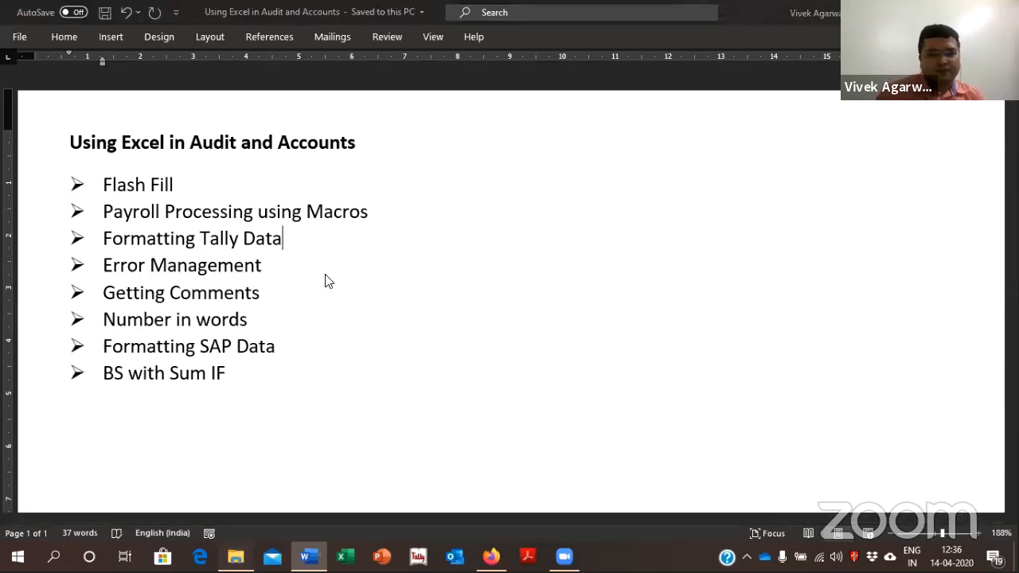
# Open the "1. Advance Filling & Flash Fill" workbook in Excel and go to the Advance Fill sheet
pyautogui.hotkey('alt', 'Tab')
pyautogui.doubleClick(191, 130)
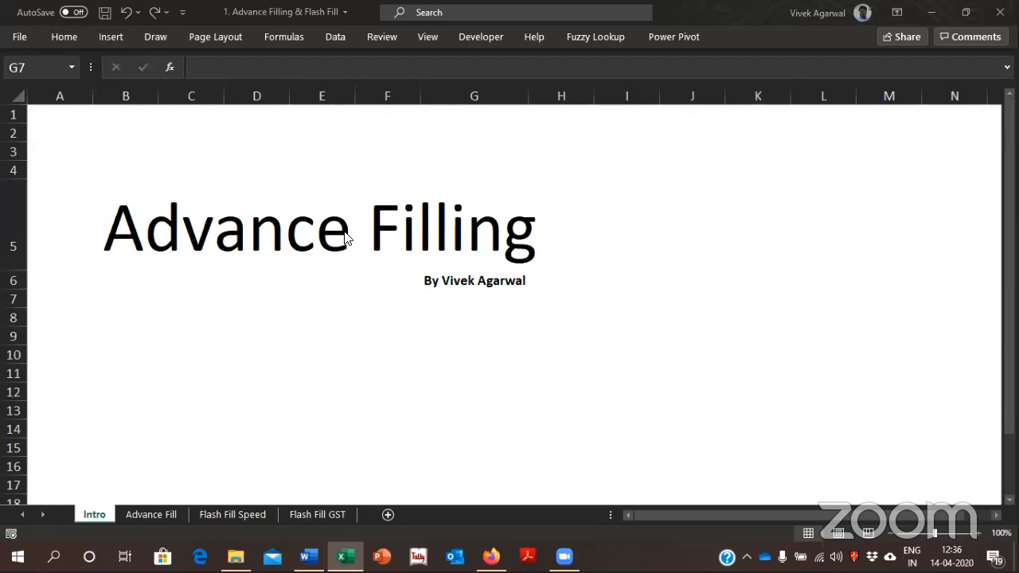
pyautogui.click(138, 512)
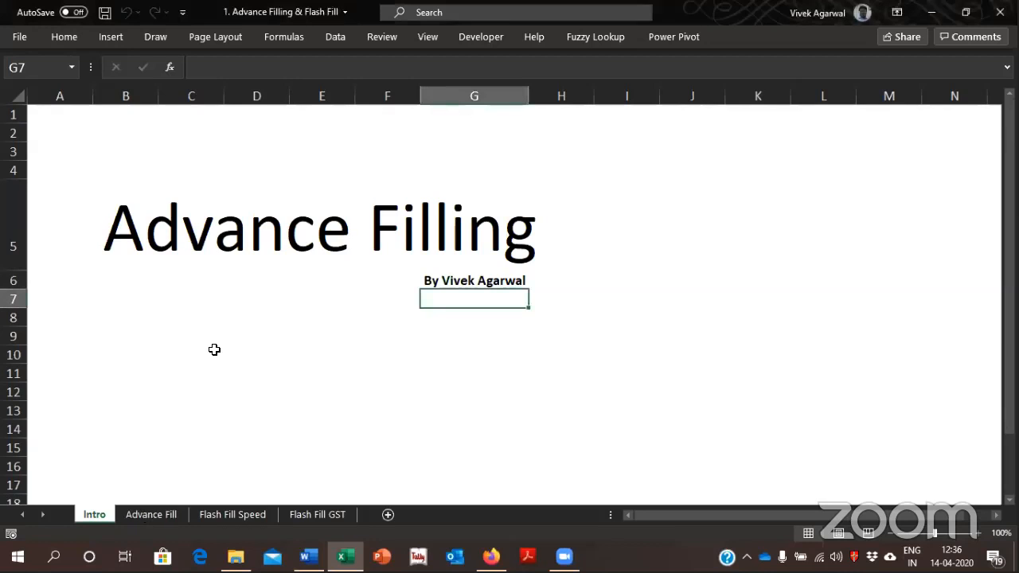
pyautogui.click(164, 515)
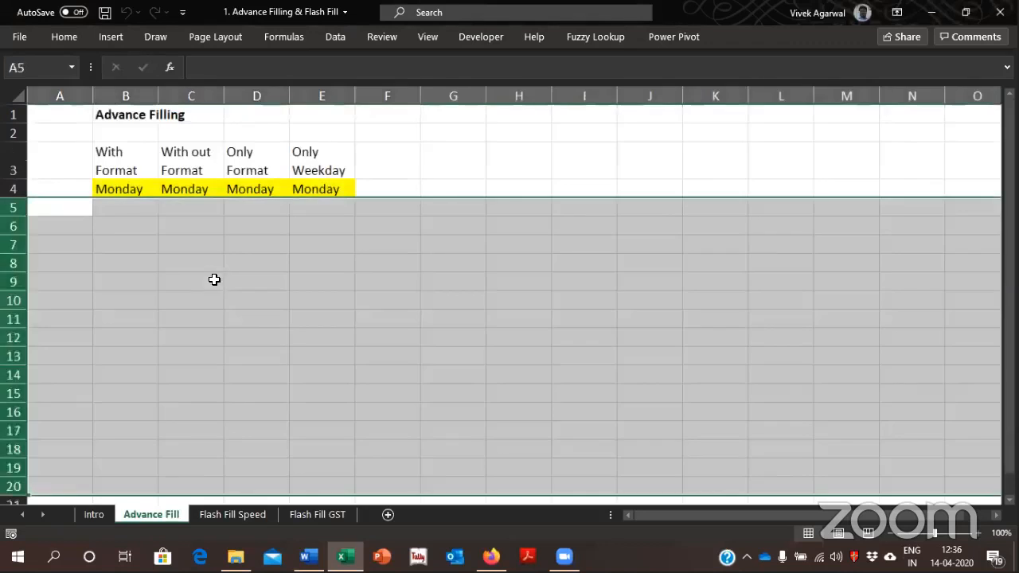
# Extend Monday from B4 down to B15 as a day series that keeps the yellow formatting
pyautogui.click(129, 206)
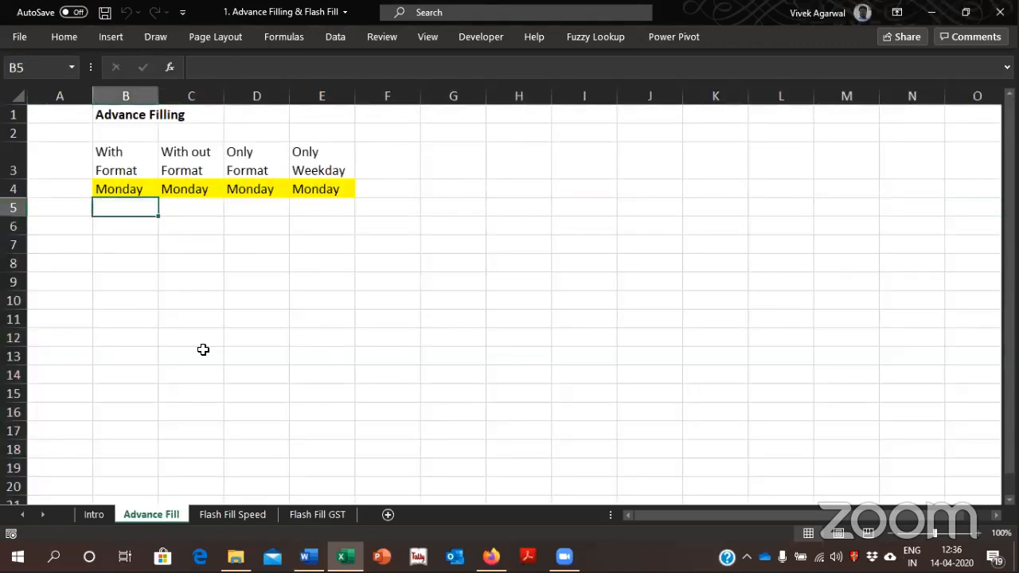
pyautogui.press('Up')
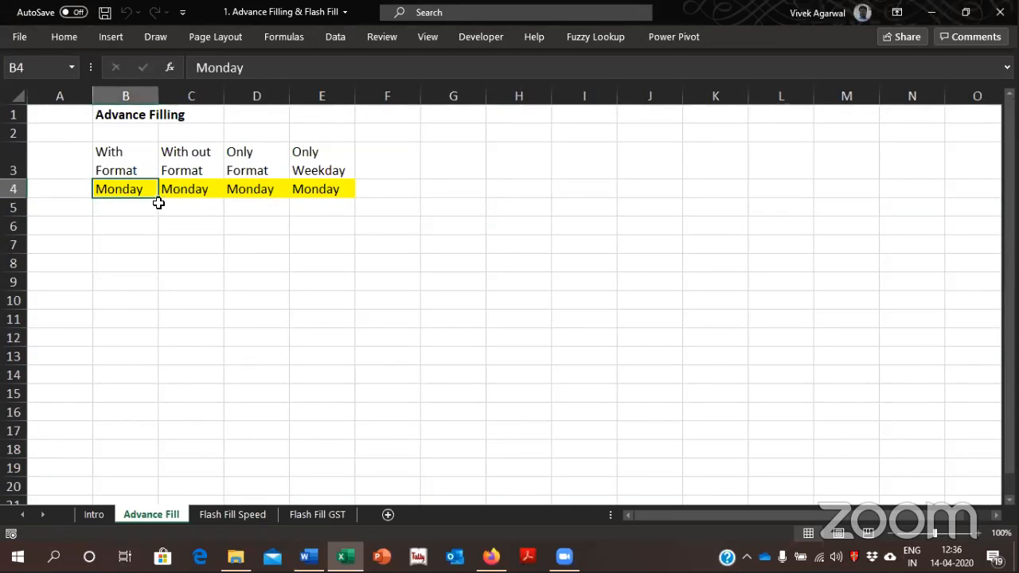
pyautogui.moveTo(156, 200); pyautogui.dragTo(141, 398)
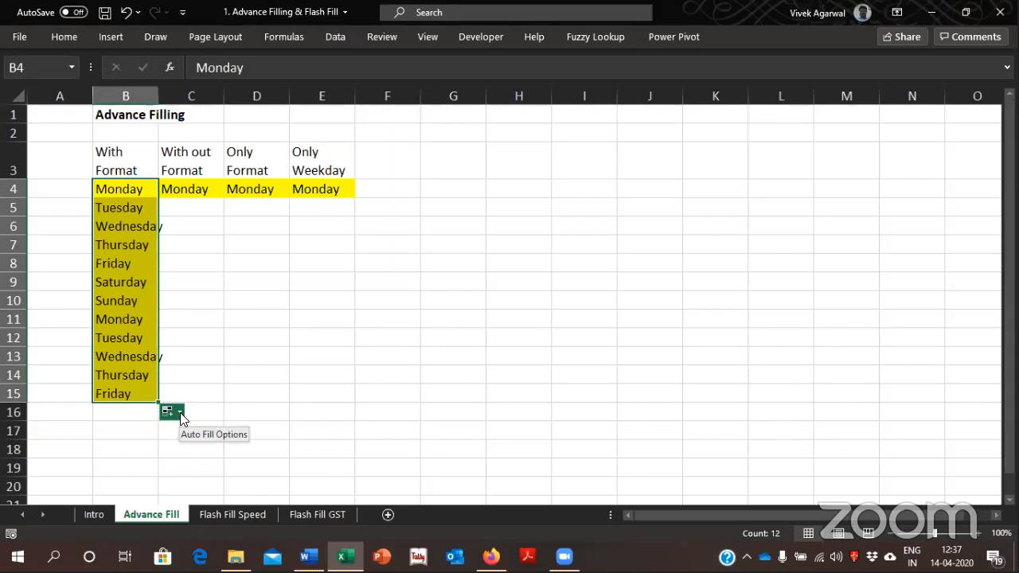
# Extend Monday from C4 down to C15 and set the fill to Fill Without Formatting
pyautogui.click(177, 186)
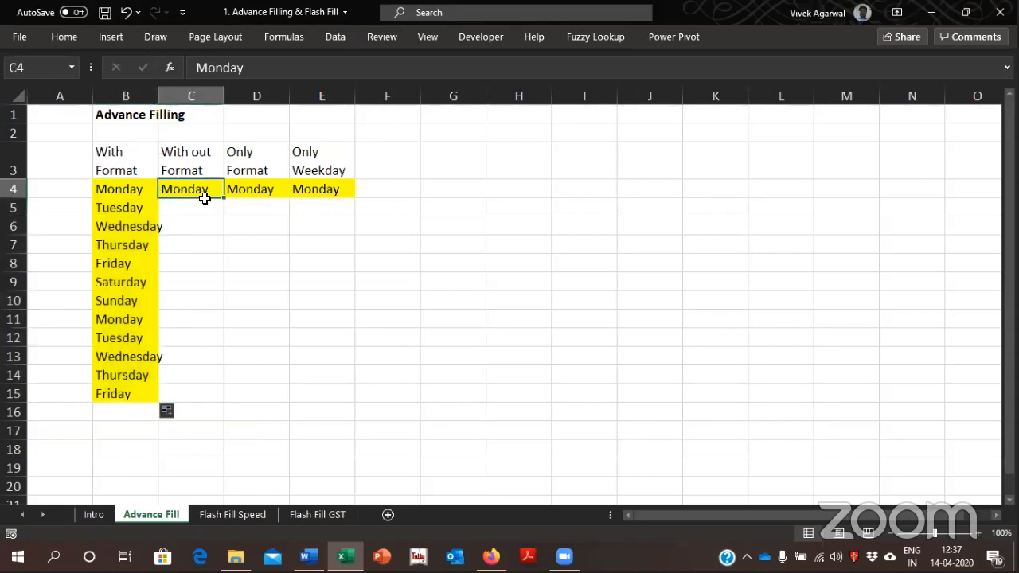
pyautogui.moveTo(224, 198); pyautogui.dragTo(216, 396)
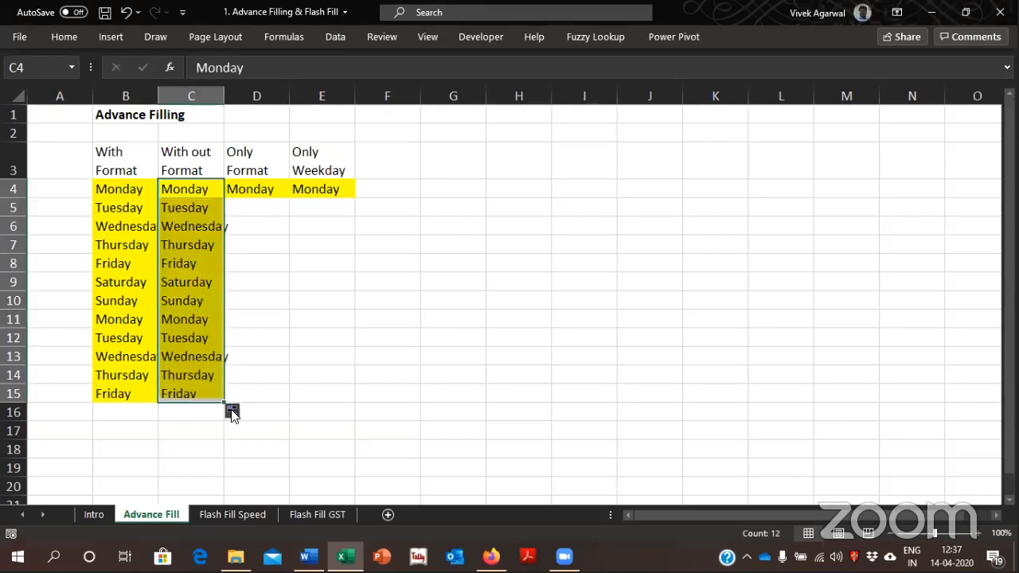
pyautogui.click(232, 412)
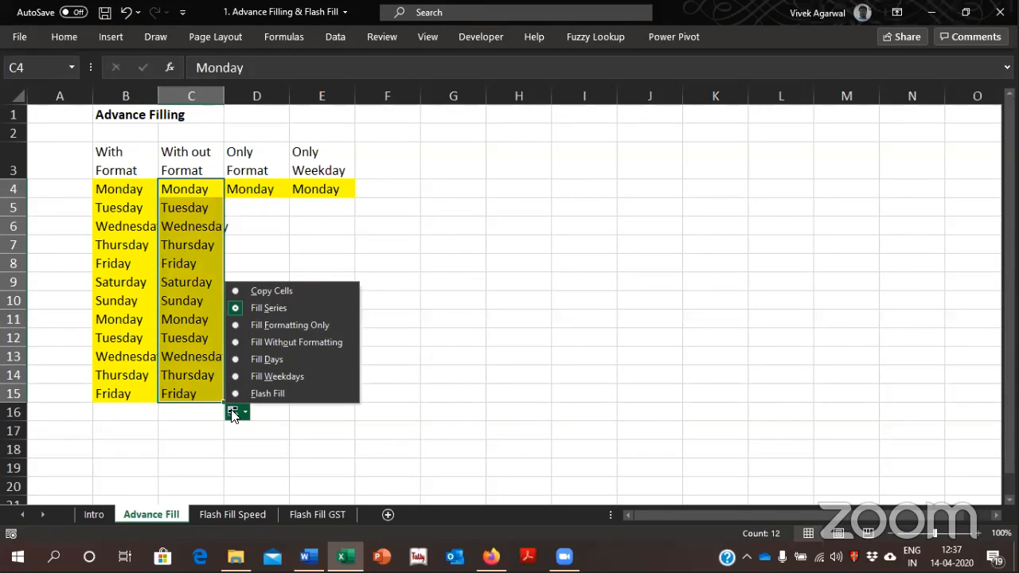
pyautogui.click(324, 343)
pyautogui.click(234, 412)
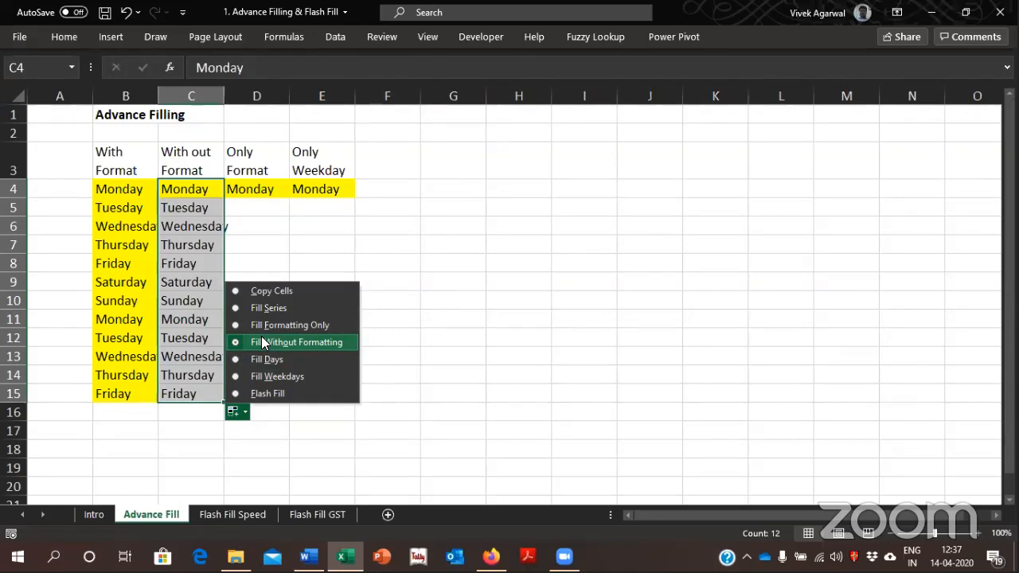
pyautogui.click(541, 351)
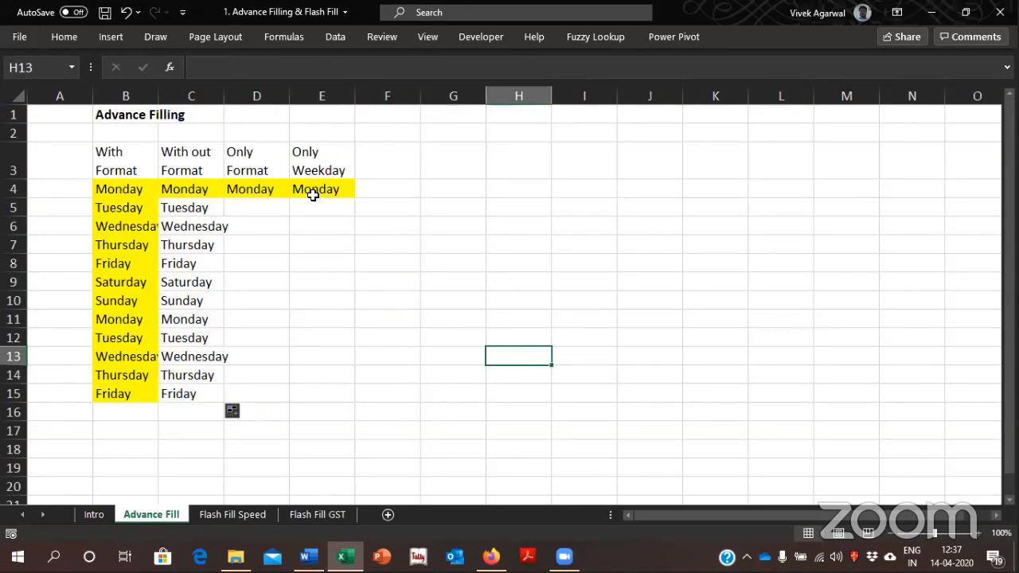
# Extend D4 down to D15 and set the fill to Fill Formatting Only
pyautogui.click(270, 189)
pyautogui.moveTo(289, 196); pyautogui.dragTo(288, 402)
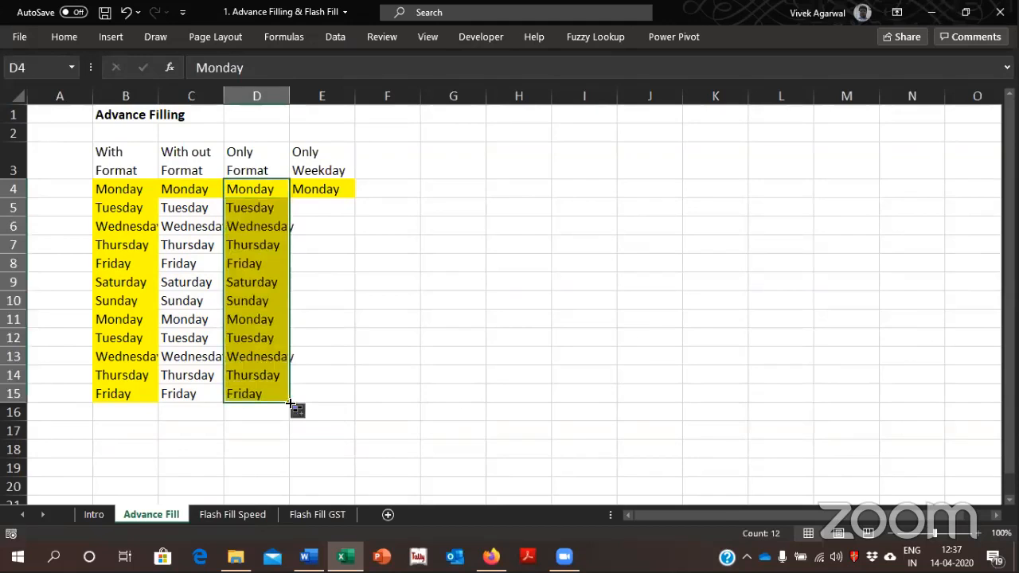
pyautogui.click(301, 415)
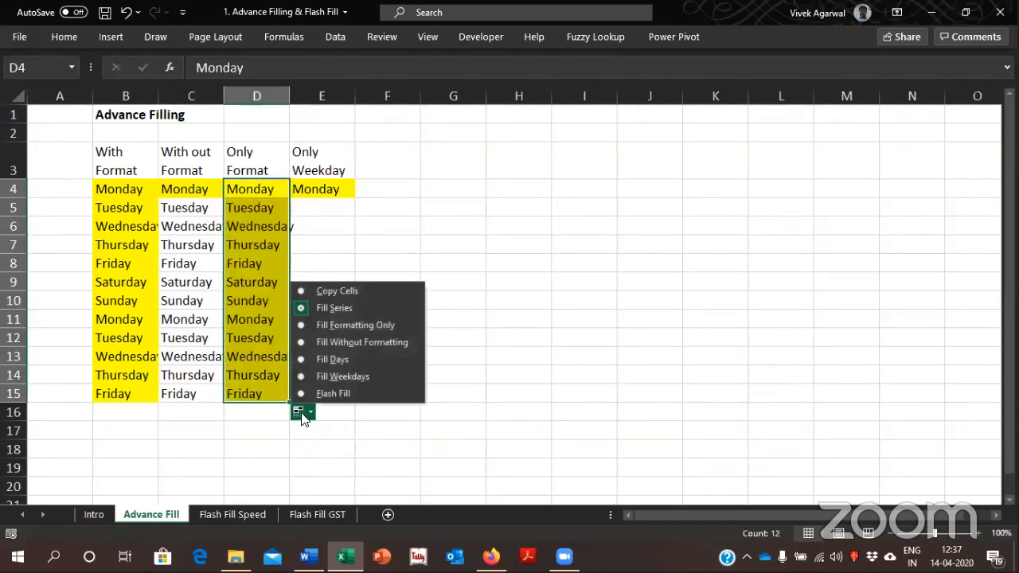
pyautogui.click(340, 326)
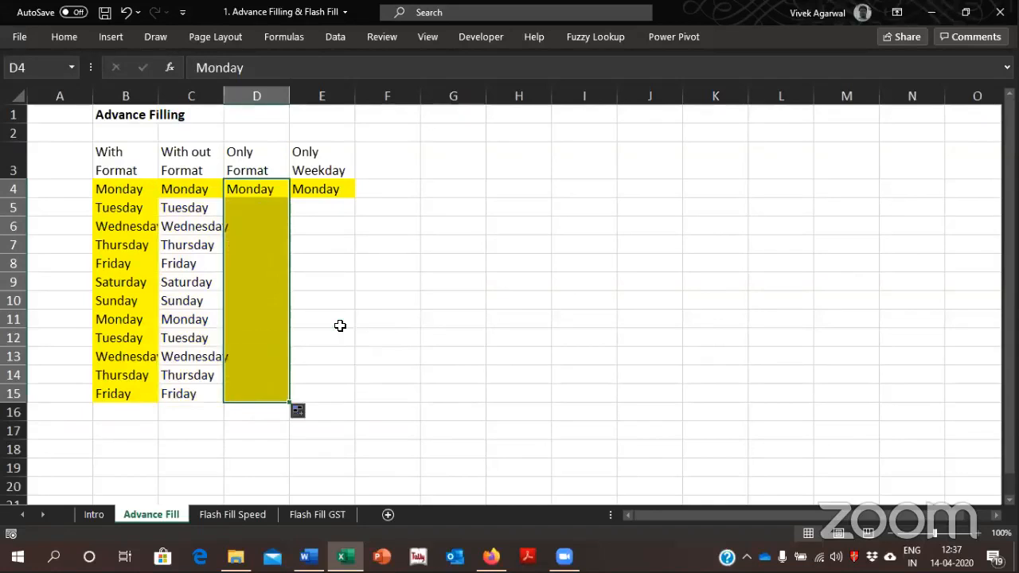
# Extend Monday from E4 down to E15 using Fill Weekdays, and switch the same range to Fill Days
pyautogui.click(324, 194)
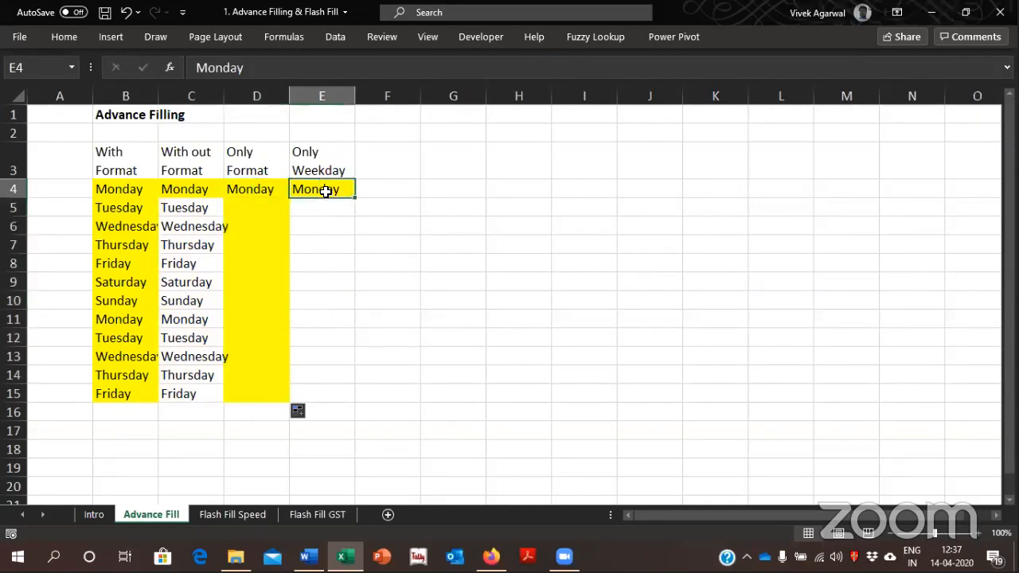
pyautogui.moveTo(352, 199); pyautogui.dragTo(333, 404)
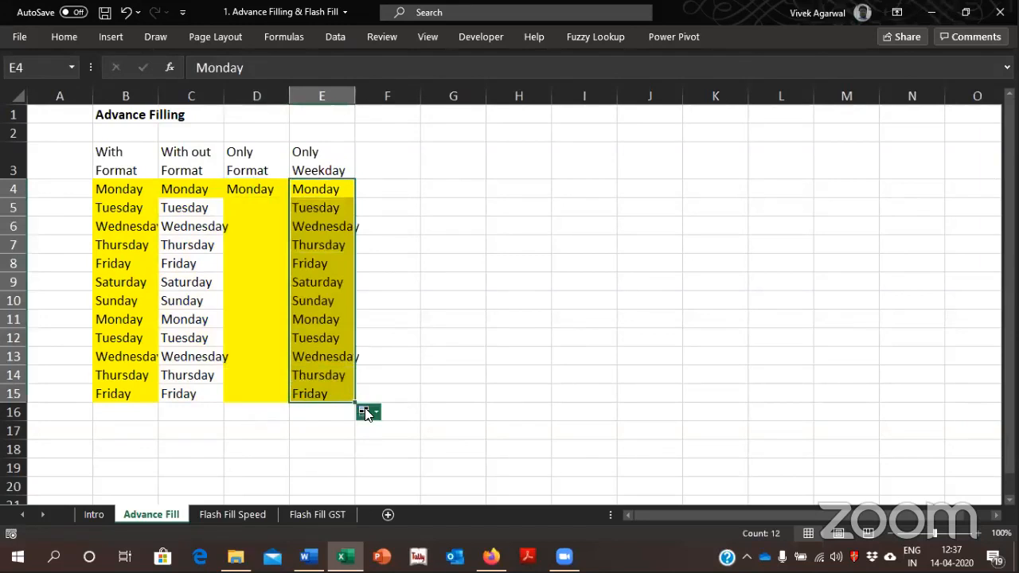
pyautogui.click(364, 410)
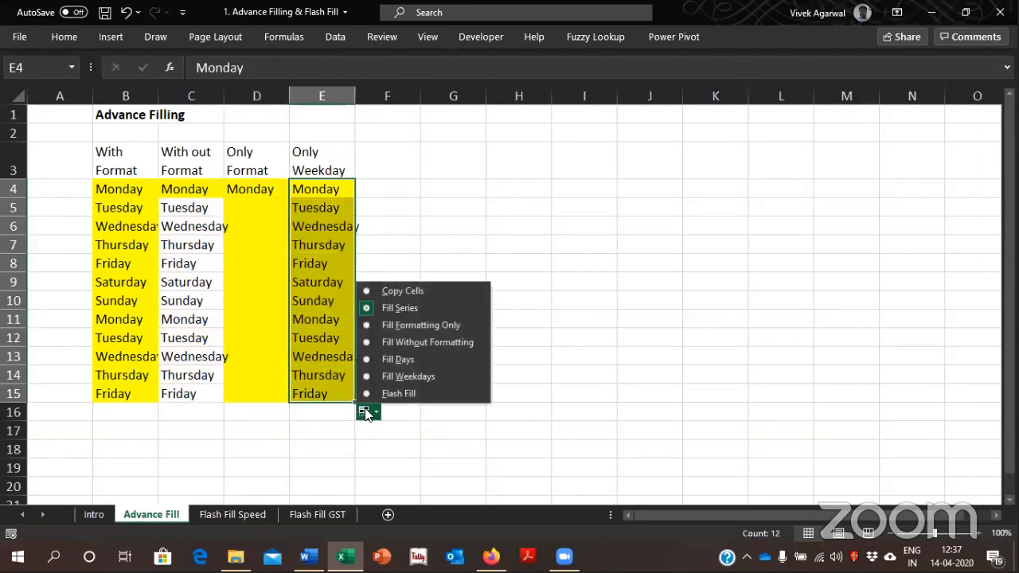
pyautogui.click(444, 374)
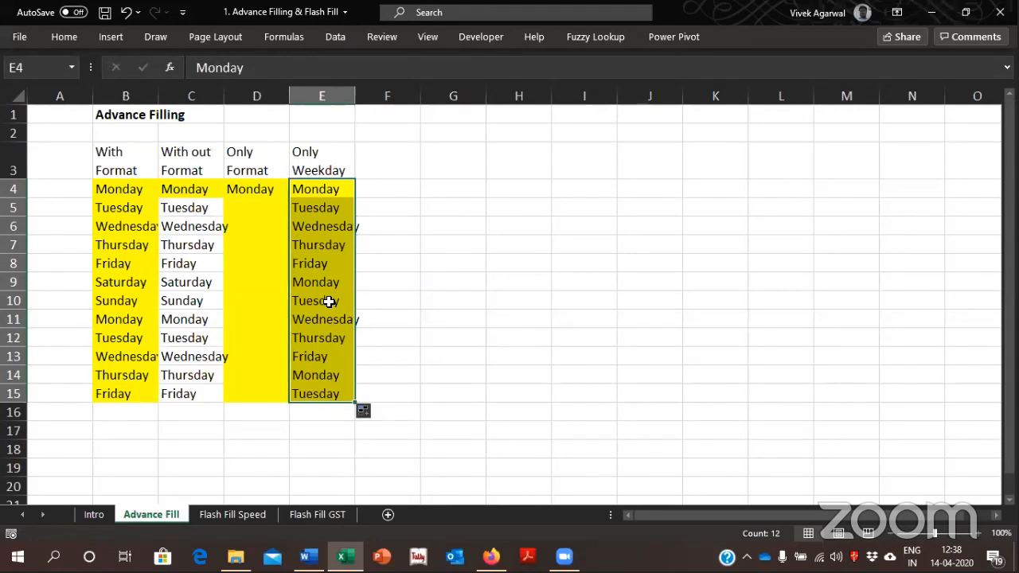
pyautogui.click(363, 412)
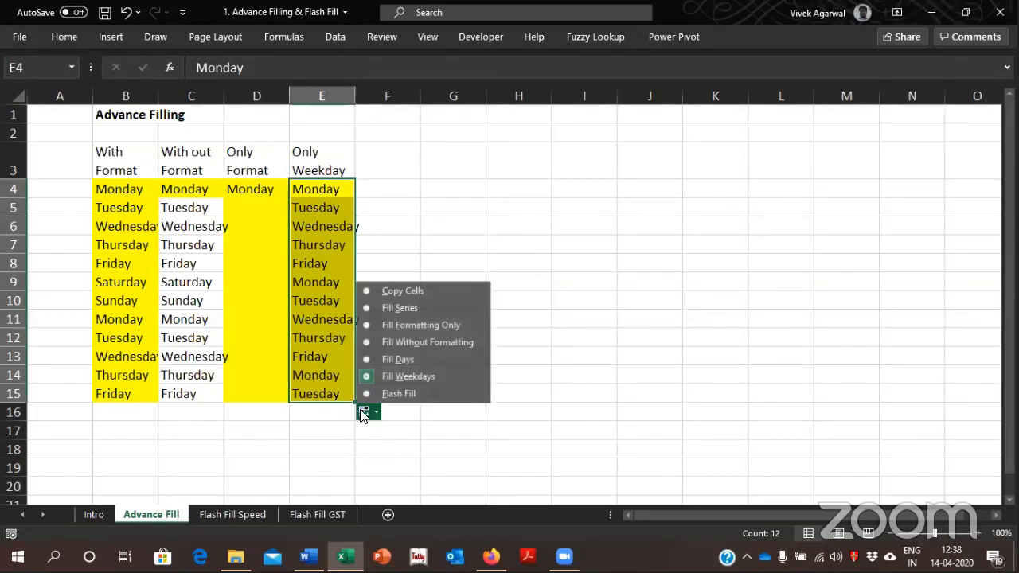
pyautogui.click(408, 359)
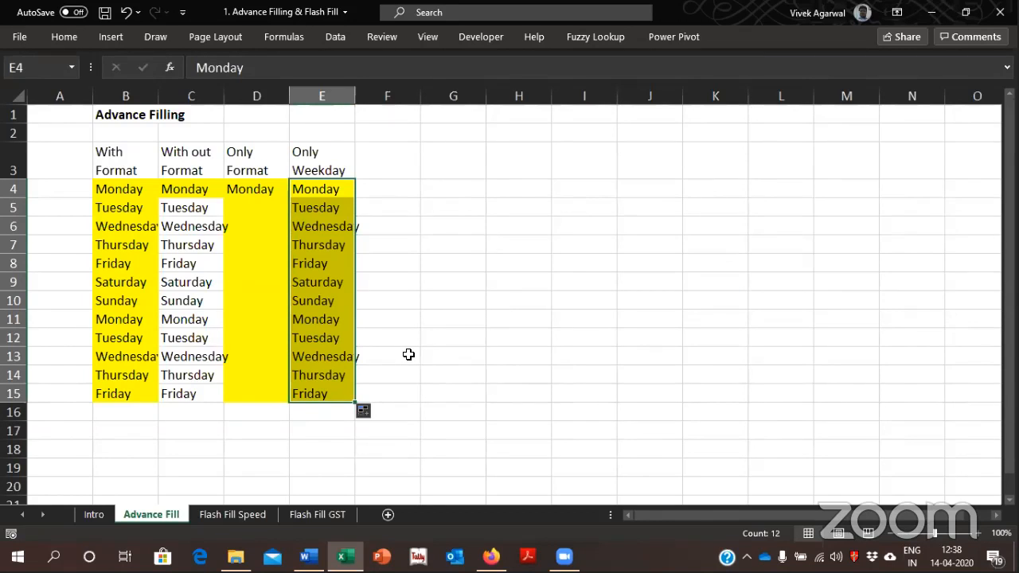
# Go to the Flash Fill Speed sheet and select the first entry of the Name column, A5
pyautogui.click(233, 516)
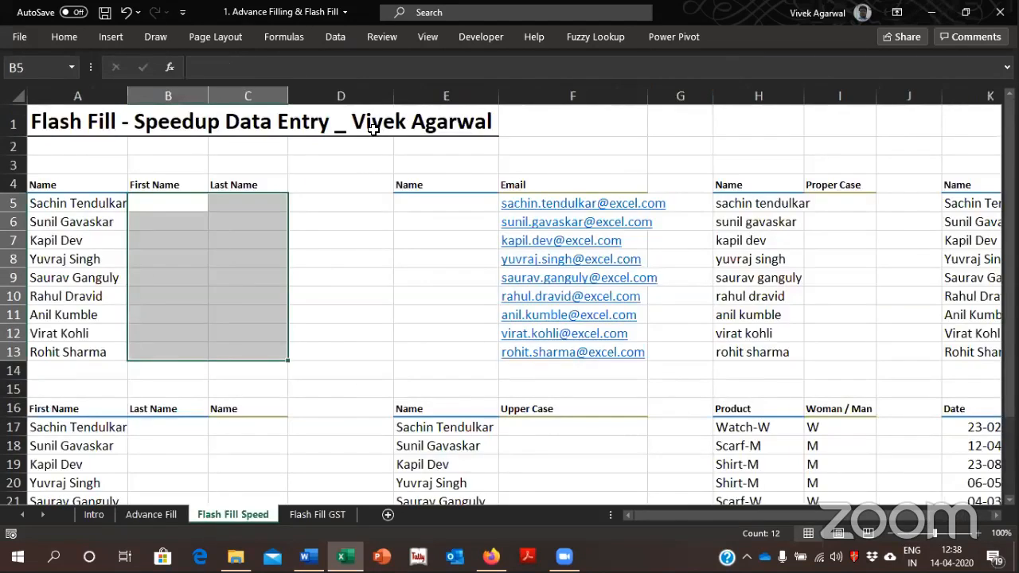
pyautogui.click(357, 198)
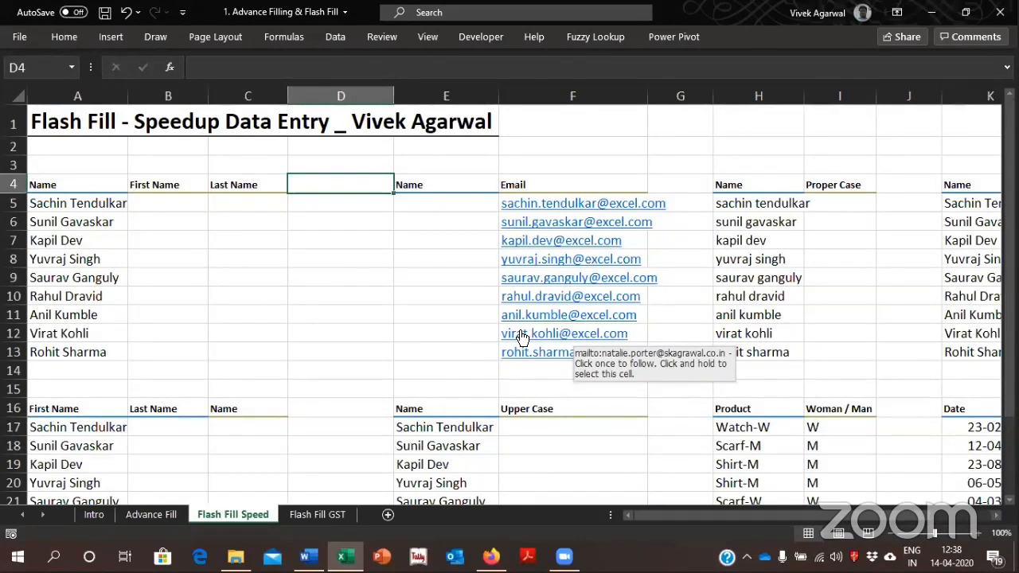
pyautogui.press('Left')
pyautogui.press('Left')
pyautogui.press('Left')
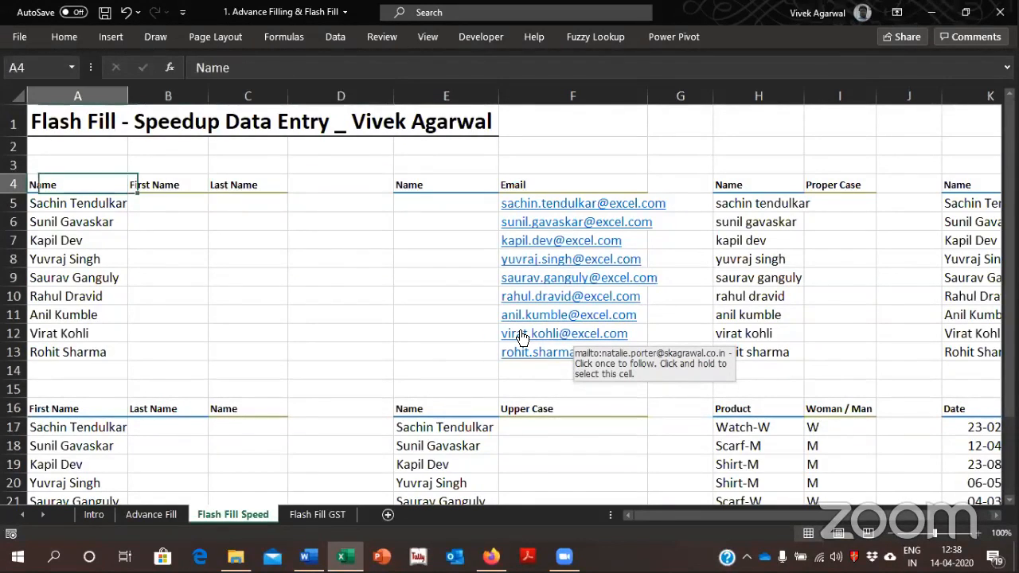
pyautogui.press('Down')
pyautogui.press('Down')
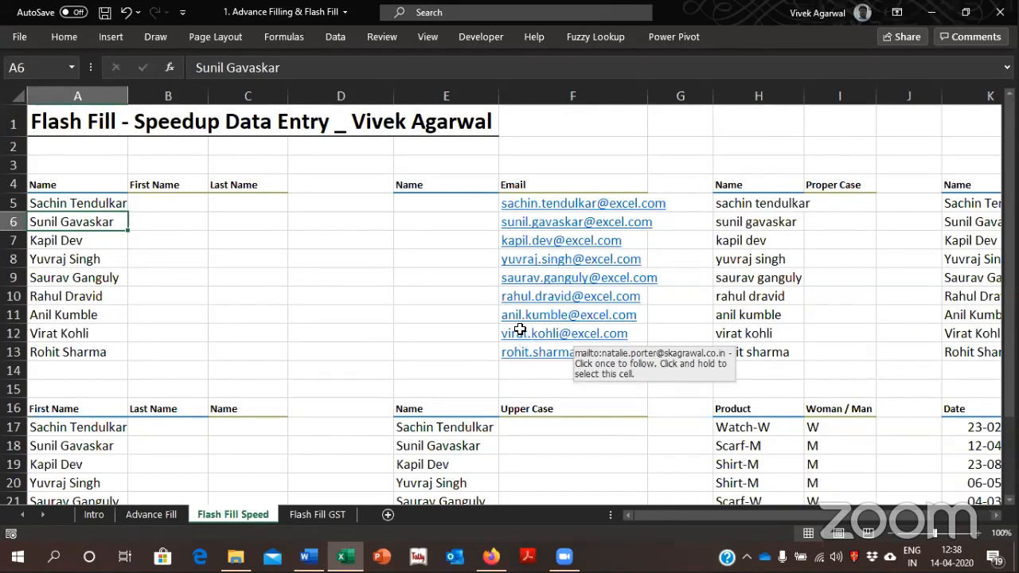
pyautogui.hscroll(20, 522, 334)
pyautogui.hotkey('ctrl', 'BackSpace')
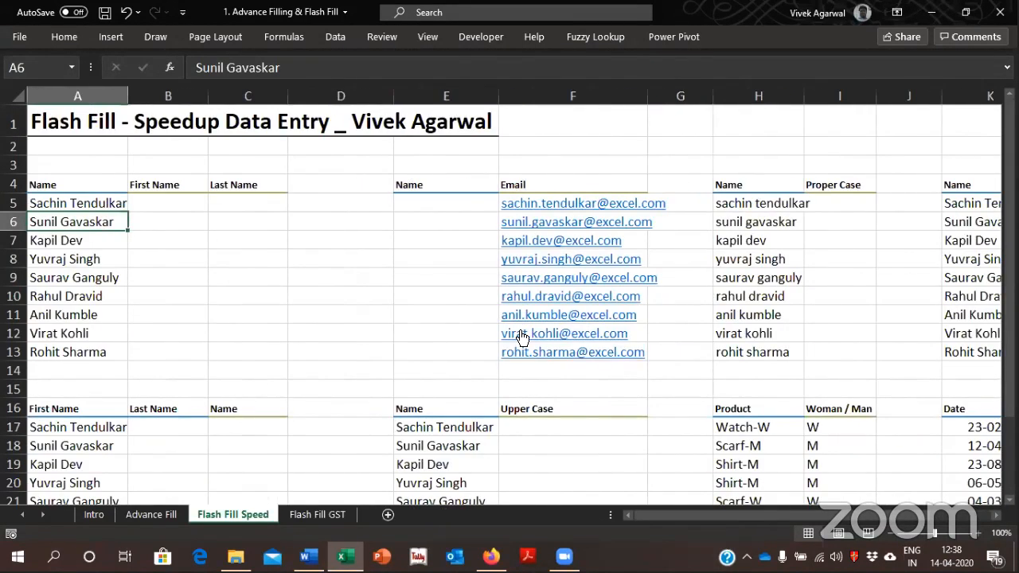
pyautogui.press('Up')
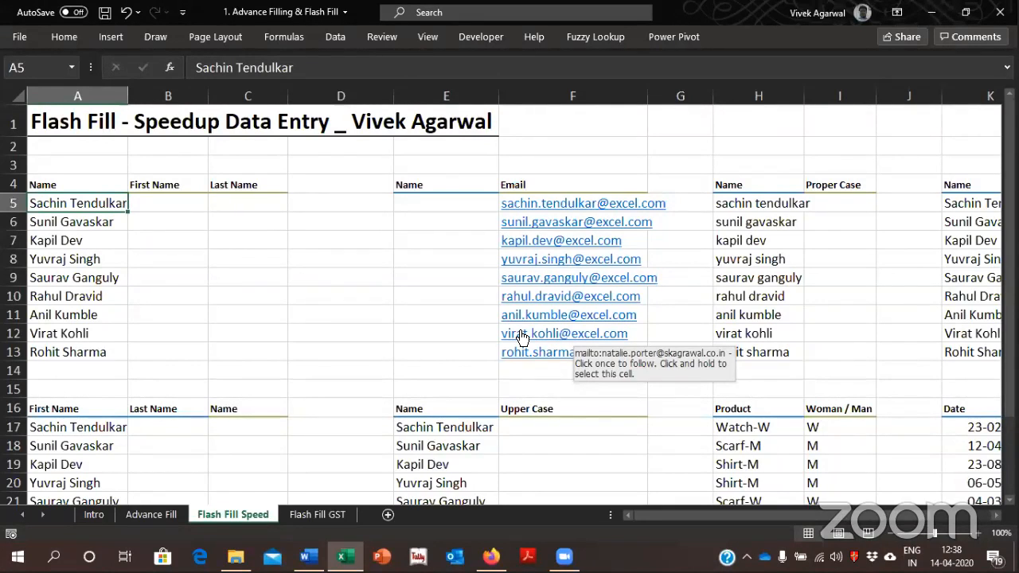
# Enter Sachin as the first name in B5 and Flash Fill the remaining first names down to B13
pyautogui.press('Right')
pyautogui.write('Sachin')
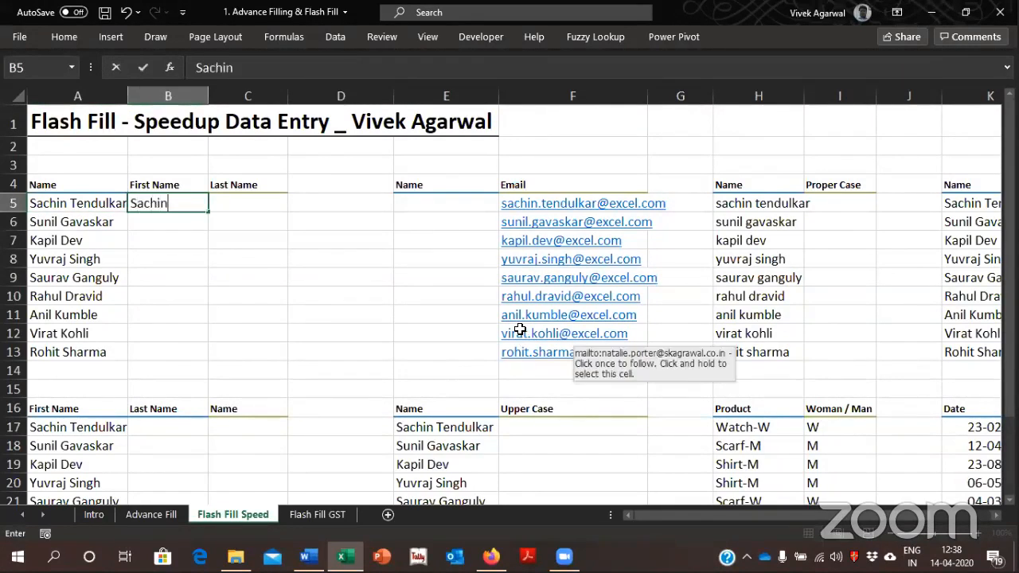
pyautogui.press('Return')
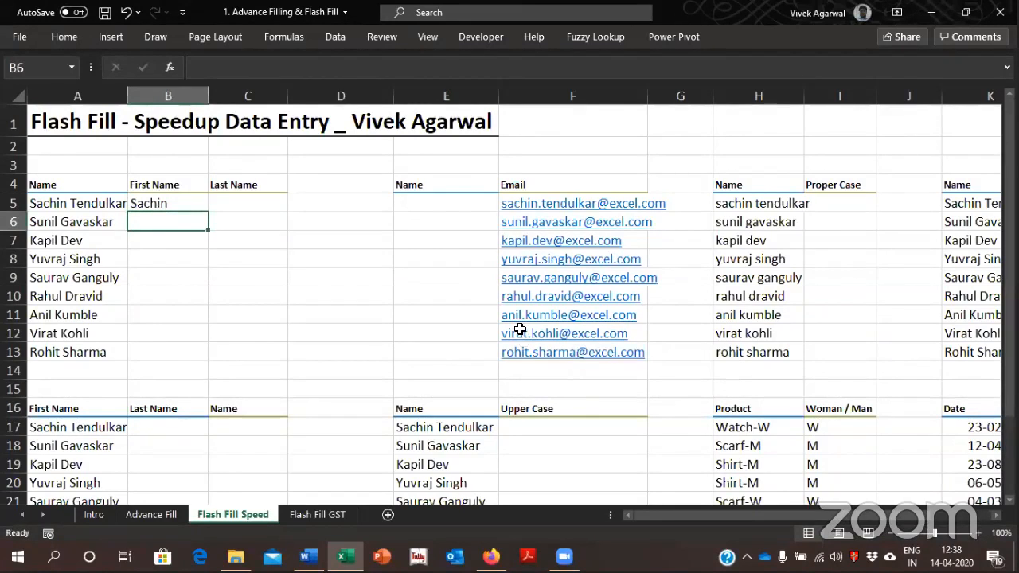
pyautogui.hotkey('ctrl', 'e')
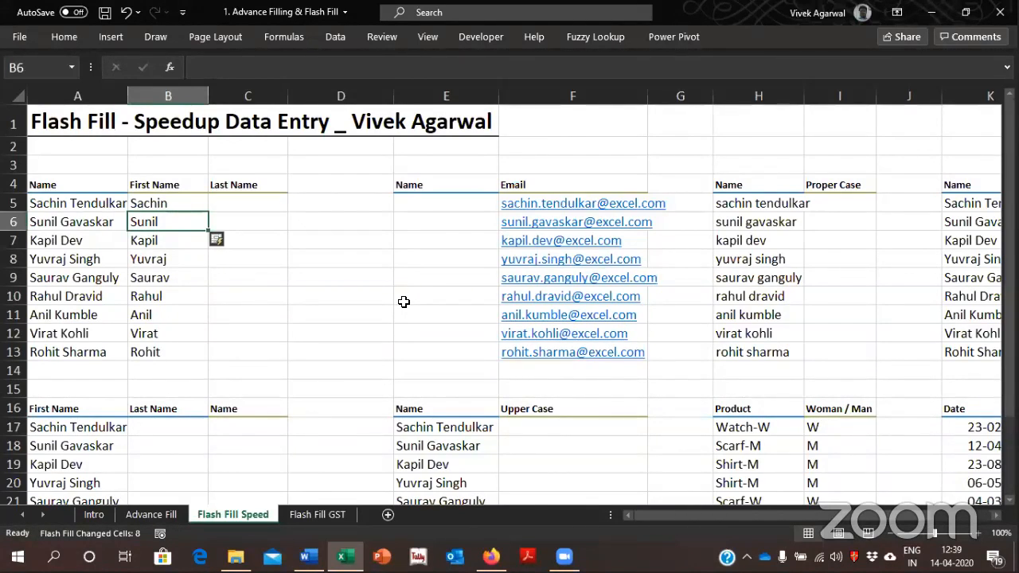
# Replace the example in B5 with Tendulkar, keeping B5:B13 selected so Flash Fill refills the column with last names
pyautogui.click(168, 204)
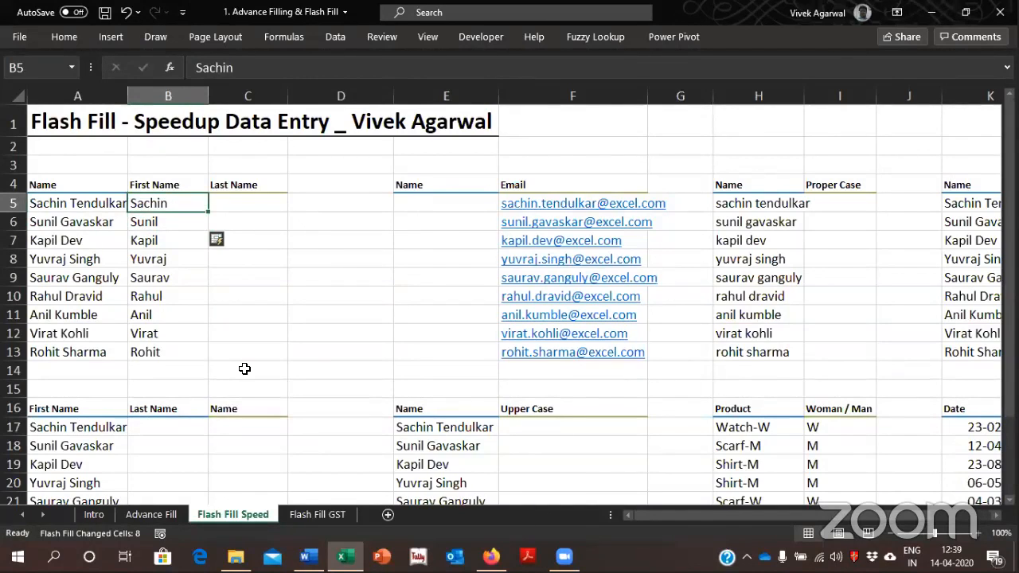
pyautogui.hotkey('ctrl', 'shift', 'Down')
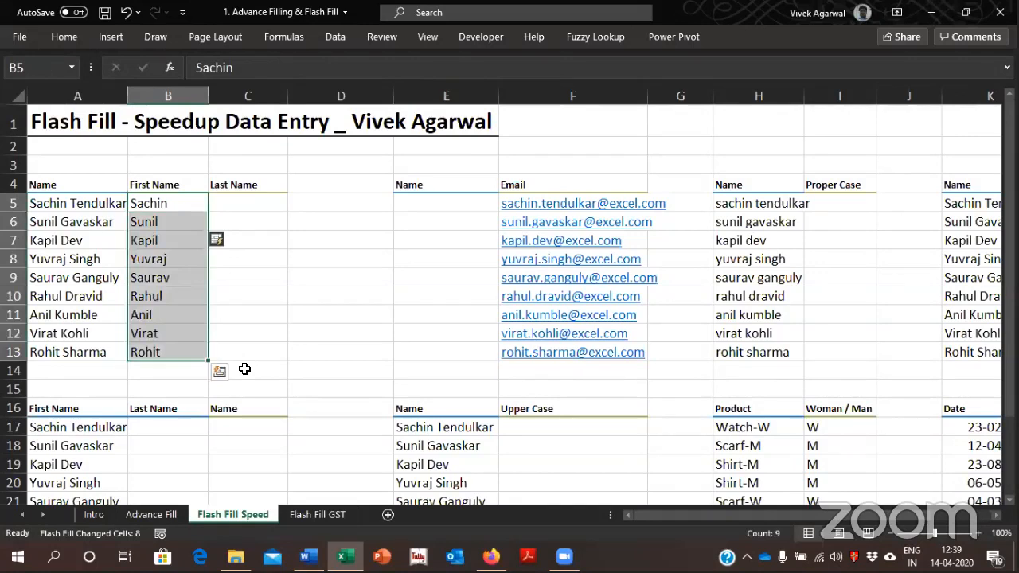
pyautogui.write('Tendul')
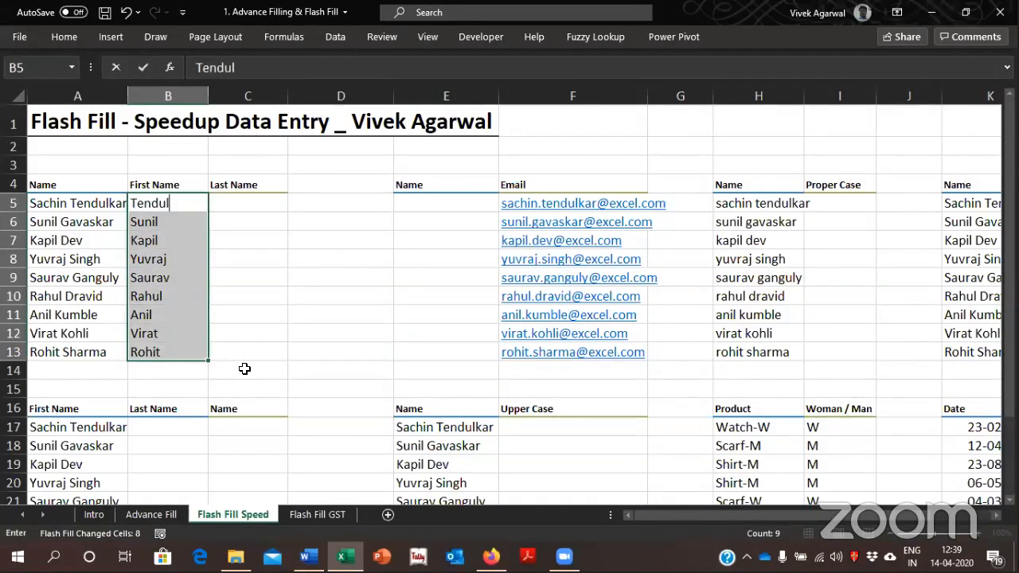
pyautogui.write('kar')
pyautogui.press('Return')
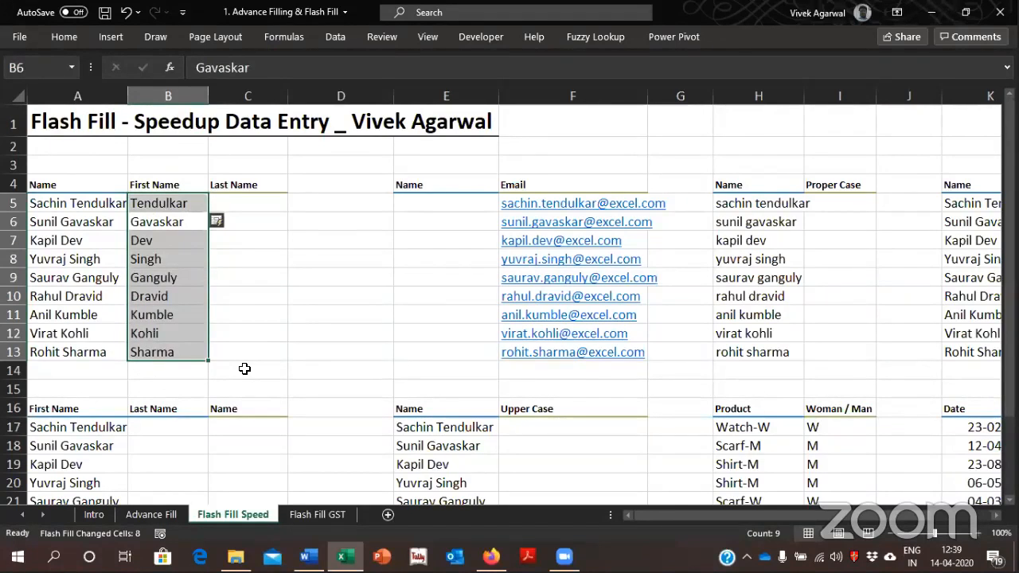
# Change the example in B5 to Tendulkar Sachin, Flash Fill the reversed names down to B13, and widen column B to fit them
pyautogui.press('Down')
pyautogui.press('Up')
pyautogui.press('Up')
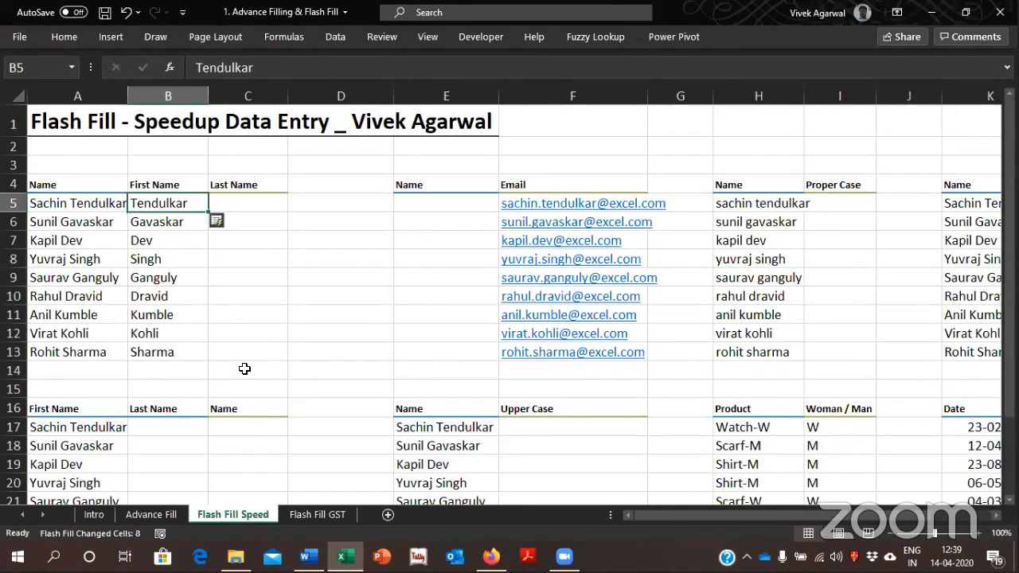
pyautogui.press('F2')
pyautogui.write('Sachin')
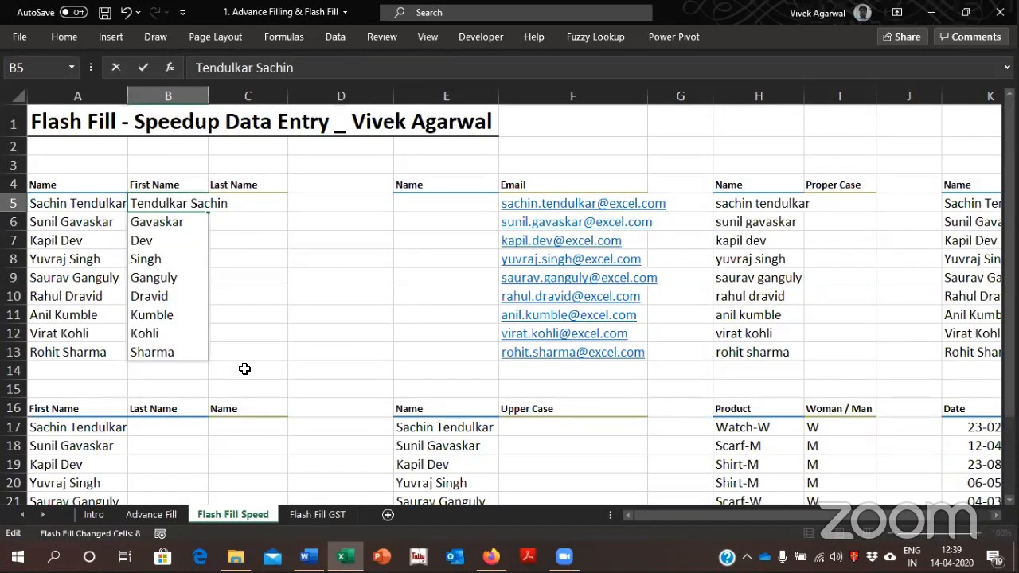
pyautogui.press('Return')
pyautogui.hotkey('ctrl', 'e')
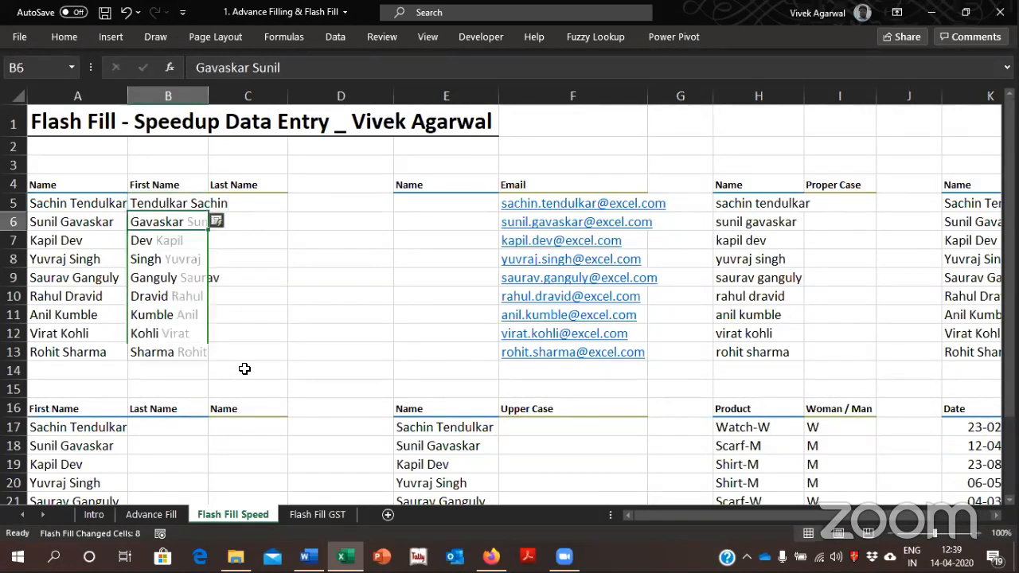
pyautogui.moveTo(210, 97); pyautogui.dragTo(245, 98)
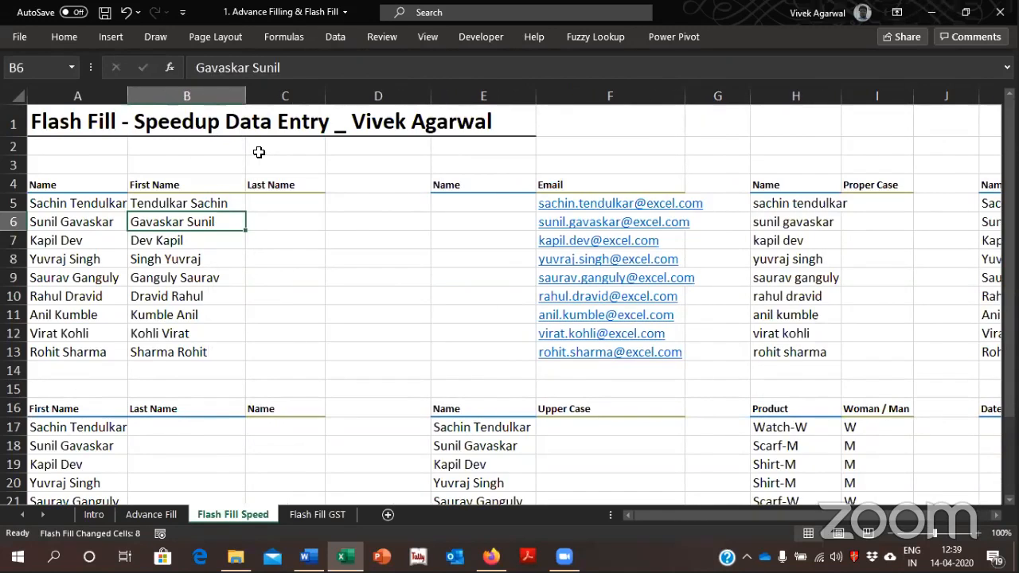
# Examine the email addresses in column F next to the empty Name column
pyautogui.press('Right')
pyautogui.press('Right')
pyautogui.press('Right')
pyautogui.press('Up')
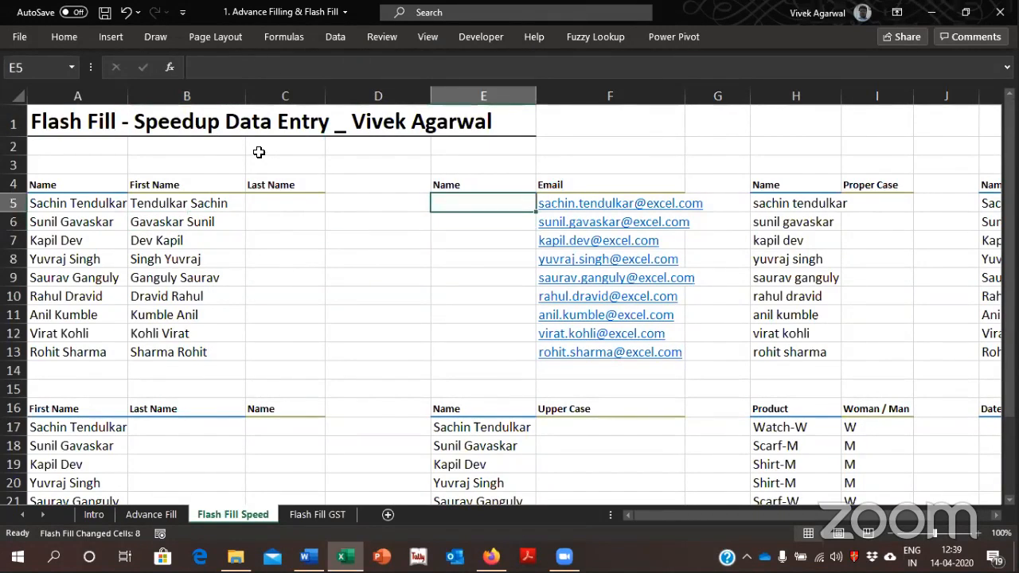
pyautogui.press('Right')
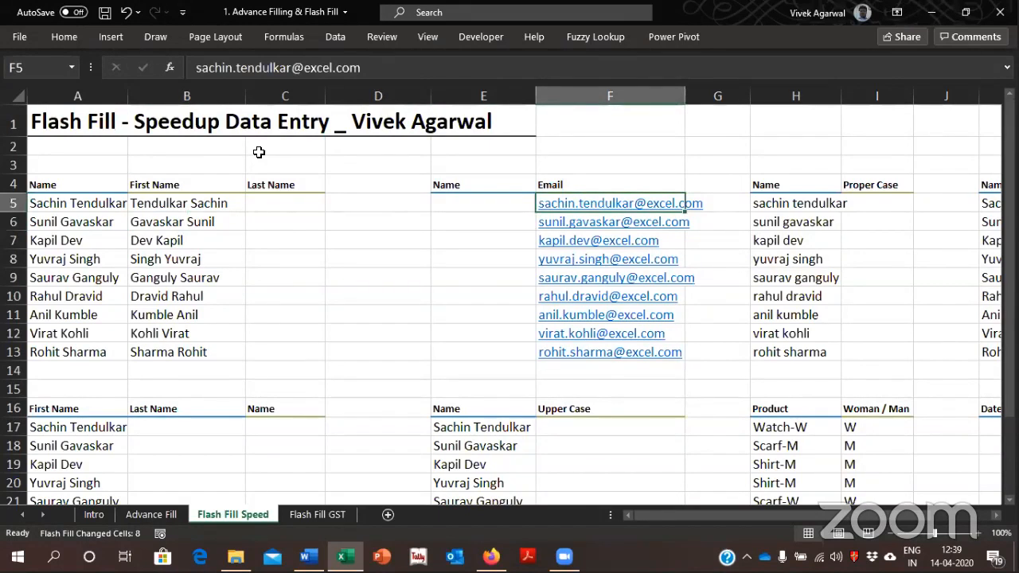
pyautogui.press('Down')
pyautogui.press('Down')
pyautogui.press('Down')
pyautogui.press('Up')
pyautogui.press('Up')
pyautogui.press('Up')
pyautogui.press('Down')
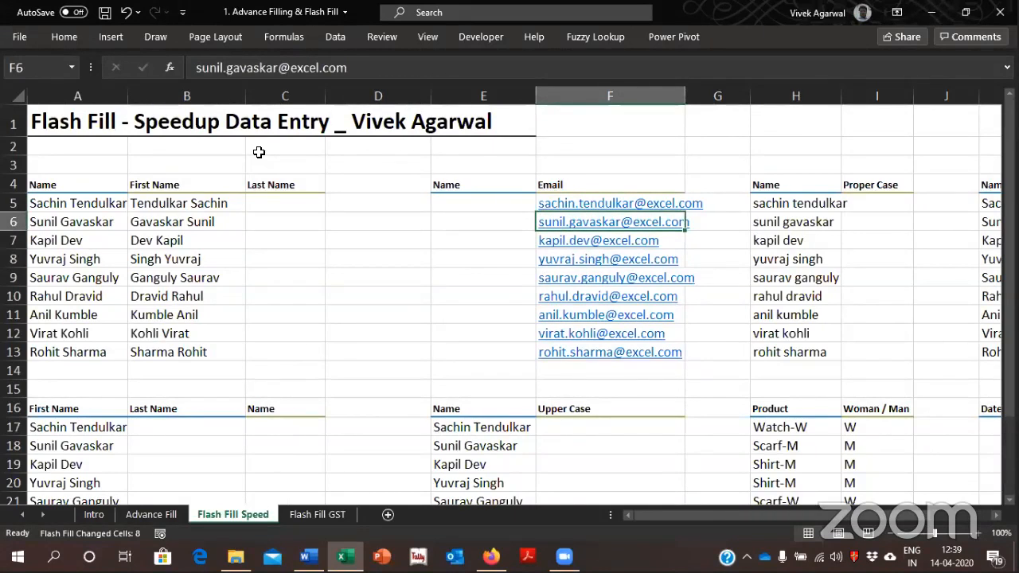
# Enter Sachin Tendulkar in E5 and Flash Fill the names from the email addresses down to E13
pyautogui.press('Left')
pyautogui.press('Up')
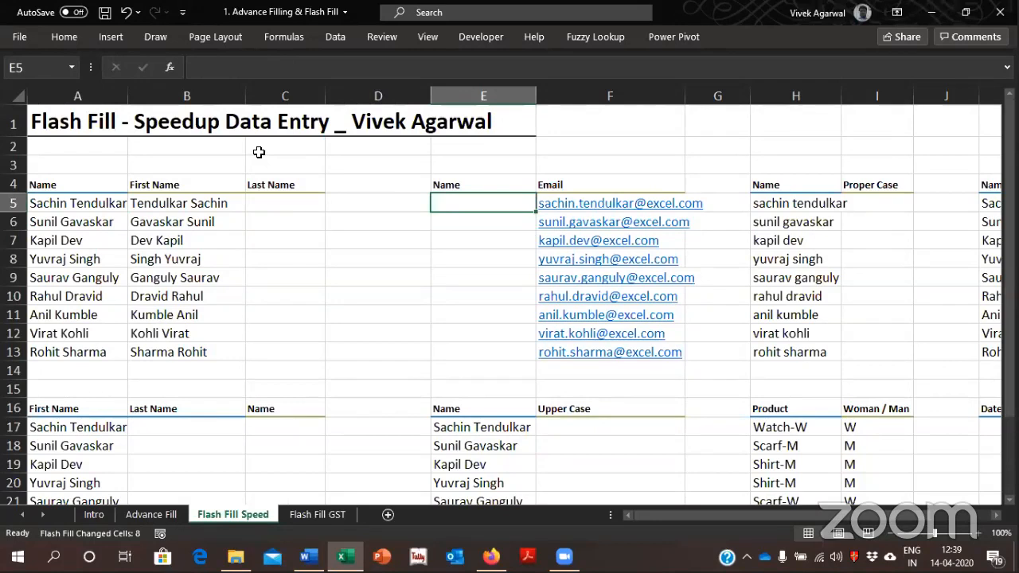
pyautogui.write('Sachin Tendulkar')
pyautogui.press('Return')
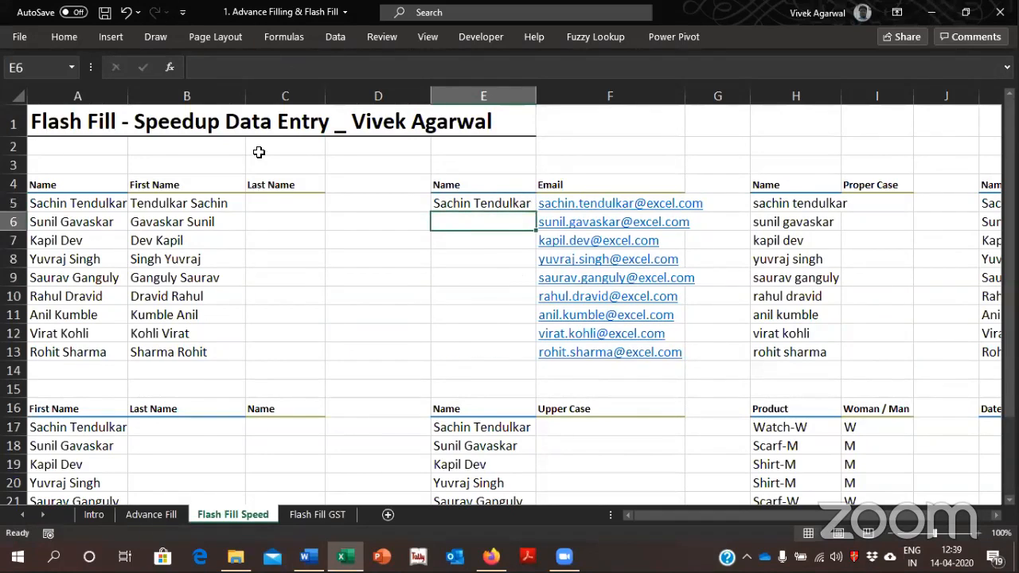
pyautogui.hotkey('ctrl', 'e')
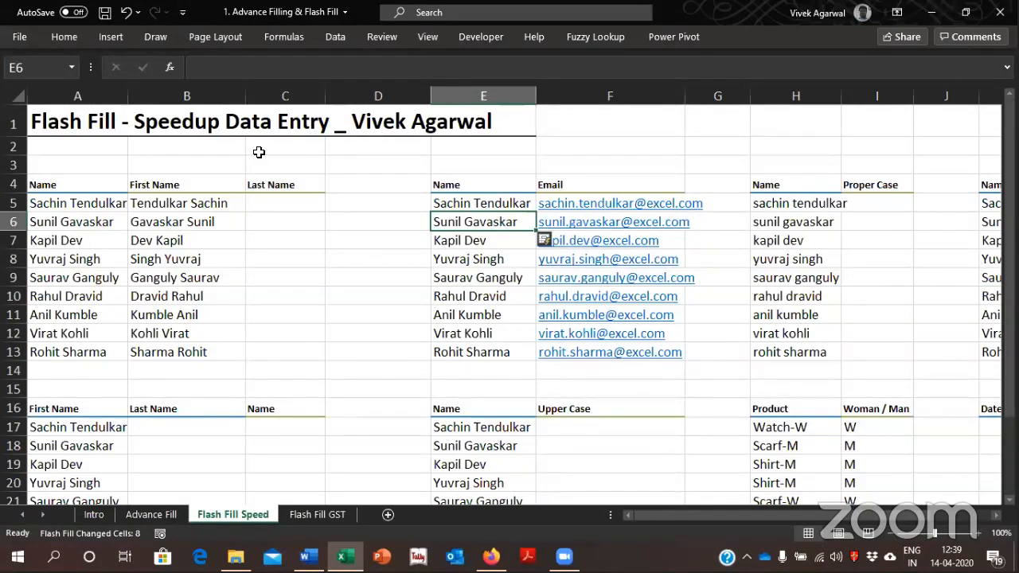
# Try the PROPER function on H5 in the first Proper Case cell, I5, and clear the formula again
pyautogui.press('Up')
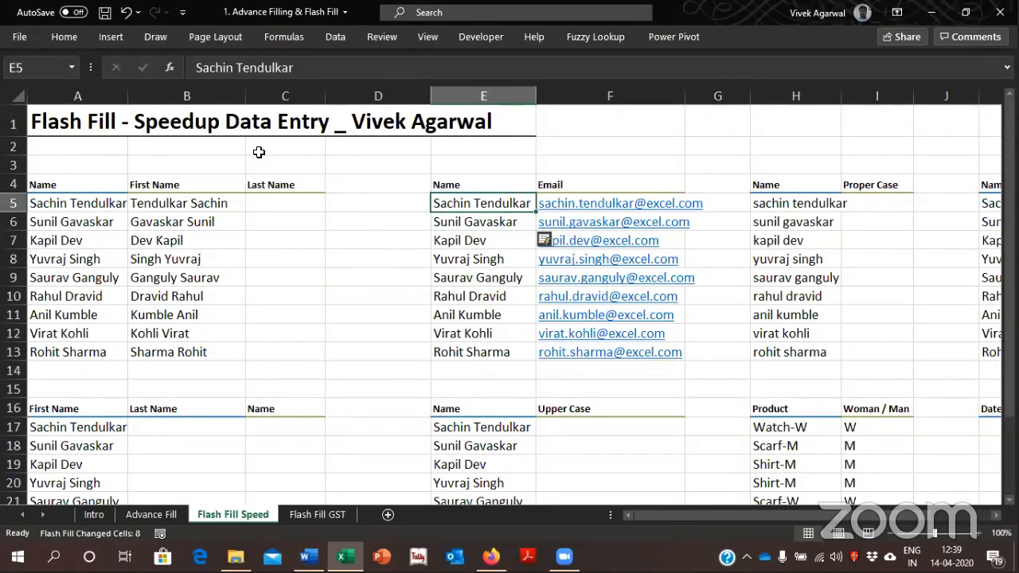
pyautogui.press('Right')
pyautogui.press('Right')
pyautogui.press('Right')
pyautogui.press('Right')
pyautogui.press('Right')
pyautogui.press('Right')
pyautogui.press('Right')
pyautogui.press('Right')
pyautogui.press('Right')
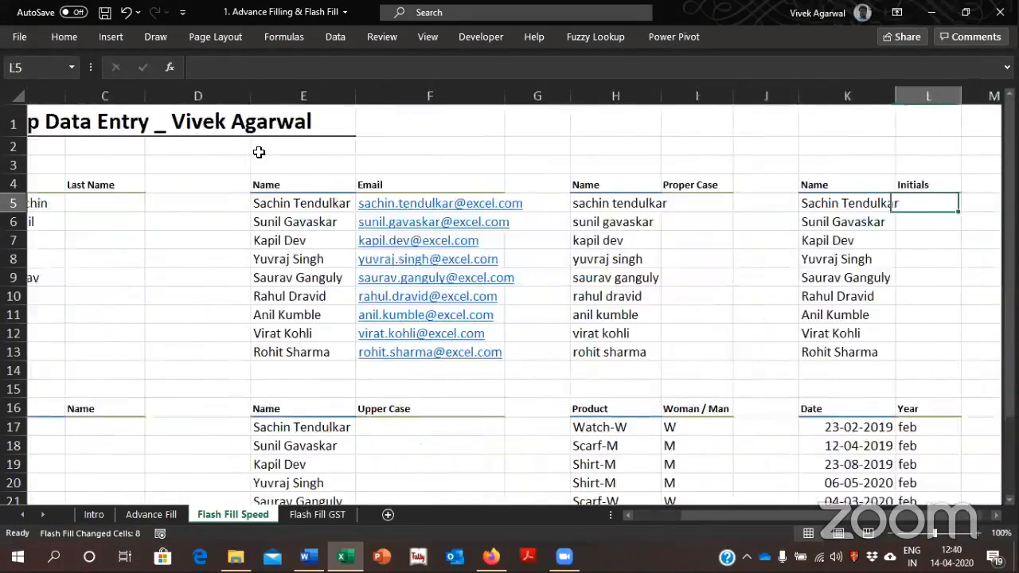
pyautogui.press('Left')
pyautogui.press('Left')
pyautogui.press('Left')
pyautogui.press('Left')
pyautogui.press('Left')
pyautogui.press('Left')
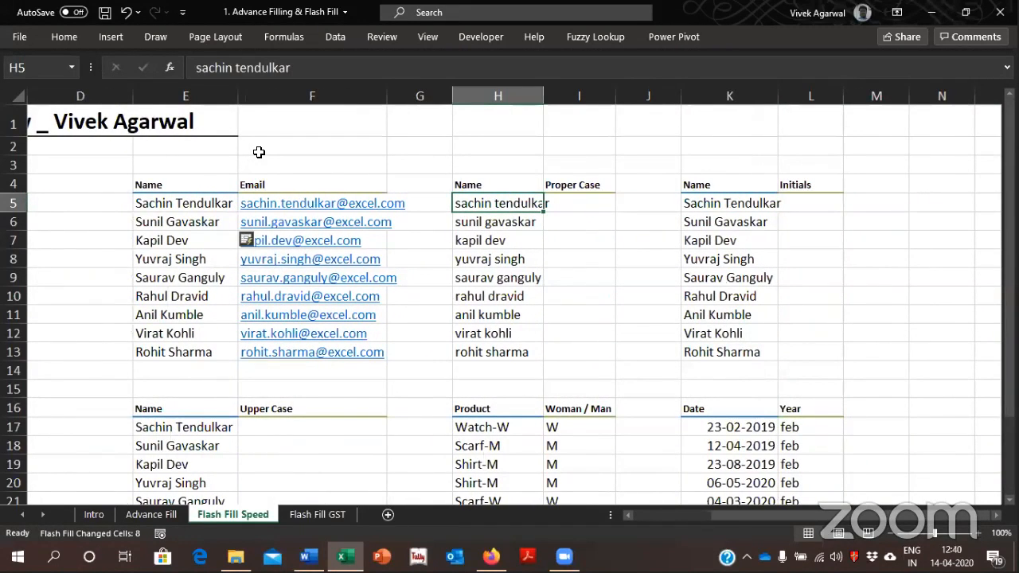
pyautogui.press('Right')
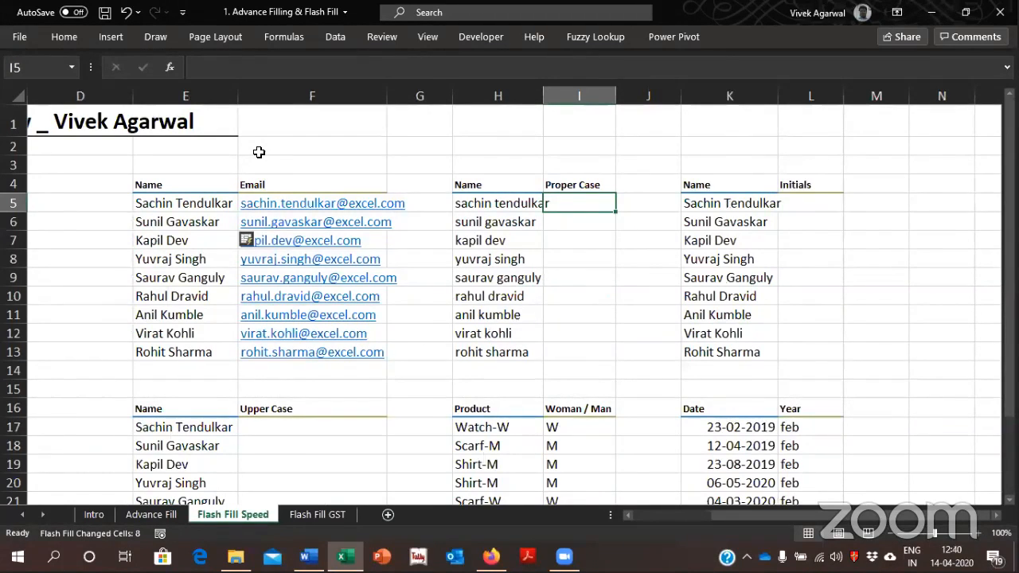
pyautogui.write('=')
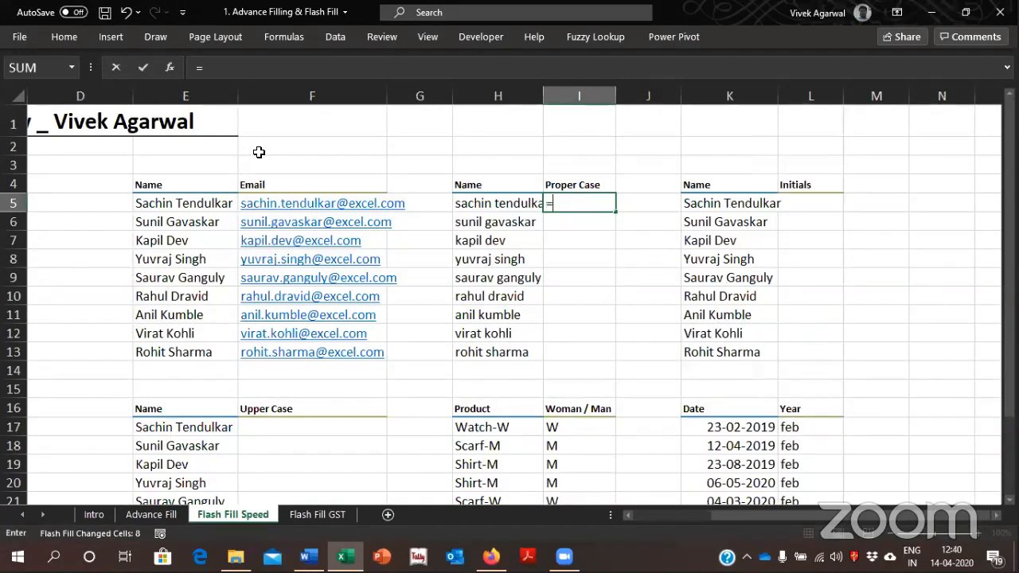
pyautogui.write('proper')
pyautogui.press('Tab')
pyautogui.press('Left')
pyautogui.press('Return')
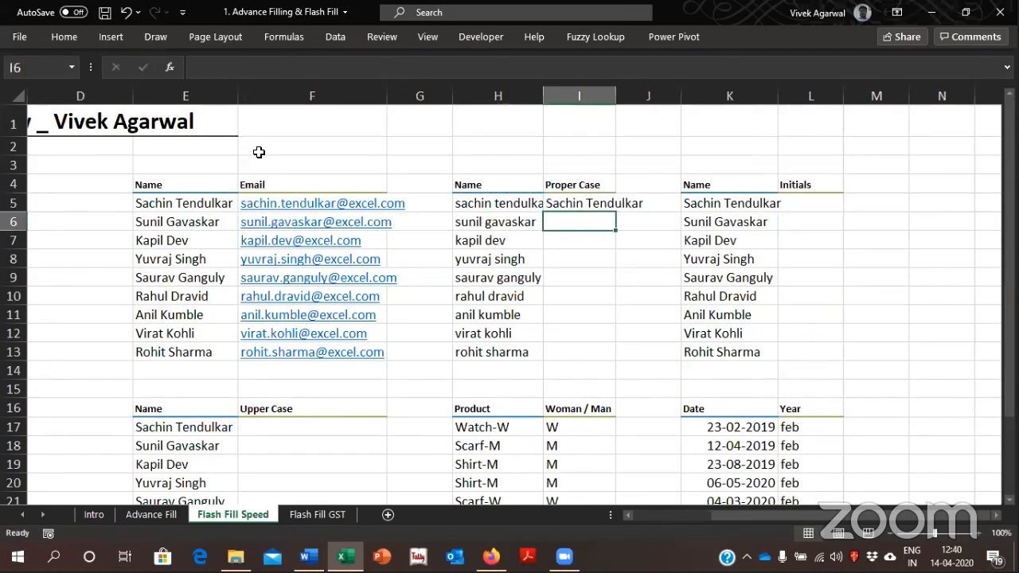
pyautogui.press('Up')
pyautogui.press('Delete')
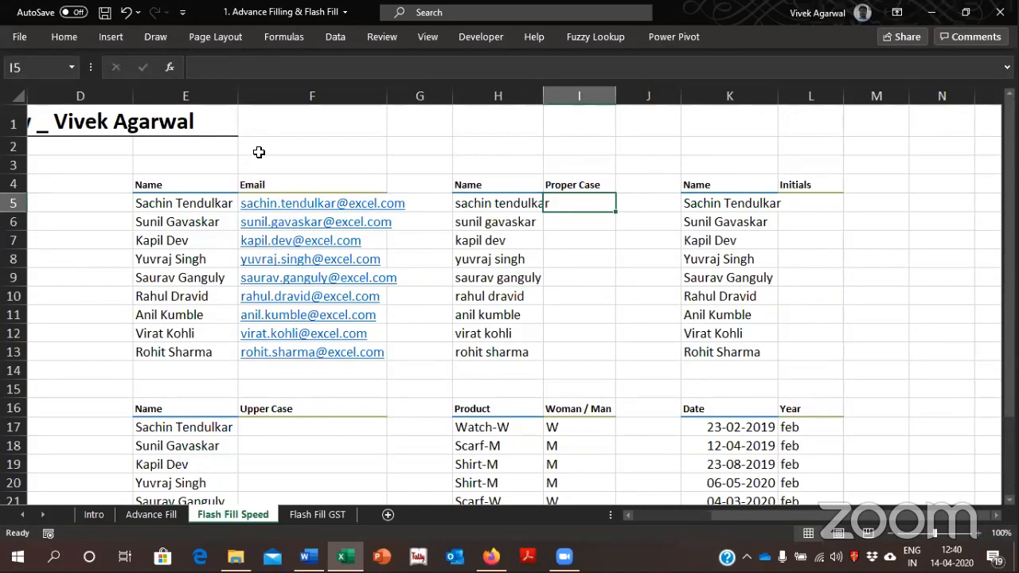
# Enter Sachin Tendulkar in I5 and Flash Fill the remaining Proper Case names down to I13
pyautogui.write('Sachin Tendulkar')
pyautogui.press('Return')
pyautogui.hotkey('ctrl', 'e')
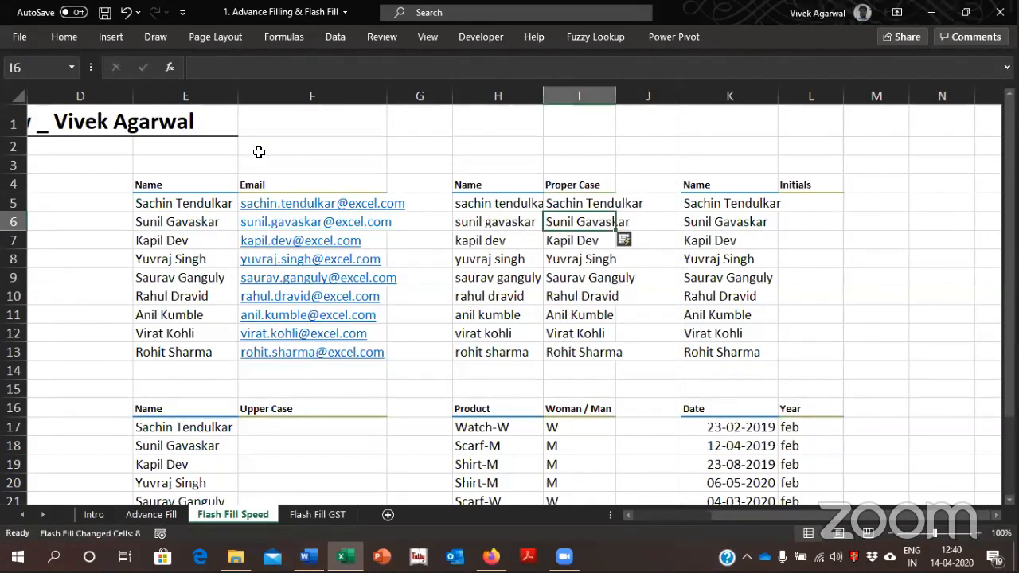
# Enter S Tendulkar in the first Initials cell, L5, and Flash Fill the remaining abbreviated names down to L13
pyautogui.press('Up')
pyautogui.press('Right')
pyautogui.press('Right')
pyautogui.press('Right')
pyautogui.press('Right')
pyautogui.press('Right')
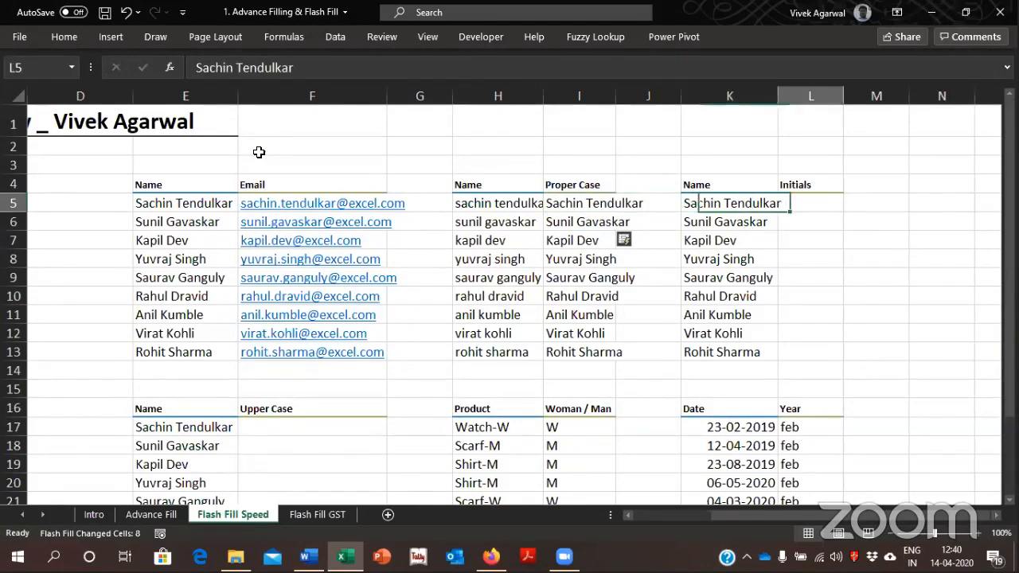
pyautogui.press('Right')
pyautogui.press('Right')
pyautogui.press('Right')
pyautogui.press('Left')
pyautogui.press('Left')
pyautogui.press('Left')
pyautogui.press('Left')
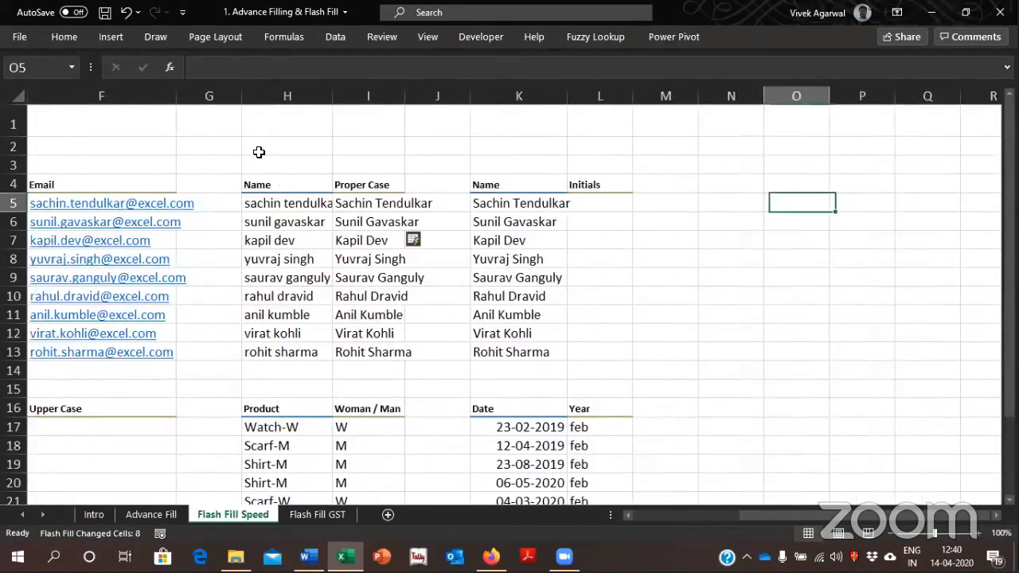
pyautogui.press('Left')
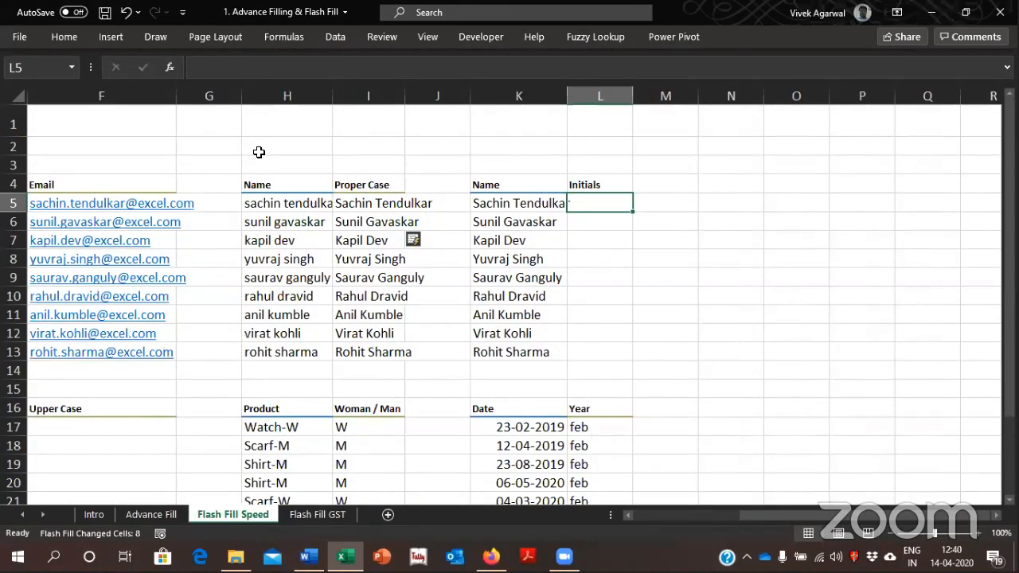
pyautogui.write('S Tendul')
pyautogui.write('a')
pyautogui.press('BackSpace')
pyautogui.write('kar')
pyautogui.press('Return')
pyautogui.hotkey('ctrl', 'e')
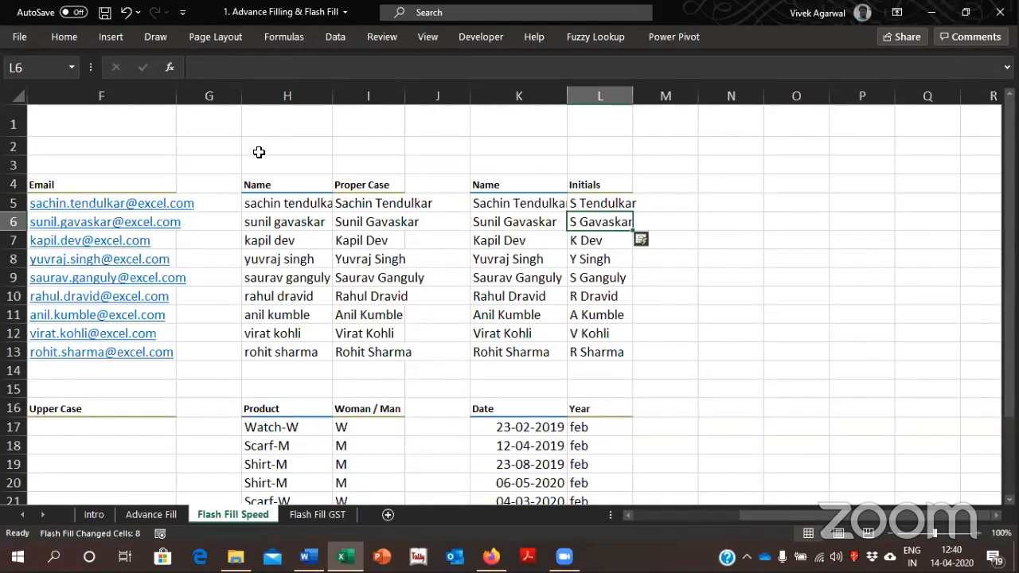
# Clear the abbreviated names from L5:L13 in the Initials column
pyautogui.press('Down')
pyautogui.press('Down')
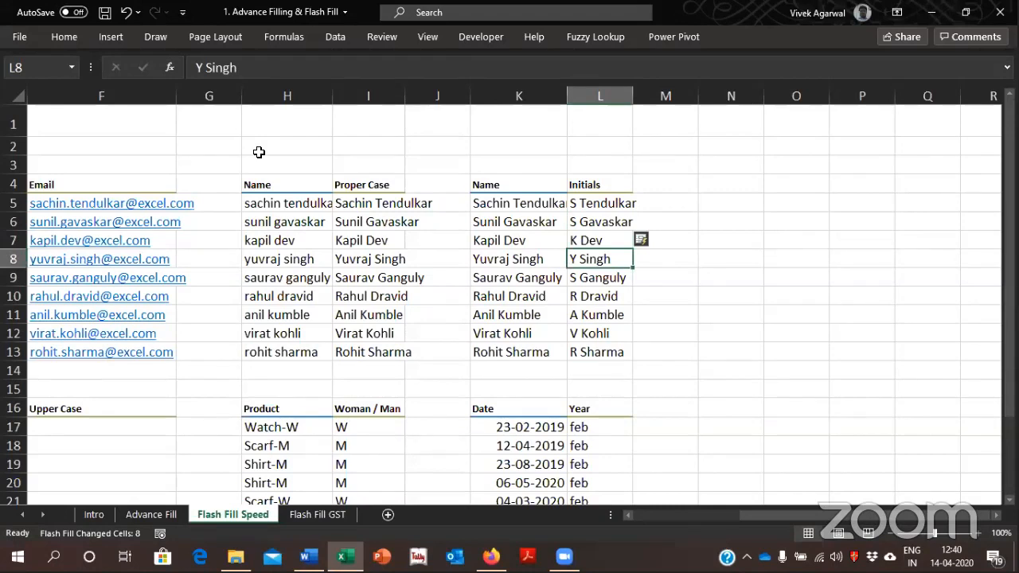
pyautogui.press('Up')
pyautogui.press('Up')
pyautogui.press('Up')
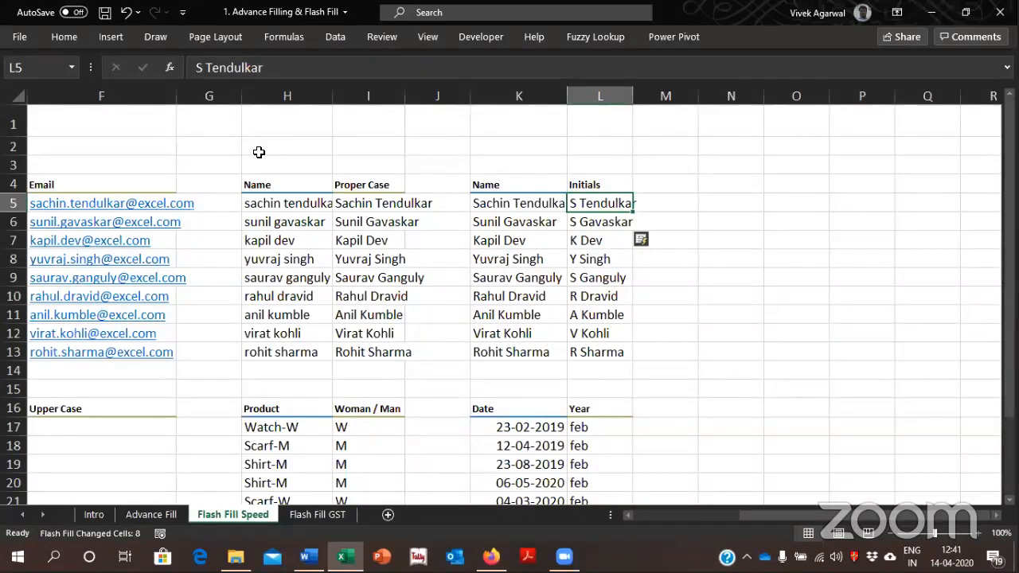
pyautogui.hotkey('ctrl', 'shift', 'Down')
pyautogui.press('Delete')
# Enter the initials S T in B17 of the lower name table and Flash Fill the remaining initials down to B25
pyautogui.press('Left')
pyautogui.hotkey('ctrl', 'Left')
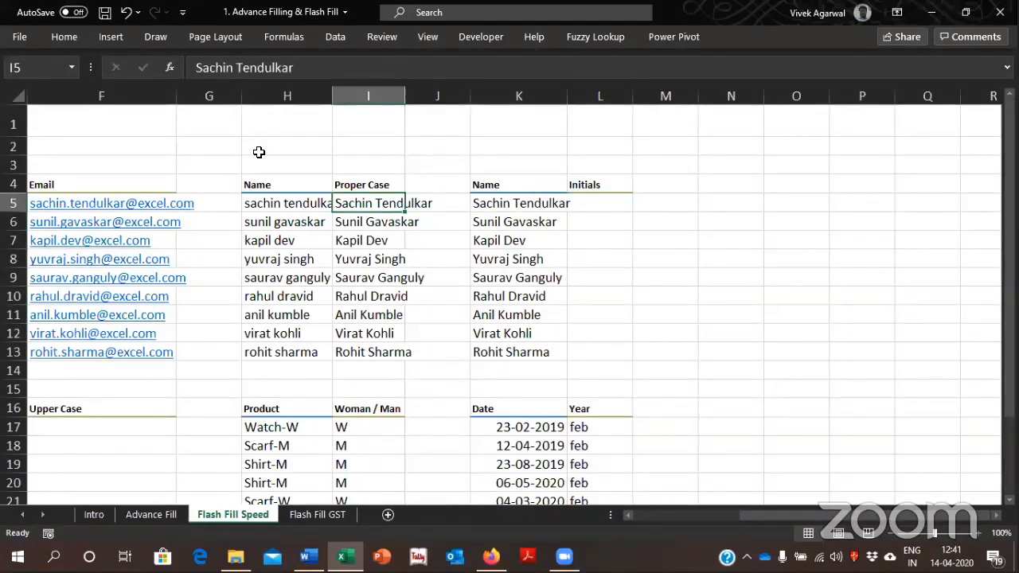
pyautogui.press('Home')
pyautogui.hotkey('ctrl', 'Down')
pyautogui.hotkey('ctrl', 'Down')
pyautogui.hotkey('ctrl', 'Down')
pyautogui.press('Right')
pyautogui.press('Up')
pyautogui.press('Up')
pyautogui.press('Up')
pyautogui.press('Up')
pyautogui.press('Up')
pyautogui.press('Up')
pyautogui.press('Up')
pyautogui.press('Up')
pyautogui.press('Up')
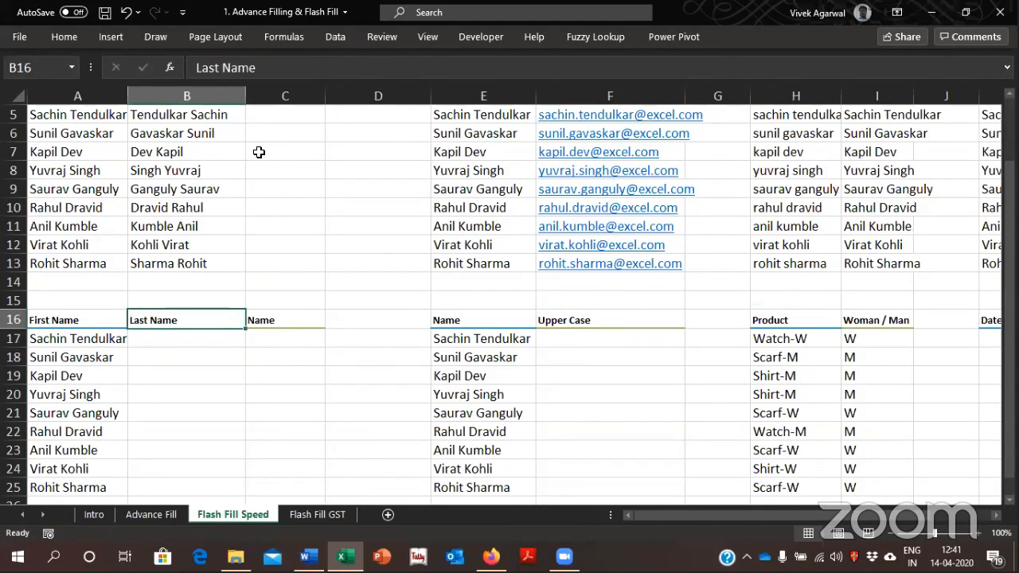
pyautogui.press('Down')
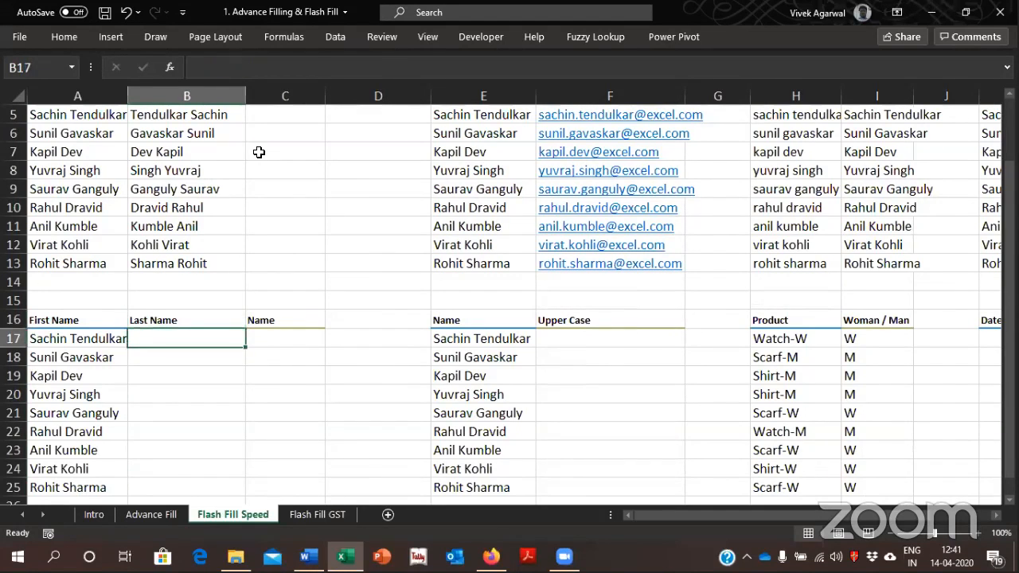
pyautogui.write('S T')
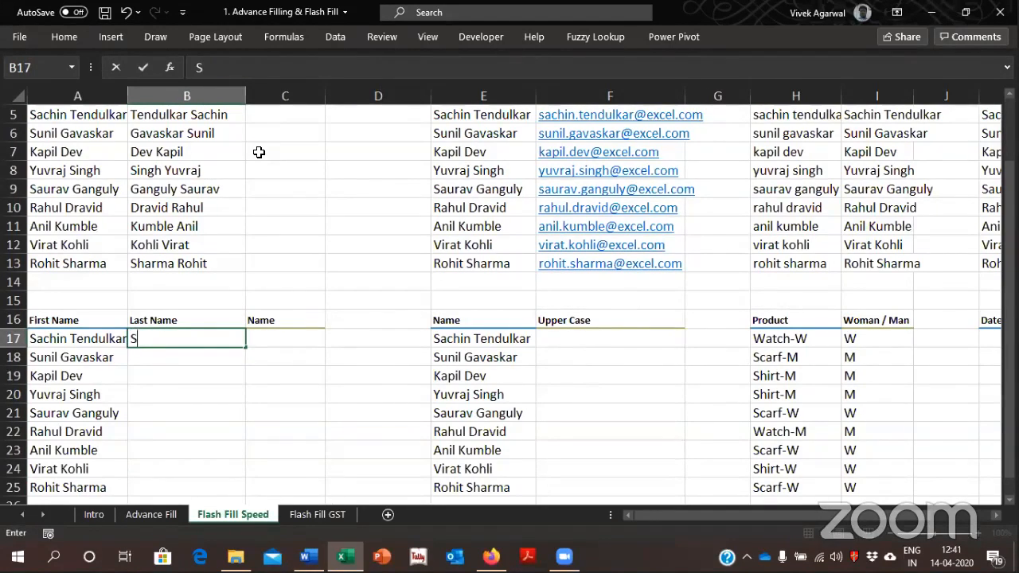
pyautogui.press('Return')
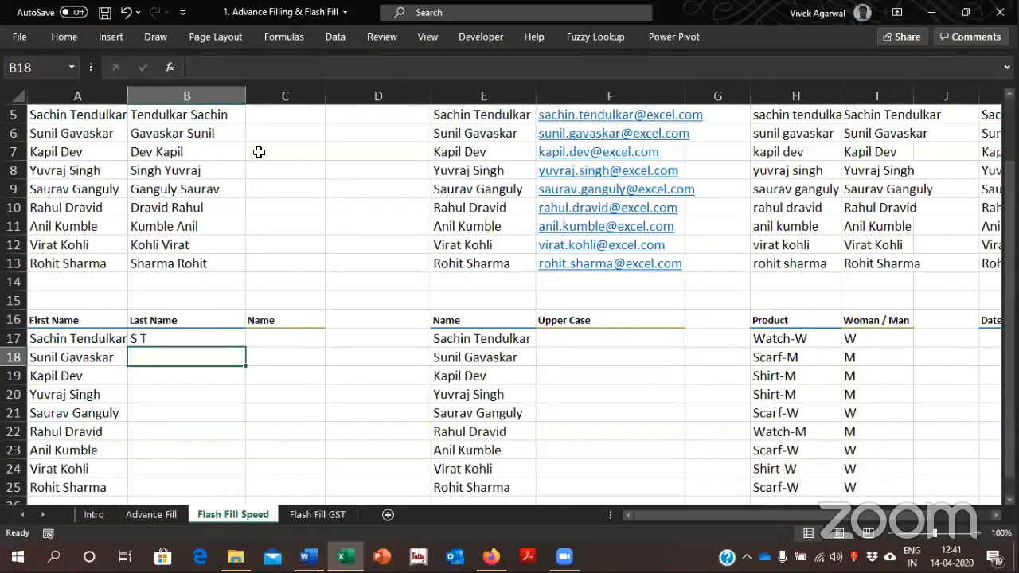
pyautogui.hotkey('ctrl', 'e')
pyautogui.press('Down')
pyautogui.press('Down')
pyautogui.press('Down')
pyautogui.press('Down')
pyautogui.press('Down')
pyautogui.press('Down')
pyautogui.press('Down')
pyautogui.press('Down')
pyautogui.press('Down')
pyautogui.press('Down')
pyautogui.press('Down')
pyautogui.press('Down')
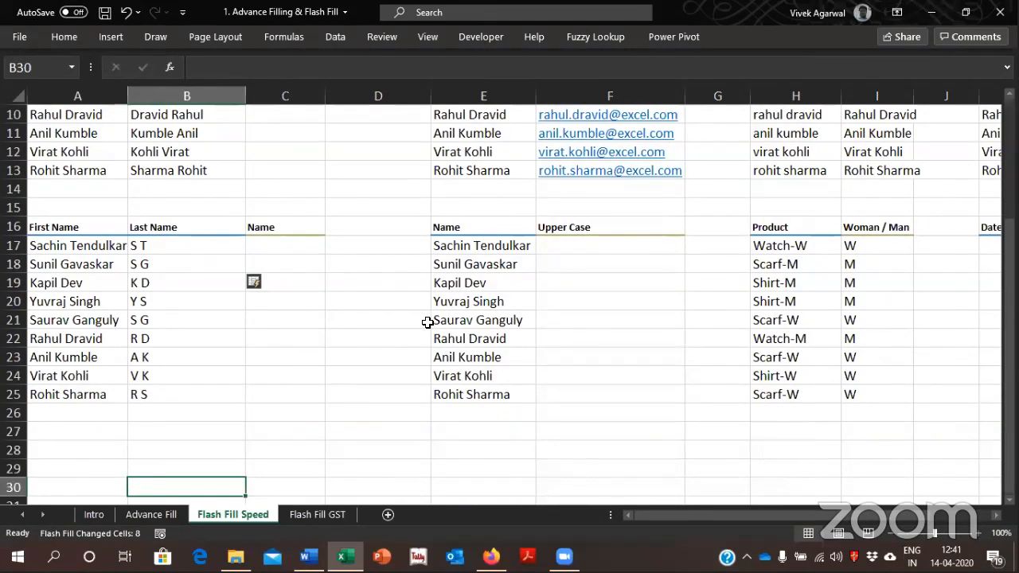
# Go to the Flash Fill GST sheet and select B1 beside the GST Number heading, after comparing it with the Pan Number column
pyautogui.click(288, 514)
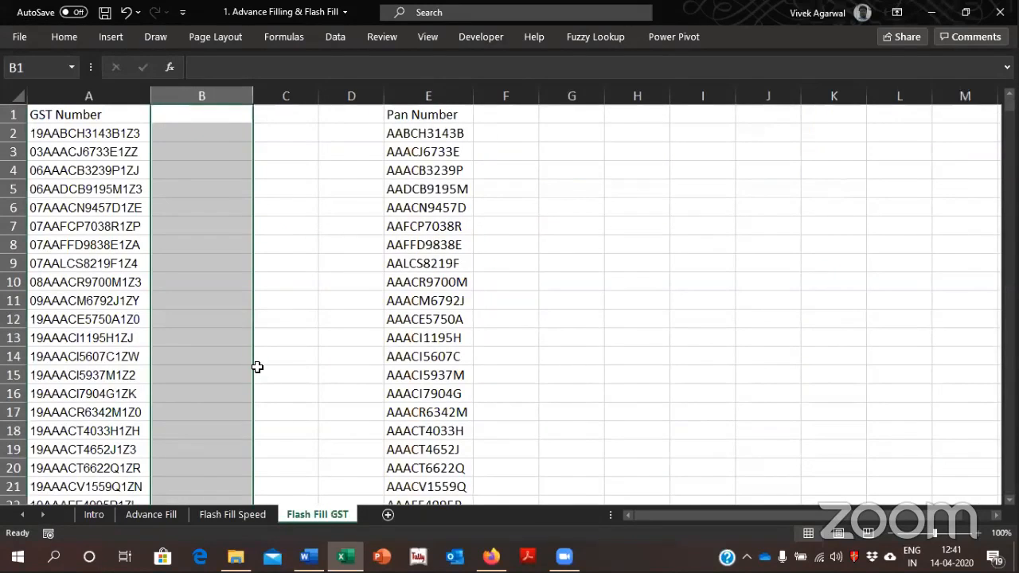
pyautogui.press('Up')
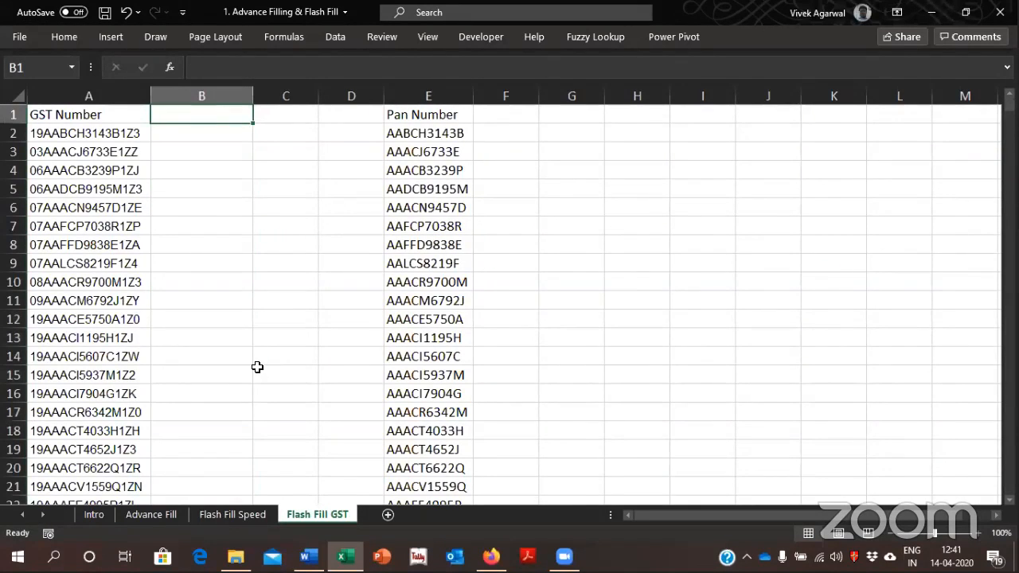
pyautogui.press('Left')
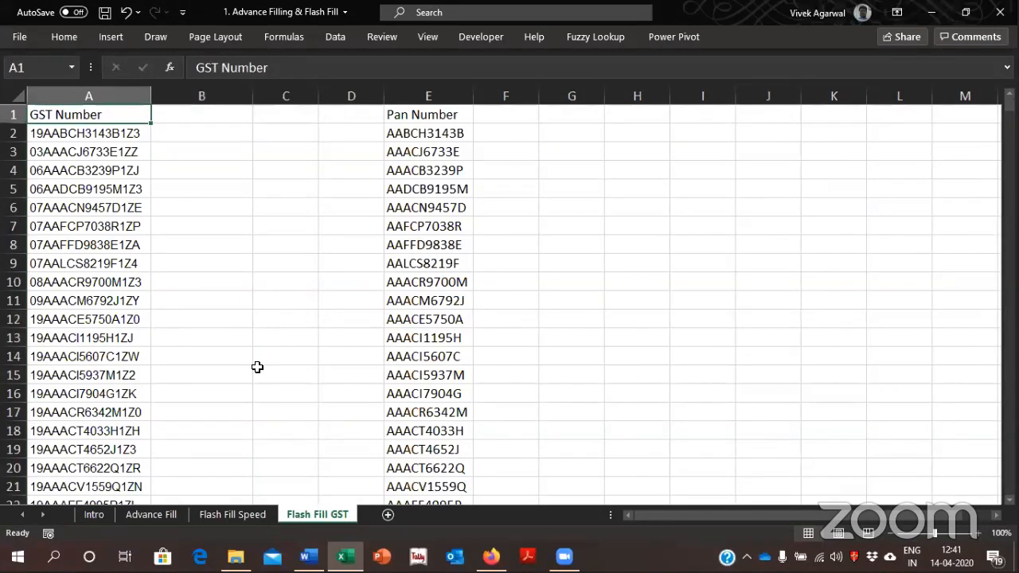
pyautogui.press('Right')
pyautogui.press('Right')
pyautogui.press('Right')
pyautogui.press('Right')
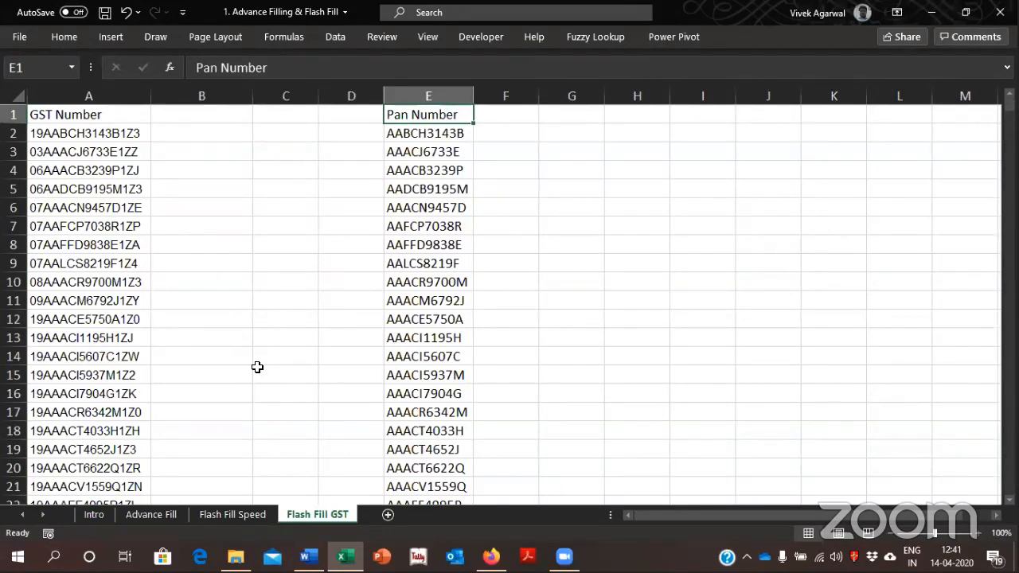
pyautogui.press('Left')
pyautogui.press('Left')
pyautogui.press('Left')
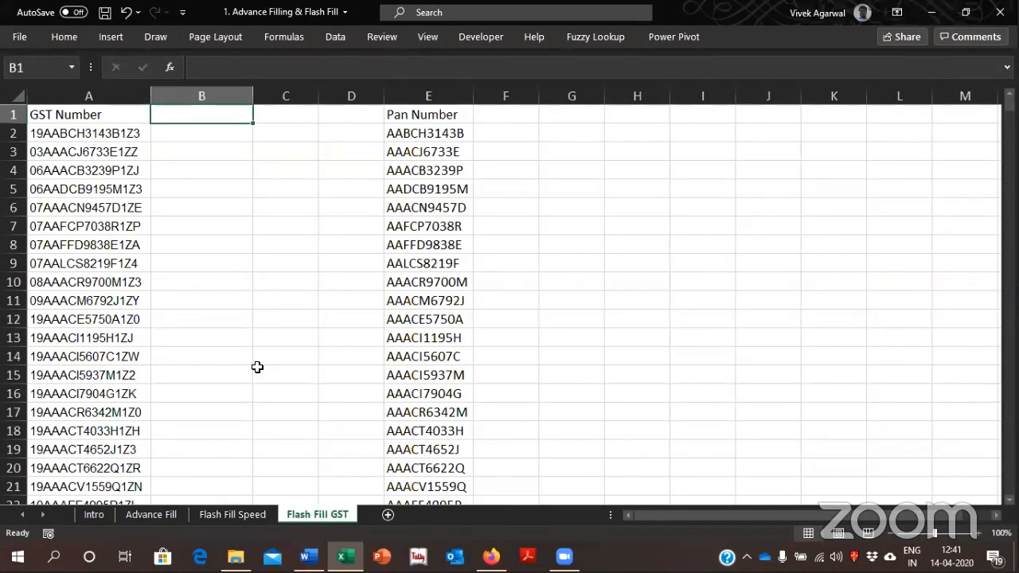
# Enter the heading Extracted Pan in B1 and copy the first PAN from E2 into B2
pyautogui.write('Extracted Pan')
pyautogui.press('Return')
pyautogui.press('Right')
pyautogui.press('Right')
pyautogui.press('Right')
pyautogui.hotkey('ctrl', 'c')
pyautogui.press('Left')
pyautogui.press('Left')
pyautogui.press('Left')
pyautogui.press('Left')
pyautogui.press('Right')
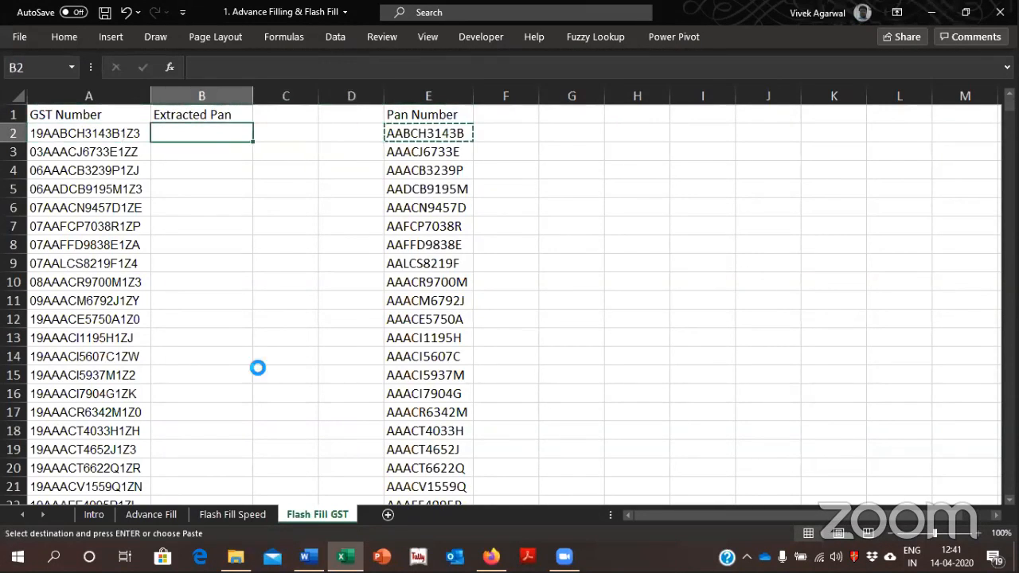
pyautogui.press('Return')
pyautogui.press('Down')
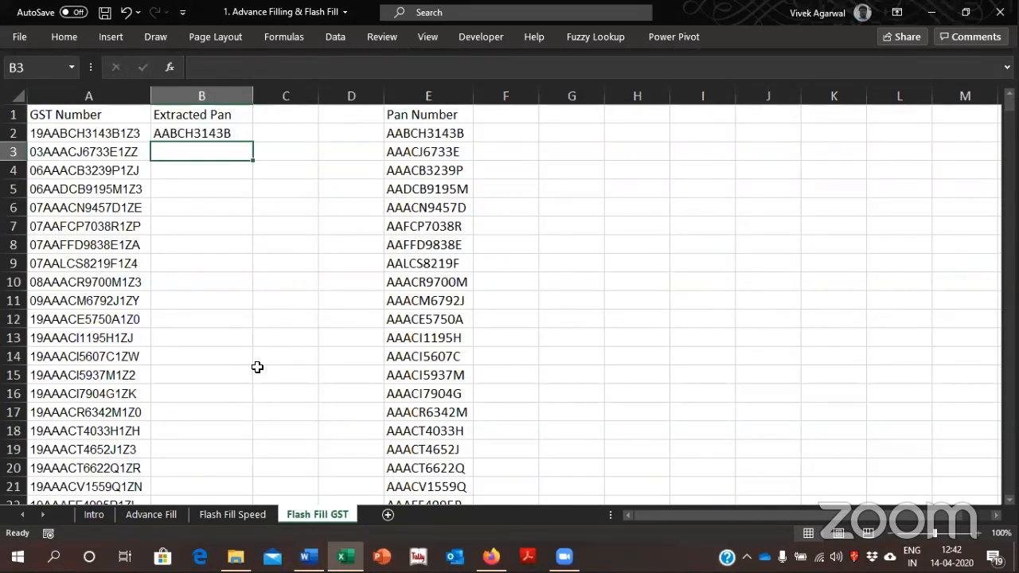
# Flash Fill the remaining PANs down the Extracted Pan column from B3
pyautogui.hotkey('ctrl', 'e')
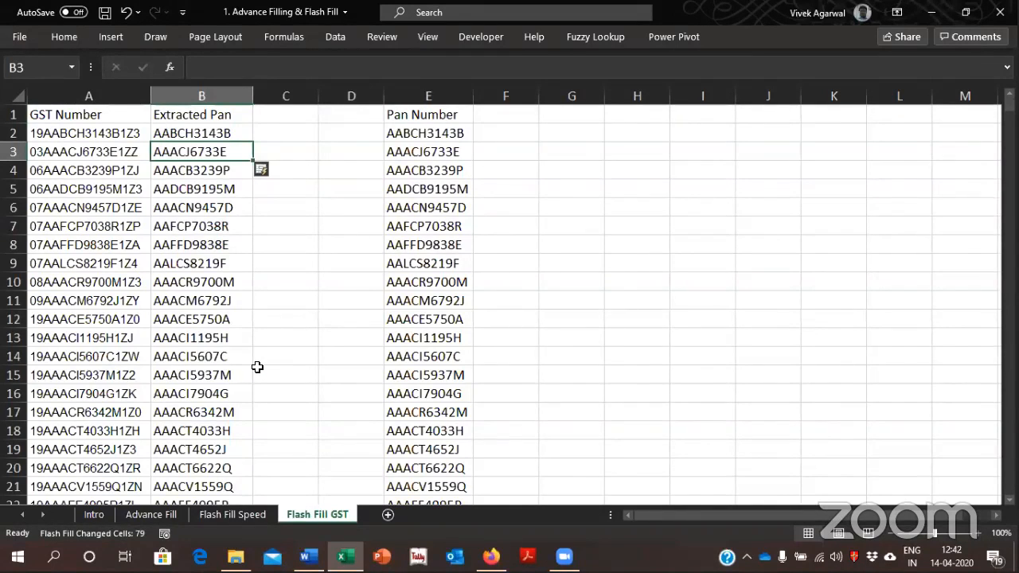
pyautogui.press('Left')
pyautogui.press('Up')
pyautogui.press('Right')
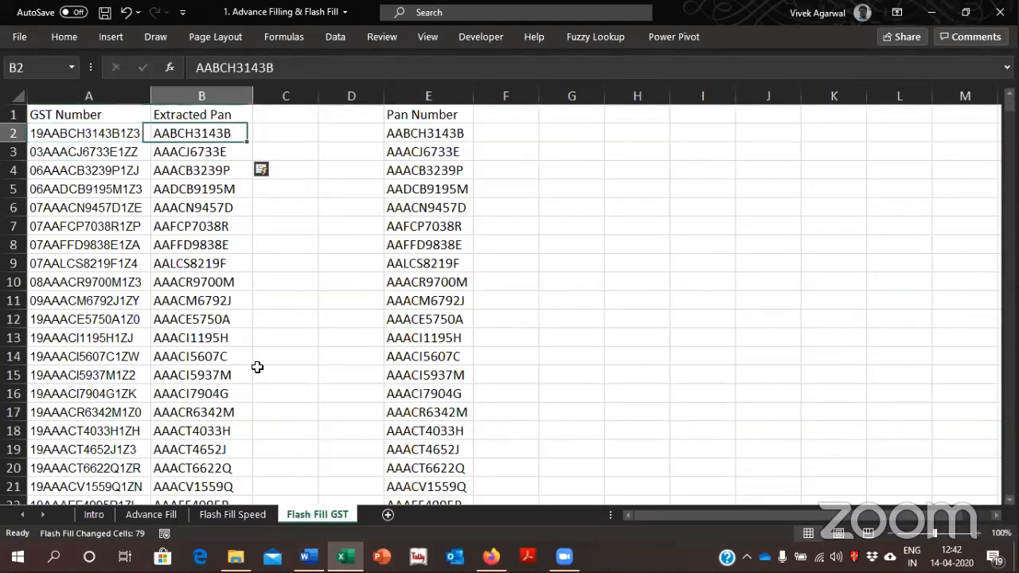
pyautogui.press('Down')
pyautogui.press('Up')
pyautogui.press('Right')
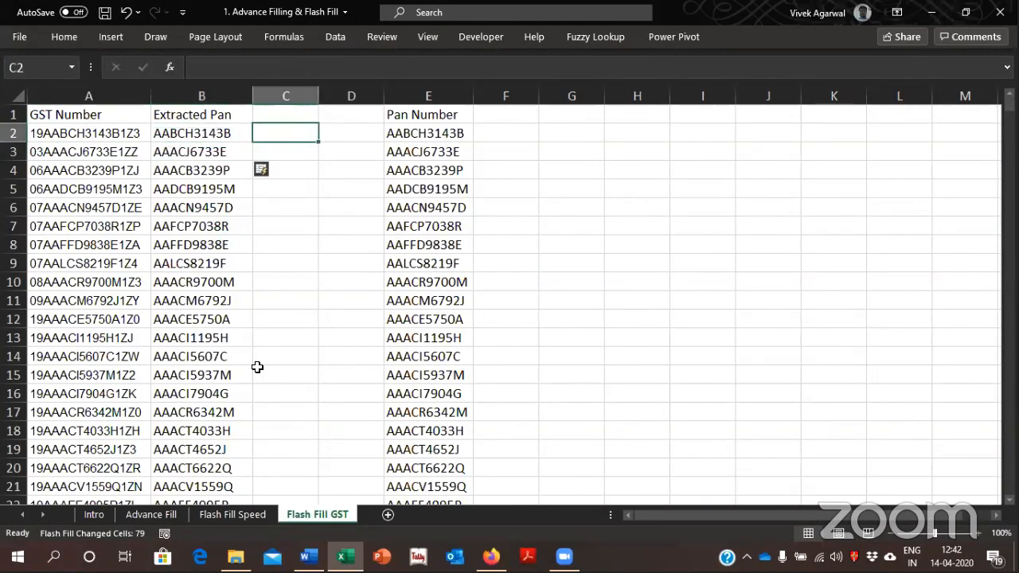
# Enter the formula =B2=E2 in F2 to compare the first extracted PAN with the given Pan Number
pyautogui.press('Right')
pyautogui.press('Right')
pyautogui.press('Right')
pyautogui.write('=')
pyautogui.press('Left')
pyautogui.press('Left')
pyautogui.press('Left')
pyautogui.press('Left')
pyautogui.write('=')
pyautogui.press('Return')
# Copy the comparison formula from F2 down column F to F81
pyautogui.press('Up')
pyautogui.hotkey('ctrl', 'c')
pyautogui.press('Left')
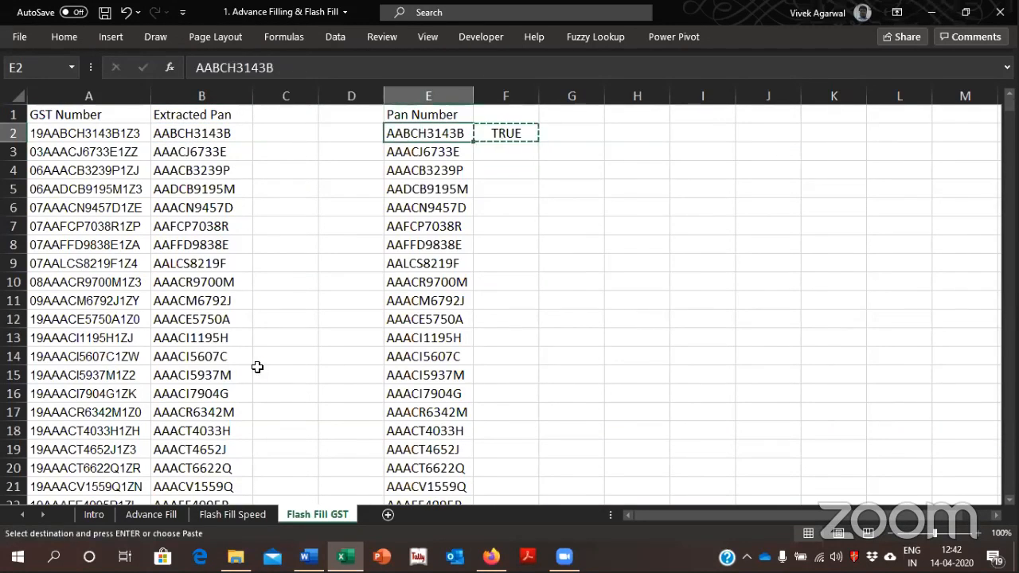
pyautogui.hotkey('ctrl', 'Down')
pyautogui.press('Right')
pyautogui.press('Return')
pyautogui.hotkey('ctrl', 'shift', 'Up')
pyautogui.press('Return')
# Examine the comparison results in F2:F81 for any extracted PAN that differs from the given one
pyautogui.press('Up')
pyautogui.press('Up')
pyautogui.press('Up')
pyautogui.press('Up')
pyautogui.press('Up')
pyautogui.press('Up')
pyautogui.press('Up')
pyautogui.press('Up')
pyautogui.press('Up')
pyautogui.press('Up')
pyautogui.press('Up')
pyautogui.press('Up')
pyautogui.press('Up')
pyautogui.press('Up')
pyautogui.press('Up')
pyautogui.press('Up')
pyautogui.press('Up')
pyautogui.press('Up')
pyautogui.press('Up')
pyautogui.press('Up')
pyautogui.press('Up')
pyautogui.press('Up')
pyautogui.press('Up')
pyautogui.press('Up')
pyautogui.press('Up')
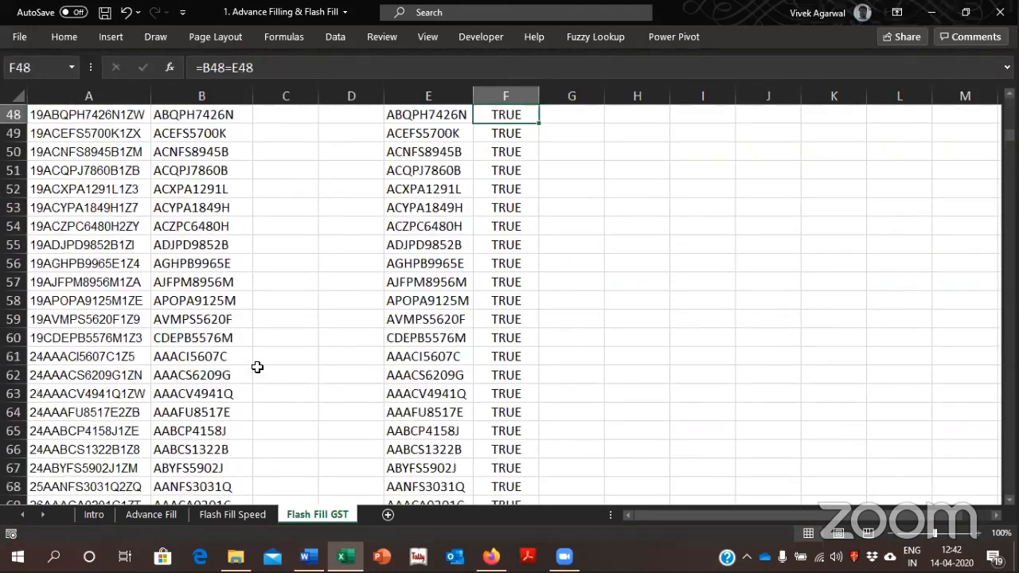
pyautogui.press('Up')
pyautogui.press('Up')
pyautogui.press('Up')
pyautogui.press('Up')
pyautogui.press('Up')
pyautogui.press('Up')
pyautogui.press('Up')
pyautogui.press('Up')
pyautogui.press('Up')
pyautogui.press('Up')
pyautogui.press('Up')
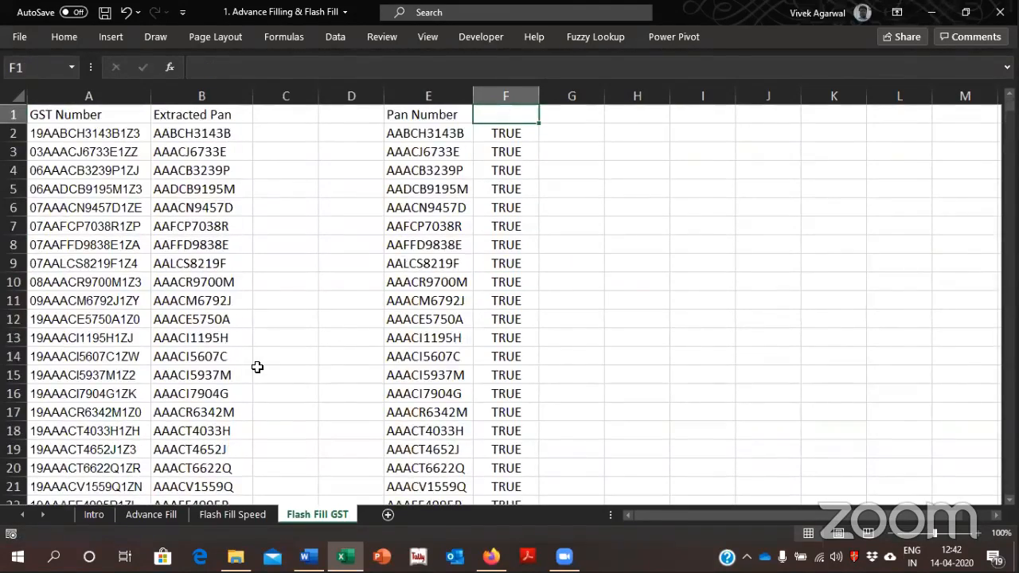
pyautogui.press('Down')
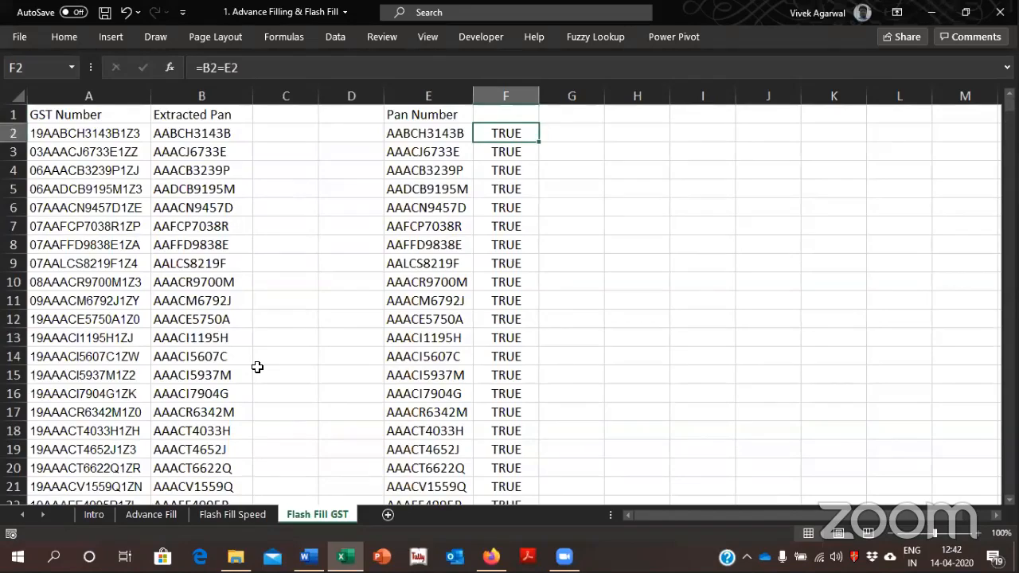
pyautogui.hotkey('ctrl', 'Down')
pyautogui.hotkey('ctrl', 'Up')
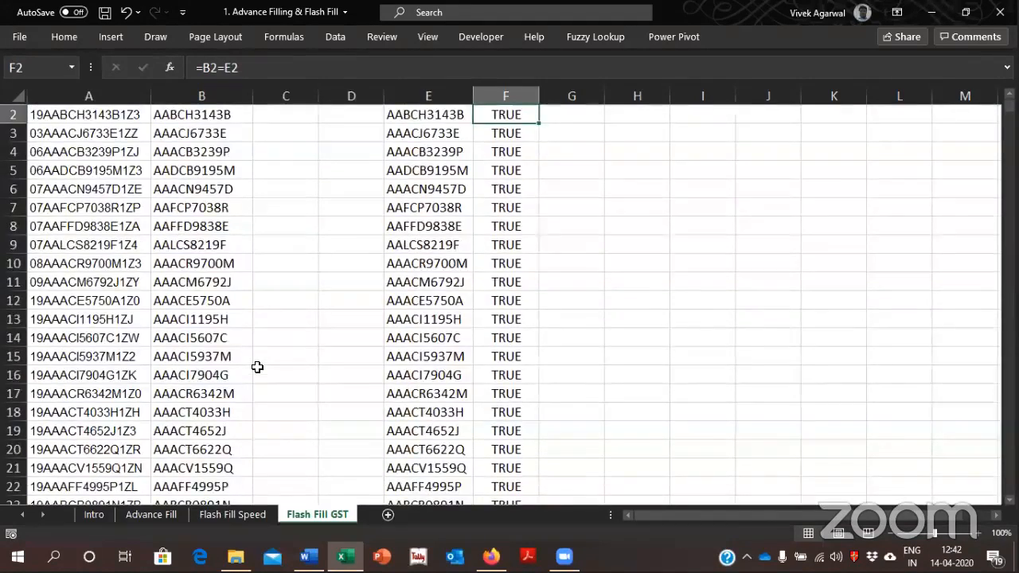
pyautogui.hotkey('ctrl', 'shift', 'Down')
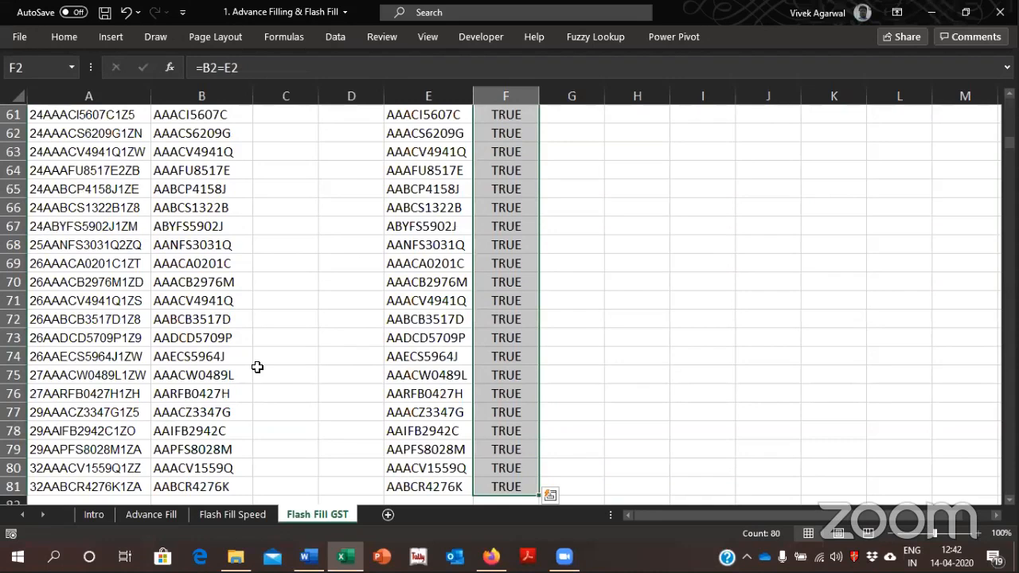
pyautogui.hotkey('ctrl', 'Up')
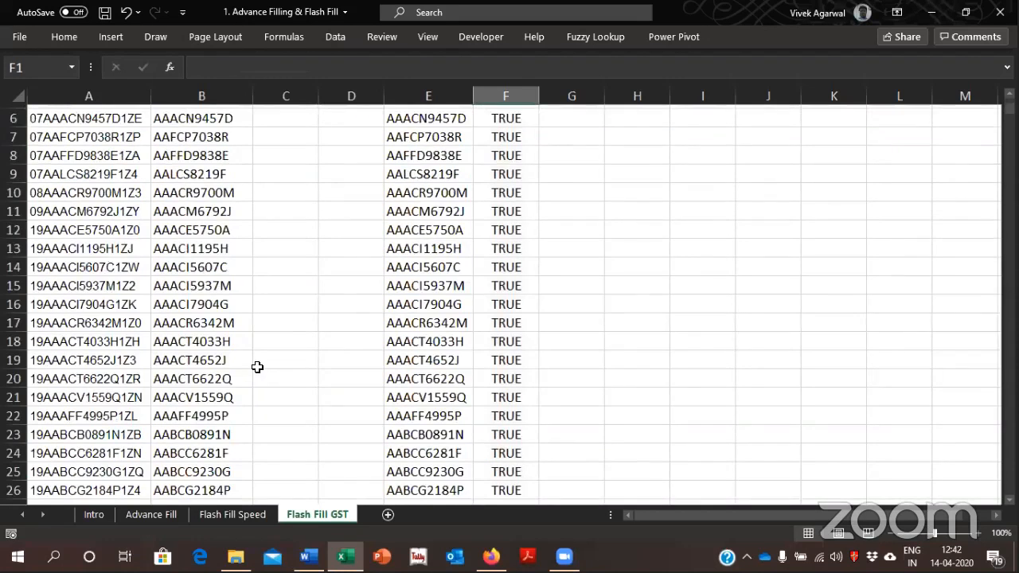
pyautogui.press('Left')
pyautogui.press('Down')
pyautogui.press('Right')
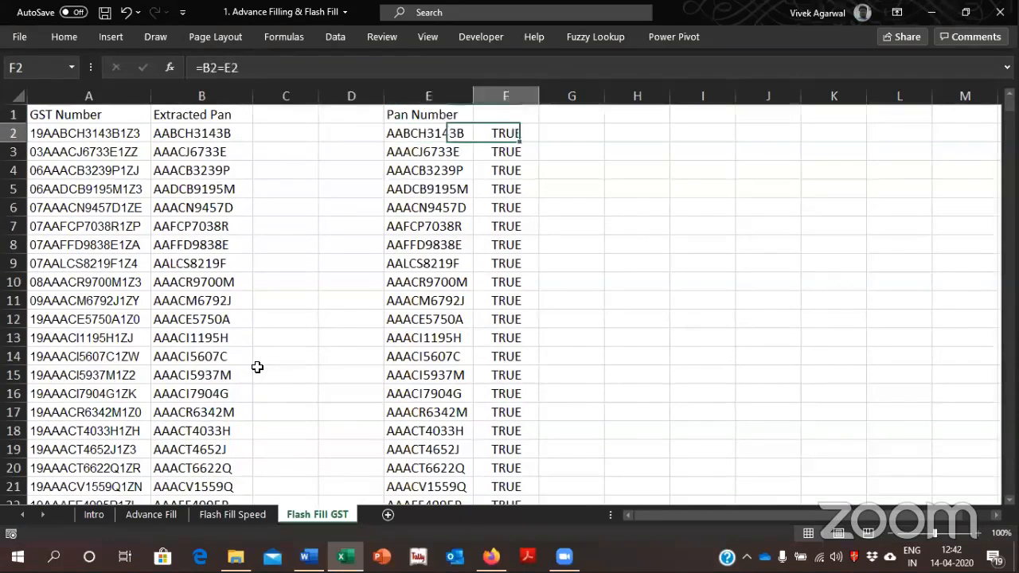
pyautogui.press('Right')
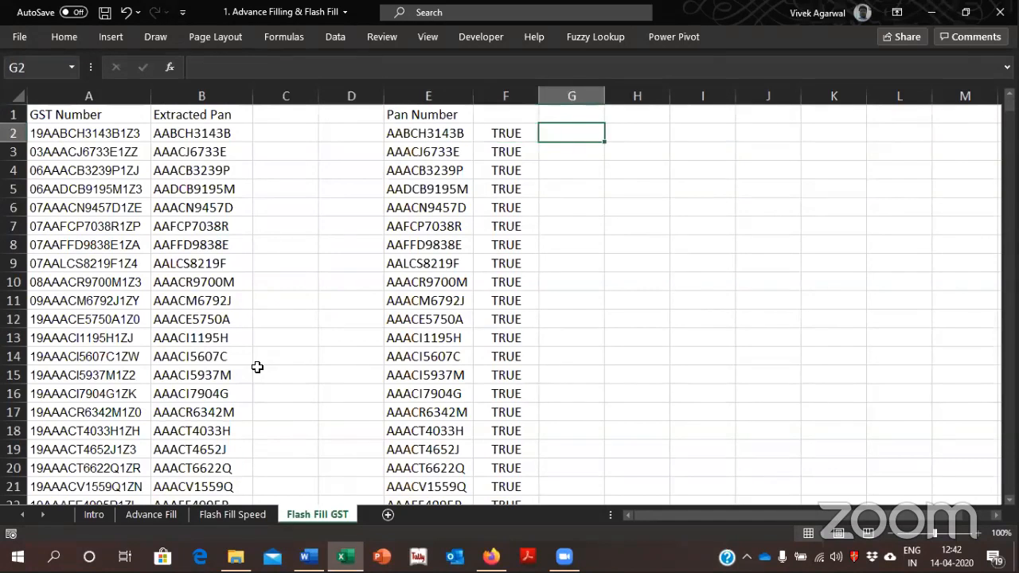
# Clear the comparison results from F2:F81 and return to F2
pyautogui.press('Left')
pyautogui.hotkey('ctrl', 'shift', 'Down')
pyautogui.press('Delete')
pyautogui.hotkey('ctrl', 'Up')
pyautogui.press('Down')
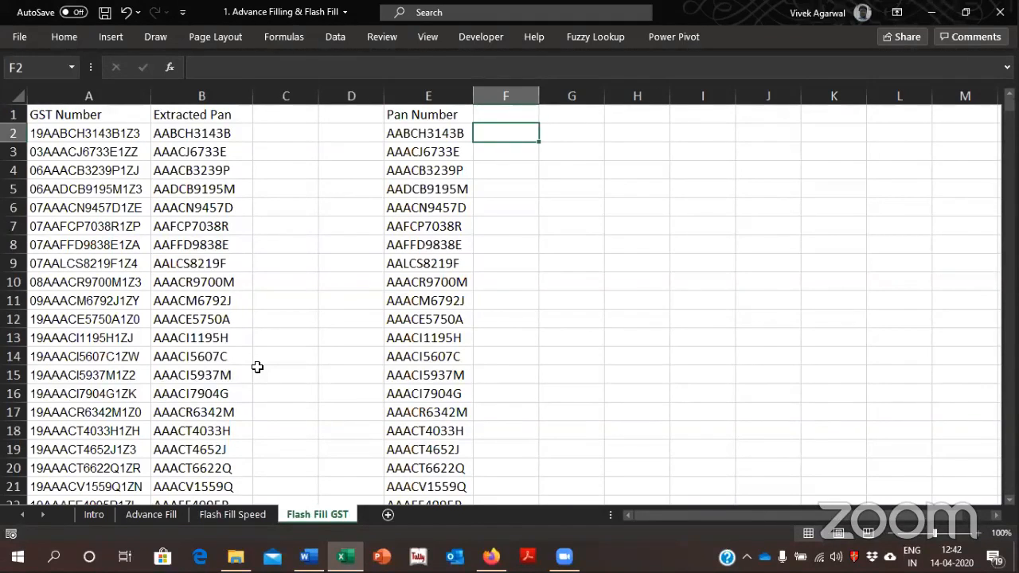
# Enter C in F2 as the fourth PAN character and Flash Fill the remaining codes down to F81
pyautogui.write('C')
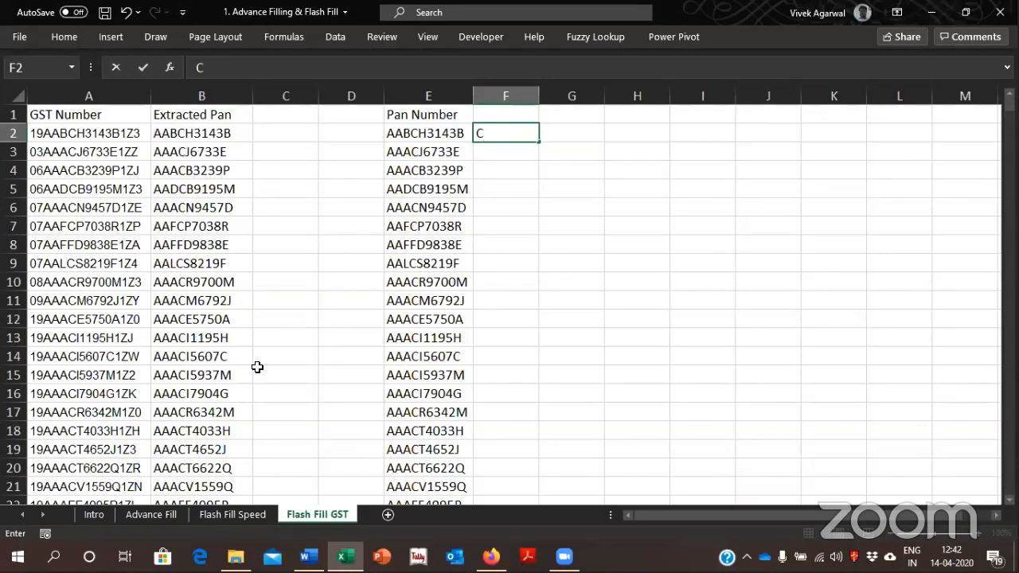
pyautogui.press('Return')
pyautogui.hotkey('ctrl', 'e')
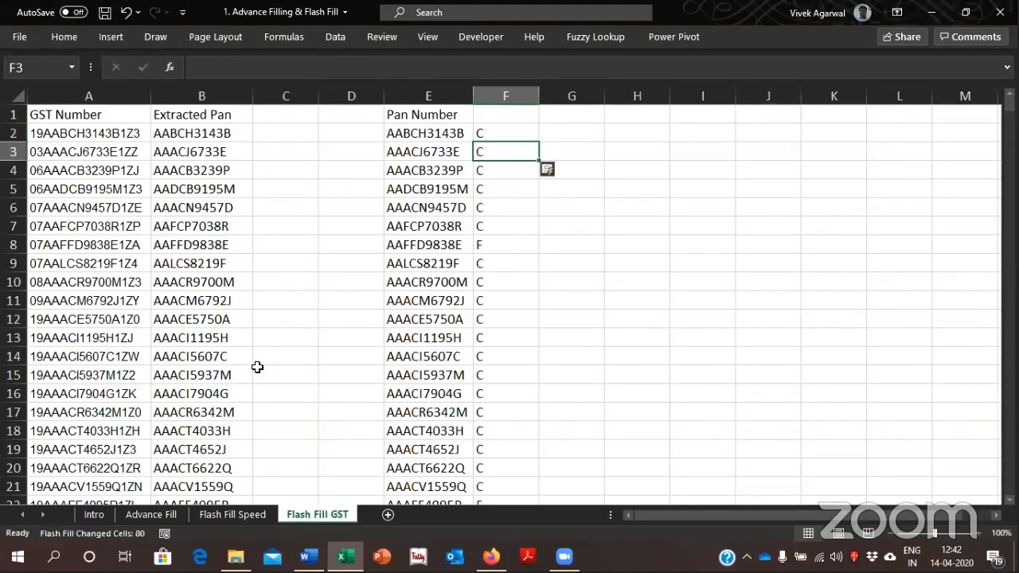
# Examine the extracted codes in column F against the Pan Numbers down to the end of the list
pyautogui.press('Down')
pyautogui.press('Down')
pyautogui.press('Down')
pyautogui.press('Down')
pyautogui.press('Down')
pyautogui.press('Down')
pyautogui.press('Down')
pyautogui.press('Down')
pyautogui.press('Down')
pyautogui.press('Down')
pyautogui.press('Down')
pyautogui.press('Down')
pyautogui.press('Down')
pyautogui.press('Down')
pyautogui.press('Down')
pyautogui.press('Down')
pyautogui.press('Down')
pyautogui.press('Down')
pyautogui.press('Down')
pyautogui.press('Down')
pyautogui.press('Down')
pyautogui.press('Down')
pyautogui.press('Down')
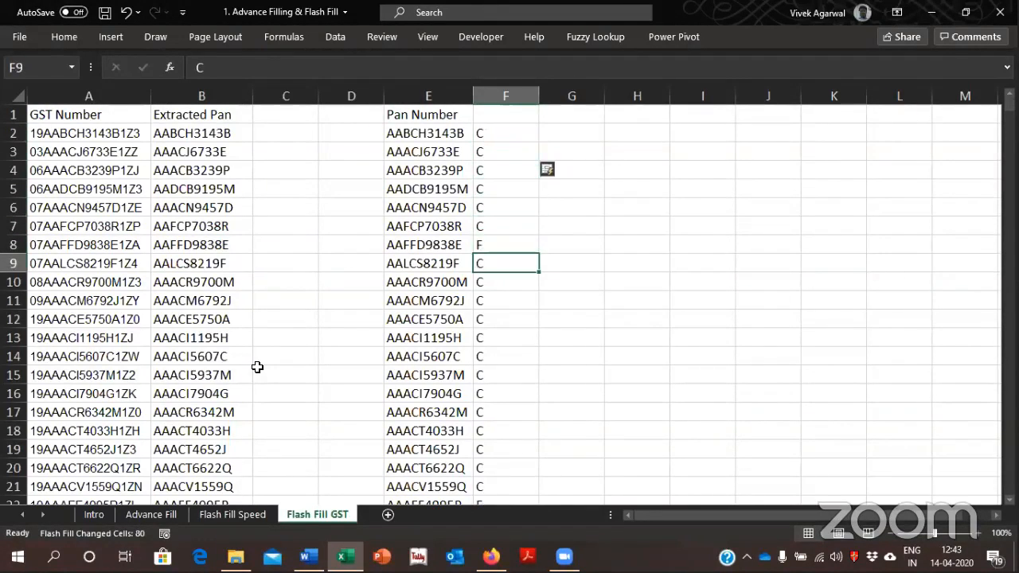
pyautogui.press('Down')
pyautogui.press('Down')
pyautogui.press('Down')
pyautogui.press('Down')
pyautogui.press('Down')
pyautogui.press('Down')
pyautogui.press('Down')
pyautogui.press('Up')
pyautogui.press('Up')
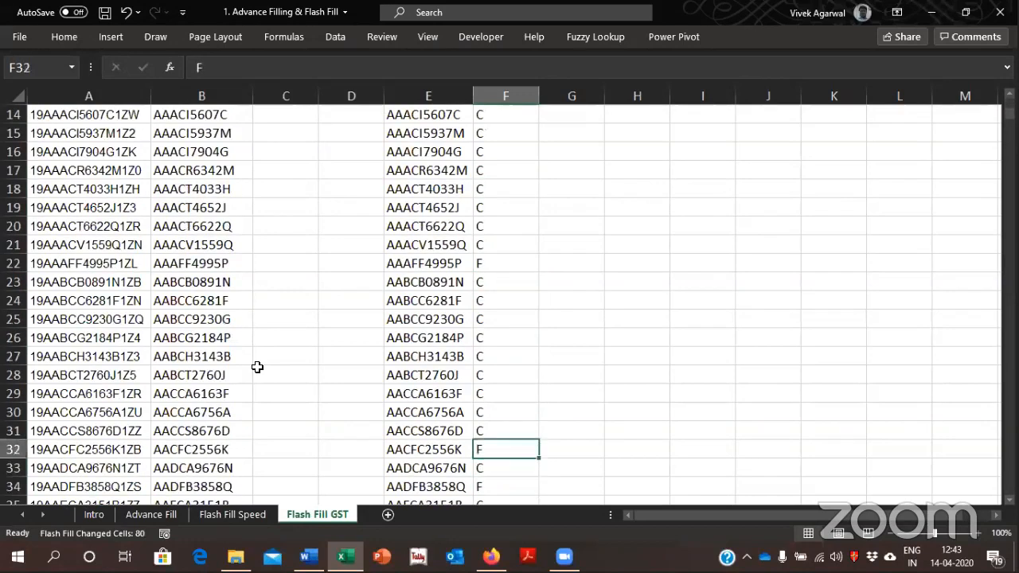
pyautogui.press('Down')
pyautogui.press('Down')
pyautogui.press('Down')
pyautogui.press('Down')
pyautogui.press('Down')
pyautogui.press('Down')
pyautogui.press('Down')
pyautogui.press('Down')
pyautogui.press('Down')
pyautogui.press('Down')
pyautogui.press('Down')
pyautogui.press('Down')
pyautogui.press('Down')
pyautogui.press('Down')
pyautogui.press('Down')
pyautogui.press('Down')
pyautogui.press('Down')
pyautogui.press('Down')
pyautogui.press('Up')
pyautogui.press('Up')
pyautogui.press('Up')
pyautogui.press('Up')
pyautogui.press('Up')
pyautogui.press('Up')
pyautogui.press('Up')
pyautogui.press('Up')
pyautogui.press('Up')
pyautogui.press('Up')
pyautogui.press('Up')
pyautogui.press('Up')
pyautogui.press('Up')
pyautogui.press('Down')
pyautogui.press('Down')
pyautogui.press('Down')
pyautogui.press('Down')
pyautogui.press('Down')
pyautogui.press('Down')
pyautogui.press('Down')
pyautogui.press('Down')
pyautogui.press('Down')
pyautogui.press('Down')
pyautogui.press('Down')
pyautogui.press('Down')
pyautogui.press('Down')
pyautogui.press('Down')
pyautogui.press('Down')
pyautogui.press('Down')
pyautogui.press('Down')
pyautogui.press('Down')
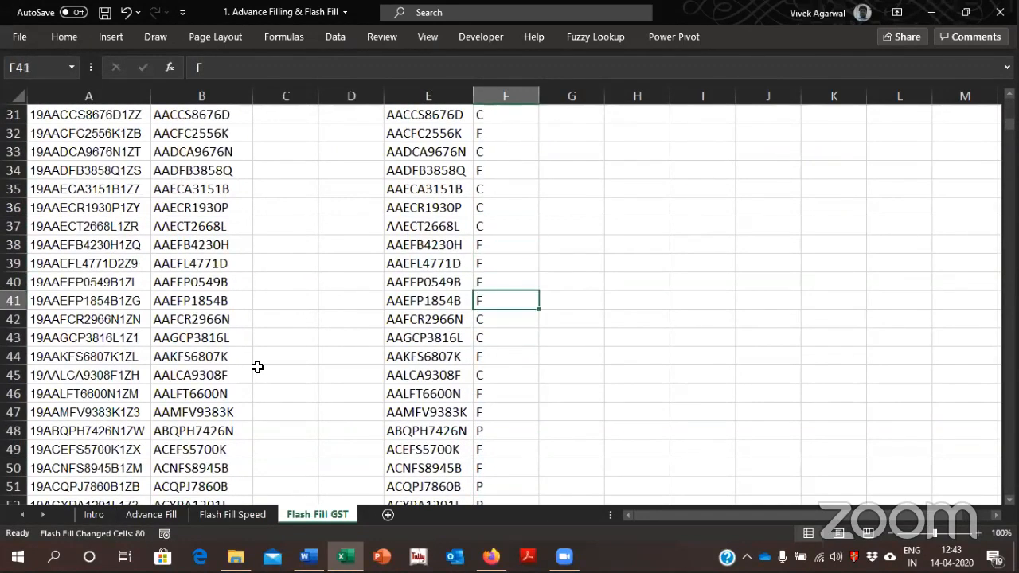
pyautogui.press('Up')
pyautogui.press('Up')
pyautogui.press('Up')
pyautogui.press('Up')
pyautogui.press('Up')
pyautogui.press('Up')
pyautogui.press('Up')
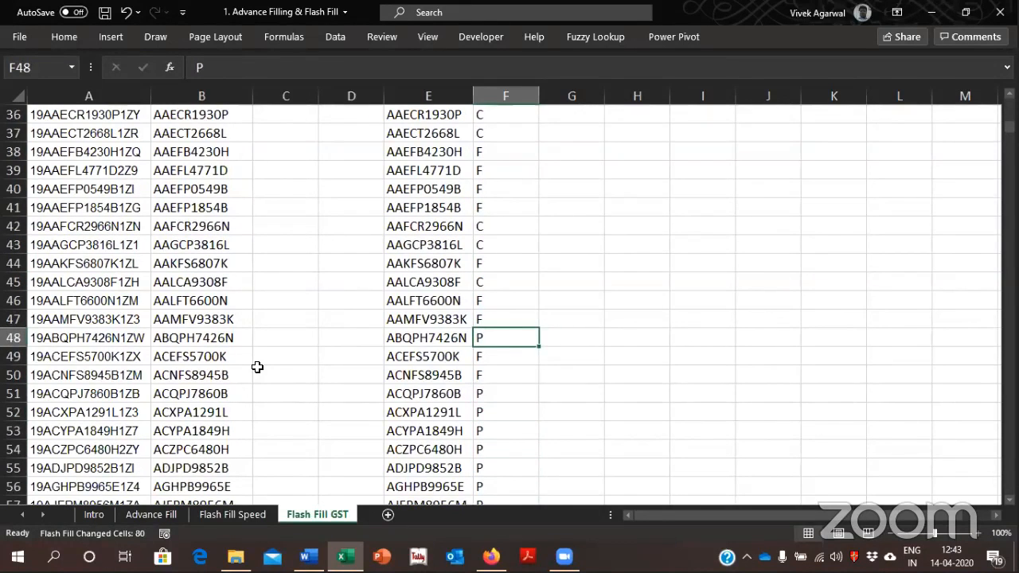
pyautogui.press('Down')
pyautogui.press('Down')
pyautogui.press('Down')
pyautogui.press('Down')
pyautogui.press('Down')
pyautogui.press('Down')
pyautogui.press('Down')
pyautogui.press('Down')
pyautogui.press('Down')
pyautogui.press('Down')
pyautogui.press('Down')
pyautogui.press('Down')
pyautogui.press('Down')
pyautogui.press('Down')
pyautogui.press('Down')
pyautogui.press('Down')
pyautogui.press('Down')
pyautogui.press('Down')
pyautogui.press('Down')
pyautogui.press('Down')
pyautogui.press('Down')
pyautogui.press('Down')
pyautogui.press('Down')
pyautogui.press('Down')
pyautogui.press('Down')
pyautogui.press('Down')
pyautogui.press('Down')
pyautogui.press('Down')
pyautogui.press('Up')
pyautogui.press('Up')
pyautogui.press('Up')
pyautogui.press('Up')
pyautogui.press('Up')
pyautogui.press('Up')
pyautogui.press('Up')
pyautogui.press('Up')
pyautogui.press('Up')
pyautogui.press('Up')
pyautogui.press('Up')
pyautogui.press('Up')
pyautogui.press('Up')
pyautogui.press('Up')
pyautogui.press('Up')
pyautogui.press('Up')
pyautogui.press('Up')
pyautogui.press('Up')
pyautogui.press('Up')
pyautogui.press('Up')
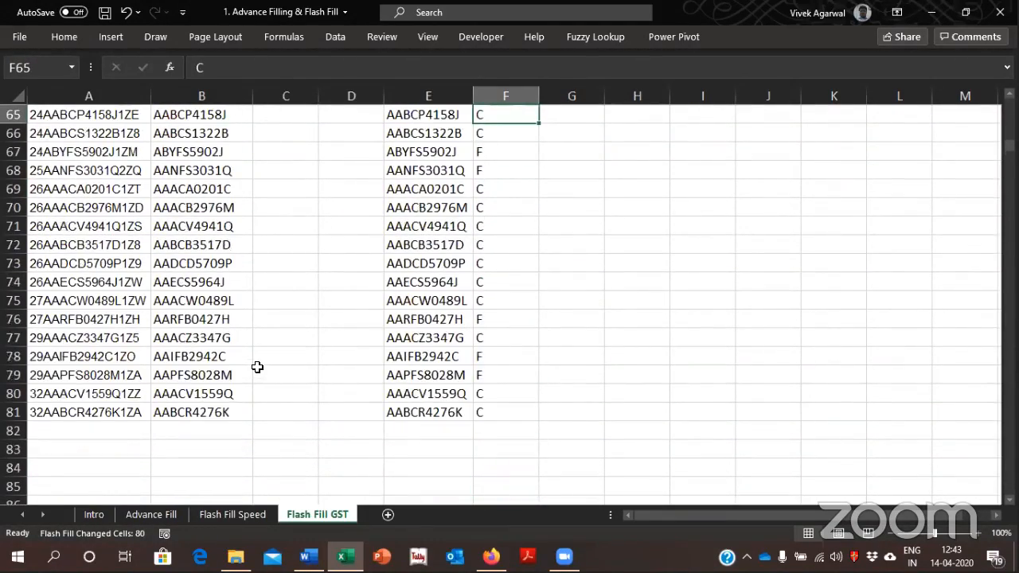
# On the Flash Fill Speed sheet, enter the first person's lowercase first.last email at the lockdown.com domain in F17
pyautogui.click(237, 513)
pyautogui.click(641, 322)
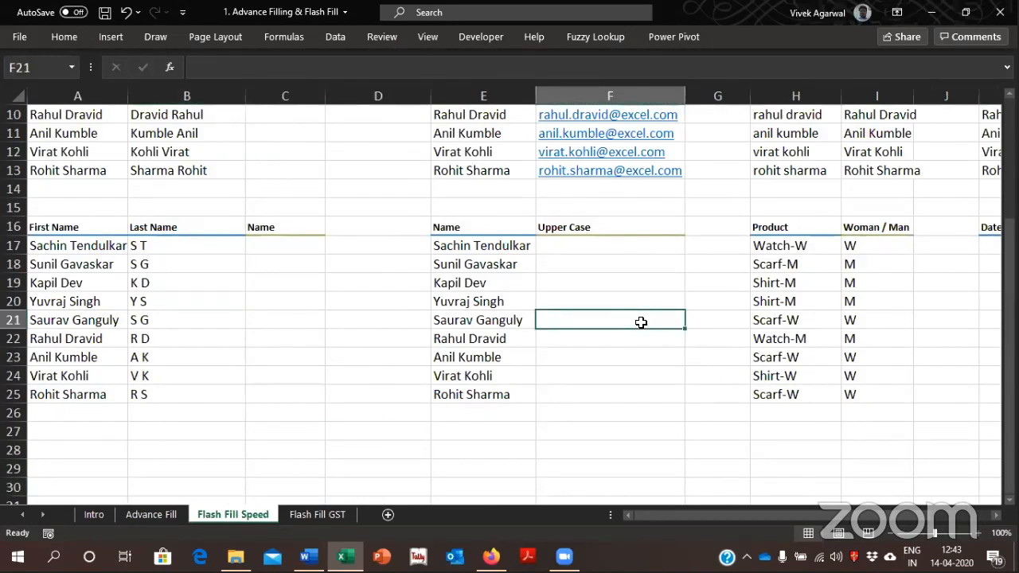
pyautogui.press('Up')
pyautogui.press('Up')
pyautogui.press('Up')
pyautogui.press('Up')
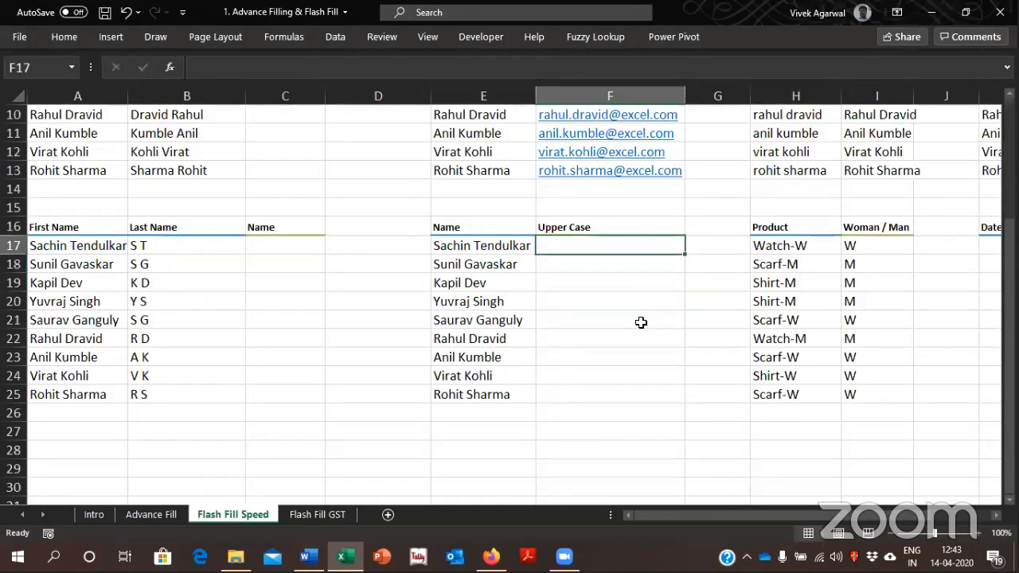
pyautogui.press('Left')
pyautogui.press('Right')
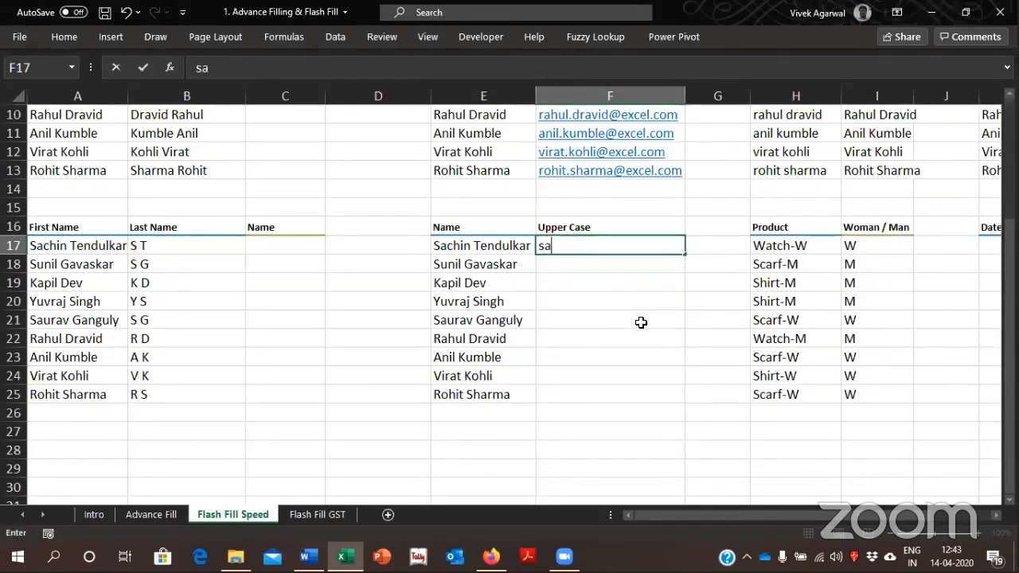
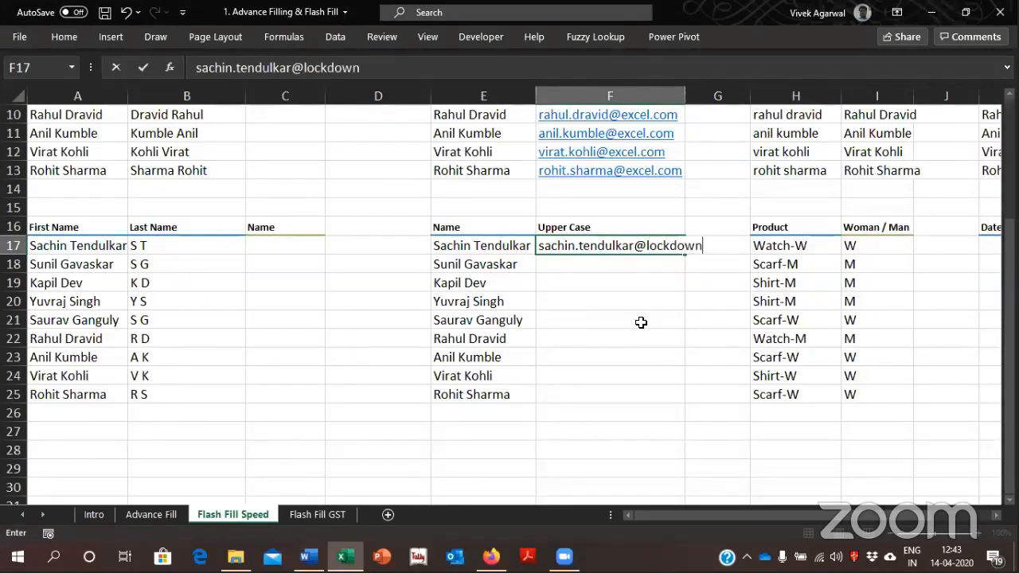
# Flash Fill the remaining email addresses from F18 down to F25
pyautogui.press('Return')
pyautogui.hotkey('ctrl', 'e')
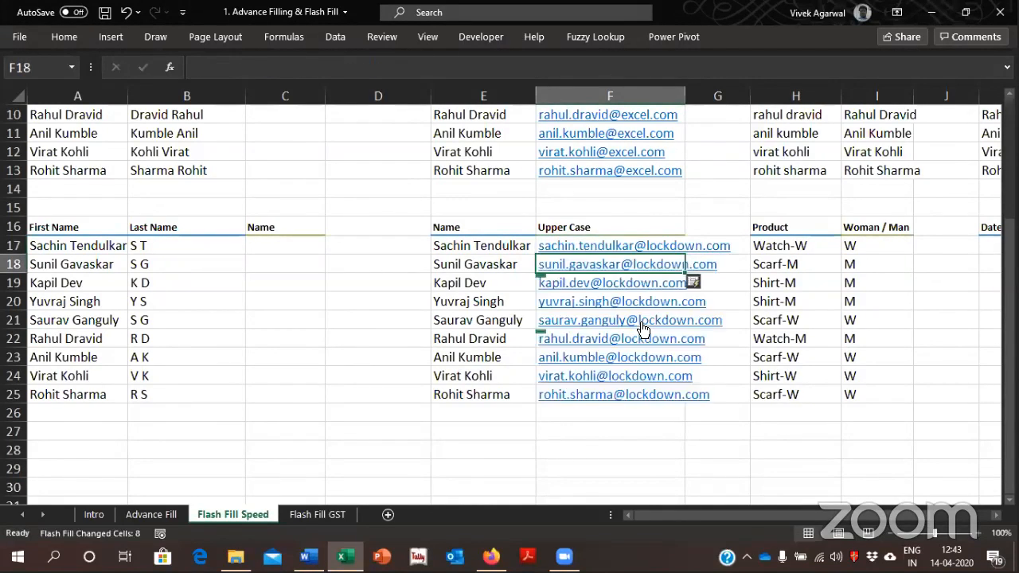
pyautogui.press('Up')
pyautogui.press('Right')
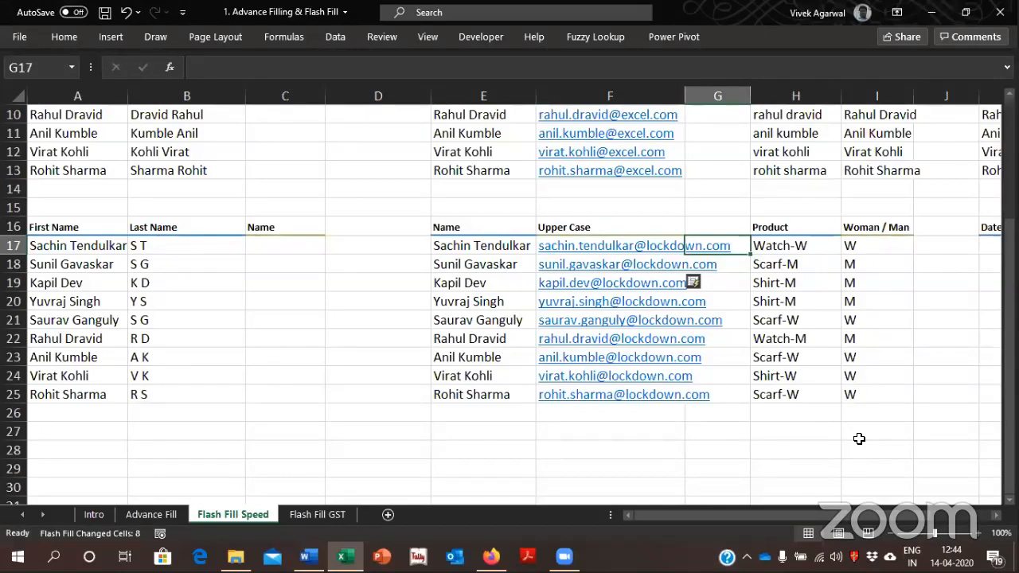
# Clear the generated email addresses from F17:F25
pyautogui.press('Left')
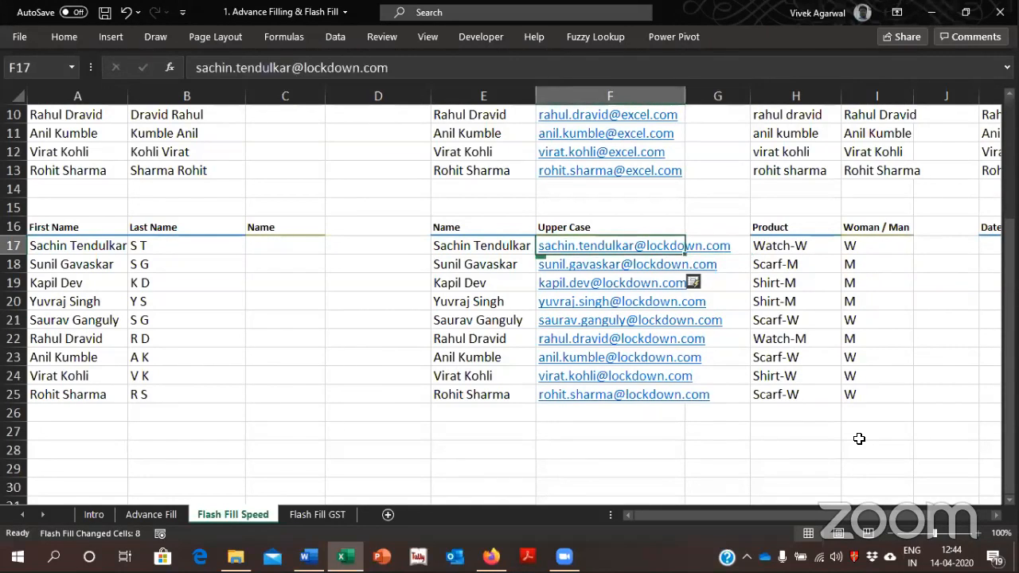
pyautogui.hotkey('ctrl', 'shift', 'Down')
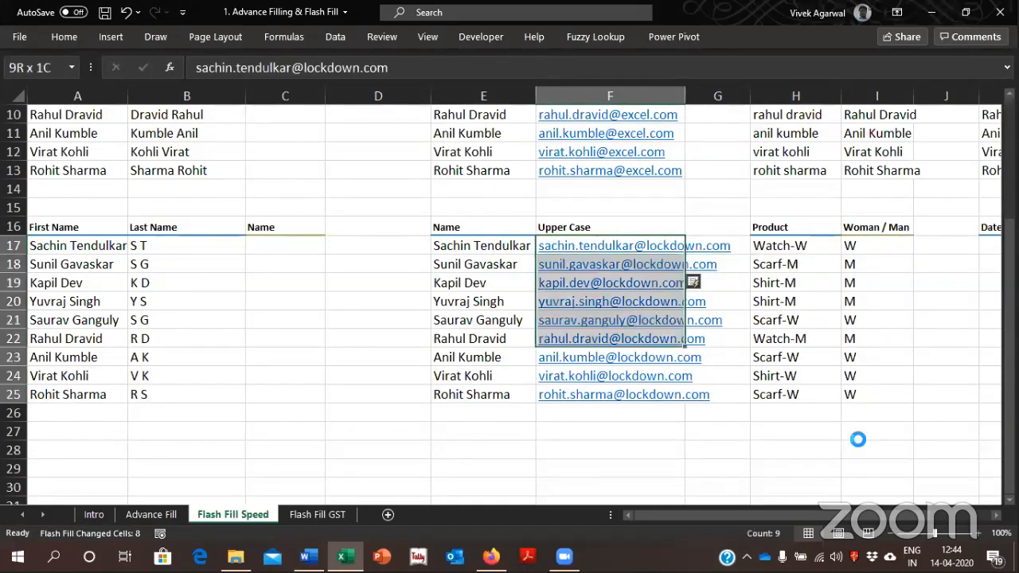
pyautogui.press('Delete')
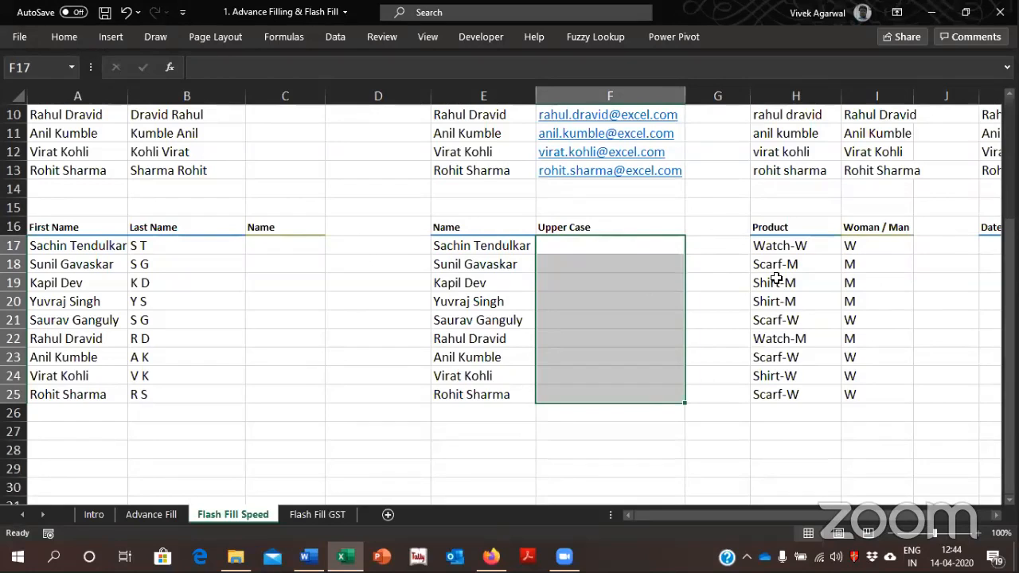
pyautogui.click(739, 303)
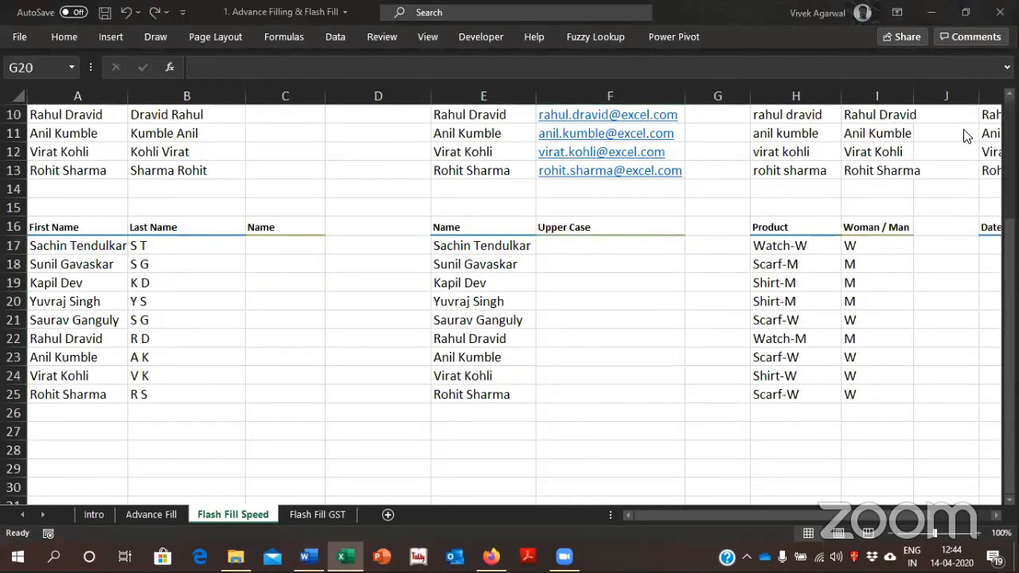
# Close the 1. Advance Filling & Flash Fill workbook without saving the changes
pyautogui.click(693, 12)
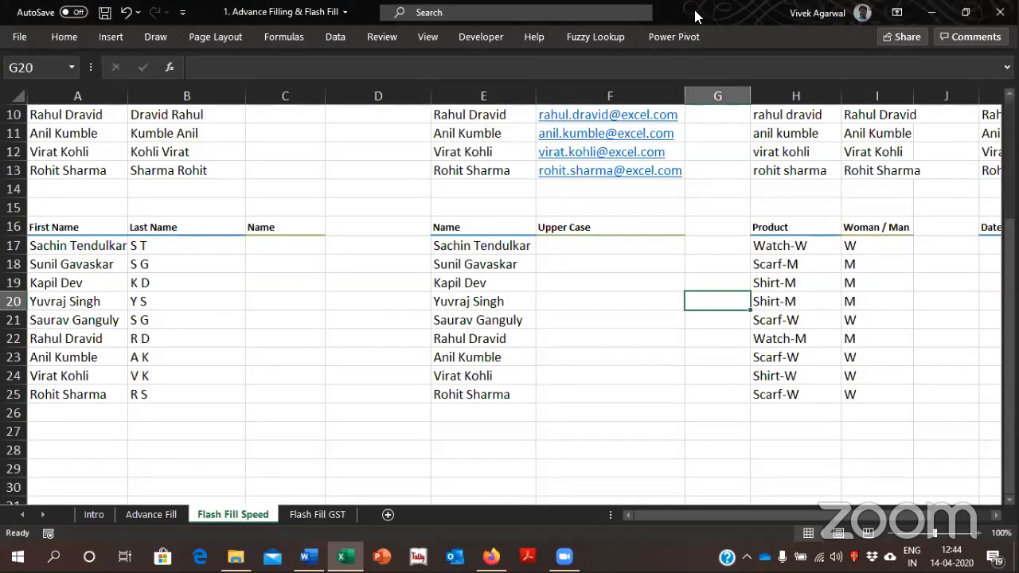
pyautogui.doubleClick(693, 12)
pyautogui.click(960, 171)
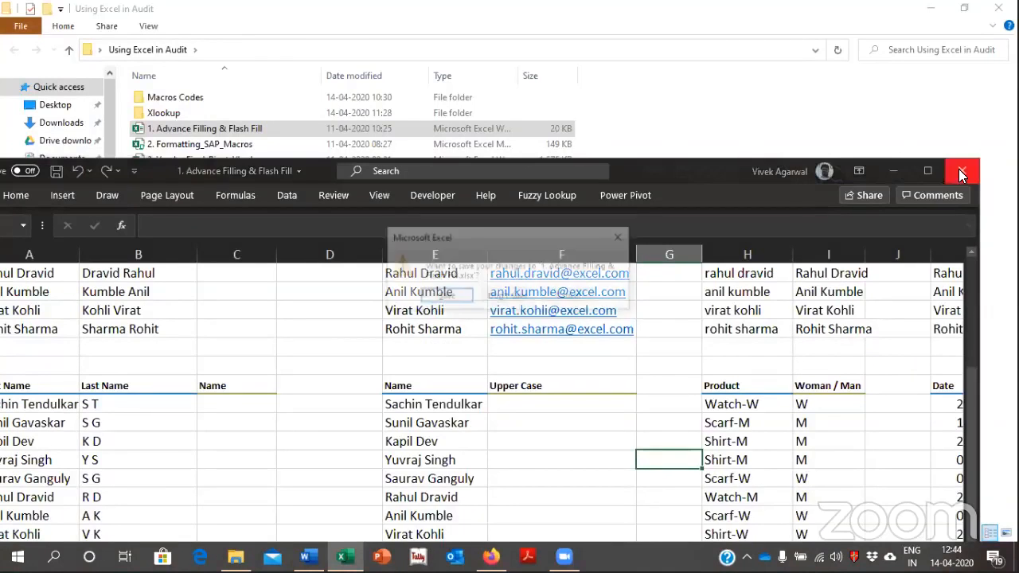
pyautogui.click(507, 297)
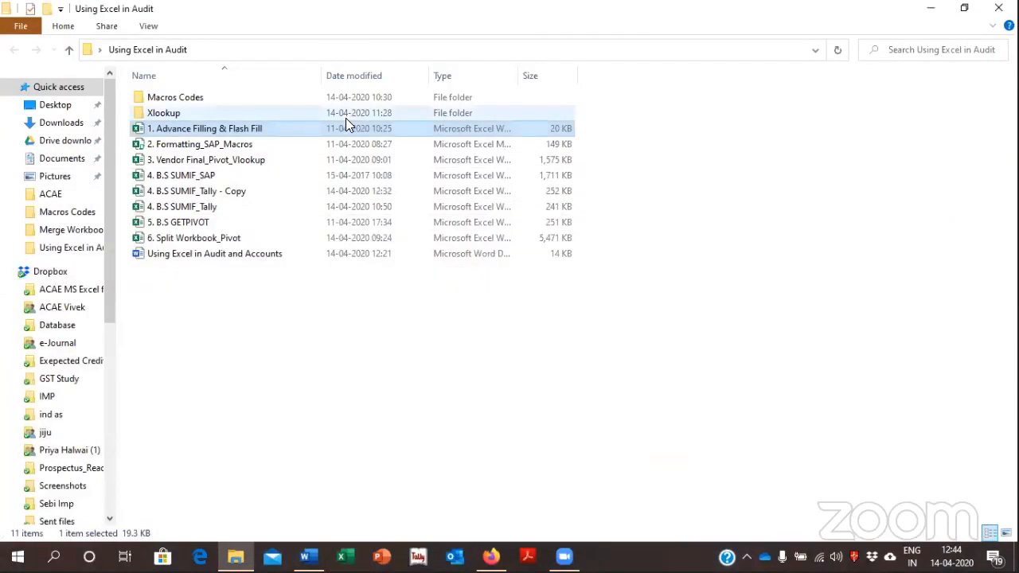
pyautogui.click(248, 145)
pyautogui.press('Down')
pyautogui.press('Down')
pyautogui.press('Down')
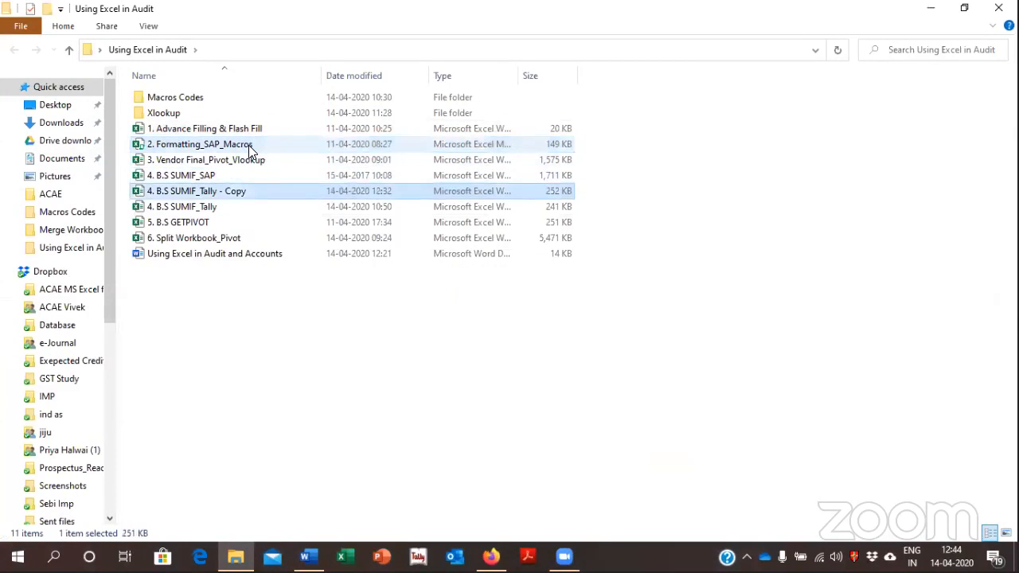
pyautogui.press('Up')
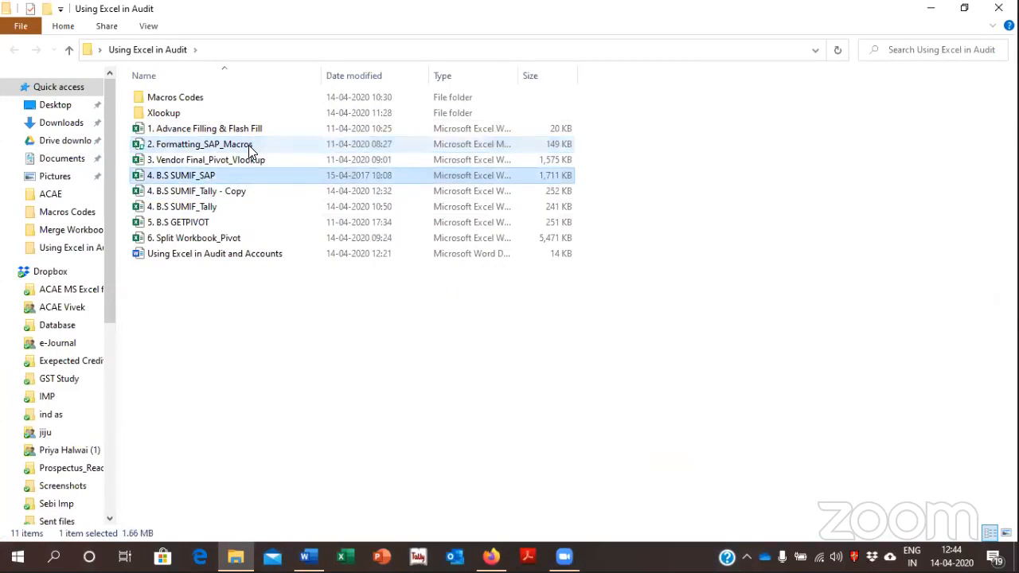
pyautogui.press('Down')
pyautogui.press('Up')
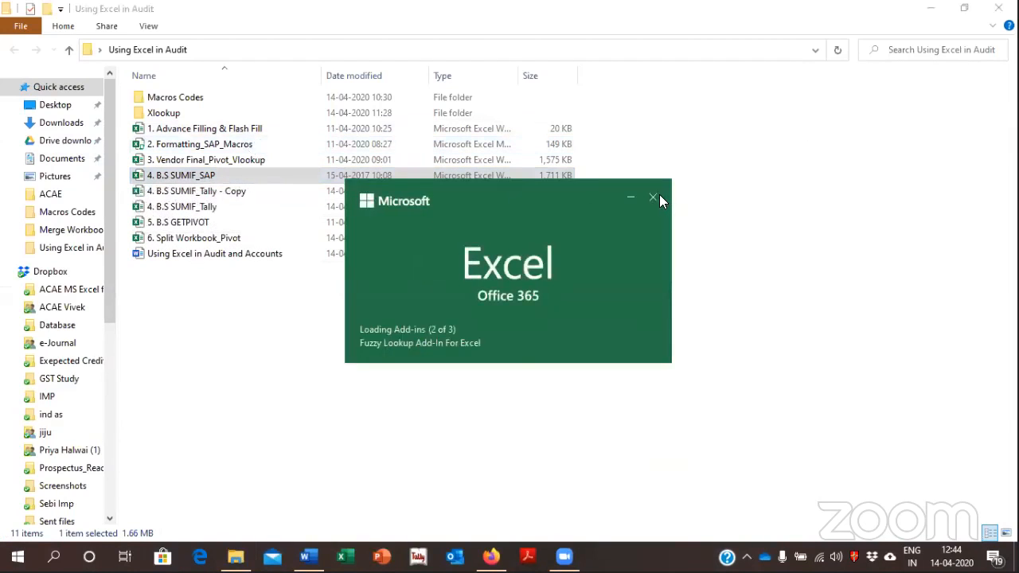
pyautogui.click(654, 197)
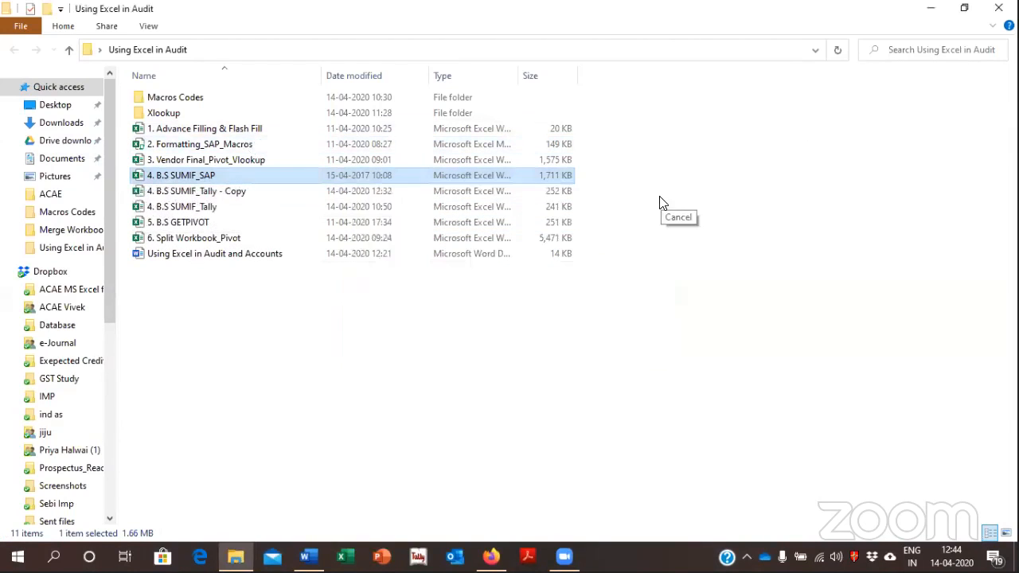
# Open the 4. B.S SUMIF_Tally - Copy workbook without updating its external links
pyautogui.click(298, 189)
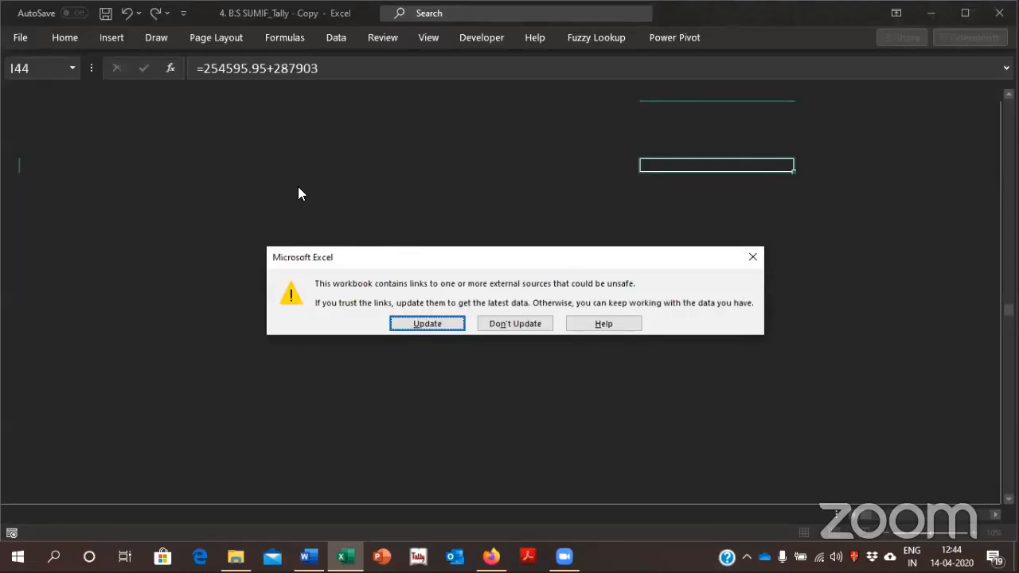
pyautogui.click(508, 322)
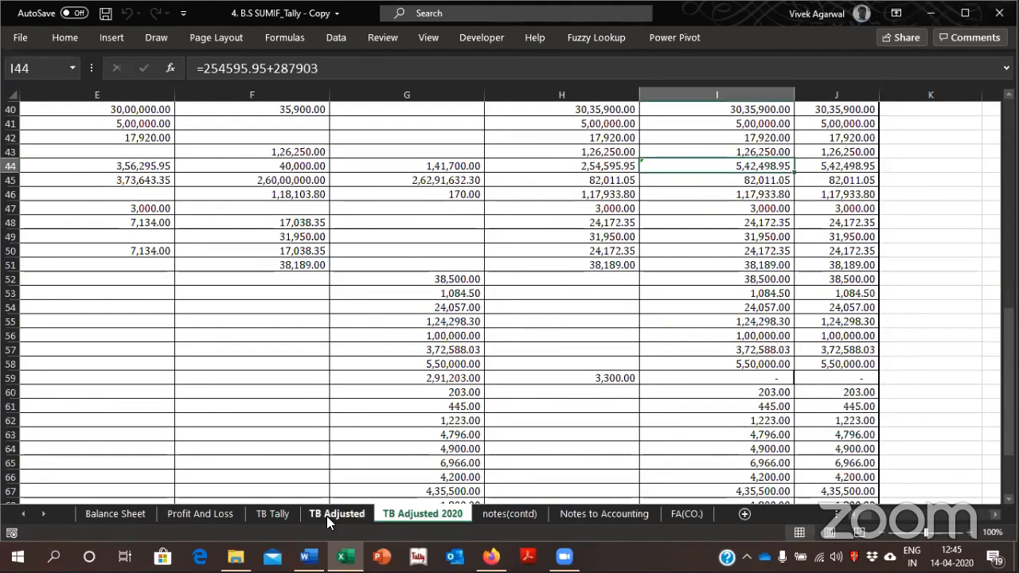
# Look over the Profit And Loss sheet and the trial balance headings on the TB Adjusted sheet
pyautogui.click(328, 515)
pyautogui.click(210, 504)
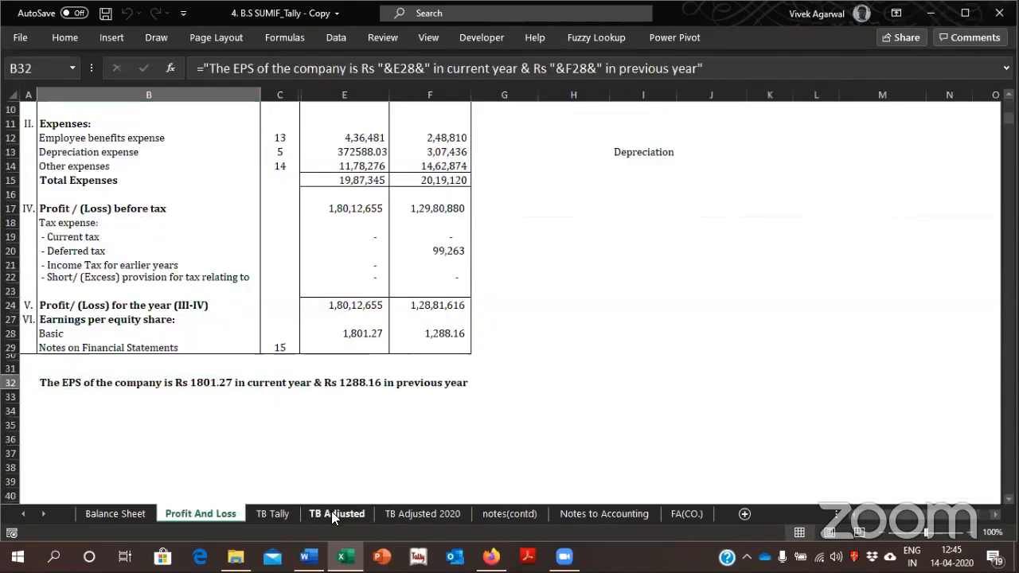
pyautogui.click(332, 514)
pyautogui.click(376, 148)
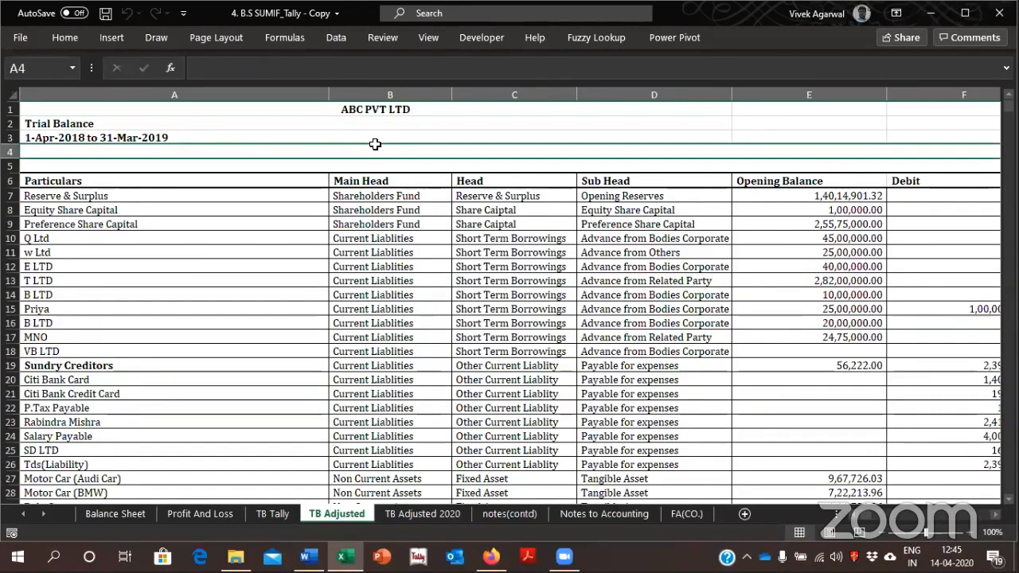
pyautogui.press('Down')
pyautogui.press('Down')
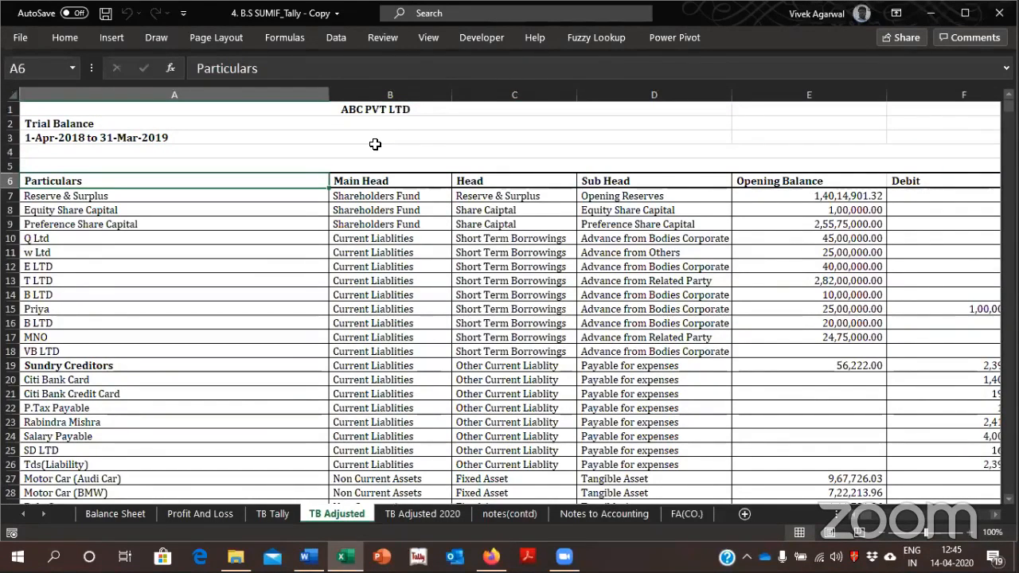
# Review the raw trial balance on the TB Tally sheet from its last entries up to the header
pyautogui.click(287, 514)
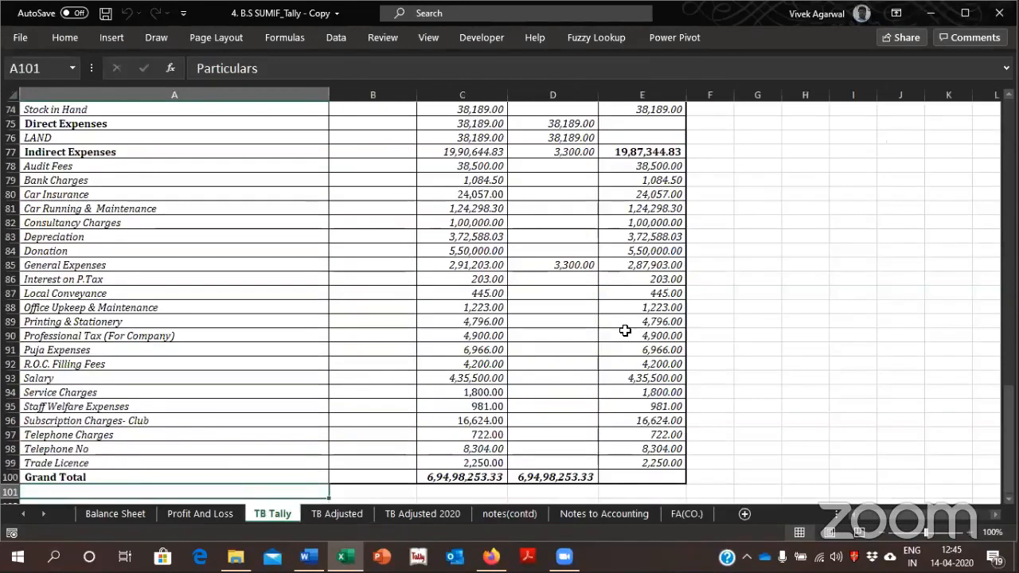
pyautogui.click(620, 327)
pyautogui.hotkey('ctrl', 'Up')
pyautogui.hotkey('ctrl', 'Up')
pyautogui.hotkey('ctrl', 'Up')
pyautogui.hotkey('ctrl', 'Up')
pyautogui.hotkey('ctrl', 'Up')
pyautogui.hotkey('ctrl', 'Up')
pyautogui.hotkey('ctrl', 'Up')
pyautogui.hotkey('ctrl', 'Up')
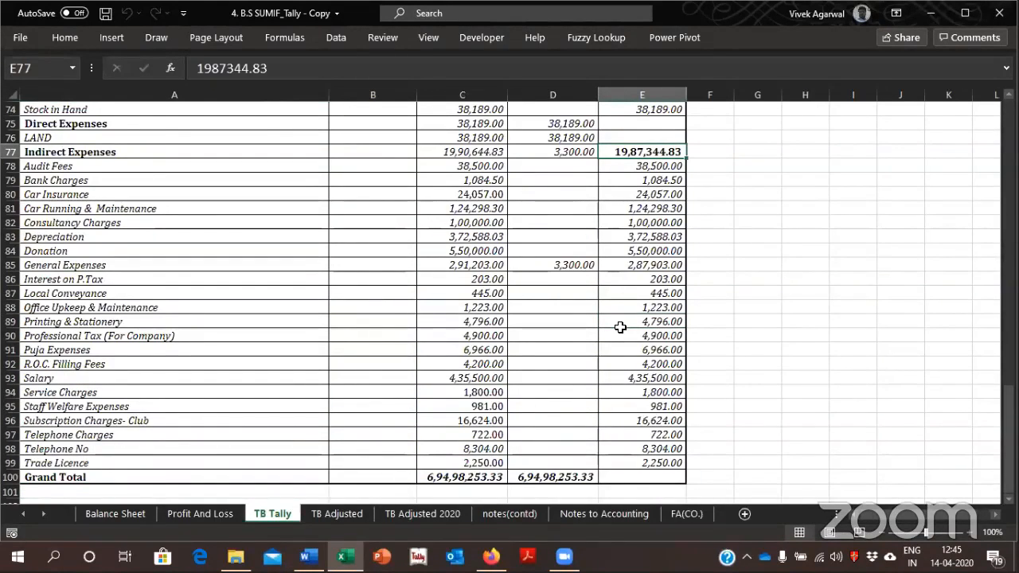
pyautogui.hotkey('ctrl', 'Up')
pyautogui.hotkey('ctrl', 'Up')
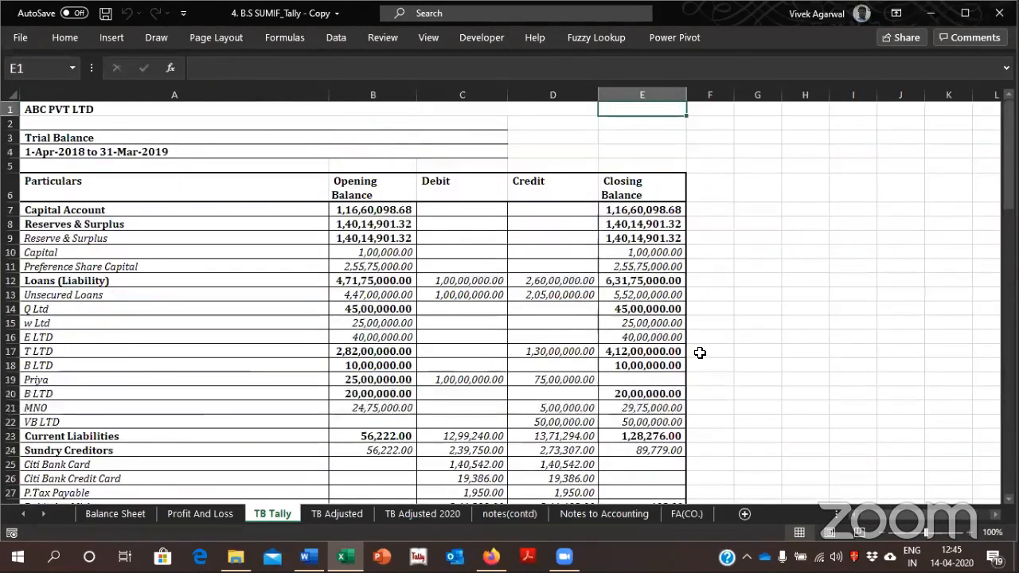
# On the TB Adjusted sheet, examine how each particular is classified, starting with the Main Head column
pyautogui.click(341, 513)
pyautogui.click(437, 201)
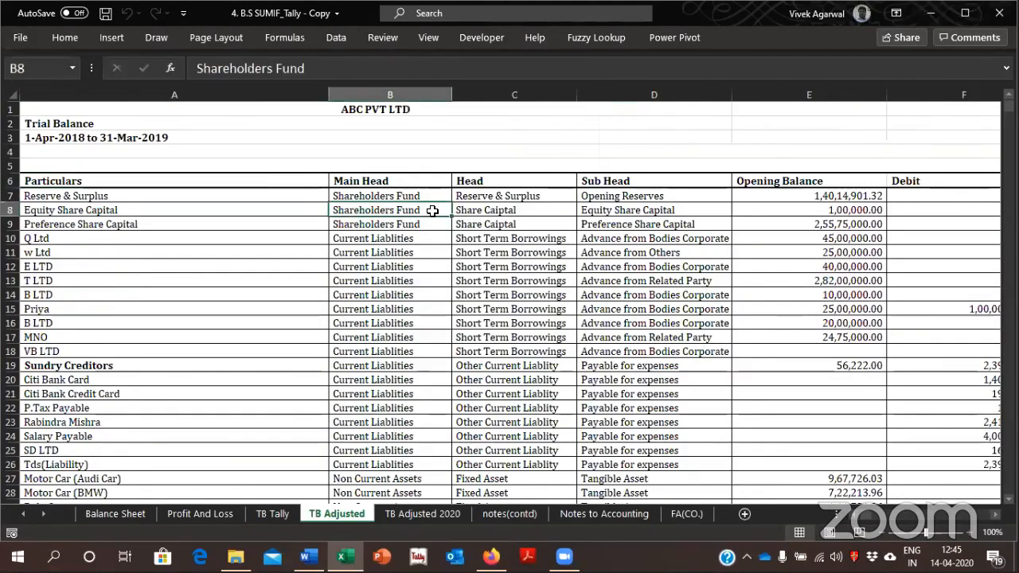
pyautogui.press('Left')
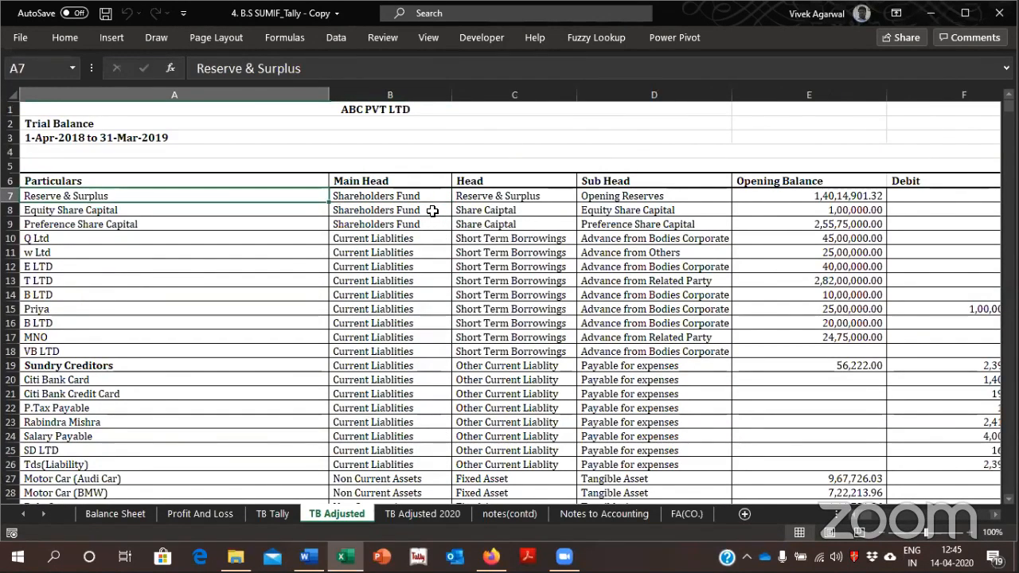
pyautogui.press('Right')
pyautogui.press('Up')
pyautogui.press('Down')
pyautogui.press('Left')
pyautogui.press('Right')
pyautogui.press('Right')
pyautogui.press('Up')
pyautogui.press('Left')
pyautogui.press('Down')
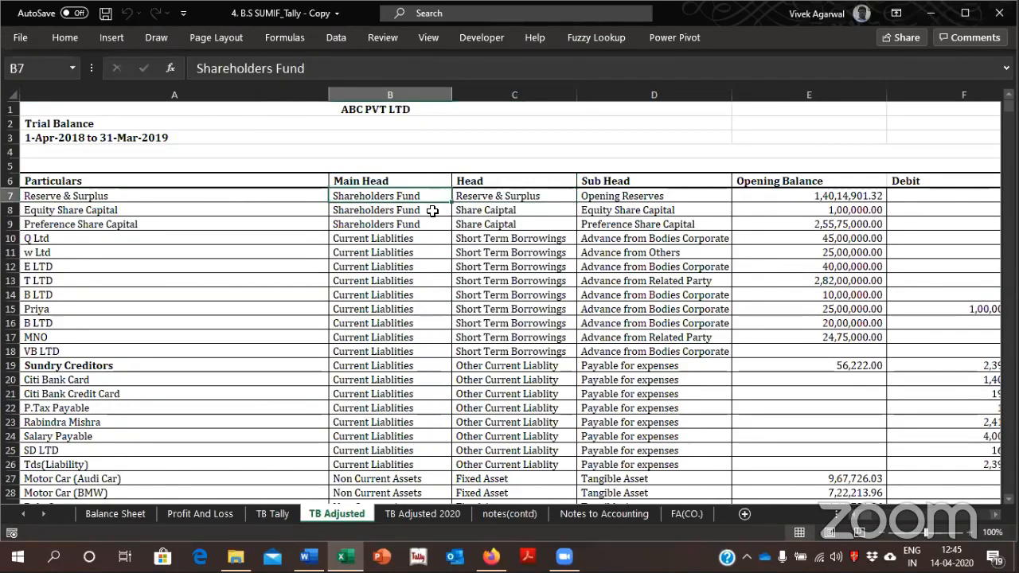
# Read across row 7 of TB Adjusted through the Head, Sub Head and balance columns to Amount, ending back at Particulars
pyautogui.press('Right')
pyautogui.press('Right')
pyautogui.press('Right')
pyautogui.press('Right')
pyautogui.press('Right')
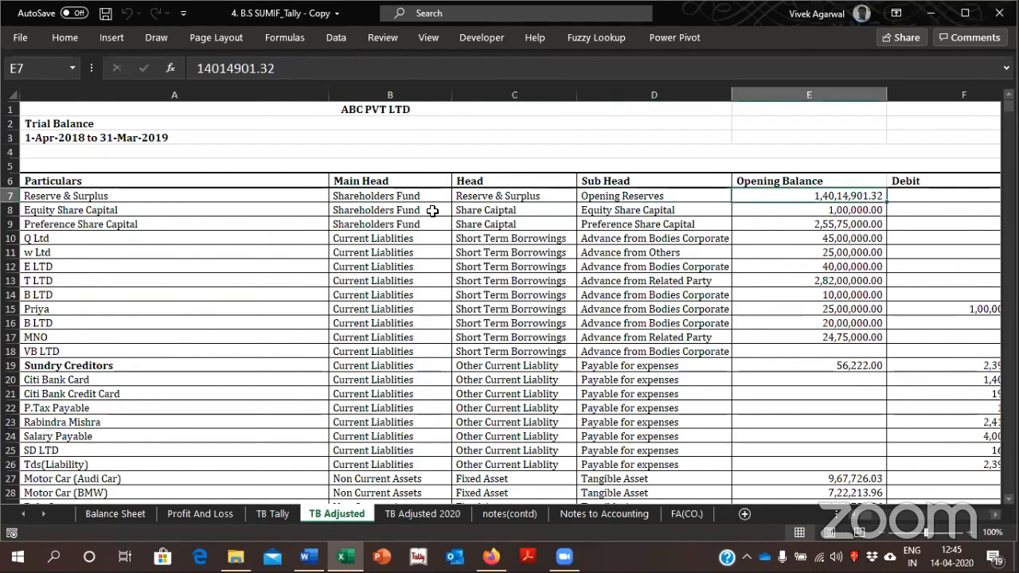
pyautogui.press('Right')
pyautogui.press('Right')
pyautogui.press('Right')
pyautogui.press('Left')
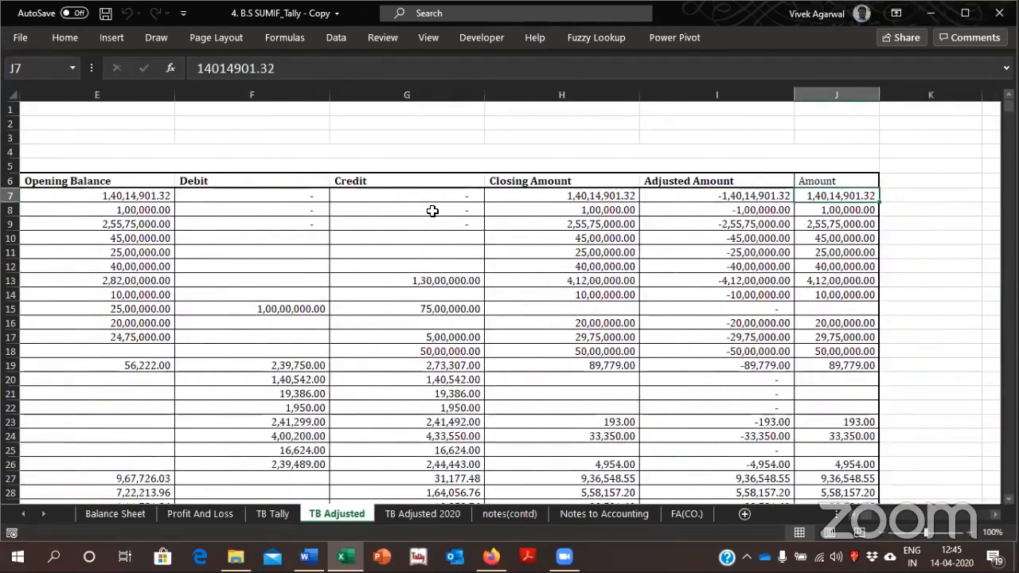
pyautogui.hotkey('ctrl', 'Left')
pyautogui.press('Left')
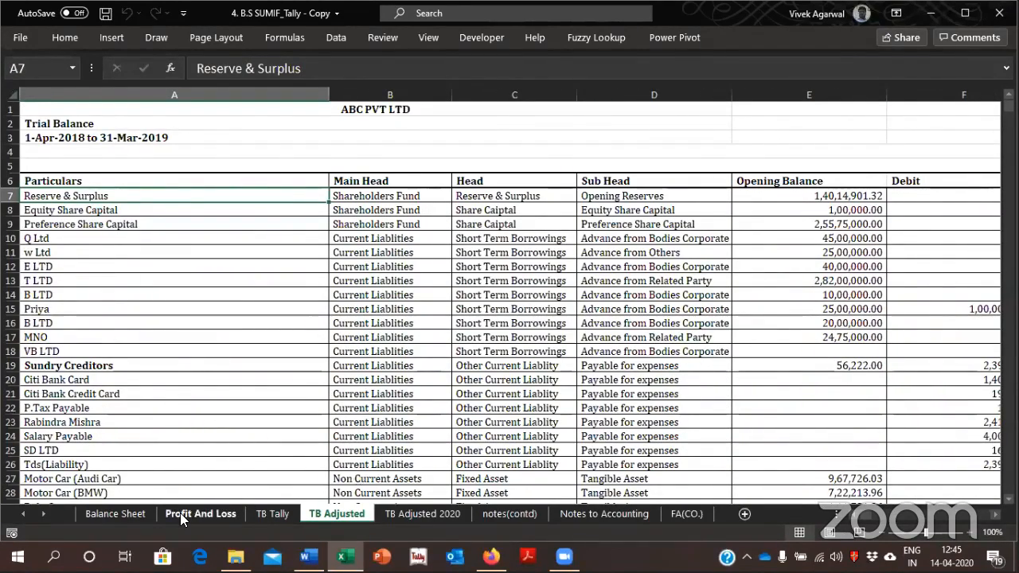
# Examine the Depreciation expense SUMIF formula on the Profit And Loss sheet and its source Sub Head column in TB Adjusted
pyautogui.hotkey('ctrl', 'pageup')
pyautogui.hotkey('ctrl', 'pageup')
pyautogui.click(417, 288)
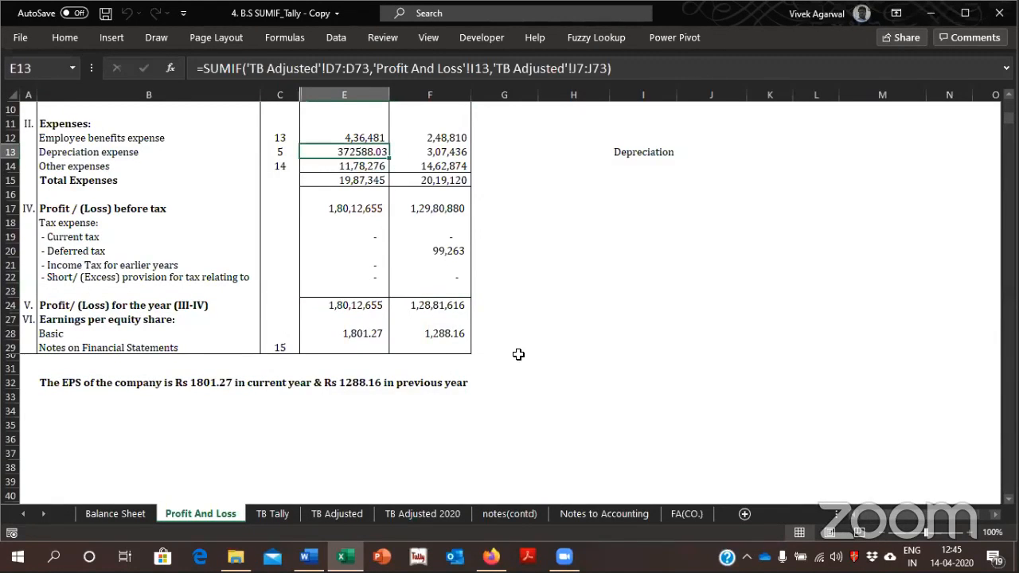
pyautogui.hotkey('ctrl', 'pagedown')
pyautogui.hotkey('ctrl', 'pagedown')
pyautogui.press('Up')
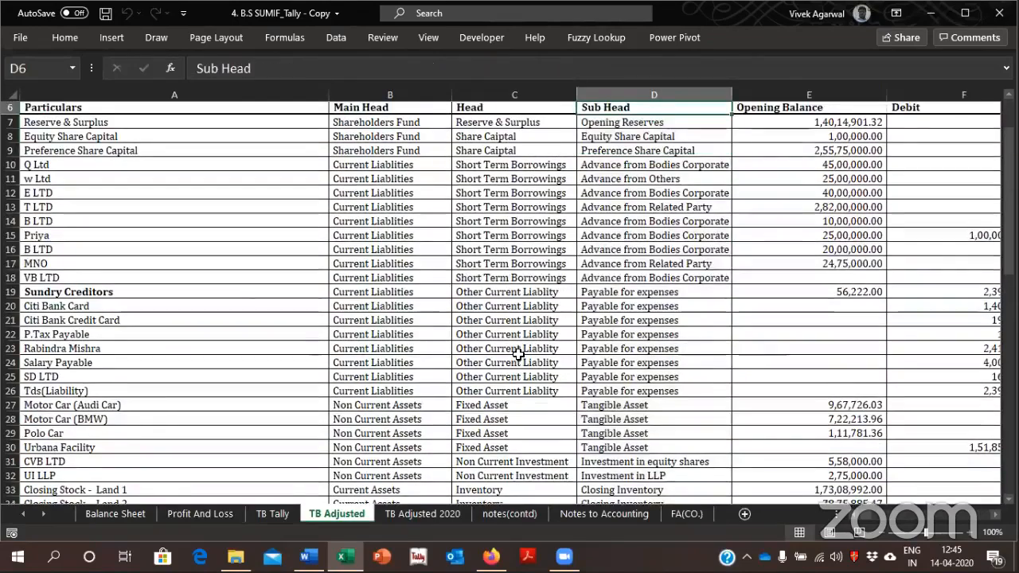
pyautogui.hotkey('ctrl', 'Home')
pyautogui.press('Down')
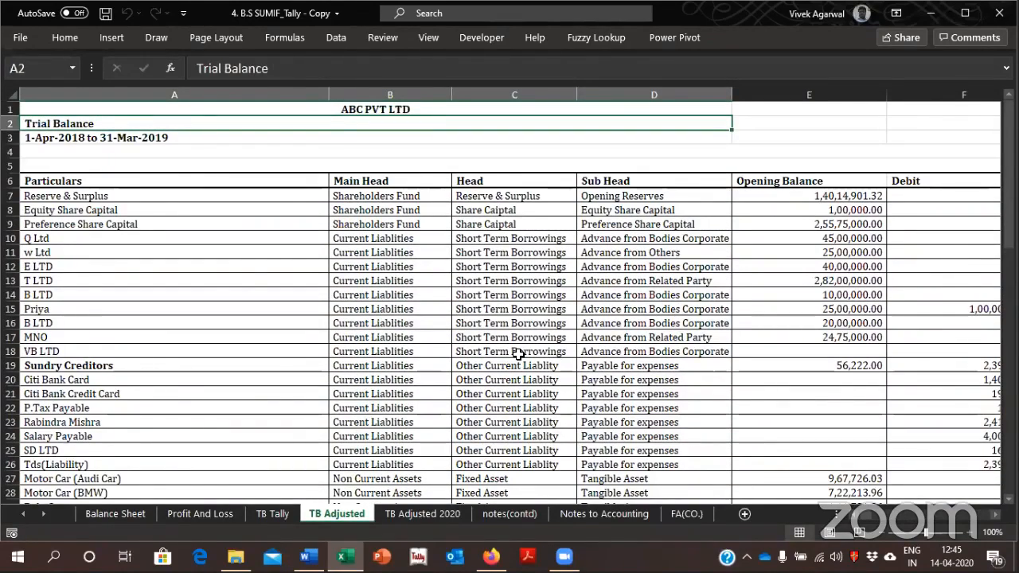
pyautogui.press('Down')
pyautogui.press('Down')
# Trace the 2019 Employee benefits expense from Profit And Loss to its total in note 13, and find the salary cell F129
pyautogui.click(201, 514)
pyautogui.click(364, 208)
pyautogui.press('Up')
pyautogui.press('Up')
pyautogui.press('Up')
pyautogui.press('Up')
pyautogui.press('Up')
pyautogui.press('Up')
pyautogui.press('Up')
pyautogui.press('Up')
pyautogui.press('Up')
pyautogui.press('Up')
pyautogui.press('Up')
pyautogui.press('Up')
pyautogui.press('Up')
pyautogui.press('Up')
pyautogui.press('Up')
pyautogui.press('Down')
pyautogui.press('Down')
pyautogui.press('Down')
pyautogui.press('Down')
pyautogui.press('Down')
pyautogui.press('Down')
pyautogui.press('Down')
pyautogui.press('Down')
pyautogui.press('Down')
pyautogui.press('Down')
pyautogui.hotkey('ctrl', '[')
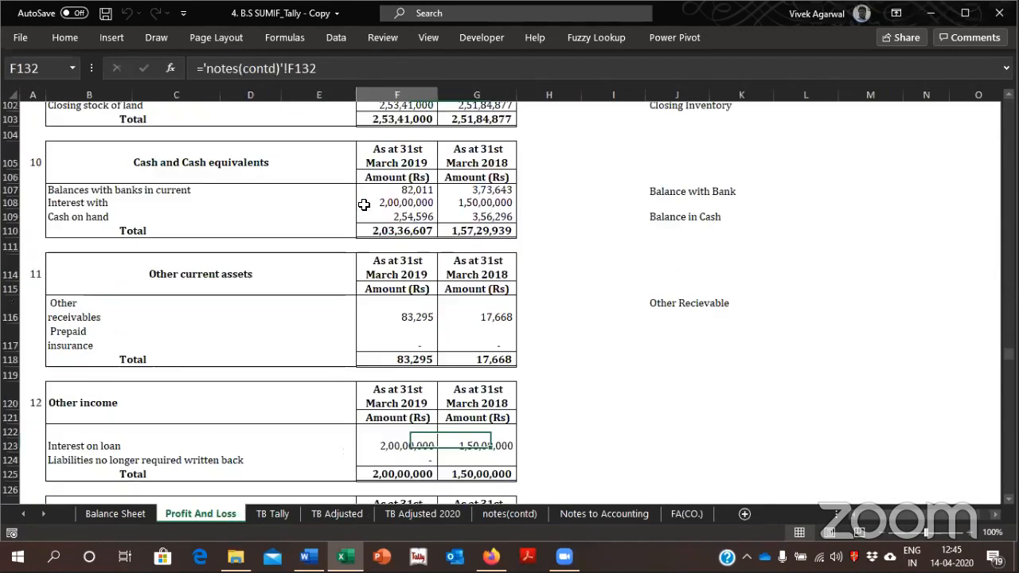
pyautogui.press('Up')
pyautogui.press('Up')
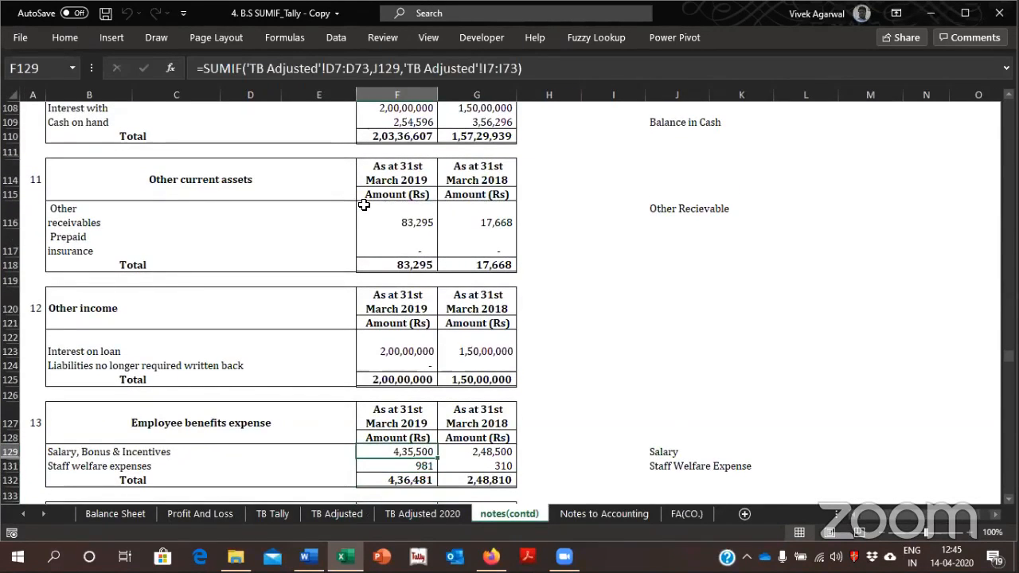
# Inspect the range and criteria arguments of the SUMIF formula in F129 on notes(contd), leaving the formula as it is
pyautogui.doubleClick(392, 450)
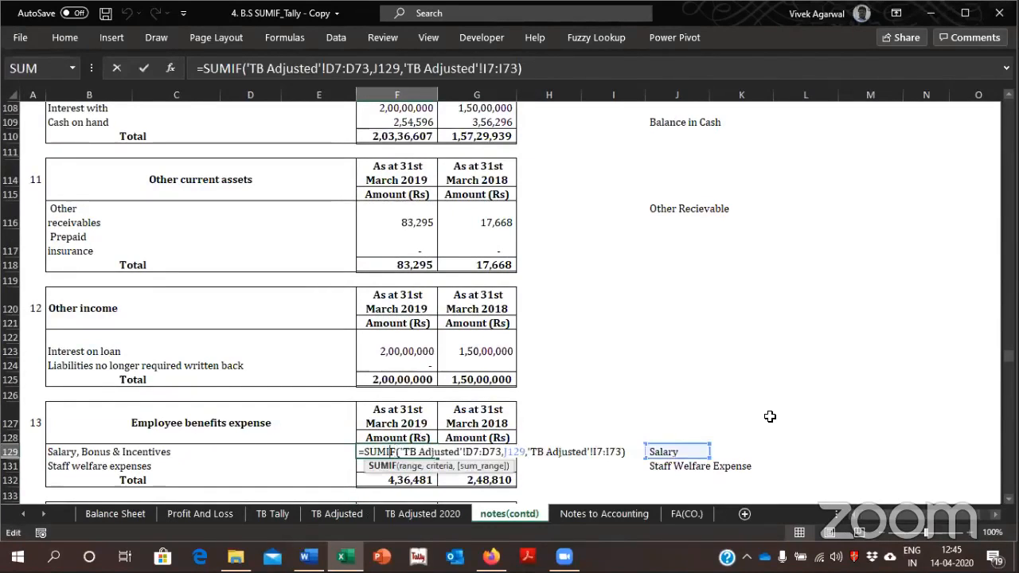
pyautogui.press('Right')
pyautogui.press('Right')
pyautogui.press('Right')
pyautogui.press('Right')
pyautogui.press('Right')
pyautogui.press('Right')
pyautogui.press('Right')
pyautogui.press('Right')
pyautogui.press('Right')
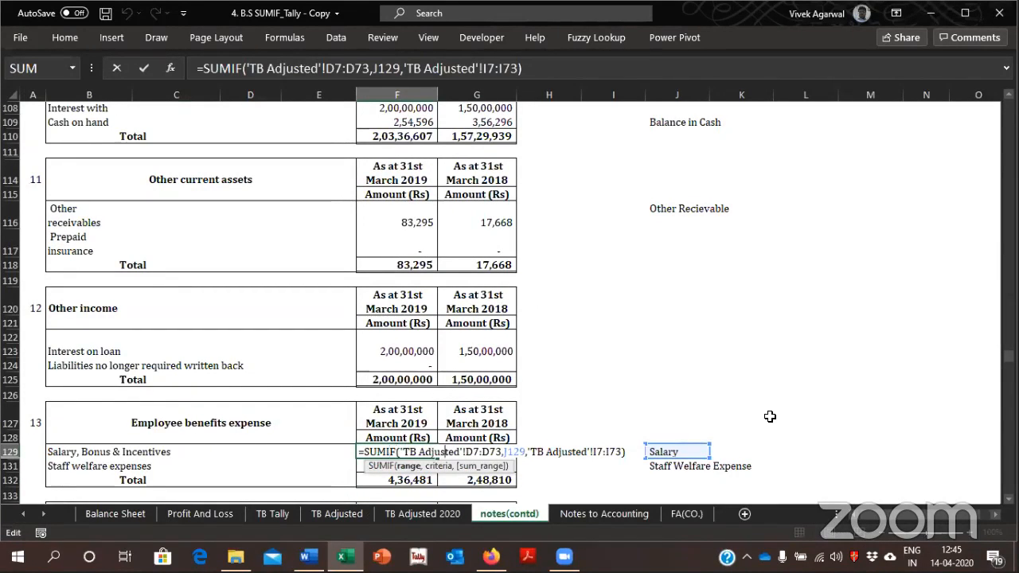
pyautogui.press('Right')
pyautogui.press('Right')
pyautogui.press('Right')
pyautogui.press('Right')
pyautogui.press('Right')
pyautogui.press('Right')
pyautogui.press('Right')
pyautogui.press('Right')
pyautogui.press('Right')
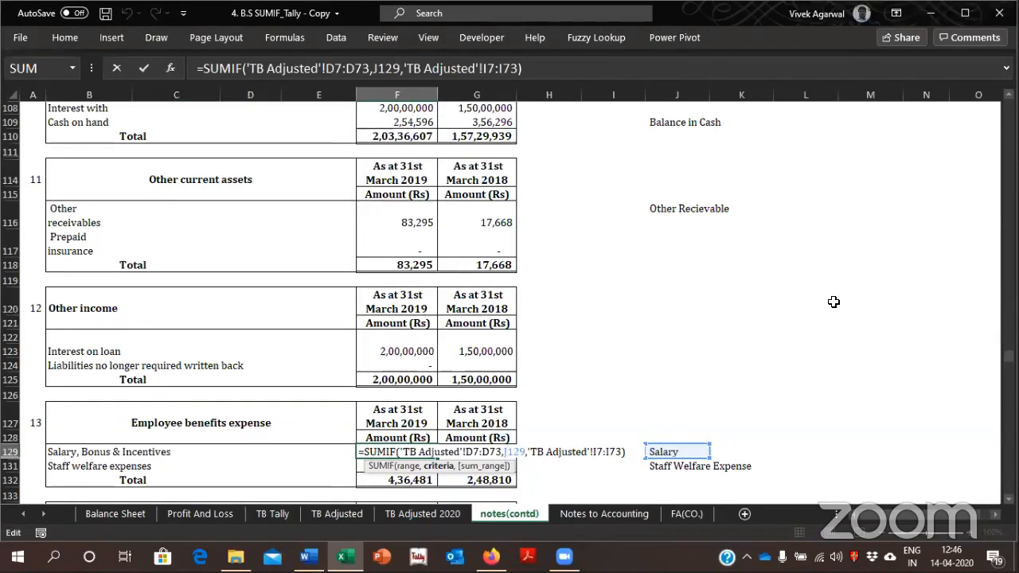
pyautogui.hotkey('ctrl', 'Return')
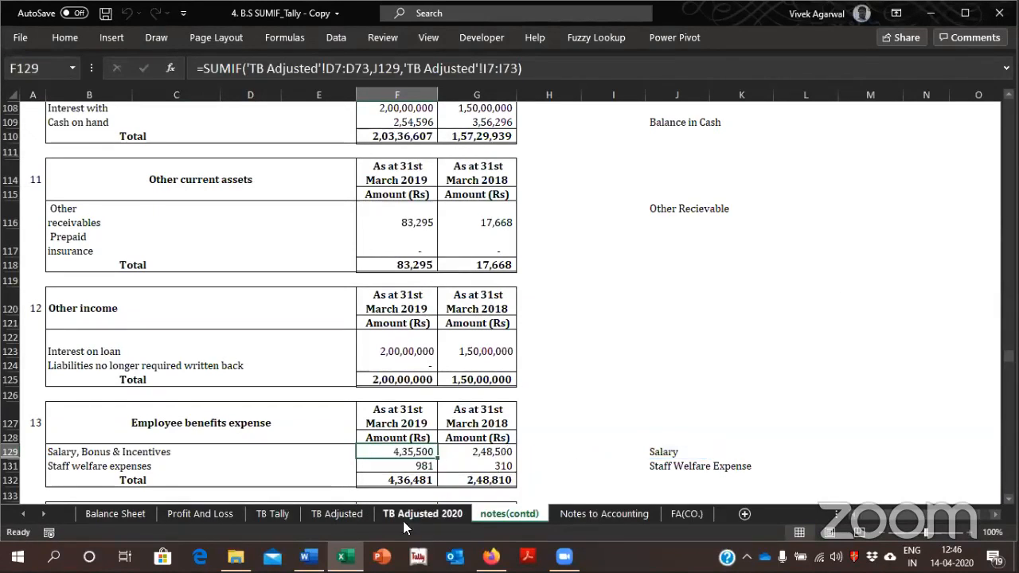
# Rename the TB Adjusted sheet as TB Adjust
pyautogui.click(333, 514)
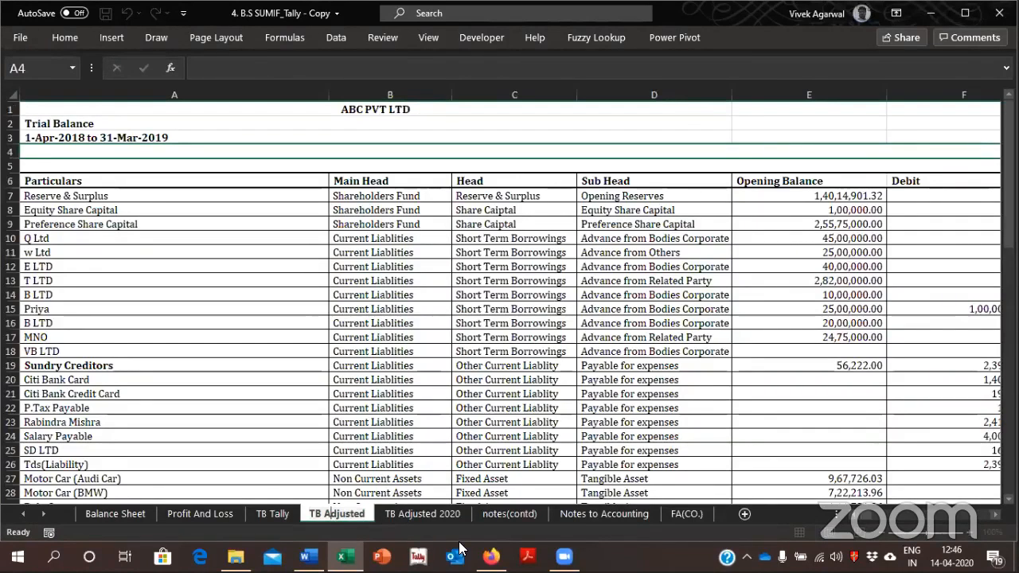
pyautogui.press('Delete')
pyautogui.press('Delete')
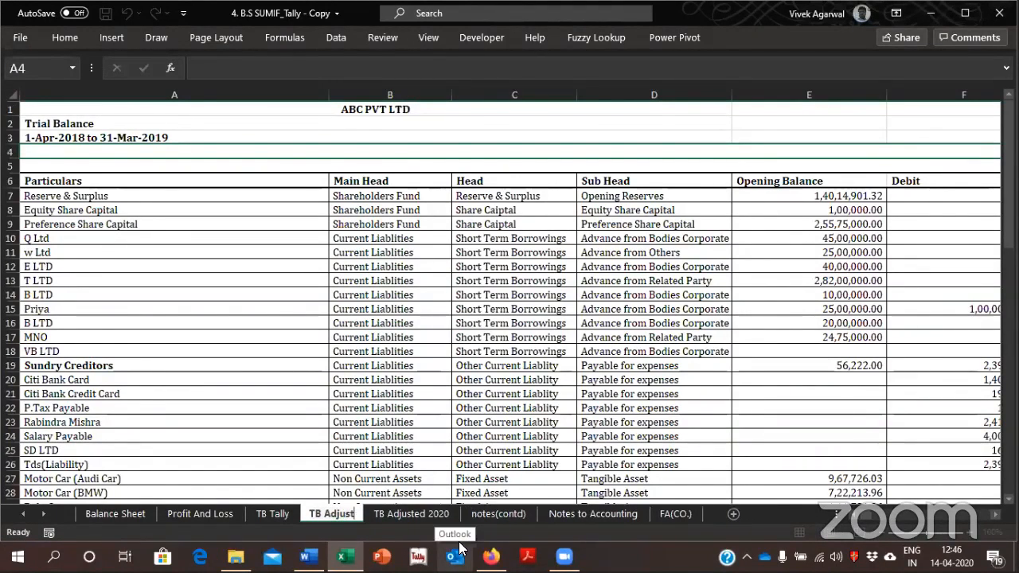
pyautogui.press('Return')
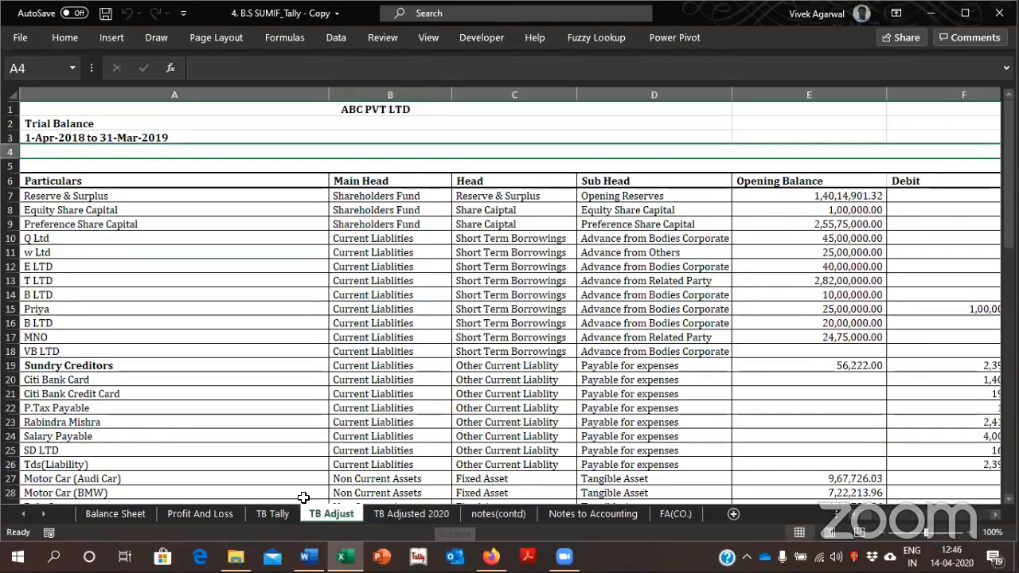
# Trace Employee benefits expense from Profit And Loss to F129 on notes(contd) to check the sheet name in its SUMIF
pyautogui.click(201, 513)
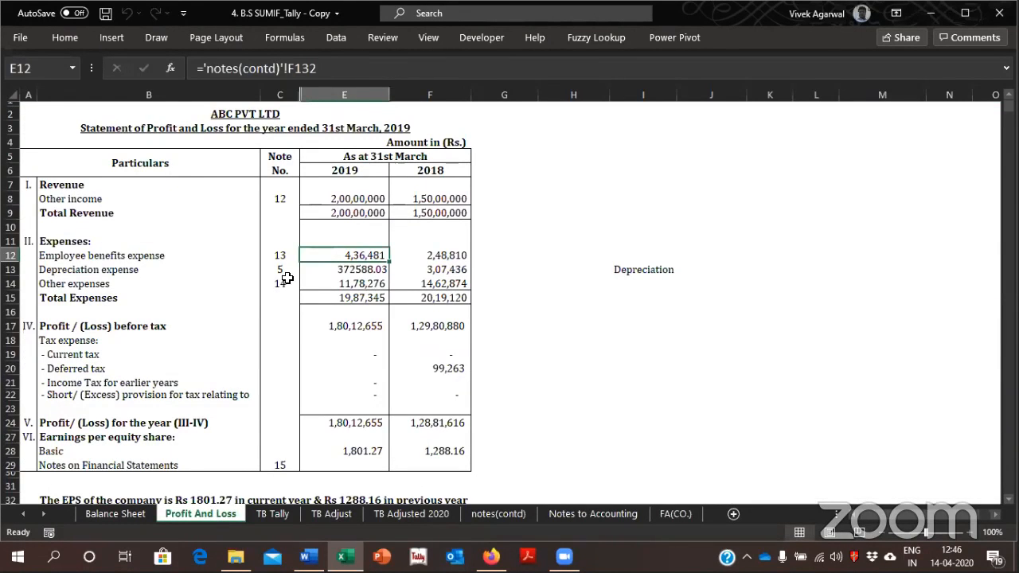
pyautogui.hotkey('ctrl', '[')
pyautogui.hotkey('ctrl', '[')
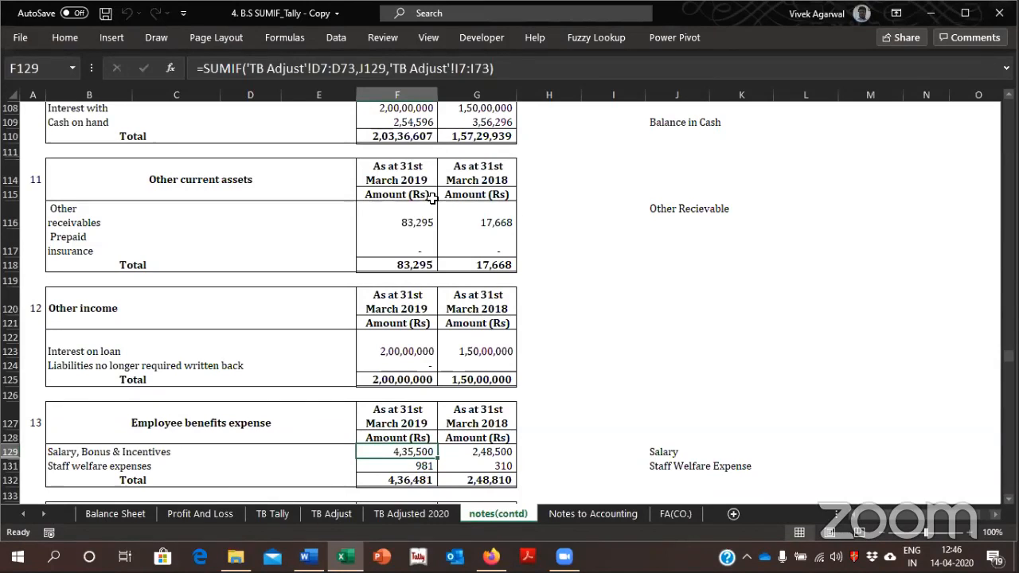
# View the TB Adjusted 2020 sheet, and follow Employee benefits expense from Profit And Loss to its total in F132 on notes(contd)
pyautogui.click(400, 513)
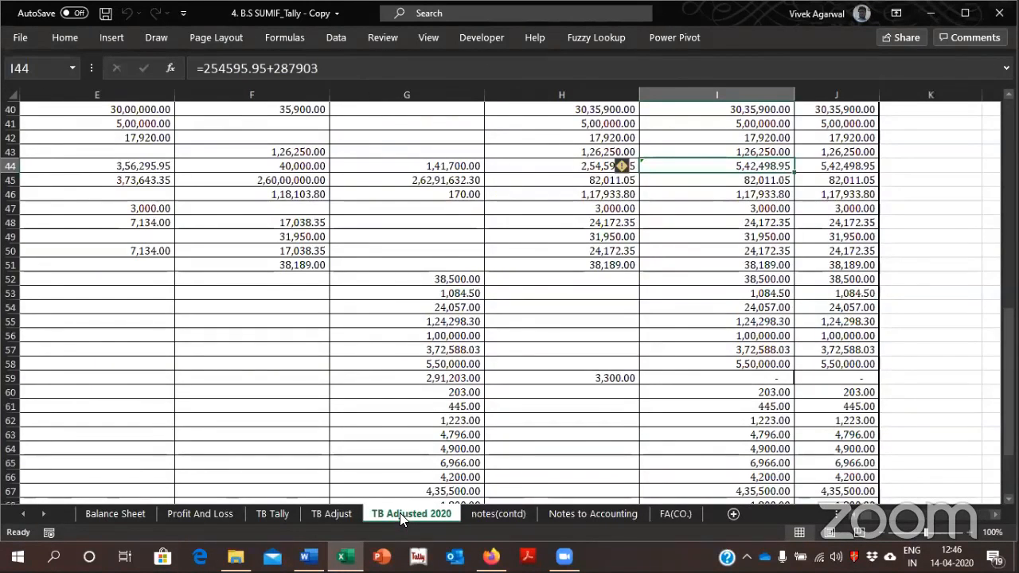
pyautogui.click(227, 513)
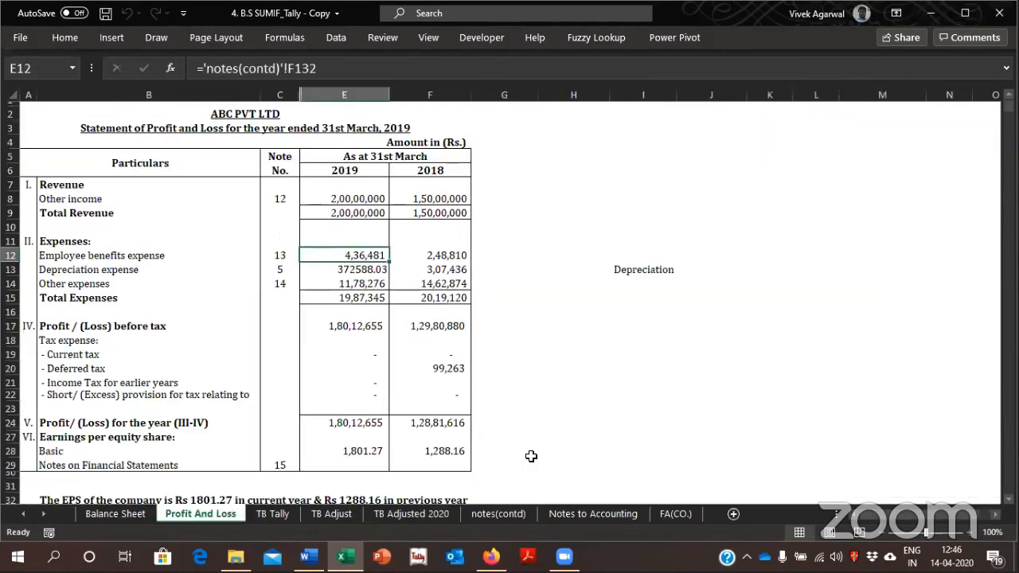
pyautogui.hotkey('ctrl', '[')
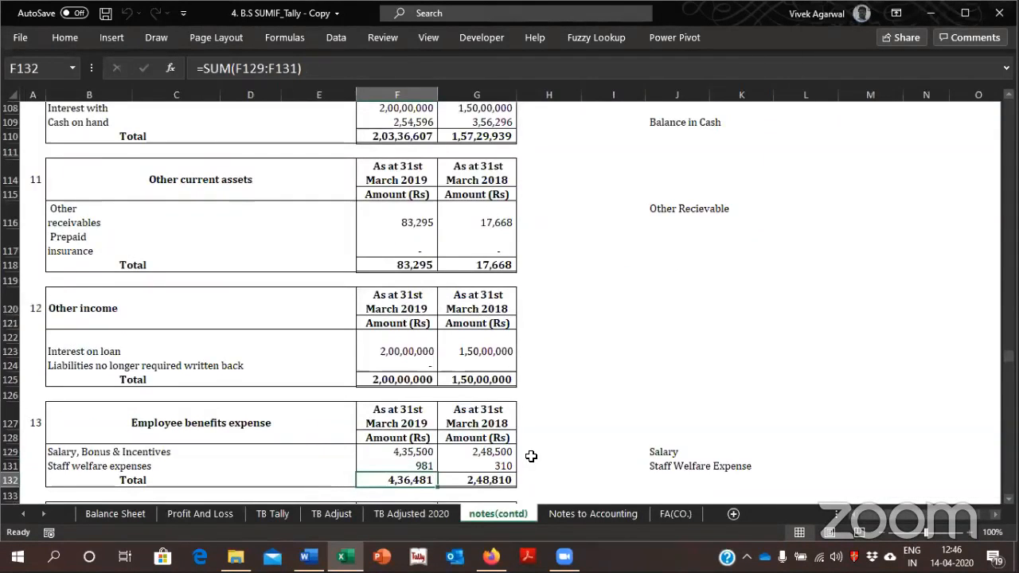
# Display formulas on notes(contd) and replace every TB Adjust with Tb Adjusted 2020
pyautogui.hotkey('ctrl', '`')
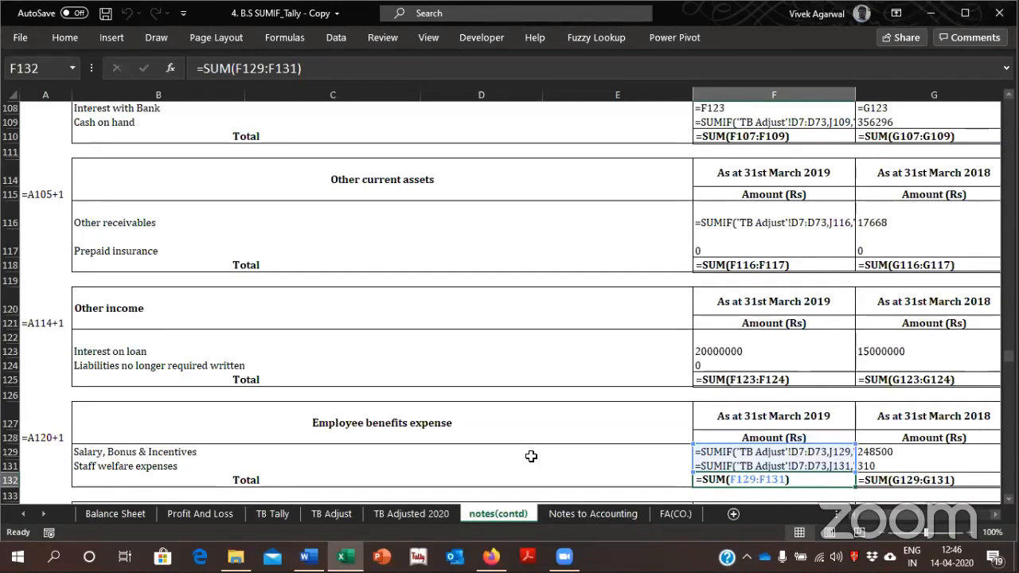
pyautogui.hotkey('ctrl', 'f')
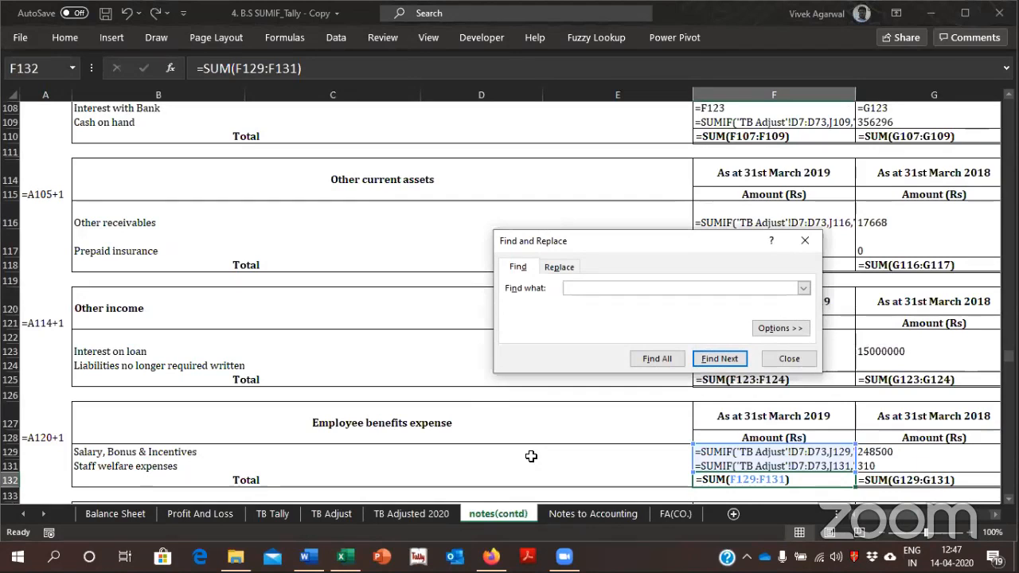
pyautogui.write('TB')
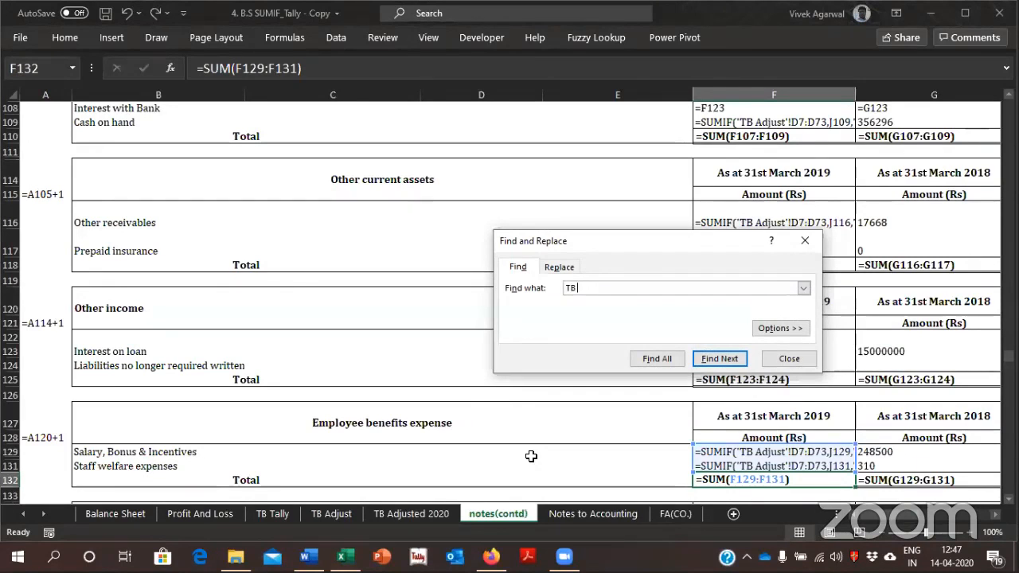
pyautogui.write(' Adjust')
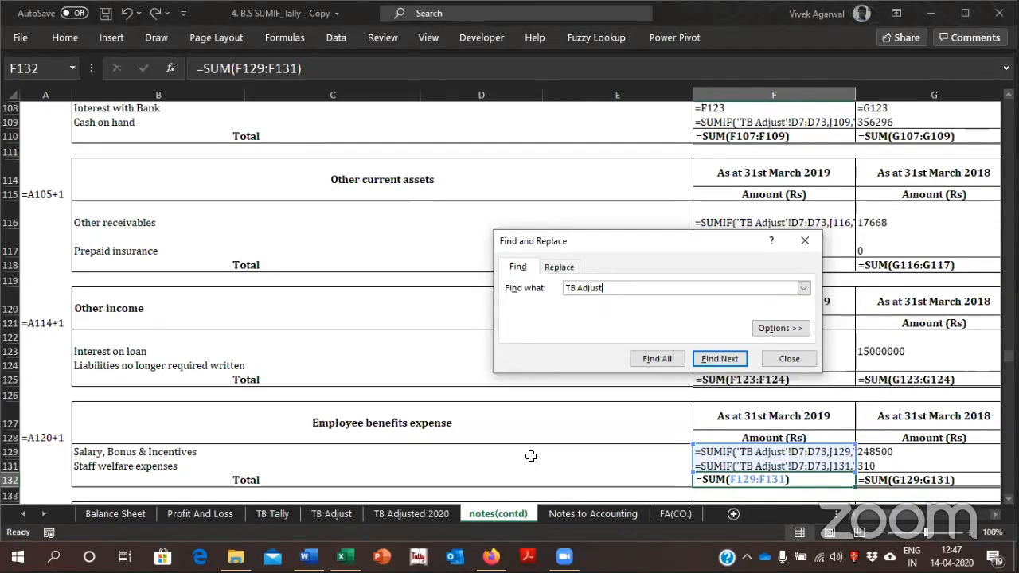
pyautogui.click(559, 268)
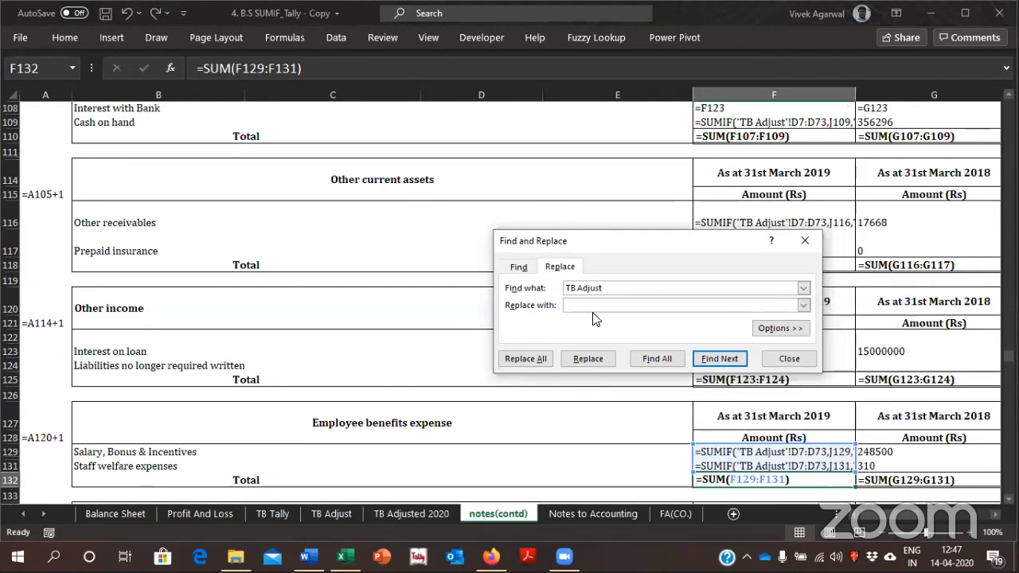
pyautogui.write('Tb')
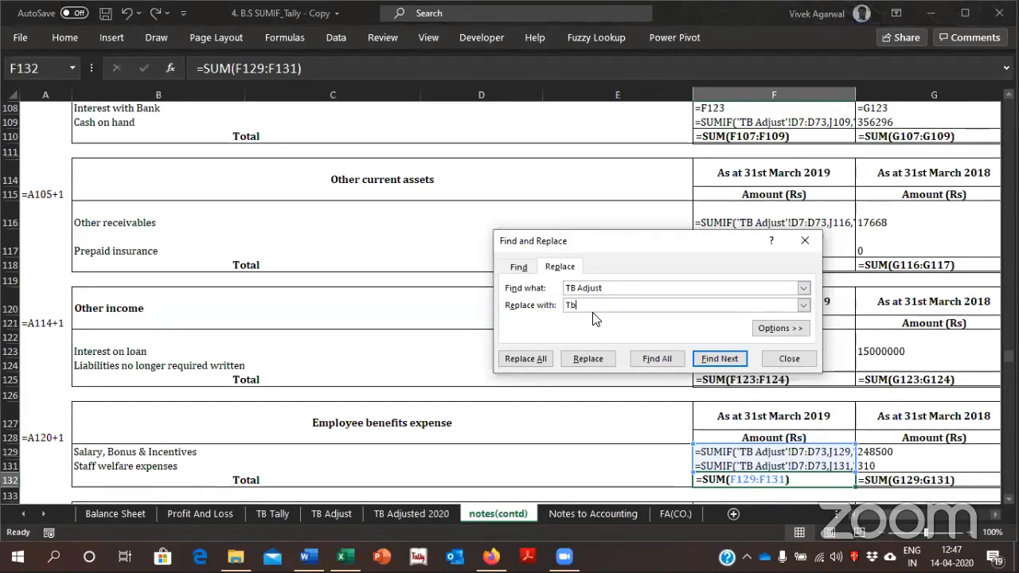
pyautogui.write(' Adjusted 2020')
pyautogui.click(534, 360)
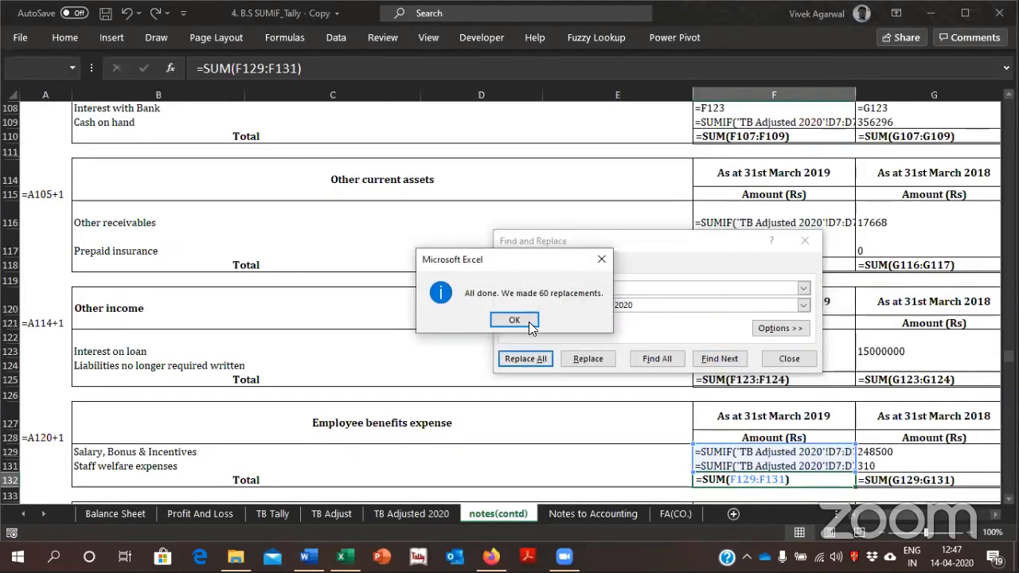
pyautogui.click(514, 321)
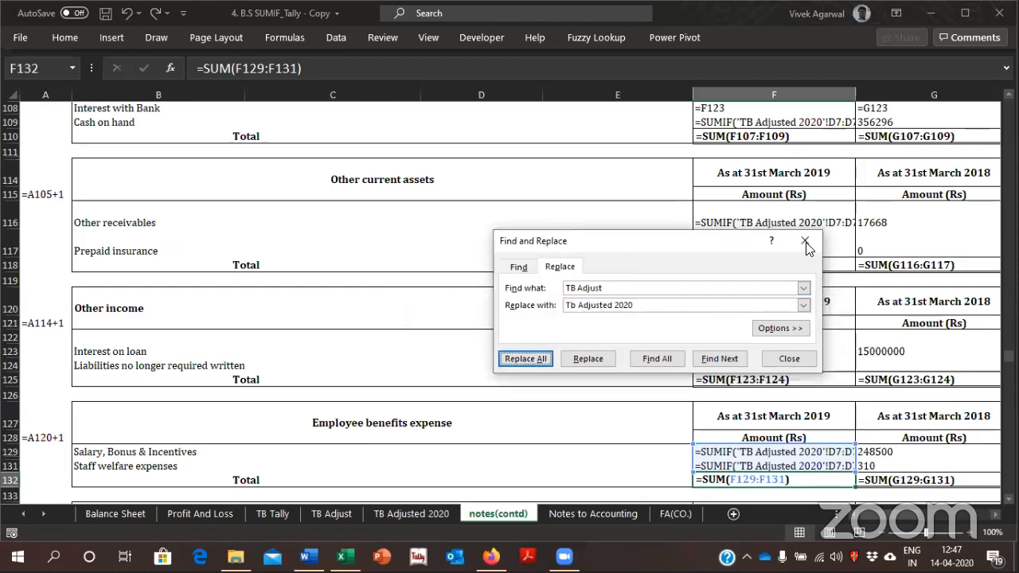
pyautogui.click(804, 243)
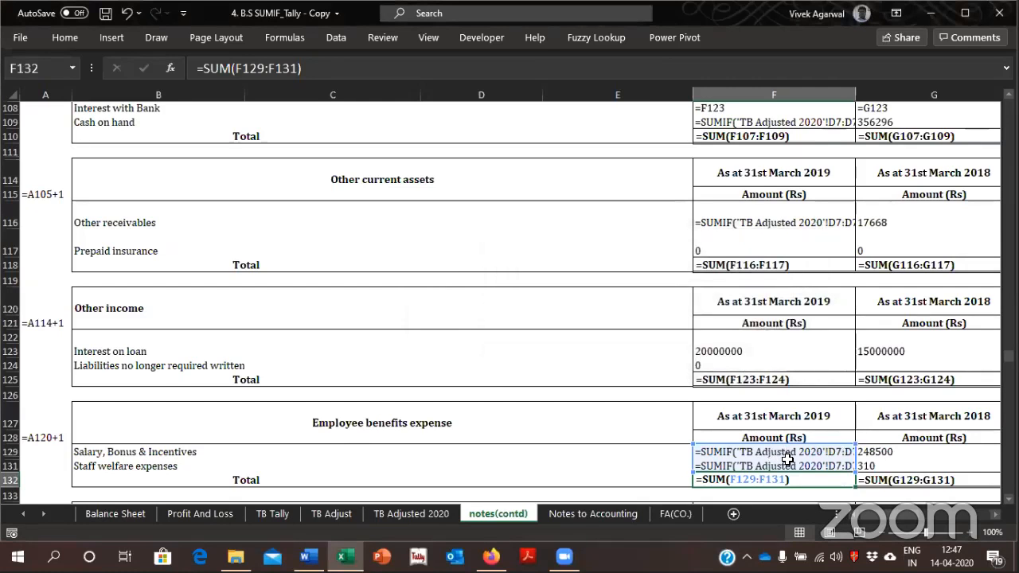
# Inspect the sheet name in the SUMIF formulas in F129:F131 enlarged, and switch notes(contd) back to showing values
pyautogui.click(940, 533)
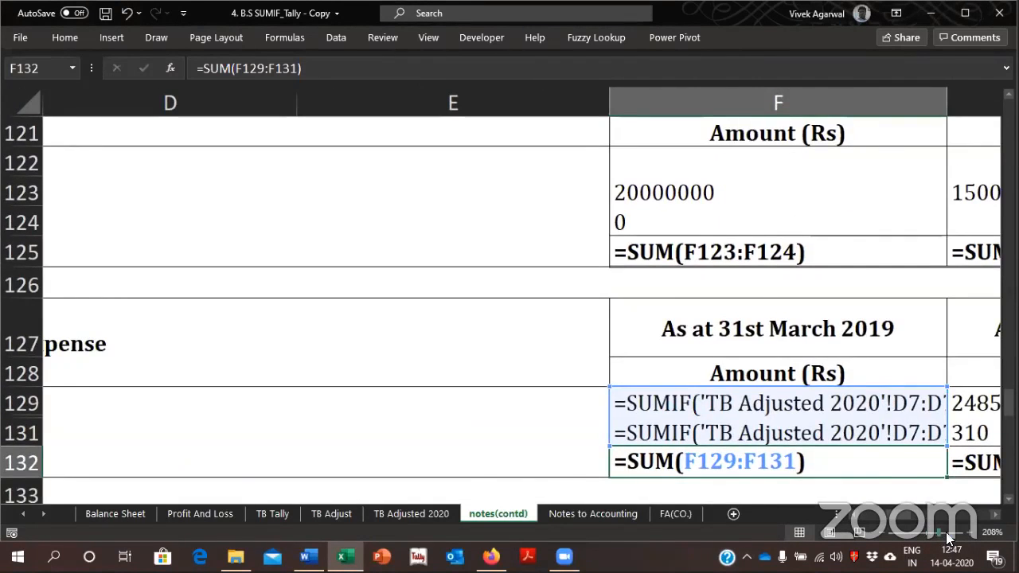
pyautogui.click(945, 533)
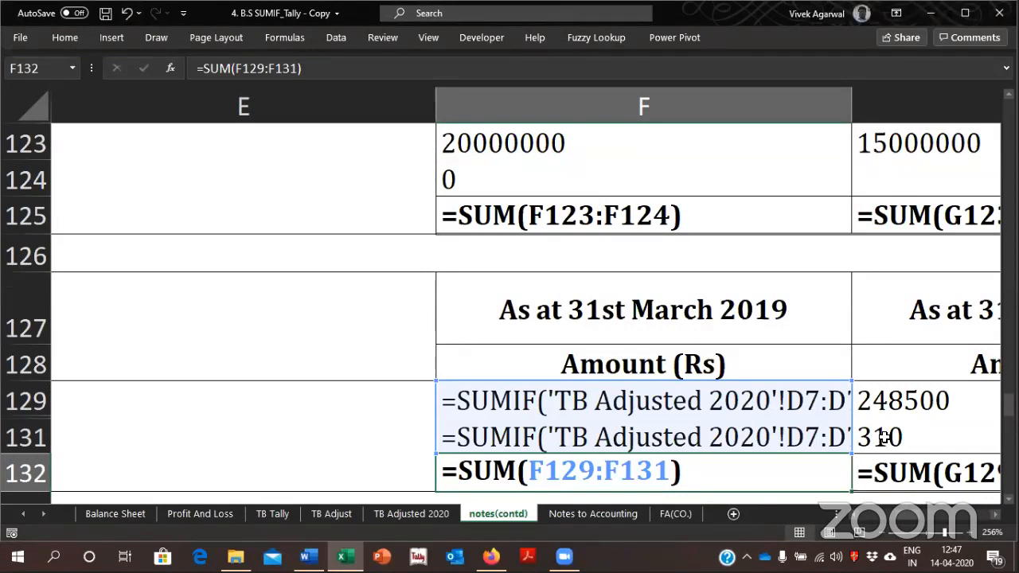
pyautogui.hotkey('ctrl', '`')
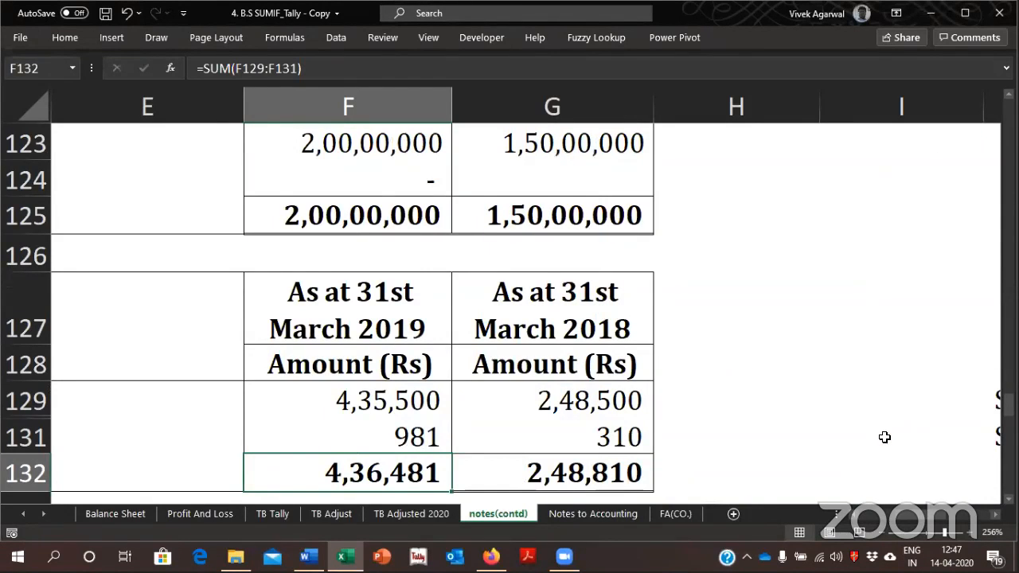
pyautogui.press('Up')
pyautogui.press('Up')
pyautogui.press('Up')
pyautogui.press('Up')
pyautogui.press('Up')
pyautogui.press('Up')
pyautogui.press('Up')
pyautogui.press('Up')
pyautogui.press('Up')
pyautogui.press('Up')
pyautogui.press('Up')
pyautogui.press('Up')
pyautogui.press('Up')
pyautogui.press('Up')
pyautogui.press('Up')
pyautogui.press('Up')
pyautogui.press('Up')
pyautogui.press('Up')
pyautogui.press('Up')
pyautogui.press('Up')
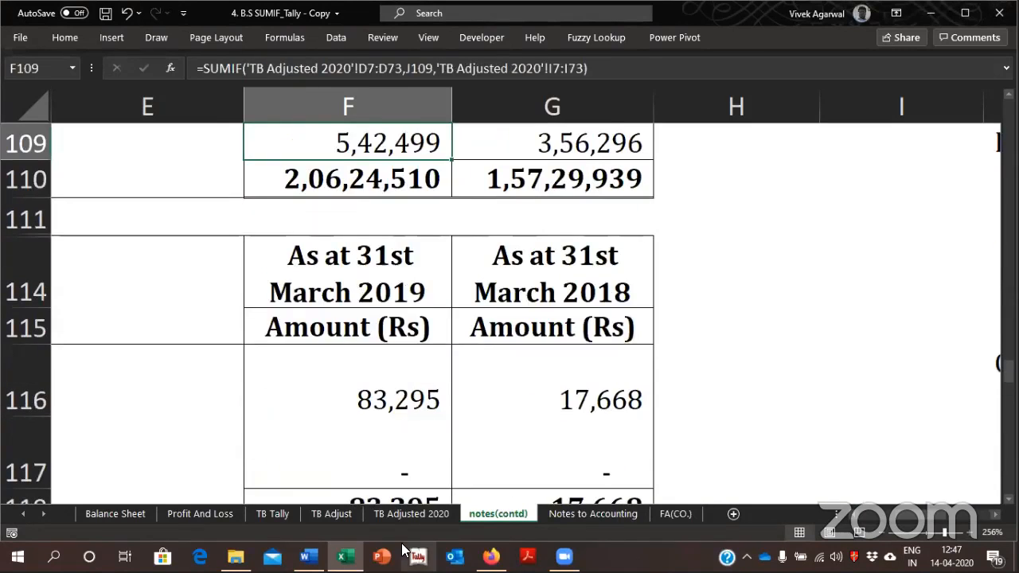
# Review the figures on Balance Sheet and Profit And Loss, finishing on Balance Sheet
pyautogui.click(147, 514)
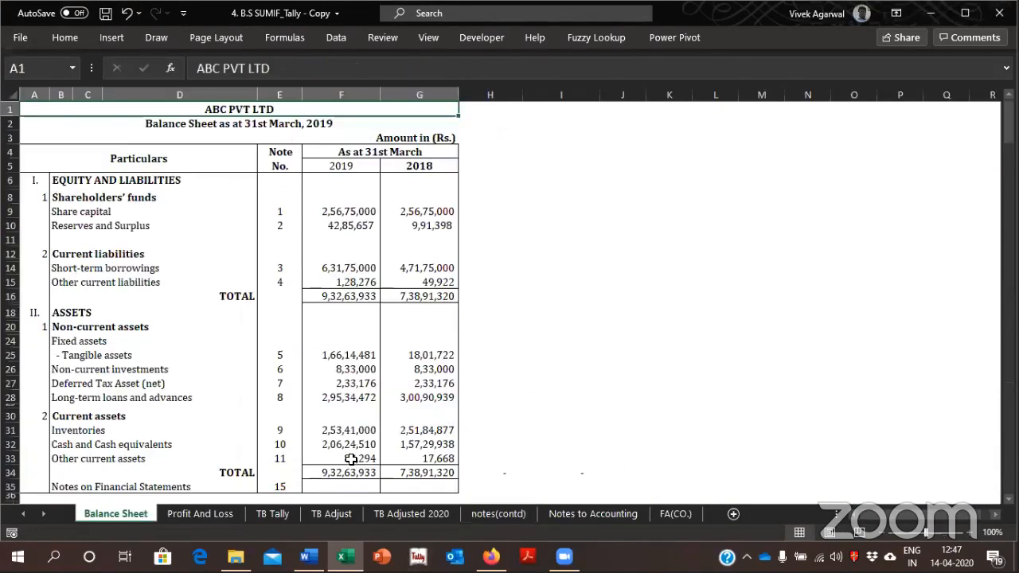
pyautogui.click(217, 514)
pyautogui.click(129, 514)
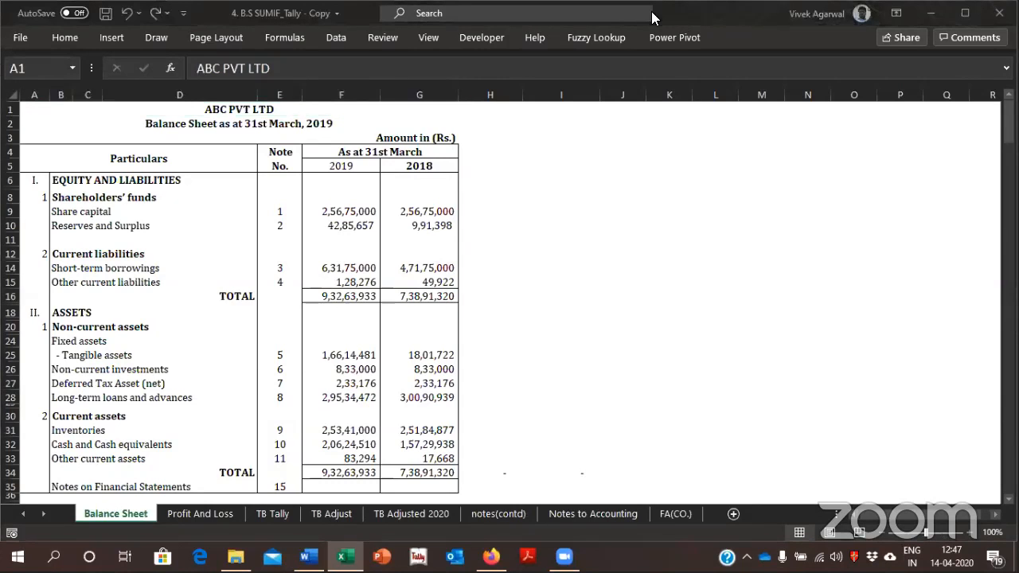
# Open the workbook 4. B.S SUMIF_Tally from the Using Excel in Audit folder
pyautogui.click(236, 556)
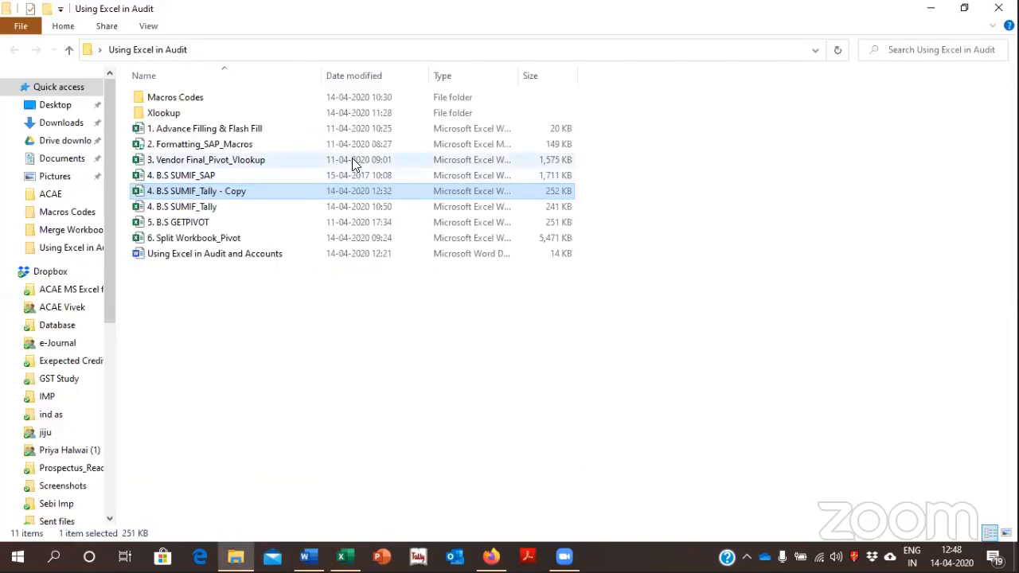
pyautogui.press('Down')
pyautogui.press('Return')
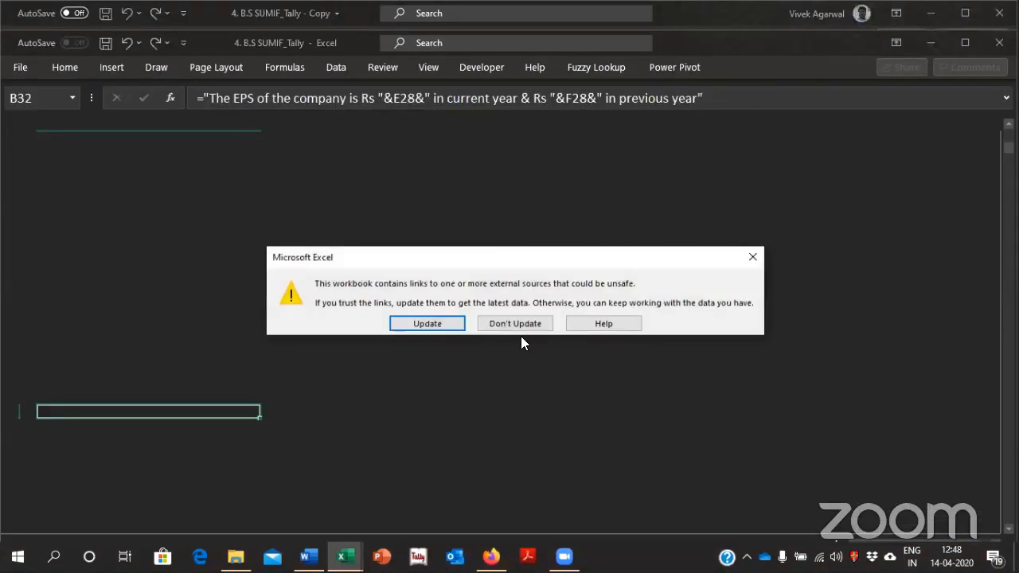
pyautogui.click(518, 325)
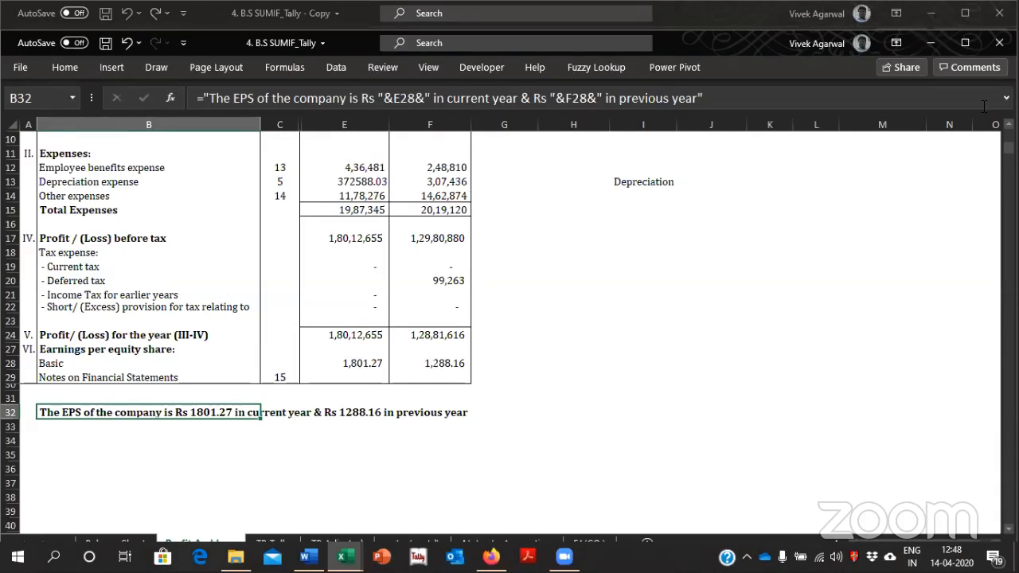
# Arrange the copy and the original workbook side by side, with Balance Sheet shown in both
pyautogui.click(960, 18)
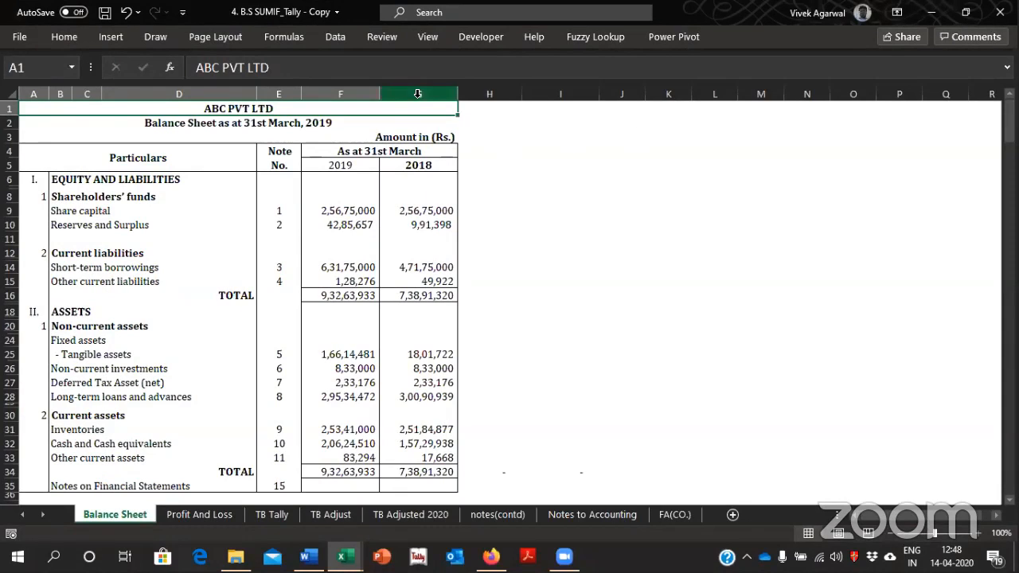
pyautogui.click(431, 35)
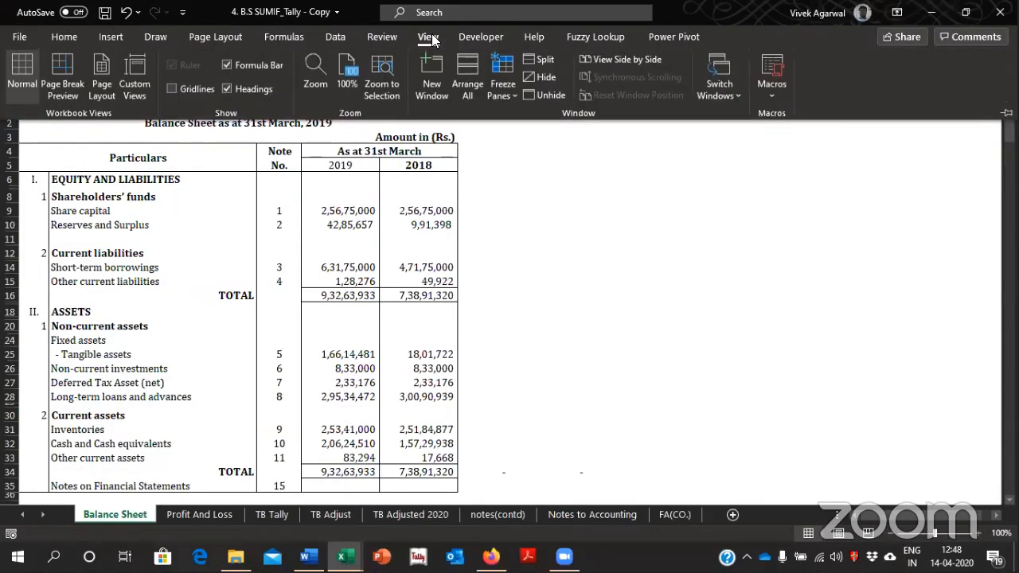
pyautogui.click(608, 61)
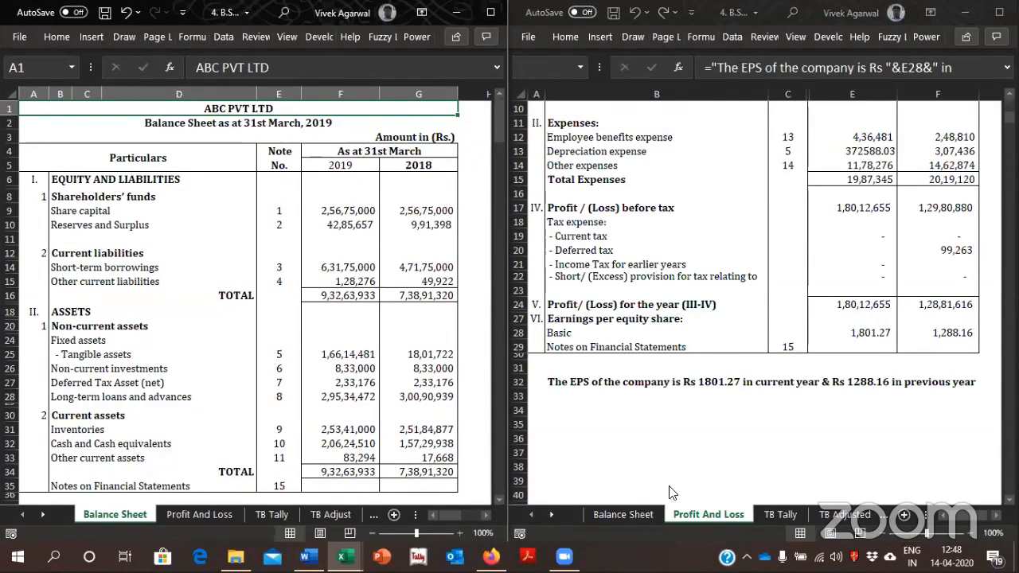
pyautogui.click(994, 373)
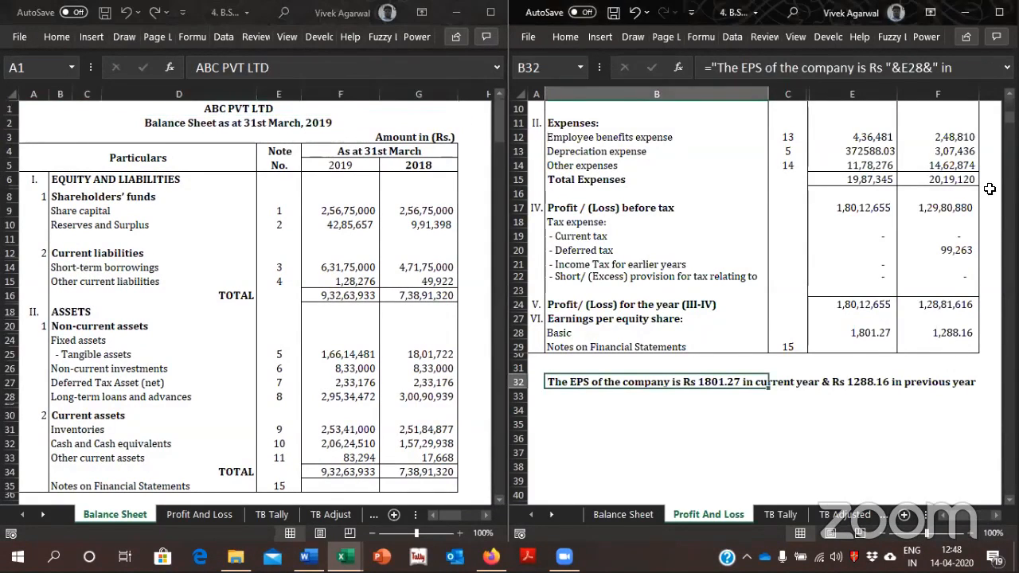
pyautogui.click(638, 514)
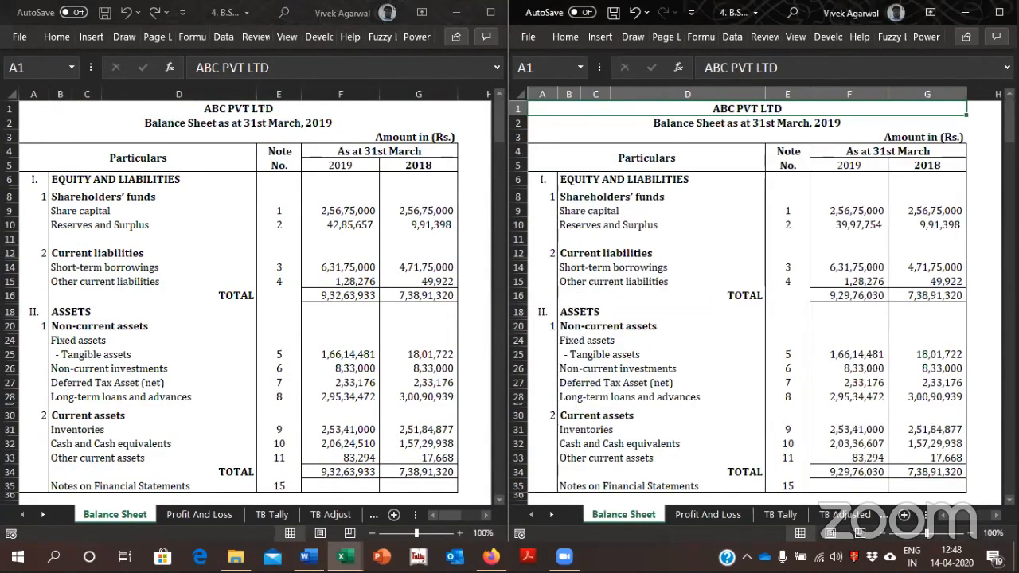
# Compare Share capital, the assets total and Reserves and Surplus for 2019 between the two balance sheets
pyautogui.click(406, 211)
pyautogui.click(406, 211)
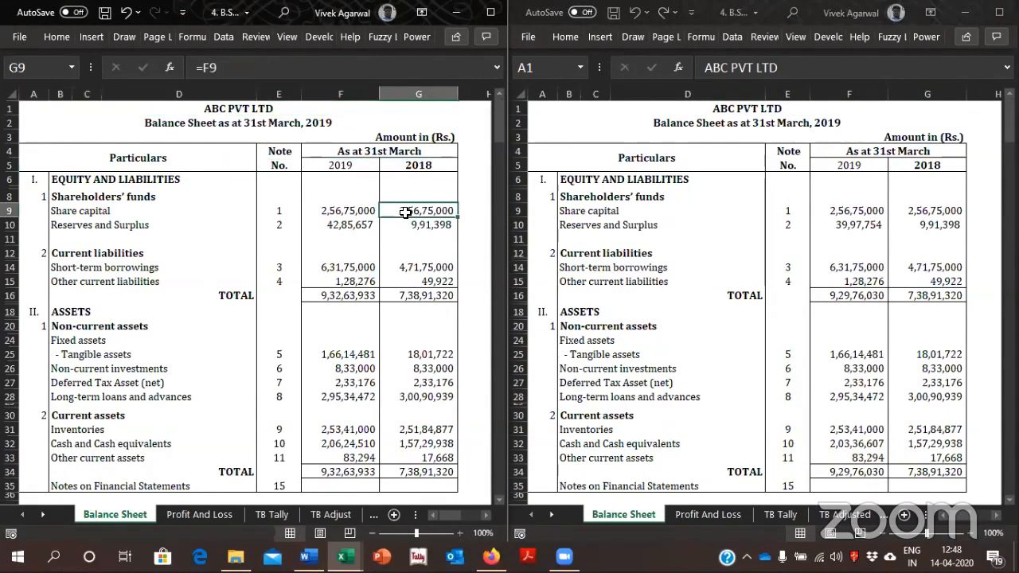
pyautogui.click(955, 209)
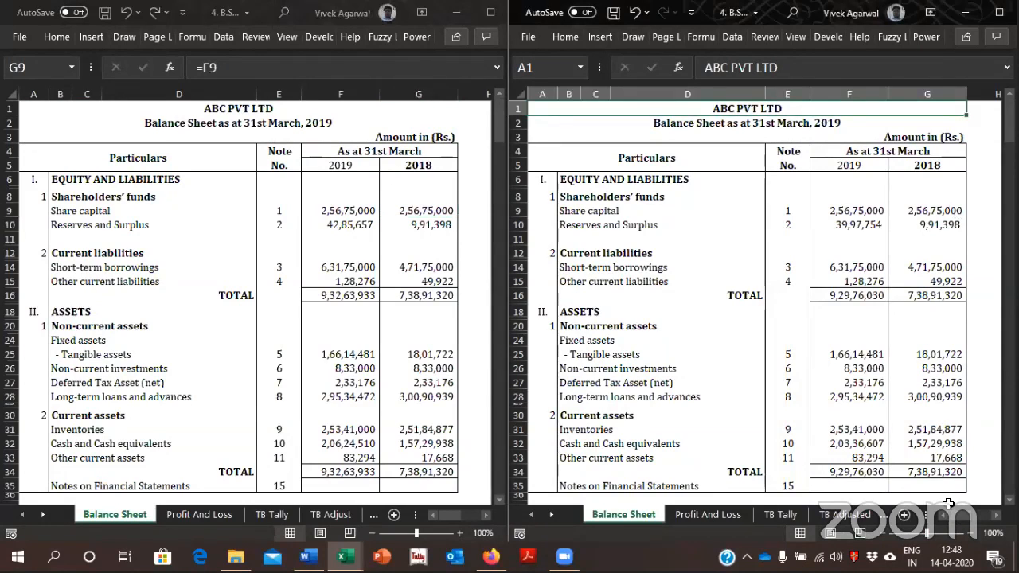
pyautogui.click(860, 483)
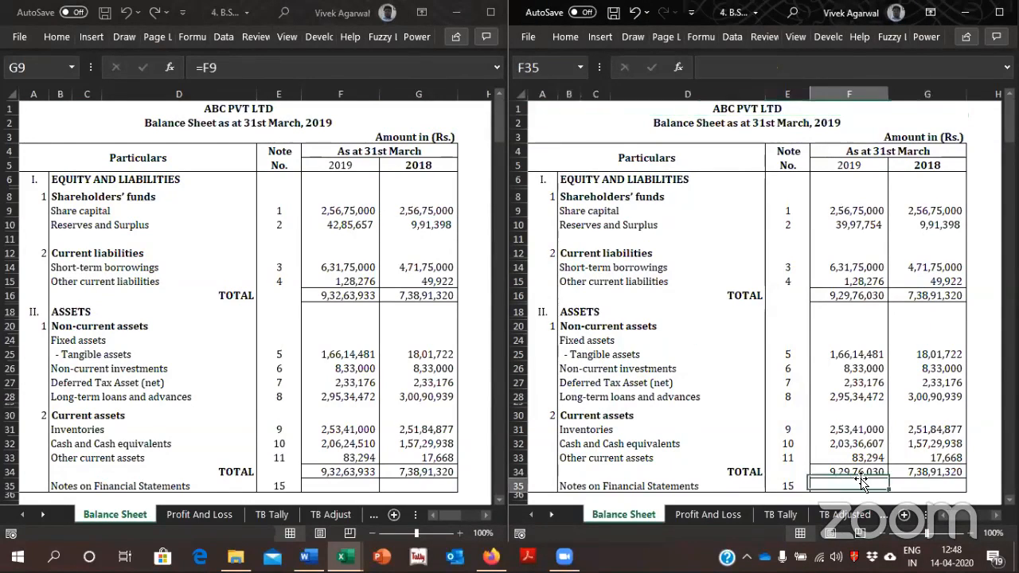
pyautogui.click(344, 471)
pyautogui.click(344, 471)
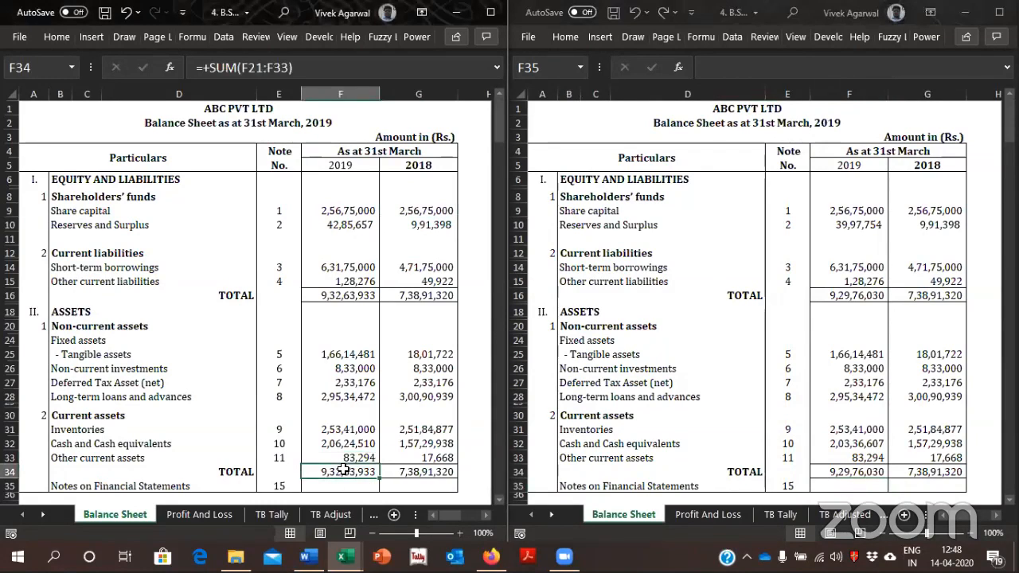
pyautogui.click(339, 226)
pyautogui.click(861, 225)
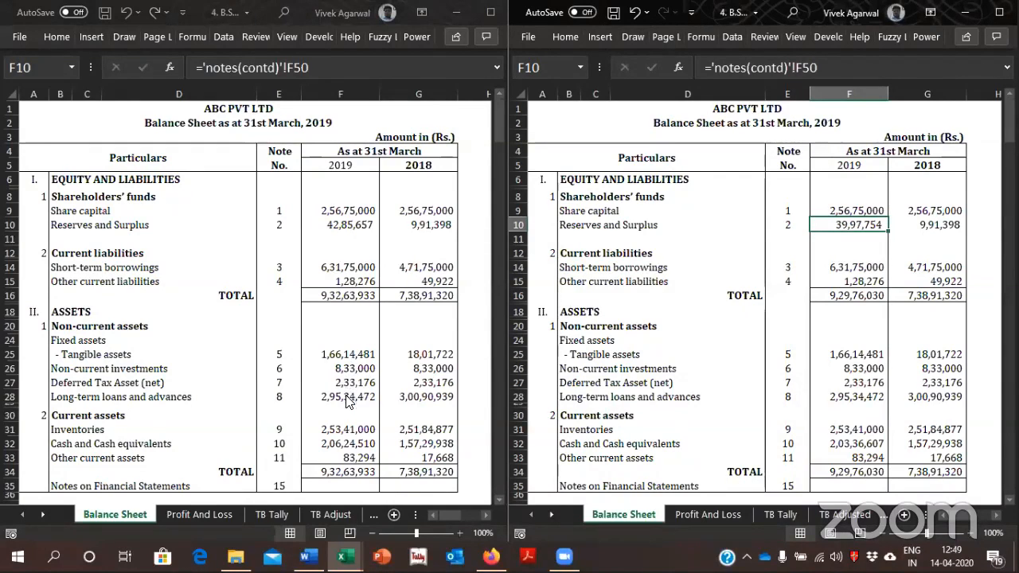
# Fill the 2019 Reserves and Surplus cell F10 in the copy's Balance Sheet with yellow
pyautogui.click(343, 225)
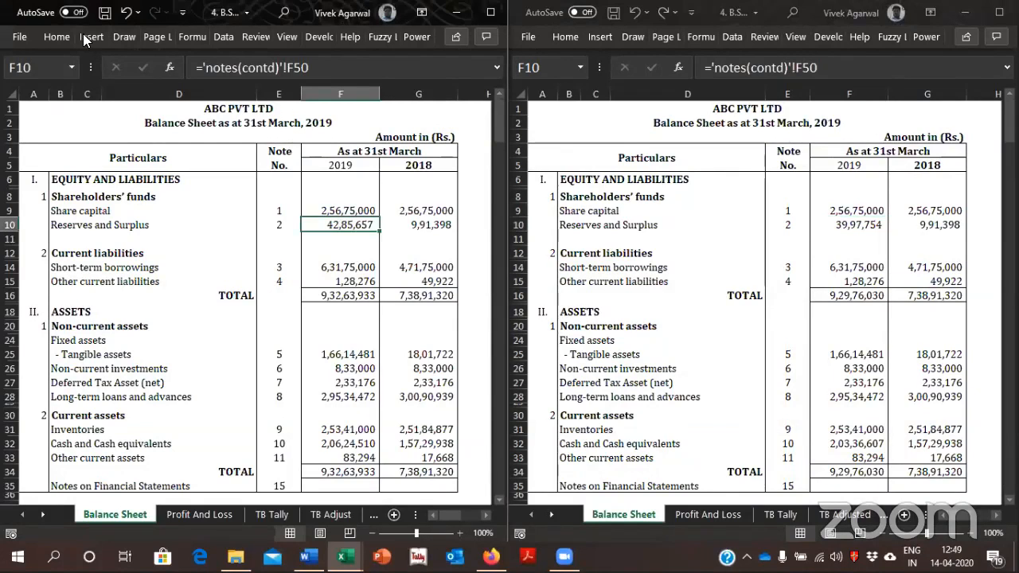
pyautogui.click(57, 36)
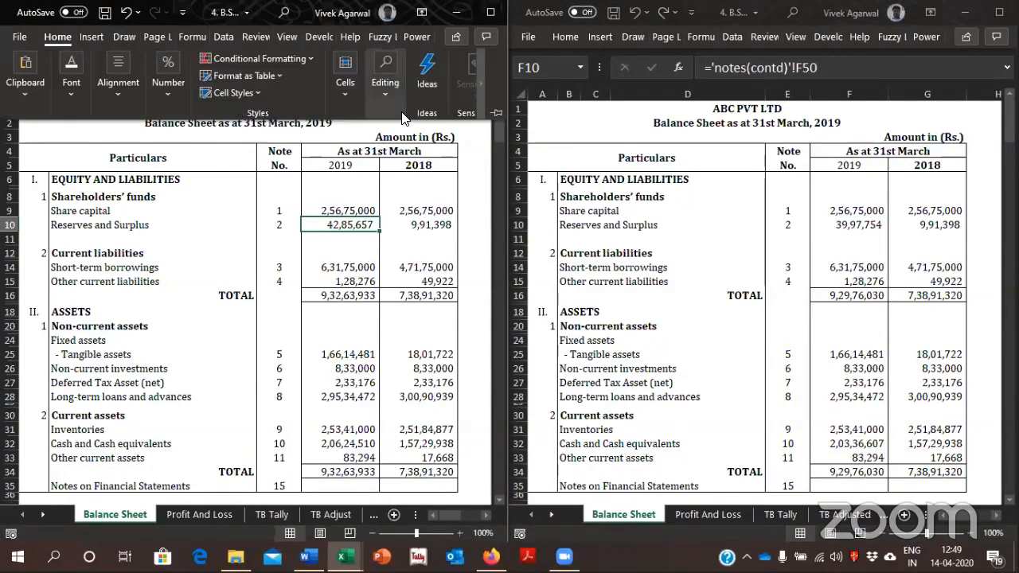
pyautogui.click(70, 84)
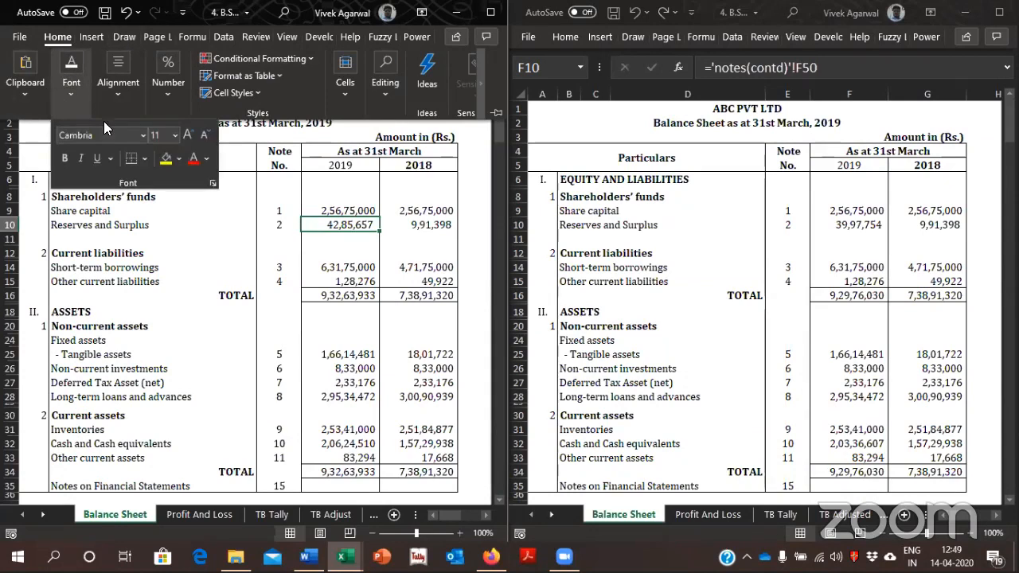
pyautogui.click(167, 158)
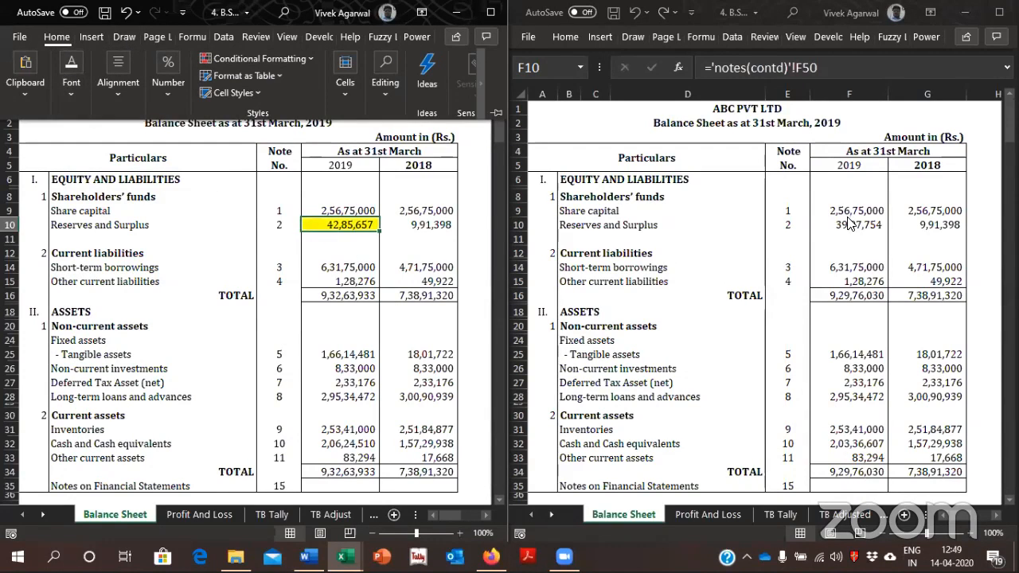
# Trace the original workbook's 2019 Reserves and Surplus figure to the loss for the year row in notes(contd)
pyautogui.click(850, 223)
pyautogui.doubleClick(849, 221)
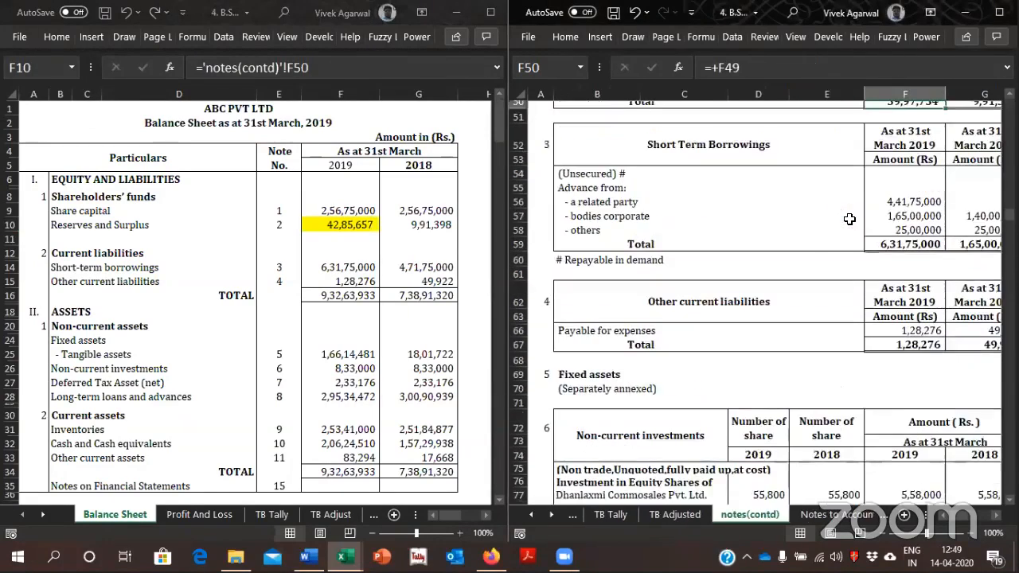
pyautogui.press('Up')
pyautogui.press('Up')
pyautogui.press('Up')
pyautogui.press('Up')
pyautogui.press('Up')
pyautogui.press('Up')
pyautogui.press('Up')
pyautogui.press('Up')
pyautogui.press('Down')
pyautogui.press('Down')
pyautogui.press('Down')
pyautogui.press('Down')
pyautogui.press('Down')
pyautogui.press('Down')
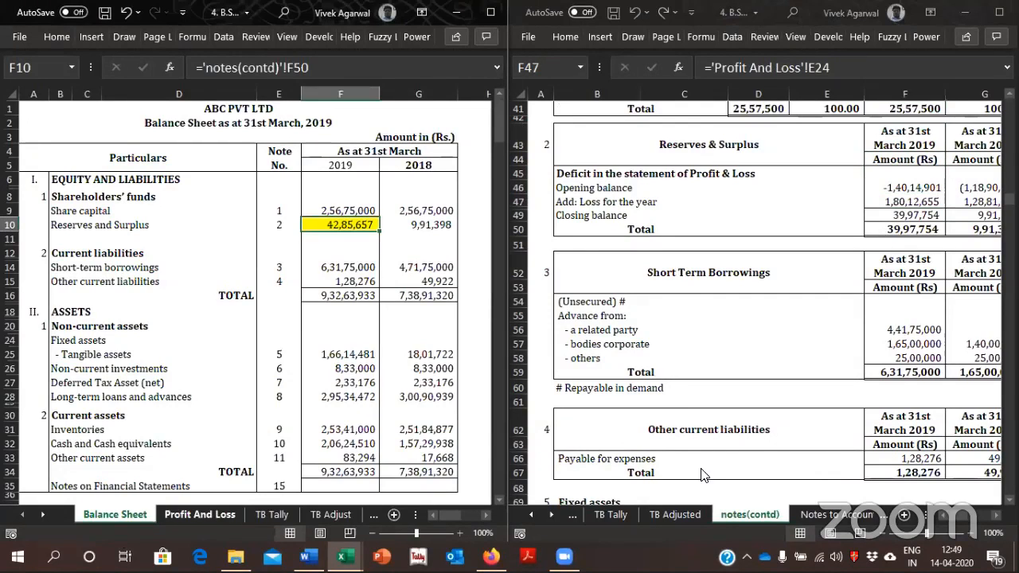
# Examine the original workbook's Profit And Loss sheet, from the 2019 profit for the year up to Other income
pyautogui.click(531, 513)
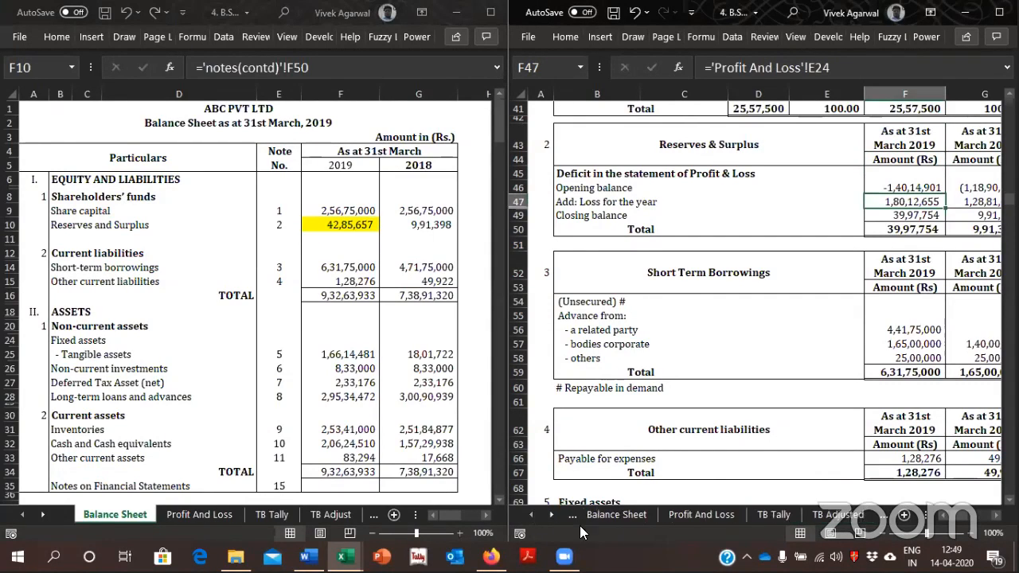
pyautogui.click(714, 516)
pyautogui.click(814, 307)
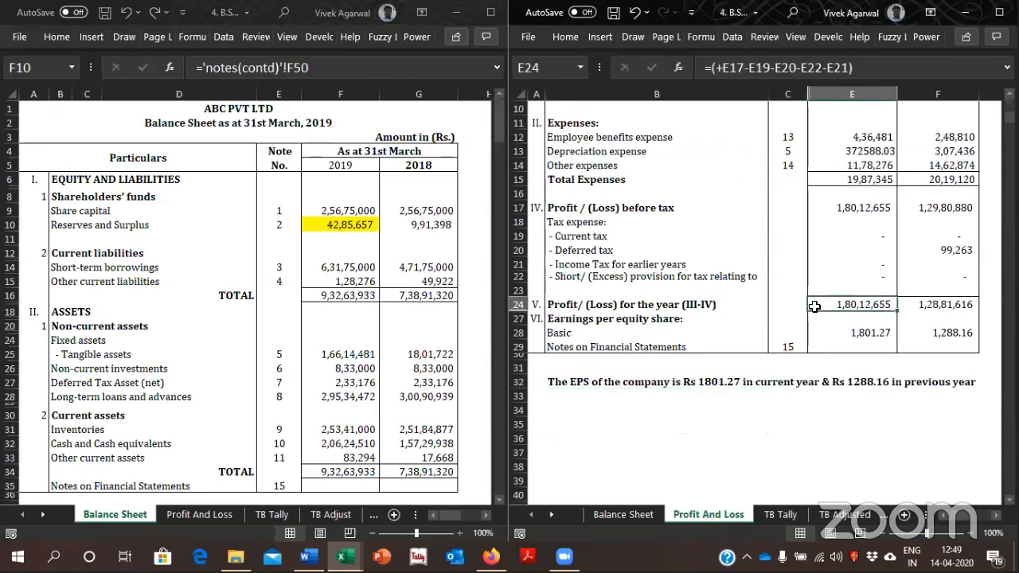
pyautogui.press('Up')
pyautogui.press('Up')
pyautogui.press('Up')
pyautogui.press('Up')
pyautogui.press('Up')
pyautogui.press('Up')
pyautogui.press('Up')
pyautogui.press('Up')
pyautogui.press('Up')
pyautogui.press('Up')
pyautogui.press('Up')
pyautogui.press('Up')
pyautogui.press('Up')
pyautogui.press('Up')
pyautogui.press('Up')
pyautogui.press('Up')
pyautogui.press('Up')
pyautogui.press('Up')
pyautogui.press('Up')
pyautogui.press('Up')
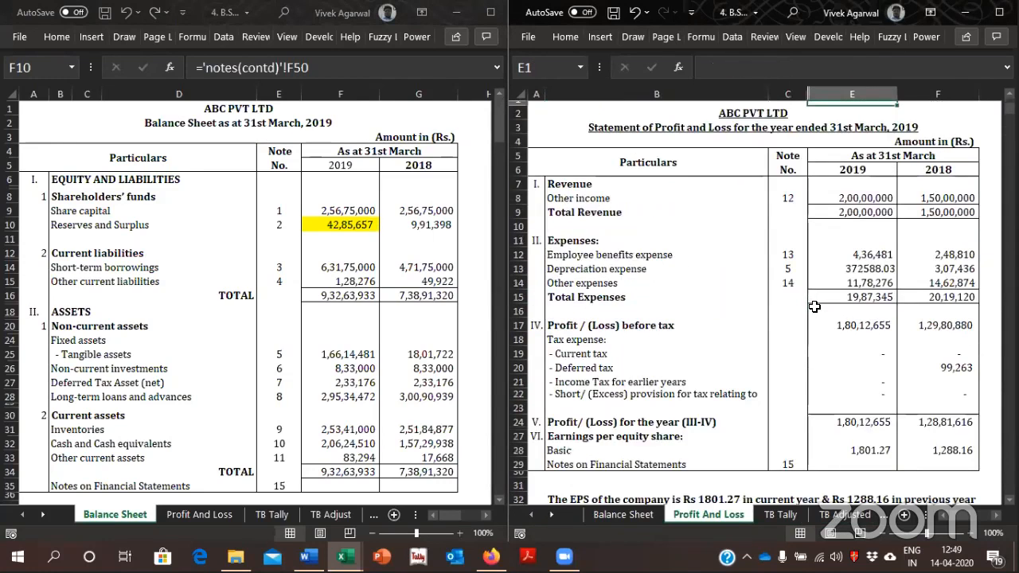
pyautogui.press('Down')
pyautogui.press('Down')
pyautogui.press('Down')
pyautogui.press('Down')
pyautogui.press('Down')
pyautogui.press('Down')
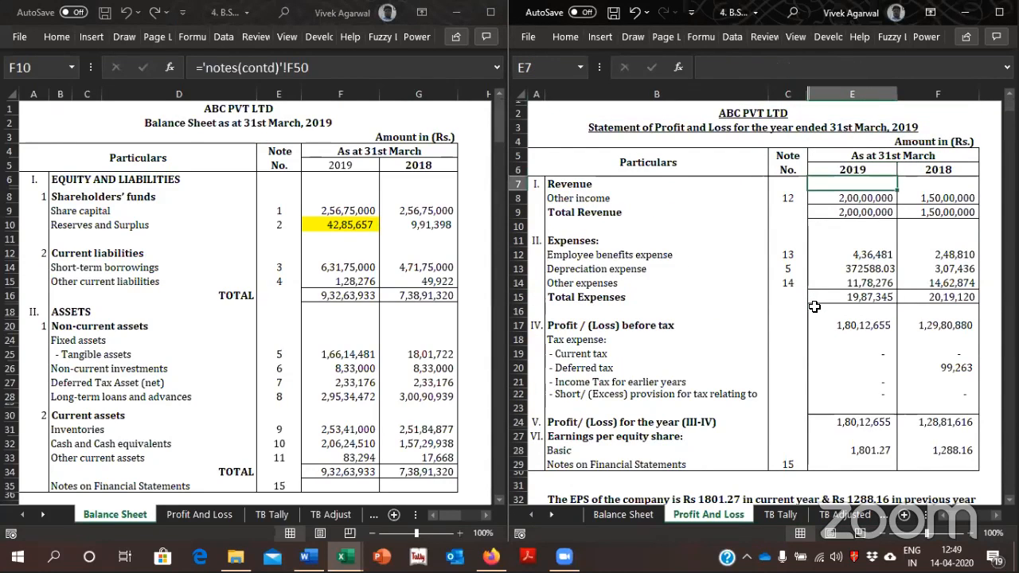
pyautogui.press('Down')
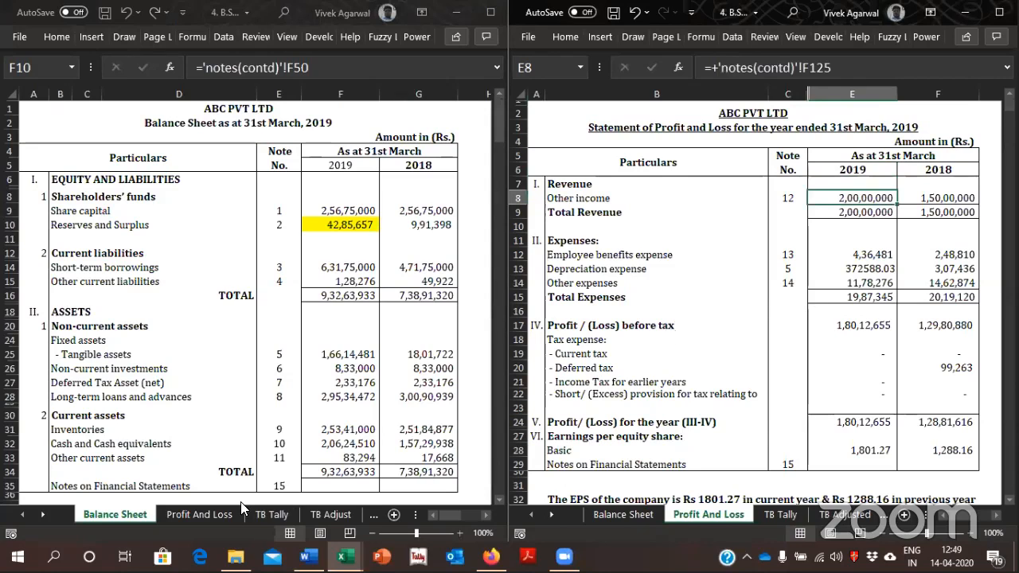
# Show Profit And Loss in the copy and compare its 2019 expense lines, including Other expenses, with the original
pyautogui.click(214, 513)
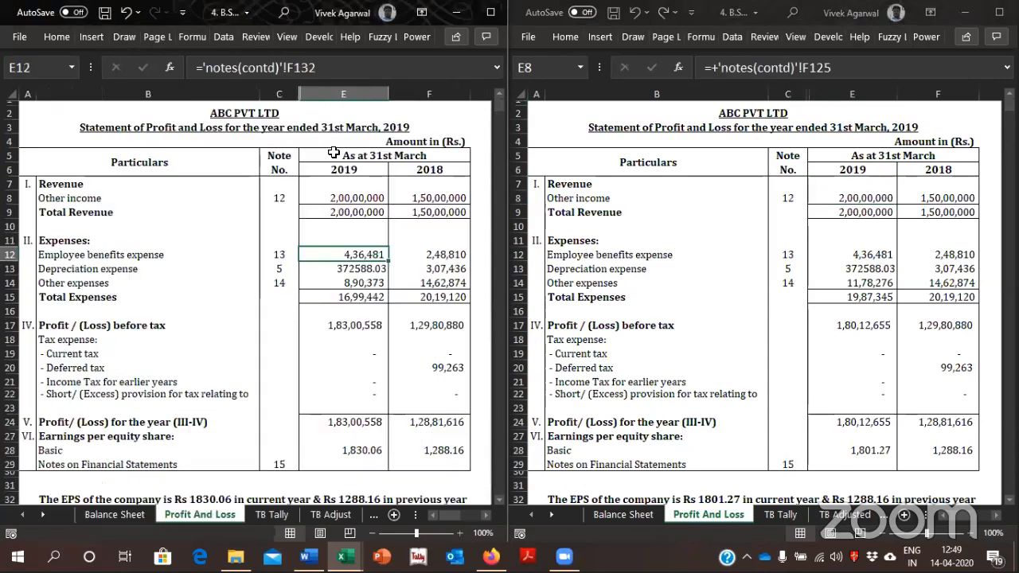
pyautogui.click(324, 271)
pyautogui.press('Down')
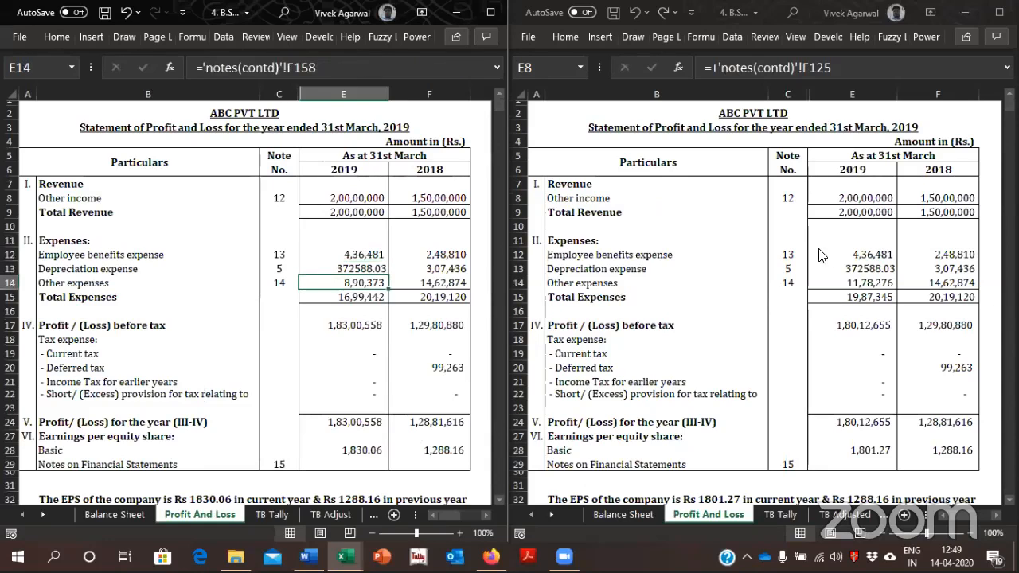
pyautogui.click(836, 283)
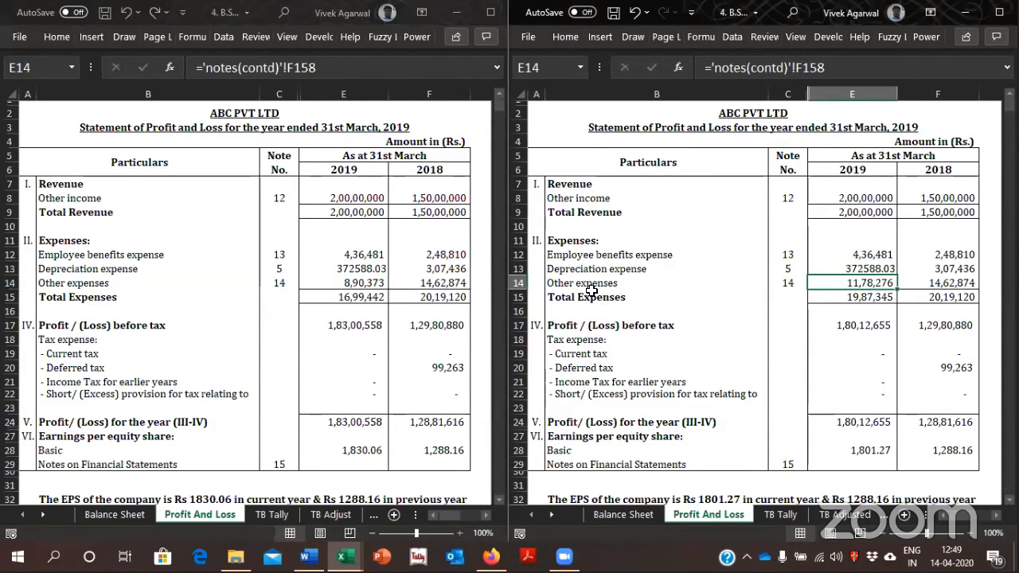
pyautogui.click(384, 283)
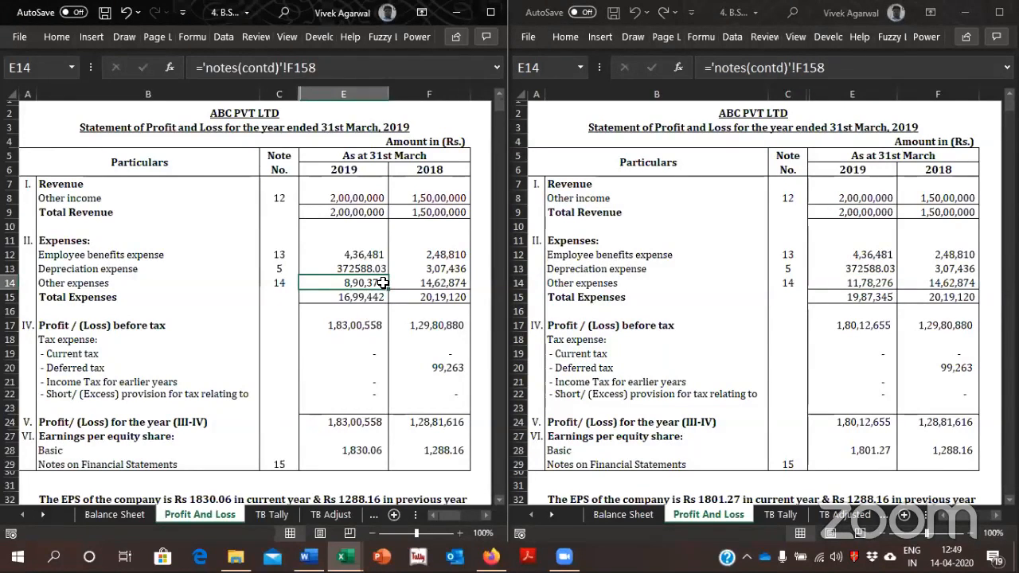
# Follow the copy's 2019 Other expenses reference to notes(contd) and reset that sheet's zoom to 100%
pyautogui.hotkey('ctrl', '[')
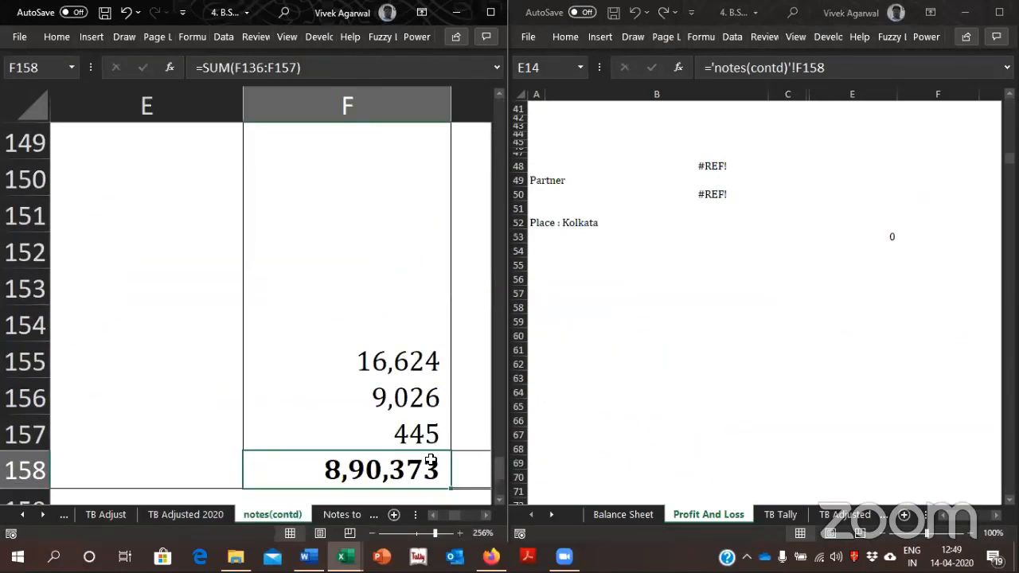
pyautogui.moveTo(435, 532); pyautogui.dragTo(416, 532)
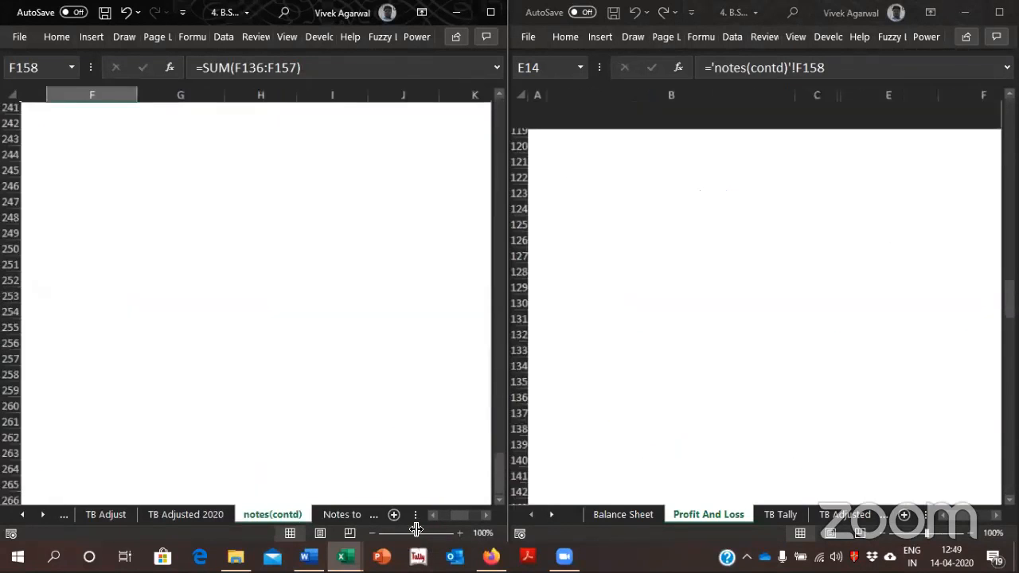
pyautogui.click(394, 351)
pyautogui.hotkey('ctrl', 'Up')
pyautogui.hotkey('ctrl', 'Up')
pyautogui.hotkey('ctrl', 'Up')
pyautogui.hotkey('ctrl', 'Up')
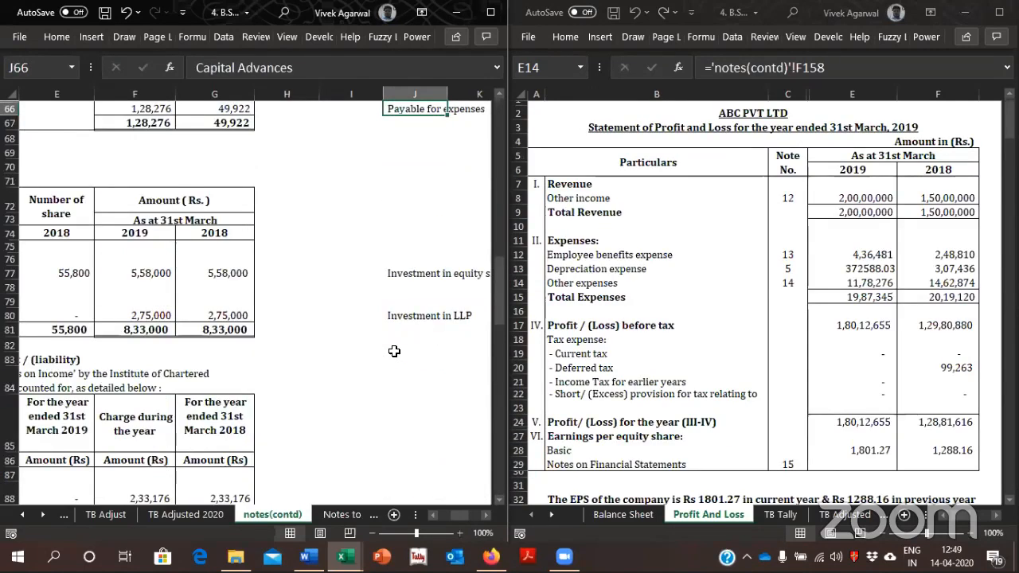
pyautogui.hotkey('ctrl', 'Up')
pyautogui.hotkey('ctrl', 'Left')
pyautogui.press('Left')
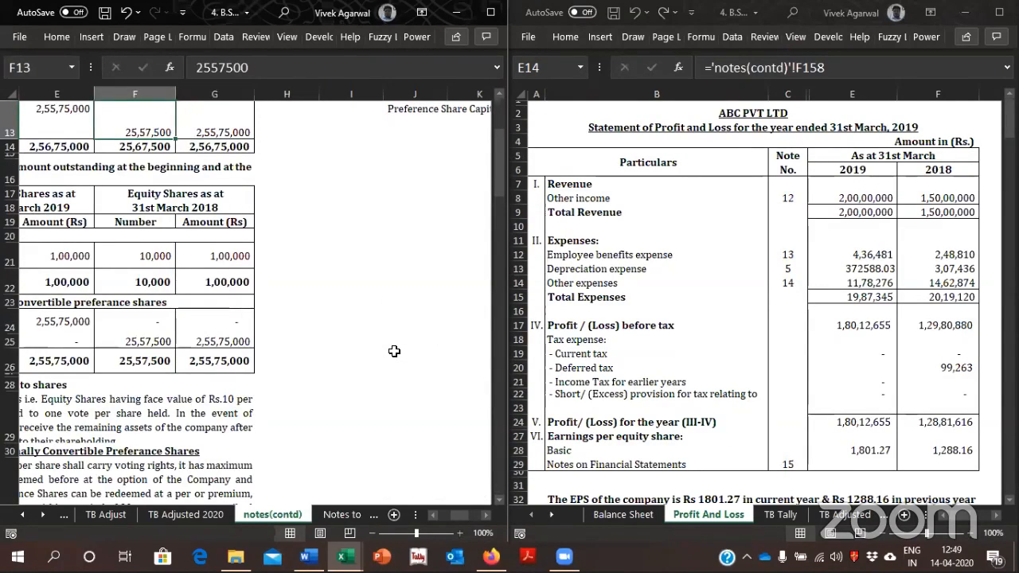
pyautogui.hotkey('ctrl', 'Left')
pyautogui.hotkey('ctrl', 'Up')
pyautogui.hotkey('ctrl', 'Home')
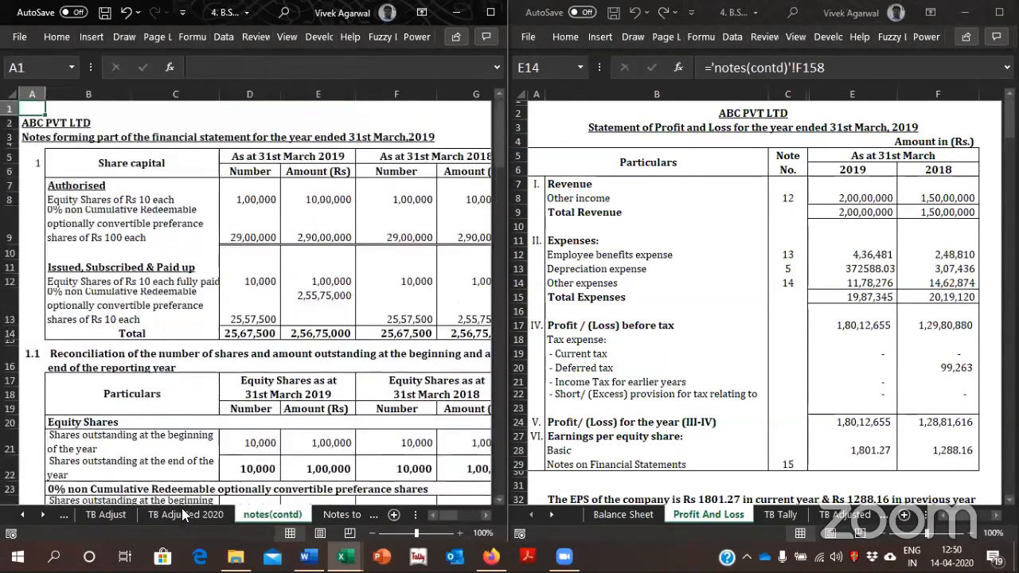
# Search the copy's notes(contd) sheet for "other" to locate the Other expenses note
pyautogui.hotkey('ctrl', 'f')
pyautogui.write('oth')
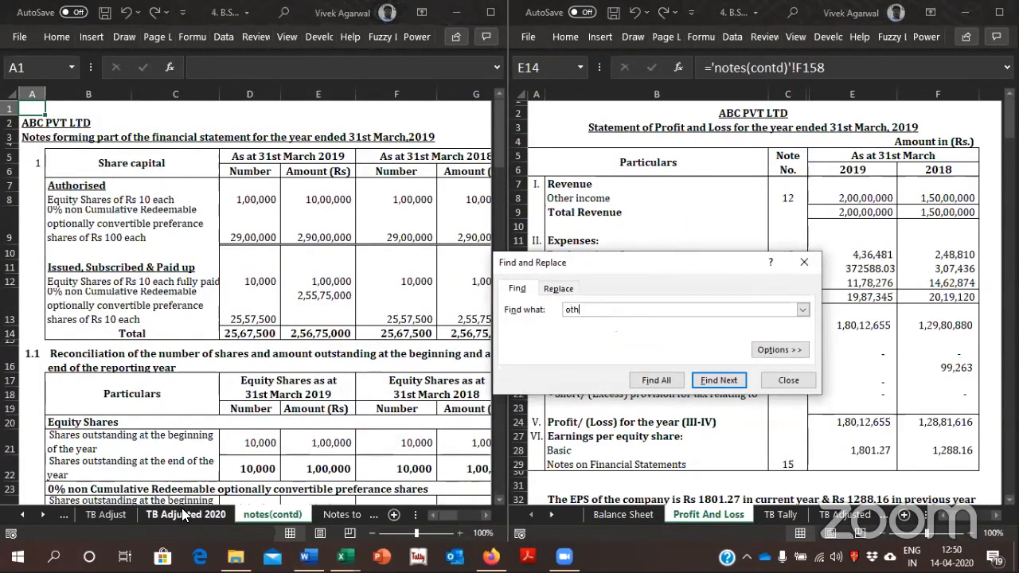
pyautogui.press('Return')
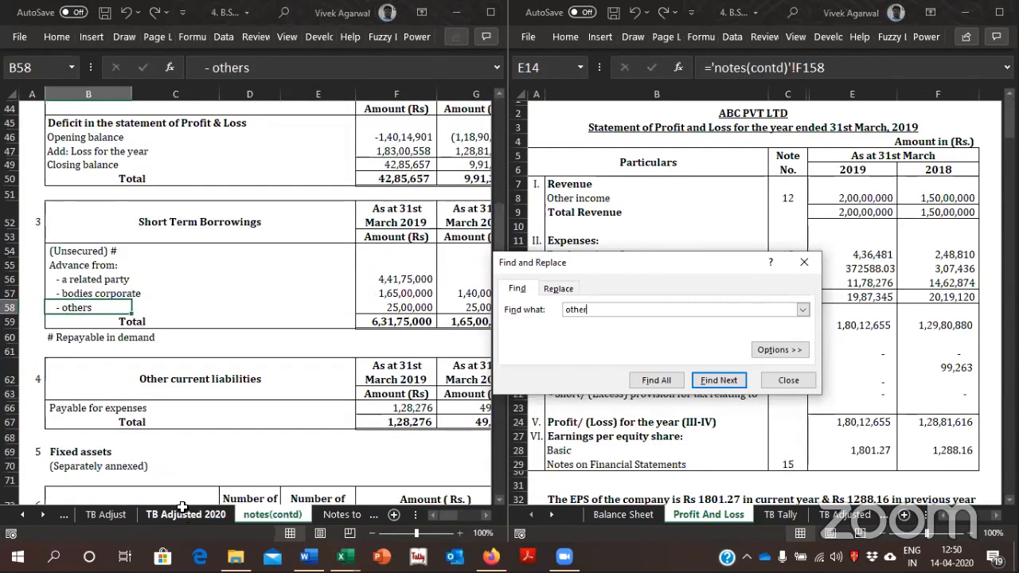
pyautogui.press('Escape')
pyautogui.hotkey('ctrl', 'f')
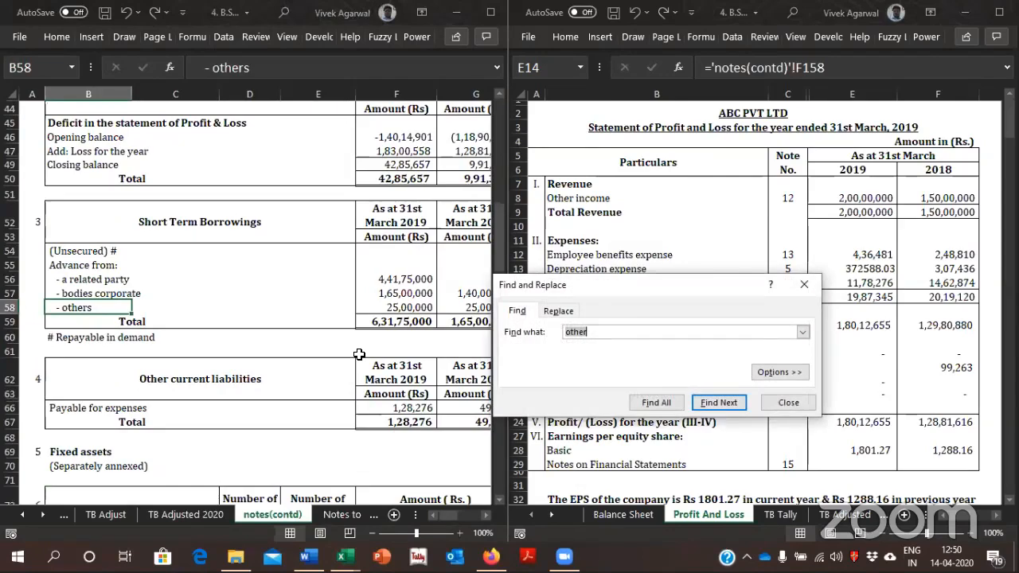
pyautogui.press('Return')
pyautogui.press('Return')
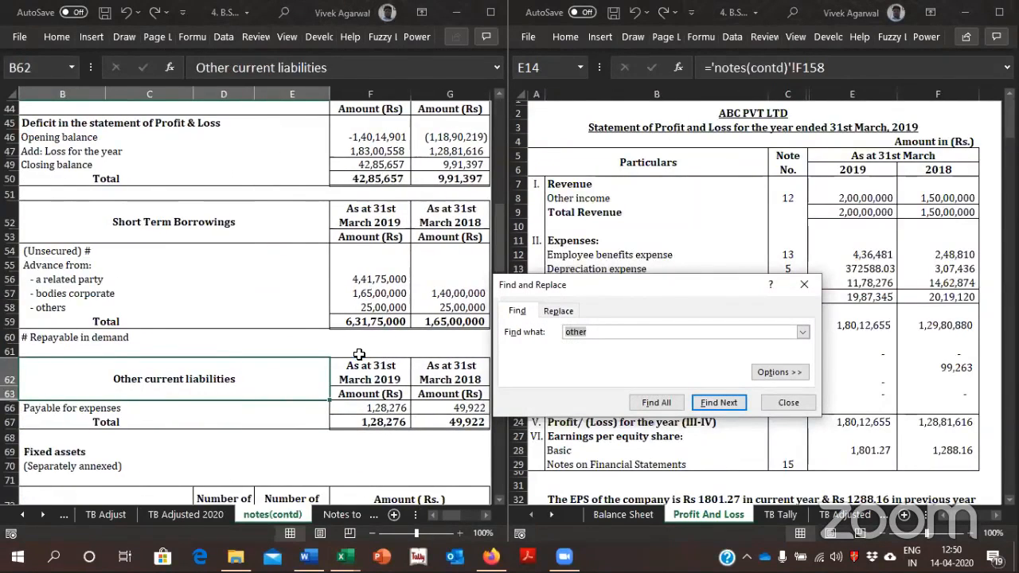
pyautogui.press('Return')
pyautogui.press('Escape')
pyautogui.press('Down')
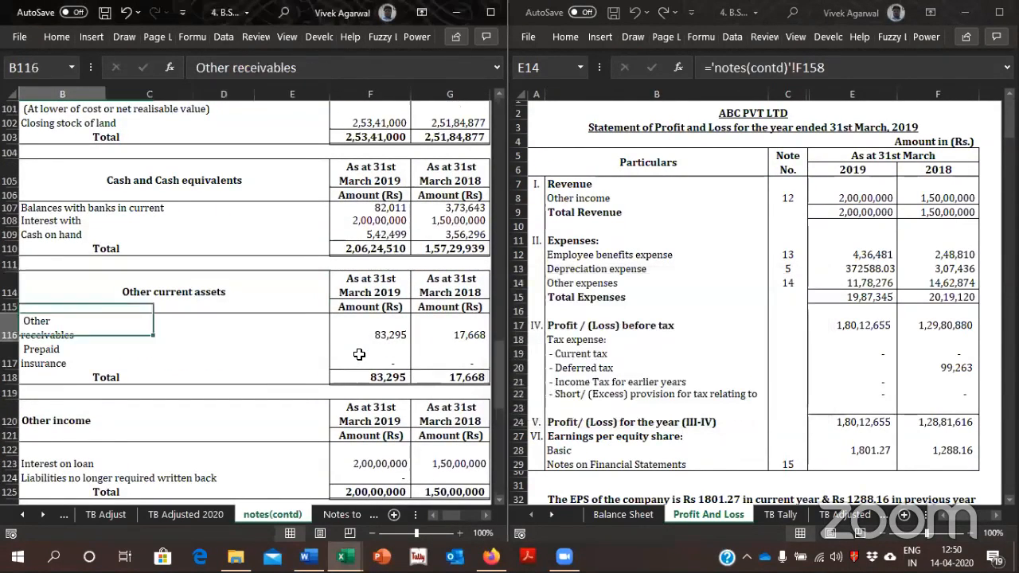
# Examine the lines of the Other expenses note in the copy, down to the 2019 total in F158
pyautogui.press('Down')
pyautogui.press('Down')
pyautogui.press('Down')
pyautogui.press('Down')
pyautogui.press('Down')
pyautogui.press('Down')
pyautogui.press('Down')
pyautogui.press('Down')
pyautogui.press('Down')
pyautogui.press('Down')
pyautogui.press('Down')
pyautogui.press('Down')
pyautogui.press('Down')
pyautogui.press('Down')
pyautogui.press('Down')
pyautogui.press('Down')
pyautogui.press('Down')
pyautogui.press('Down')
pyautogui.press('Down')
pyautogui.press('Down')
pyautogui.press('Down')
pyautogui.press('Down')
pyautogui.press('Down')
pyautogui.press('Down')
pyautogui.press('Down')
pyautogui.press('Down')
pyautogui.press('Down')
pyautogui.press('Down')
pyautogui.press('Down')
pyautogui.press('Down')
pyautogui.press('Down')
pyautogui.press('Down')
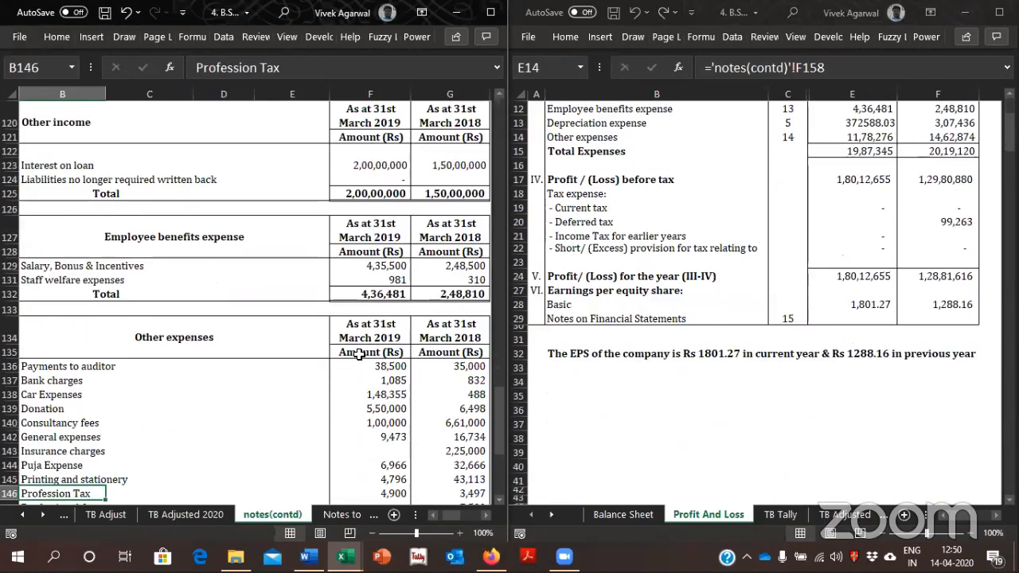
pyautogui.press('Down')
pyautogui.press('Down')
pyautogui.press('Down')
pyautogui.press('Down')
pyautogui.press('Down')
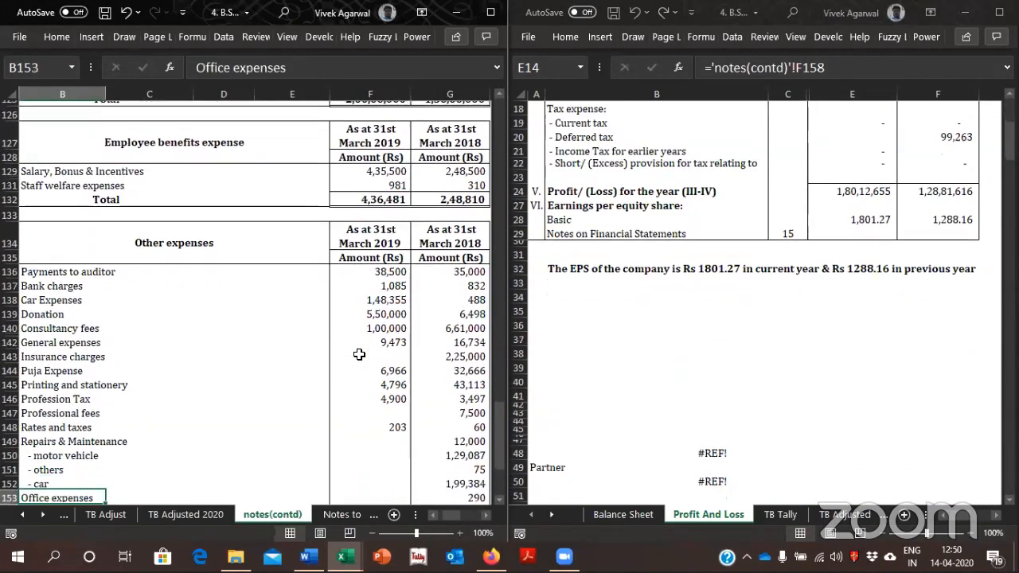
pyautogui.press('Right')
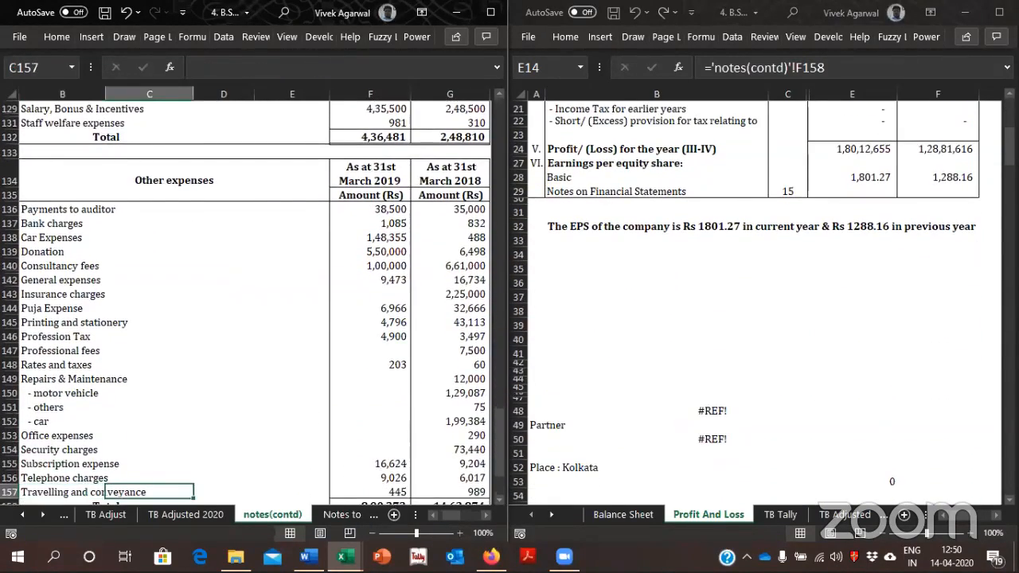
pyautogui.press('Right')
pyautogui.press('Right')
pyautogui.press('Right')
pyautogui.press('Down')
# Switch to the original workbook and show its notes(contd) sheet
pyautogui.hotkey('alt', 'Tab')
pyautogui.moveTo(1010, 148)
pyautogui.mouseDown()
pyautogui.moveTo(1009, 128)
pyautogui.moveTo(1010, 171)
pyautogui.moveTo(1009, 161)
pyautogui.mouseUp()
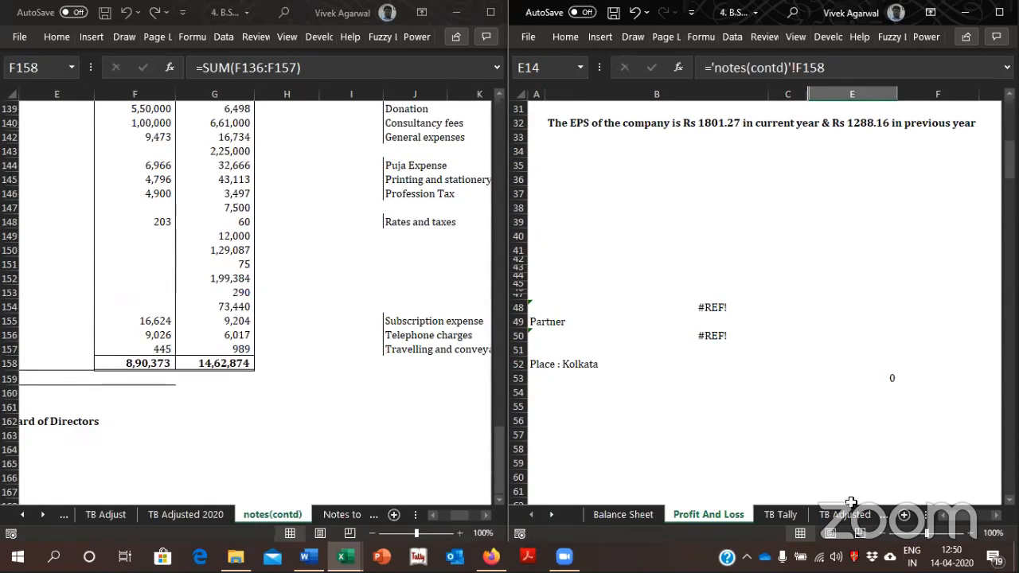
pyautogui.click(798, 514)
pyautogui.hotkey('ctrl', 'pagedown')
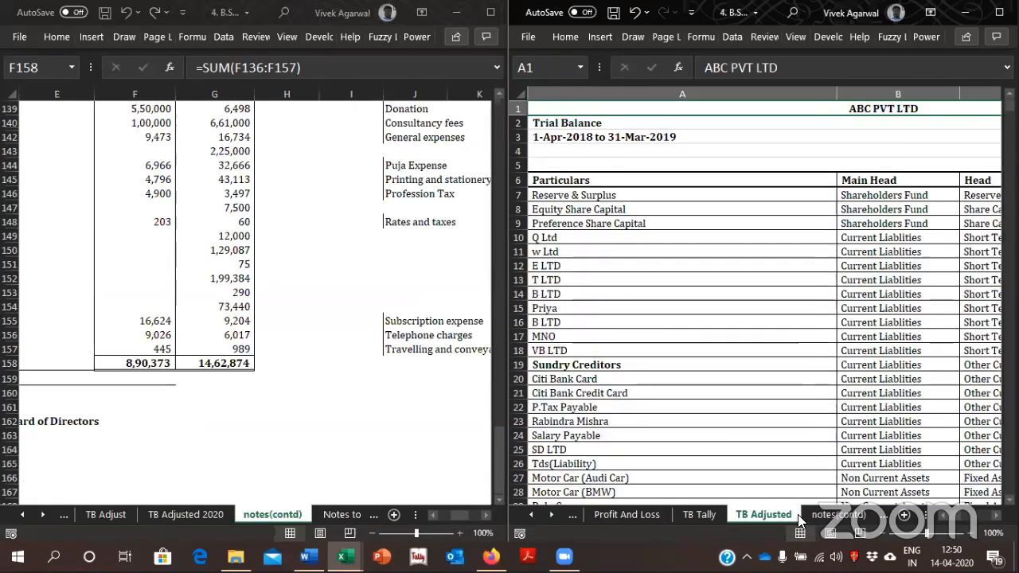
pyautogui.hotkey('ctrl', 'pagedown')
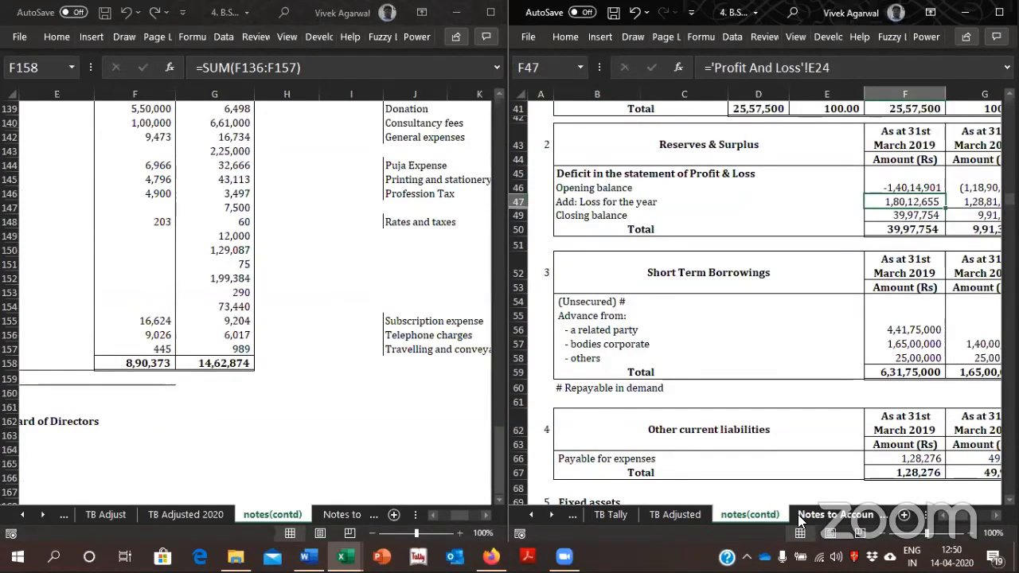
pyautogui.scroll(-1, 762, 302)
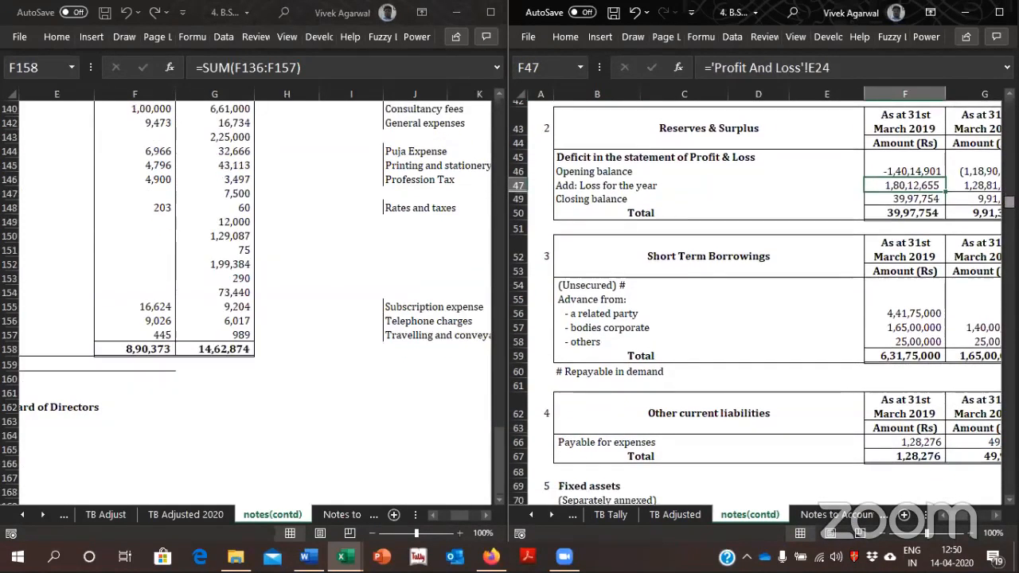
pyautogui.scroll(-1, 761, 302)
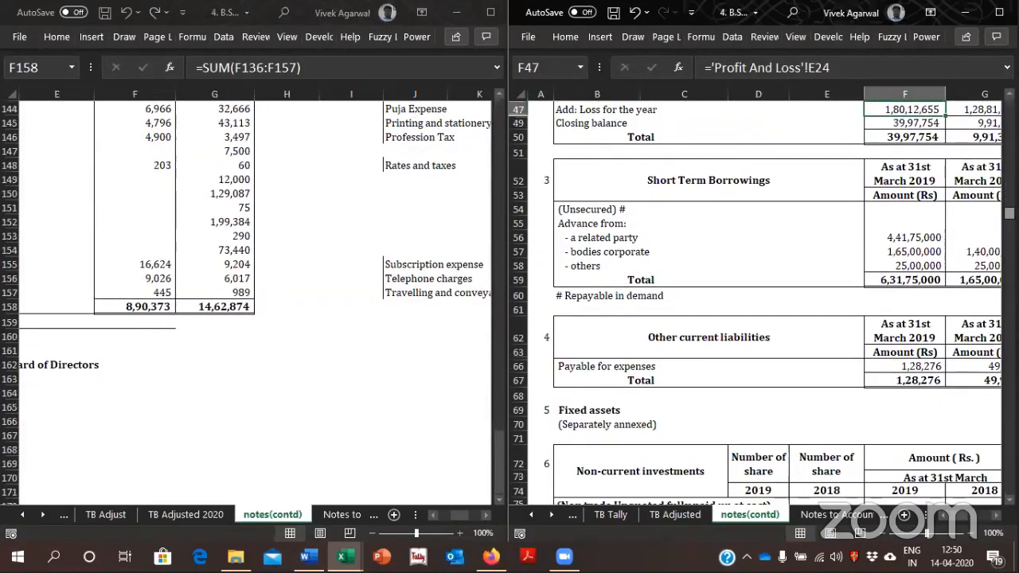
pyautogui.scroll(-1, 807, 353)
pyautogui.click(807, 362)
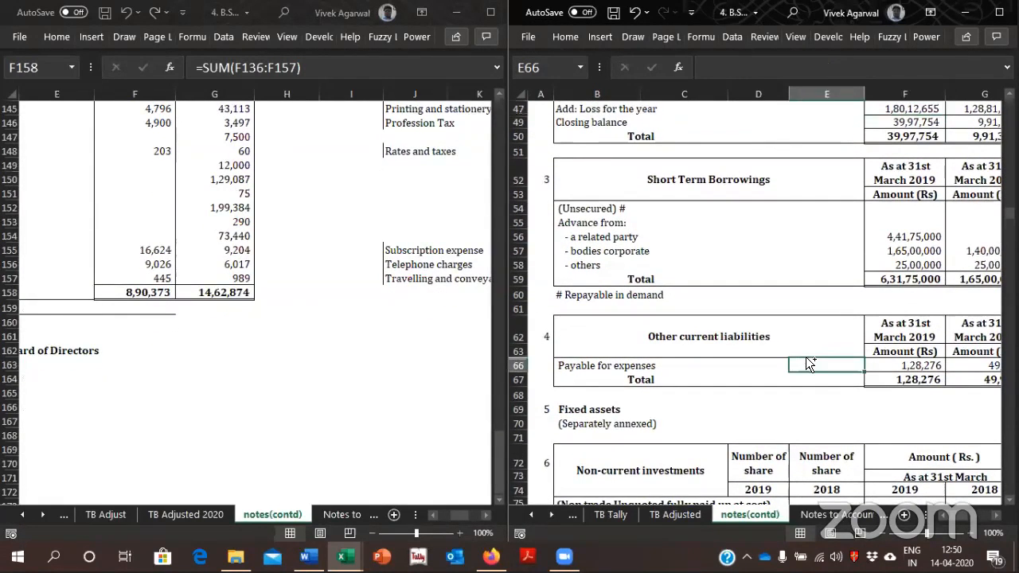
# Find "other" in the original's notes(contd) sheet and examine the Other expenses note down to its total
pyautogui.hotkey('ctrl', 'f')
pyautogui.write('other')
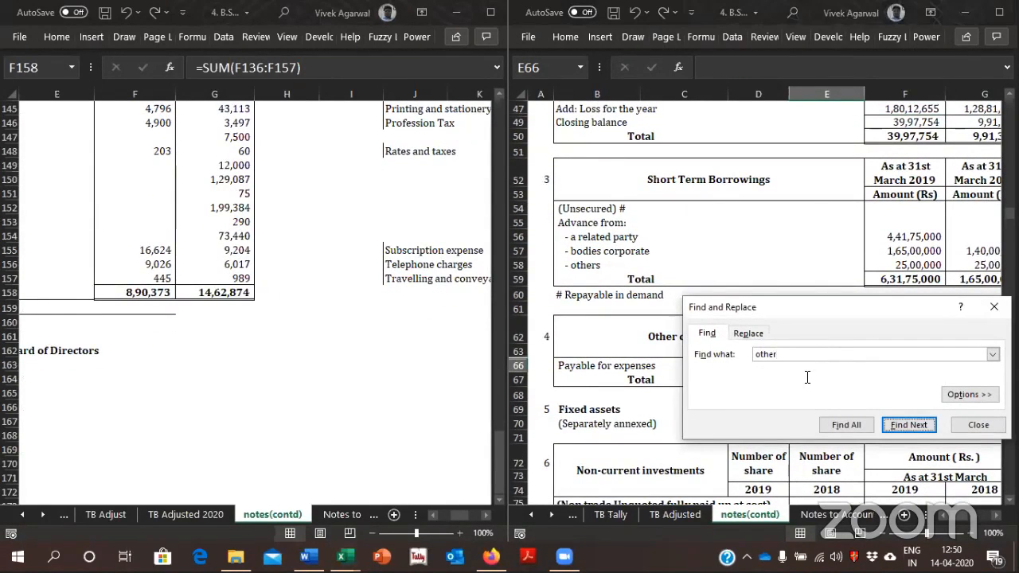
pyautogui.press('Return')
pyautogui.press('Return')
pyautogui.press('Return')
pyautogui.press('Return')
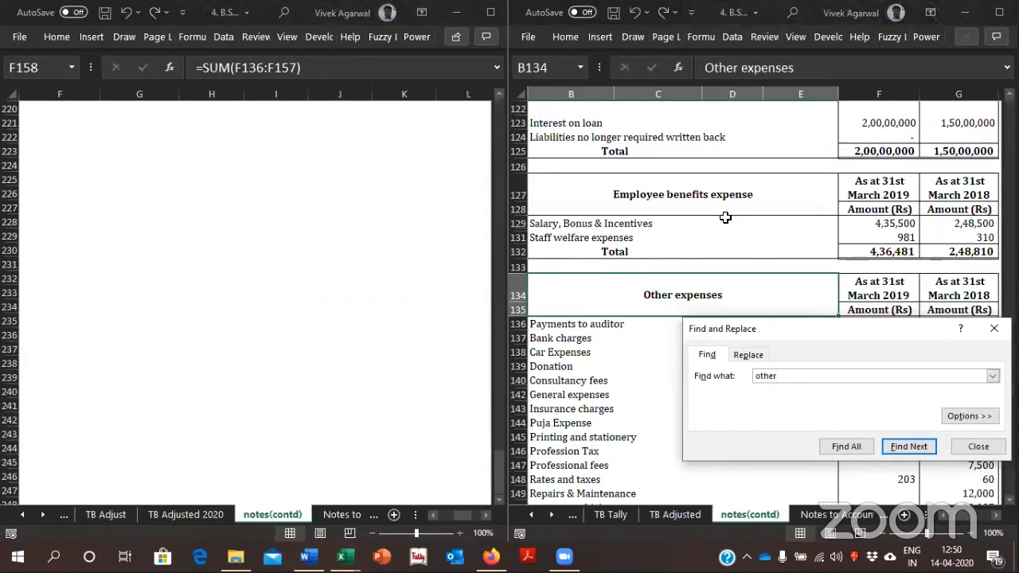
pyautogui.click(725, 219)
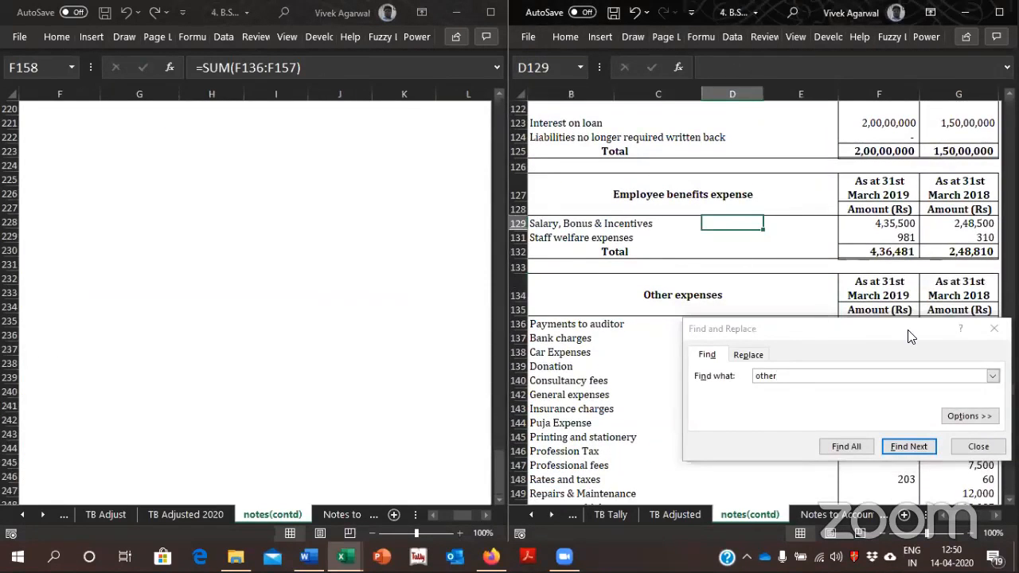
pyautogui.click(993, 328)
pyautogui.scroll(-4, 753, 302)
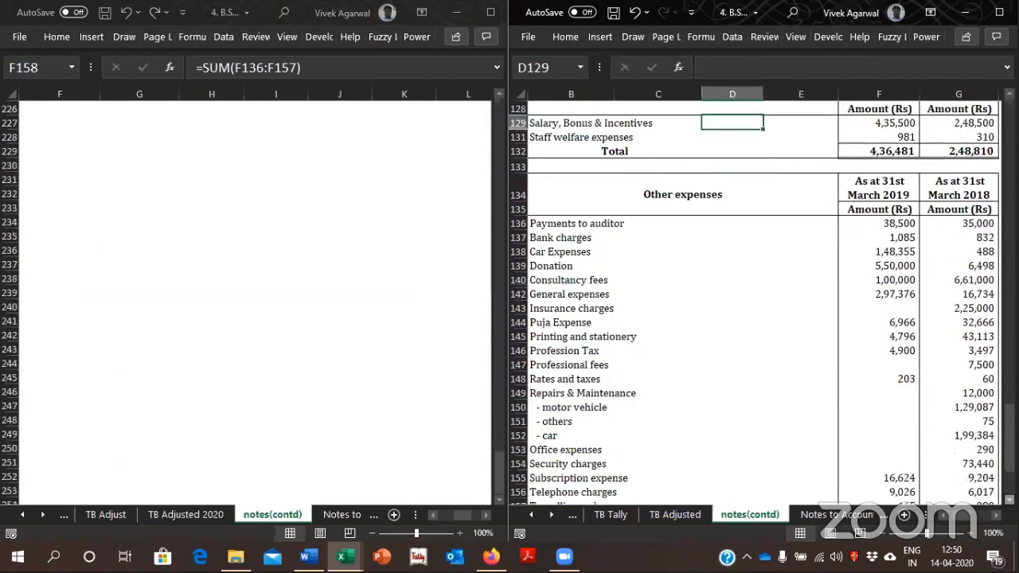
pyautogui.scroll(-1, 728, 191)
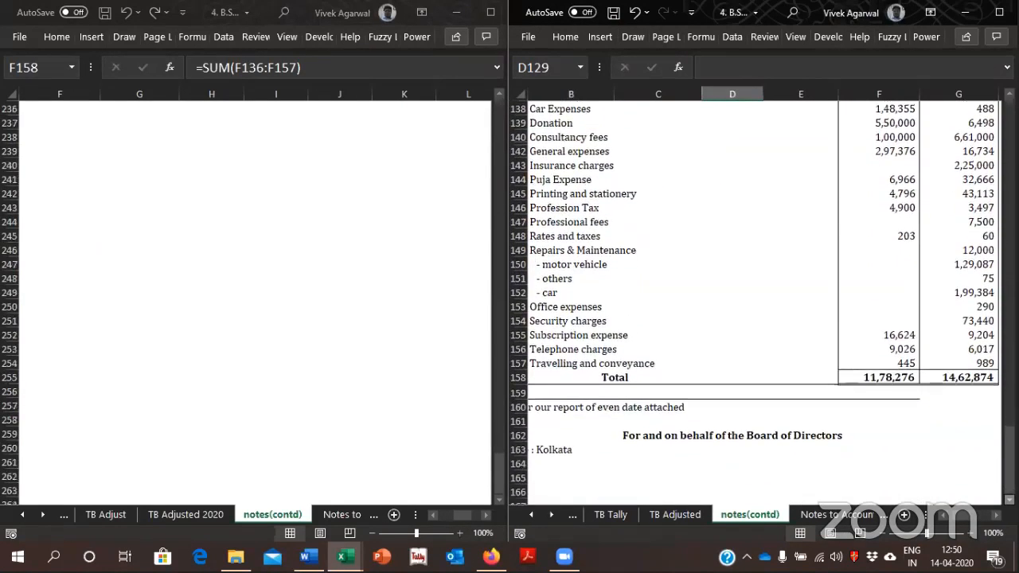
# Examine the expense lines of the original's Other expenses note and locate the General expenses row
pyautogui.click(793, 192)
pyautogui.press('Left')
pyautogui.press('Left')
pyautogui.press('Left')
pyautogui.press('Down')
pyautogui.press('Down')
pyautogui.press('Down')
pyautogui.press('Down')
pyautogui.press('Down')
pyautogui.press('Down')
pyautogui.press('Down')
pyautogui.press('Down')
pyautogui.press('Down')
pyautogui.press('Down')
pyautogui.press('Up')
pyautogui.press('Up')
pyautogui.press('Up')
pyautogui.press('Up')
pyautogui.press('Up')
pyautogui.press('Up')
pyautogui.press('Up')
pyautogui.press('Up')
pyautogui.press('Up')
pyautogui.press('Up')
pyautogui.press('Up')
pyautogui.press('Up')
pyautogui.press('Up')
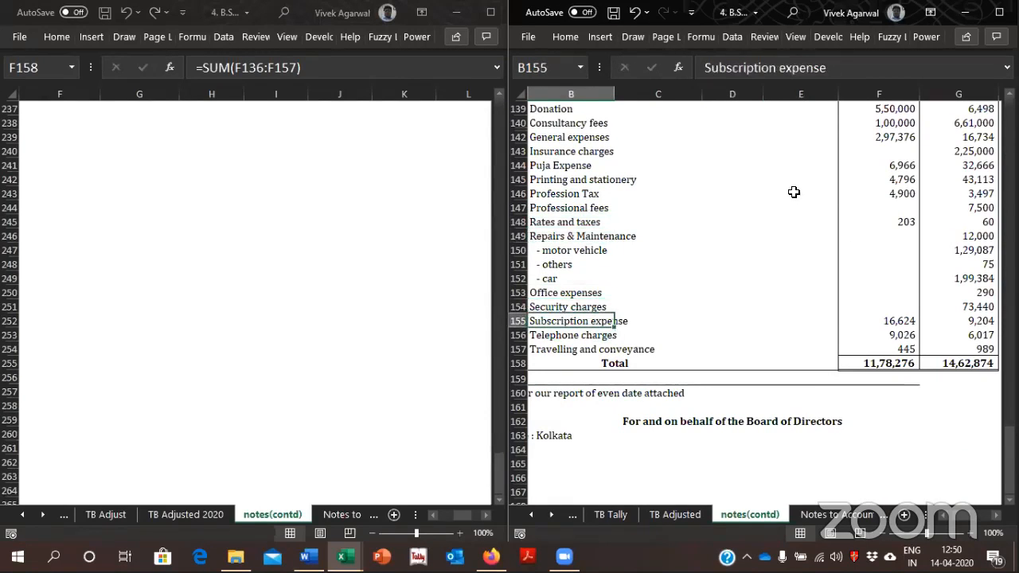
pyautogui.press('Up')
pyautogui.press('Right')
pyautogui.press('Right')
pyautogui.press('Right')
pyautogui.press('Right')
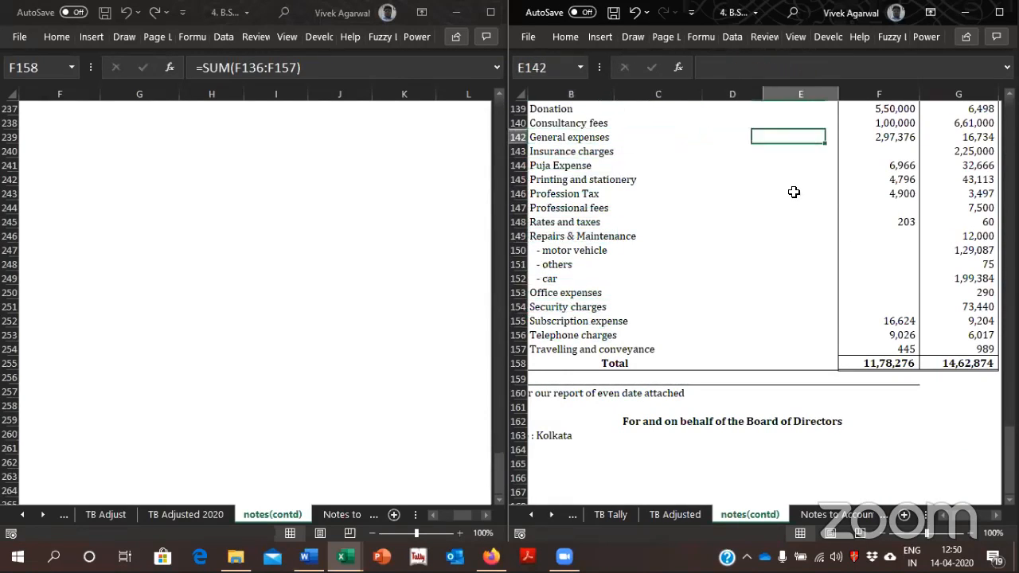
# Copy the label text "General expenses" from cell B142 of the original's notes(contd) sheet, leaving the cell unedited
pyautogui.press('Left')
pyautogui.press('Left')
pyautogui.press('Left')
pyautogui.press('Left')
pyautogui.press('Left')
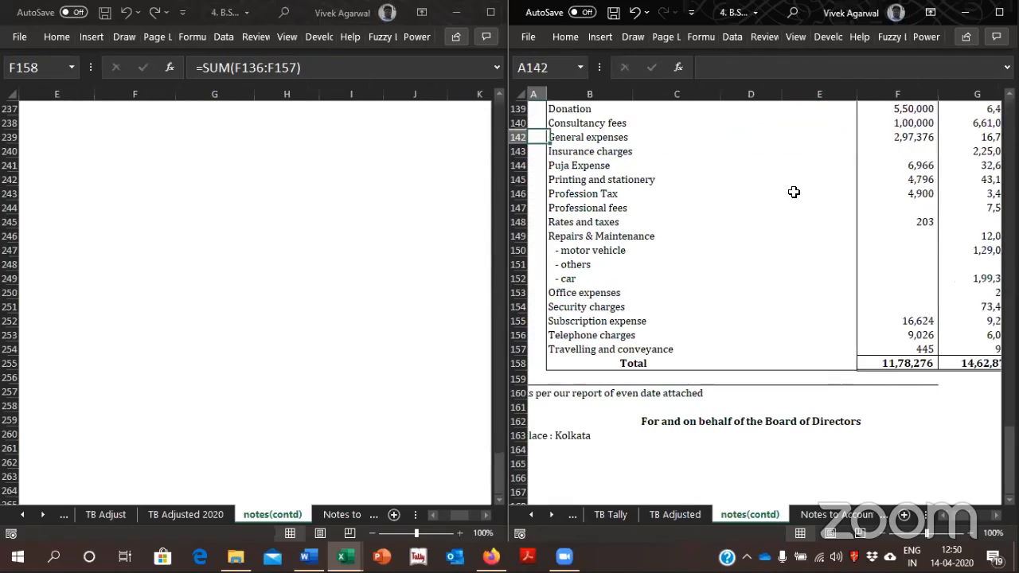
pyautogui.press('Right')
pyautogui.press('F2')
pyautogui.hotkey('shift', 'Left')
pyautogui.hotkey('shift', 'Left')
pyautogui.hotkey('shift', 'Left')
pyautogui.hotkey('shift', 'Left')
pyautogui.hotkey('shift', 'Left')
pyautogui.hotkey('shift', 'Left')
pyautogui.hotkey('shift', 'Left')
pyautogui.hotkey('shift', 'Left')
pyautogui.hotkey('shift', 'Left')
pyautogui.hotkey('shift', 'Left')
pyautogui.hotkey('shift', 'Left')
pyautogui.hotkey('shift', 'Left')
pyautogui.hotkey('shift', 'Left')
pyautogui.hotkey('shift', 'Left')
pyautogui.hotkey('shift', 'Left')
pyautogui.hotkey('shift', 'Left')
pyautogui.hotkey('ctrl', 'c')
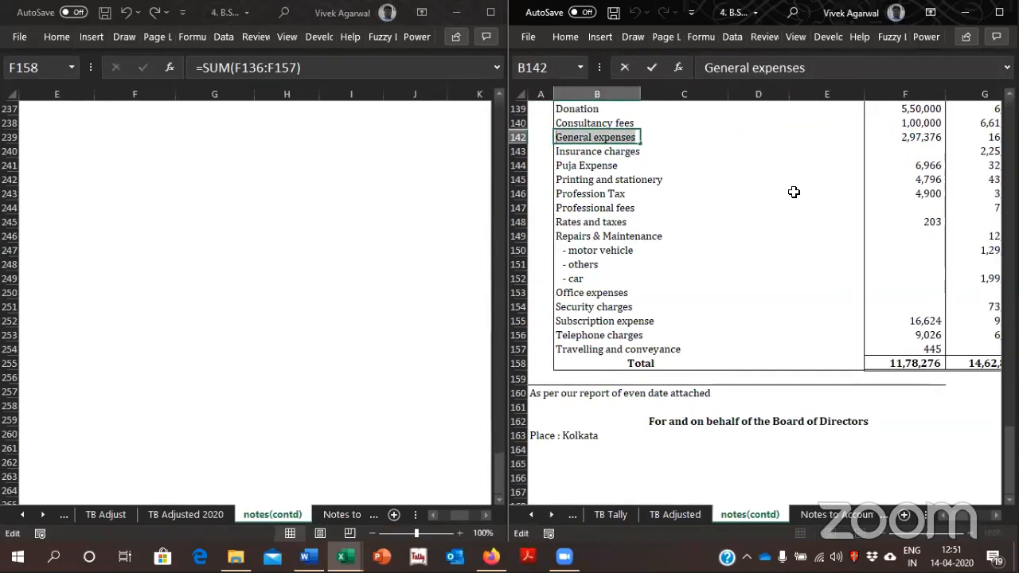
pyautogui.press('Escape')
# Find "General expenses" in the copy's notes(contd) sheet using the copied label and go to its 2019 amount in F142
pyautogui.click(219, 307)
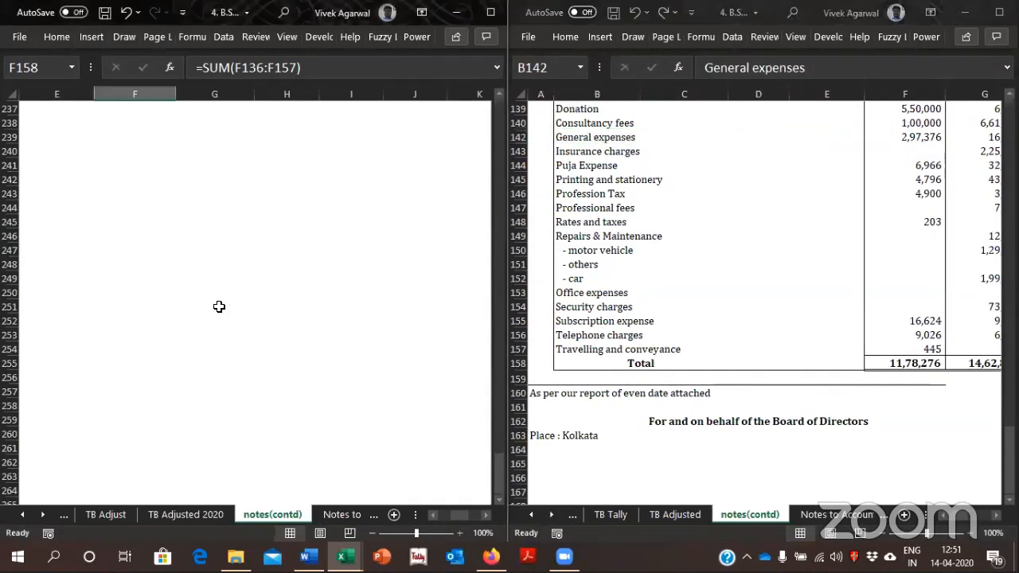
pyautogui.hotkey('ctrl', 'f')
pyautogui.hotkey('ctrl', 'v')
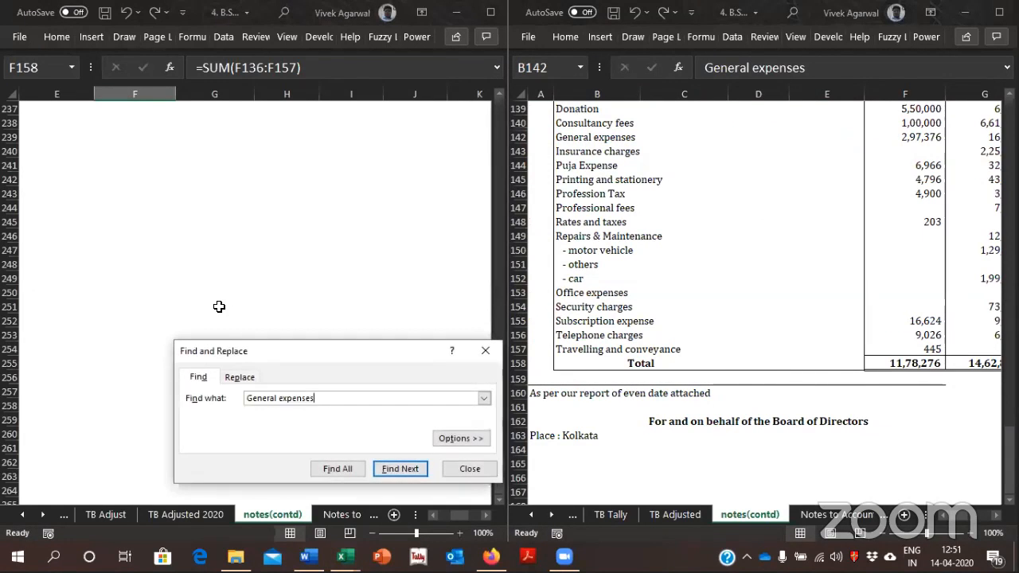
pyautogui.press('Return')
pyautogui.press('Escape')
pyautogui.press('Right')
pyautogui.press('Right')
pyautogui.press('Right')
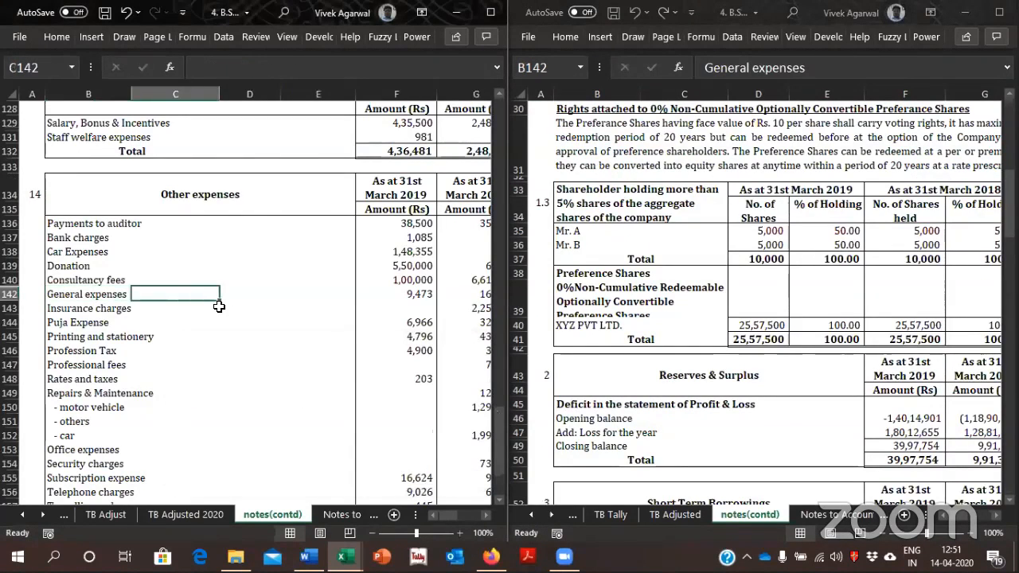
pyautogui.press('Right')
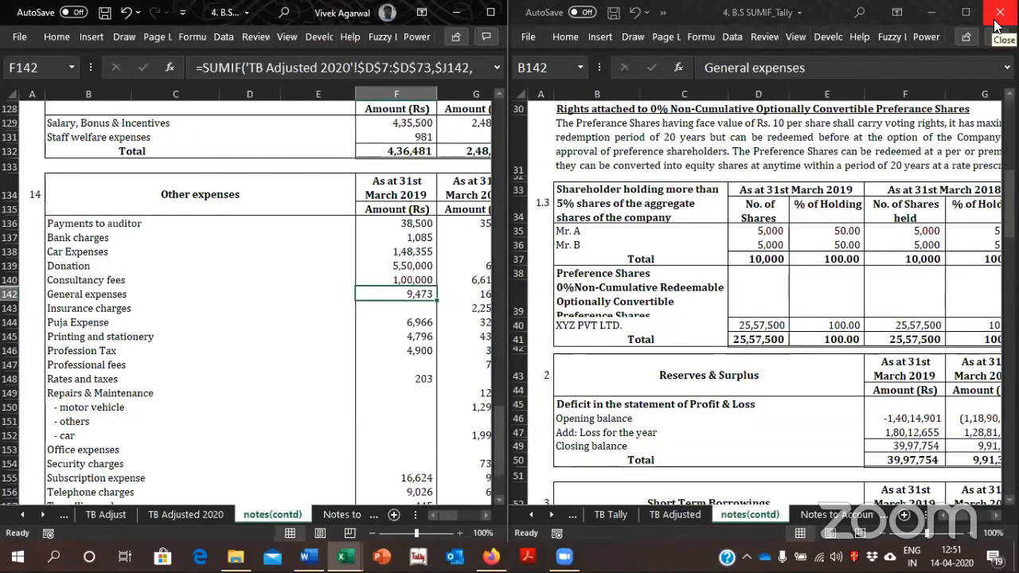
# Close the original workbook and the copy, discarding the changes to 4. B.S SUMIF_Tally - Copy
pyautogui.click(998, 25)
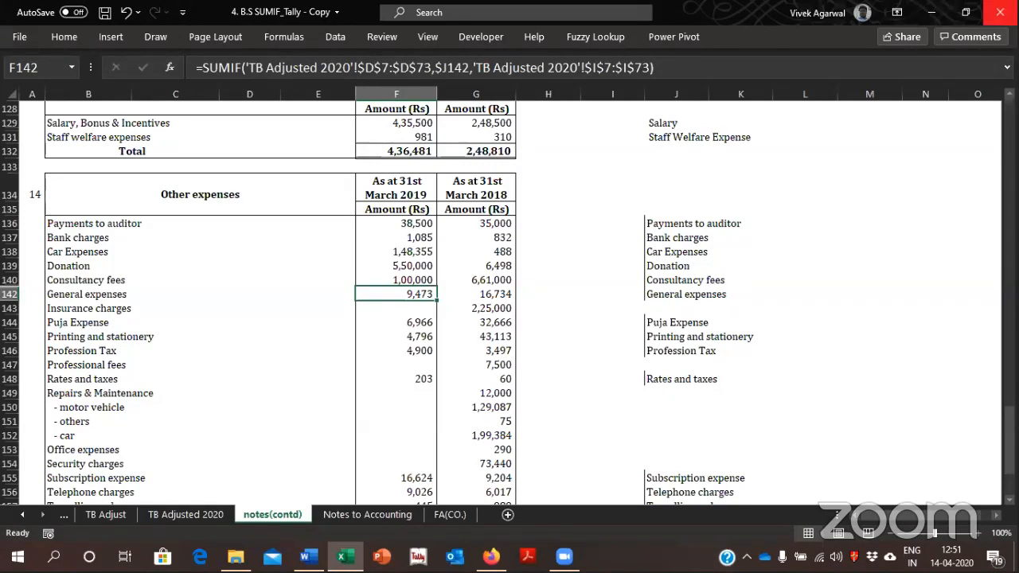
pyautogui.click(999, 12)
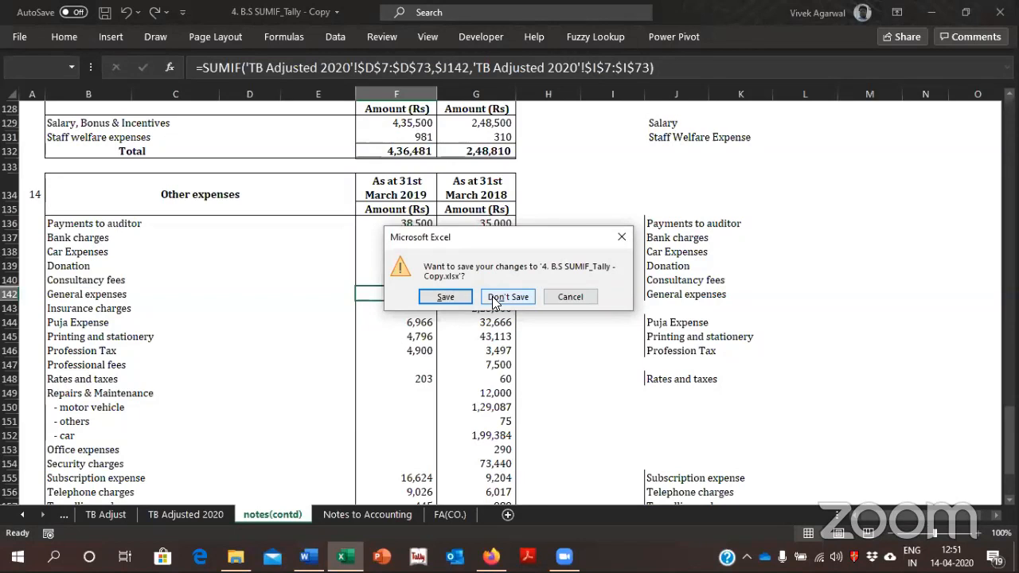
pyautogui.click(507, 296)
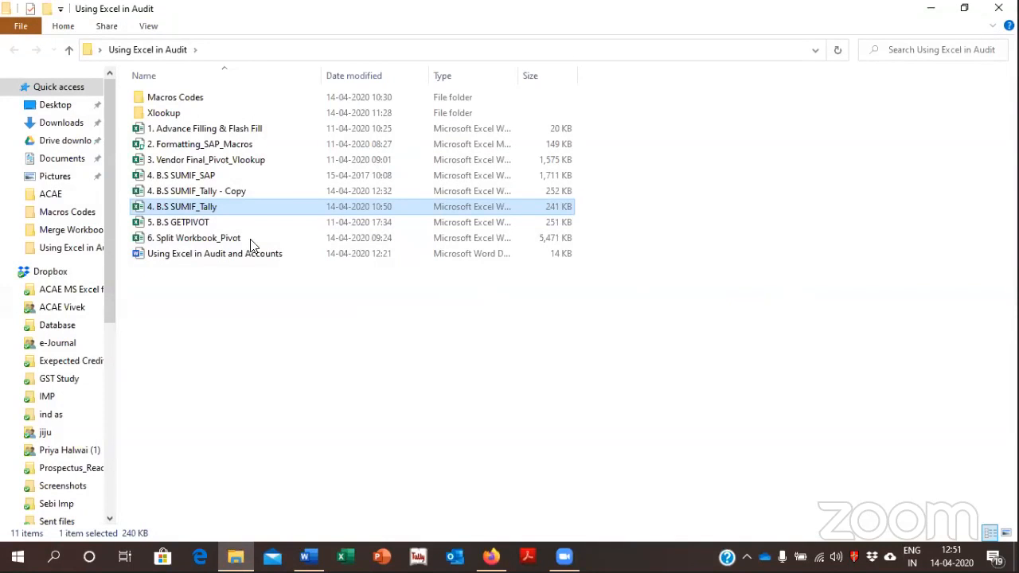
# Look over the files in the Using Excel in Audit folder and open its Macros Codes subfolder
pyautogui.click(195, 145)
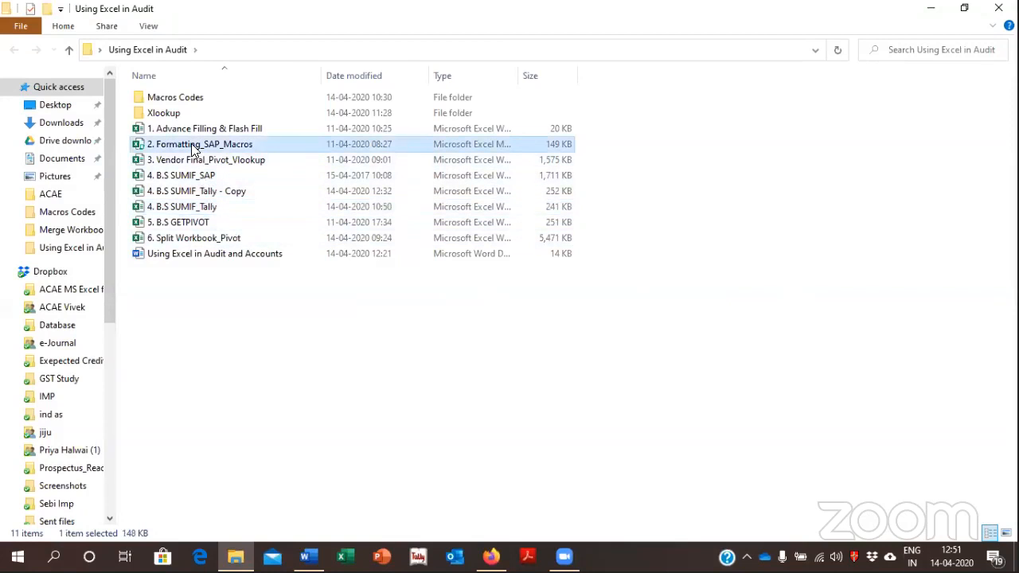
pyautogui.press('Down')
pyautogui.press('Down')
pyautogui.press('Down')
pyautogui.press('Down')
pyautogui.press('Down')
pyautogui.press('Down')
pyautogui.press('Up')
pyautogui.press('Up')
pyautogui.press('Up')
pyautogui.press('Up')
pyautogui.press('Up')
pyautogui.press('Up')
pyautogui.press('Up')
pyautogui.press('Up')
pyautogui.press('Up')
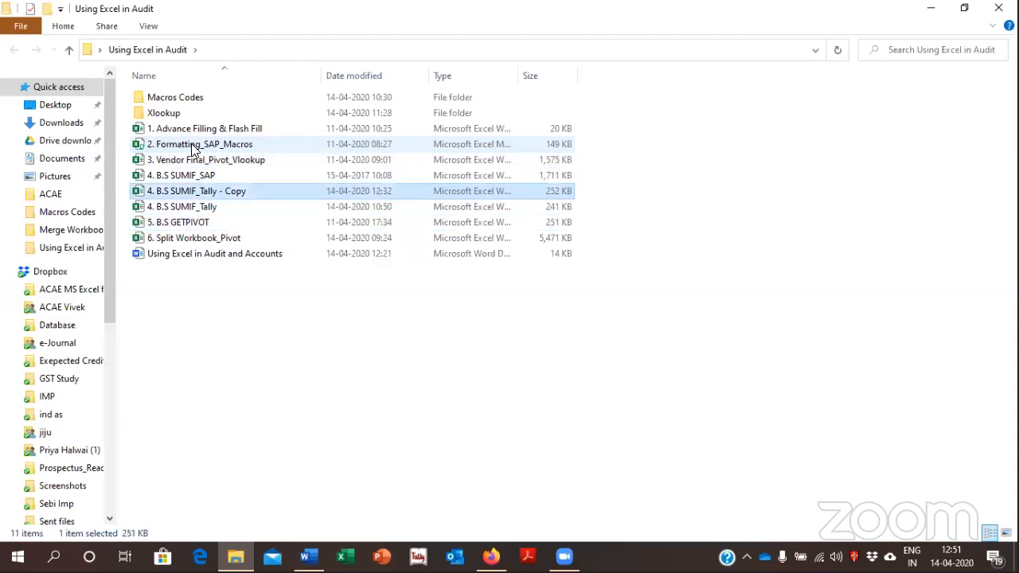
pyautogui.press('Return')
# Open the Clean Tally Dr and Cr folder, look through its files down to TrialBal_Sample, and return to Macros Codes
pyautogui.press('Down')
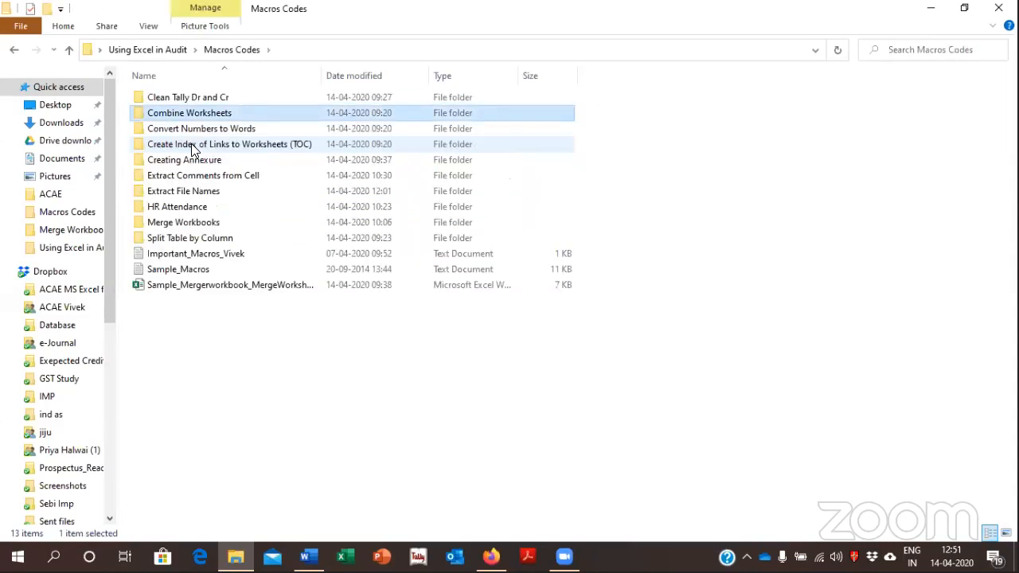
pyautogui.press('Up')
pyautogui.press('Return')
pyautogui.press('Down')
pyautogui.press('Down')
pyautogui.press('Down')
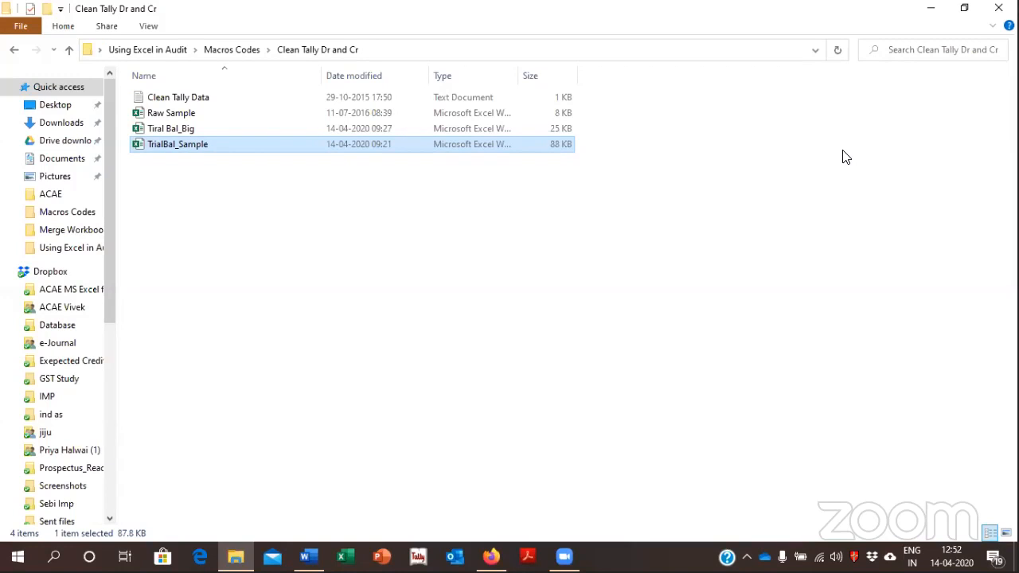
pyautogui.click(650, 255)
pyautogui.press('BackSpace')
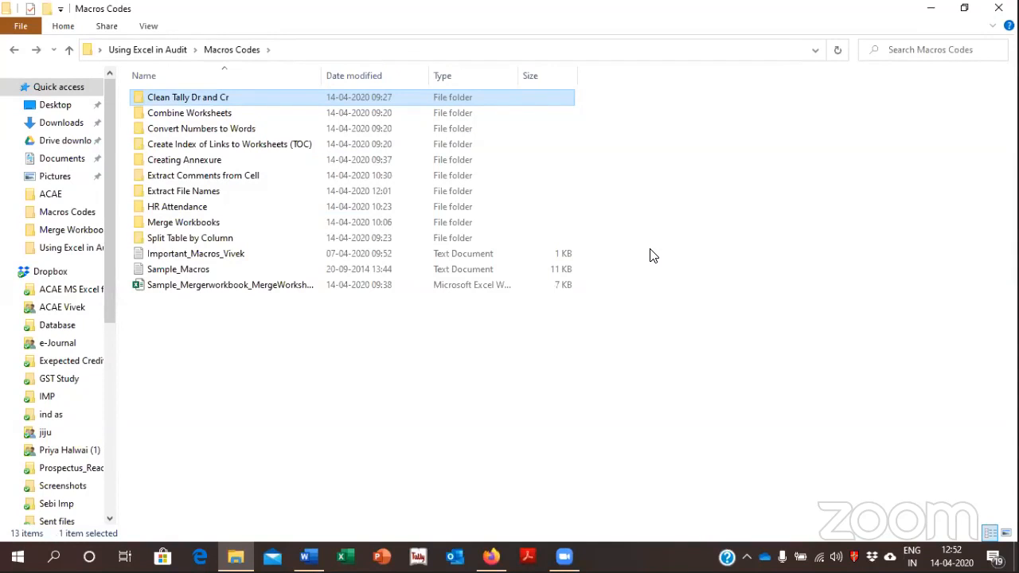
pyautogui.press('Return')
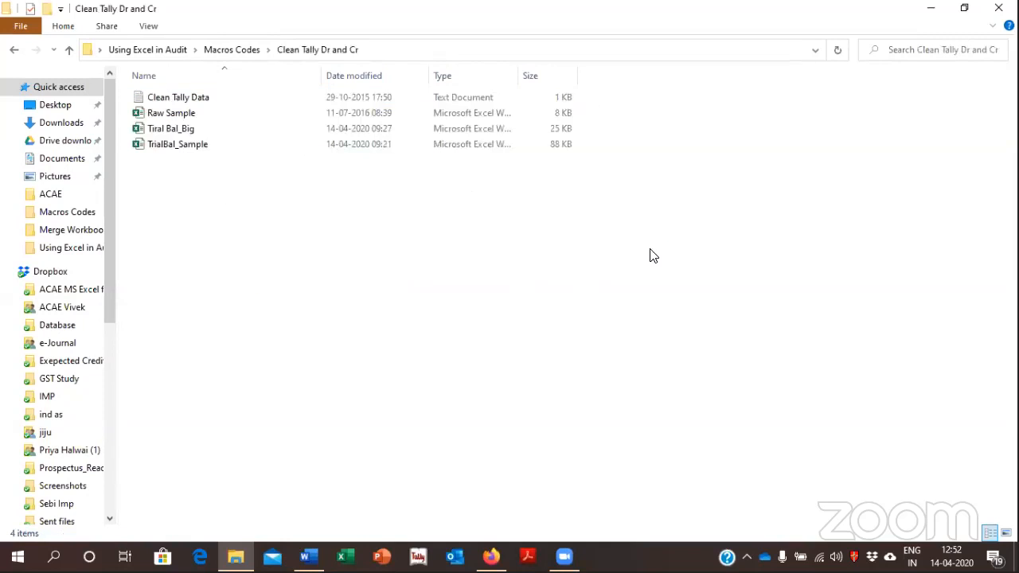
pyautogui.press('Down')
pyautogui.press('BackSpace')
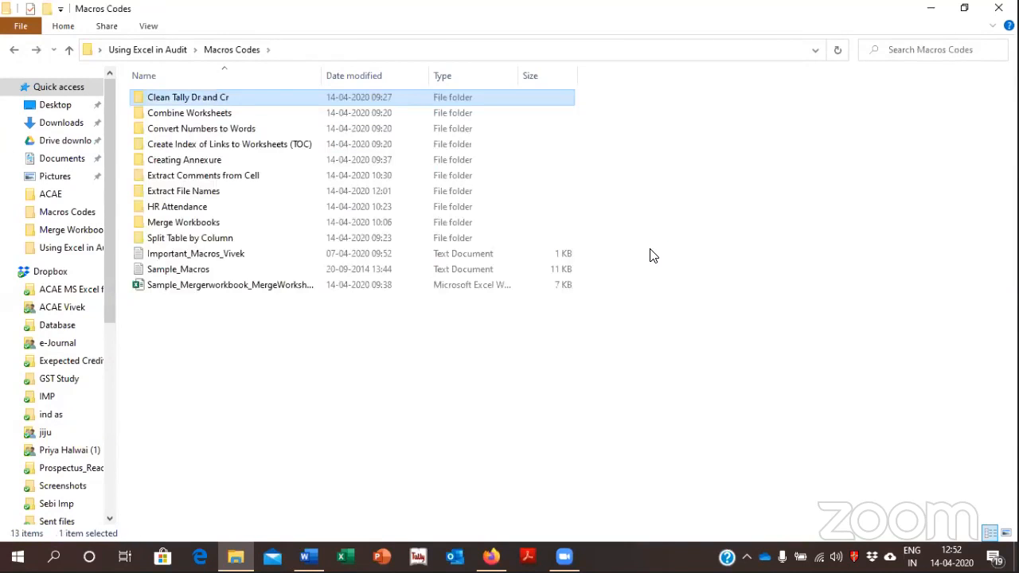
pyautogui.press('Return')
pyautogui.press('BackSpace')
# Open the macro-enabled Cash Book workbook from the Creating Annexure folder and enable its content
pyautogui.press('Down')
pyautogui.press('Down')
pyautogui.press('Down')
pyautogui.press('Down')
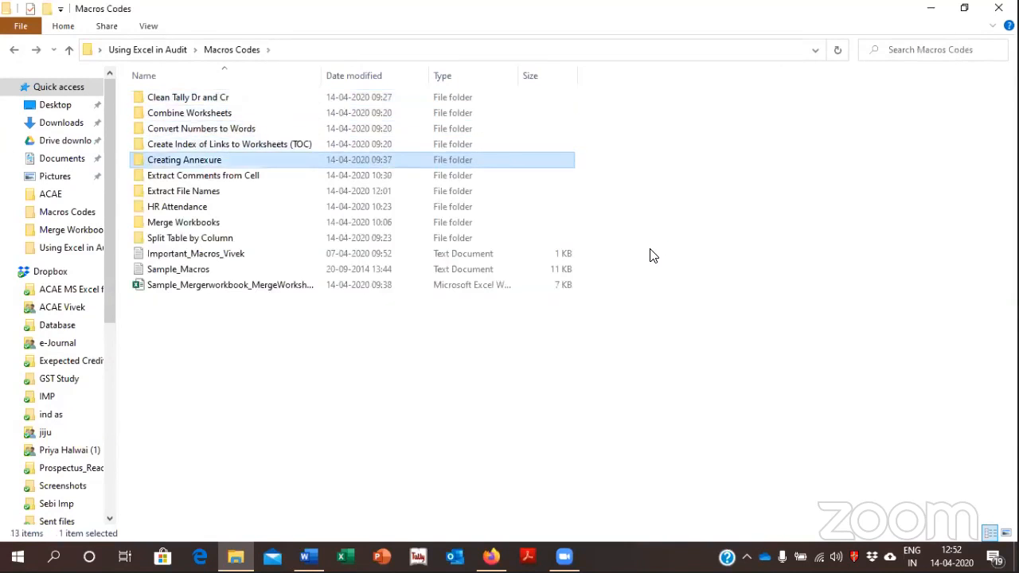
pyautogui.press('Return')
pyautogui.press('Down')
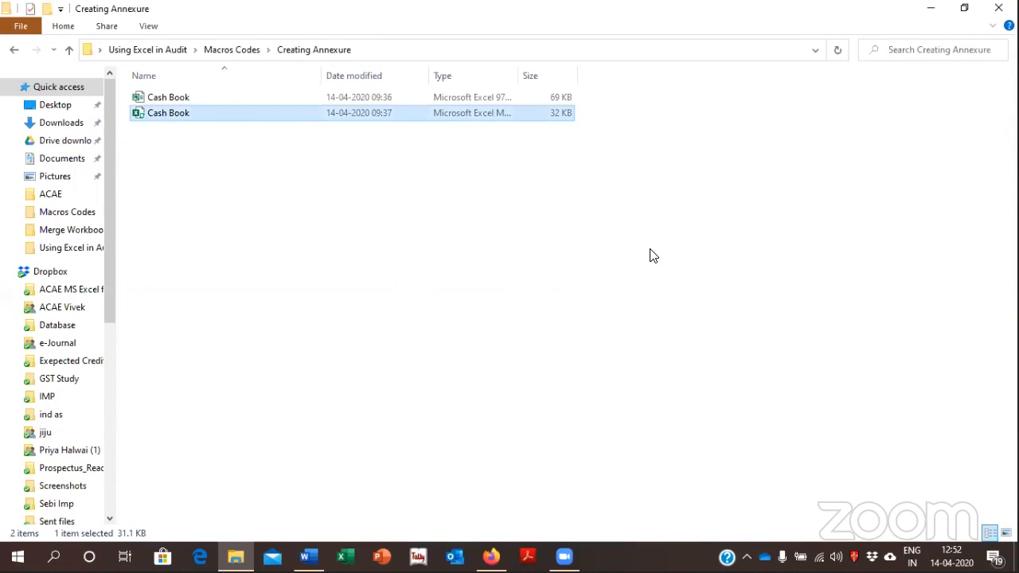
pyautogui.press('Return')
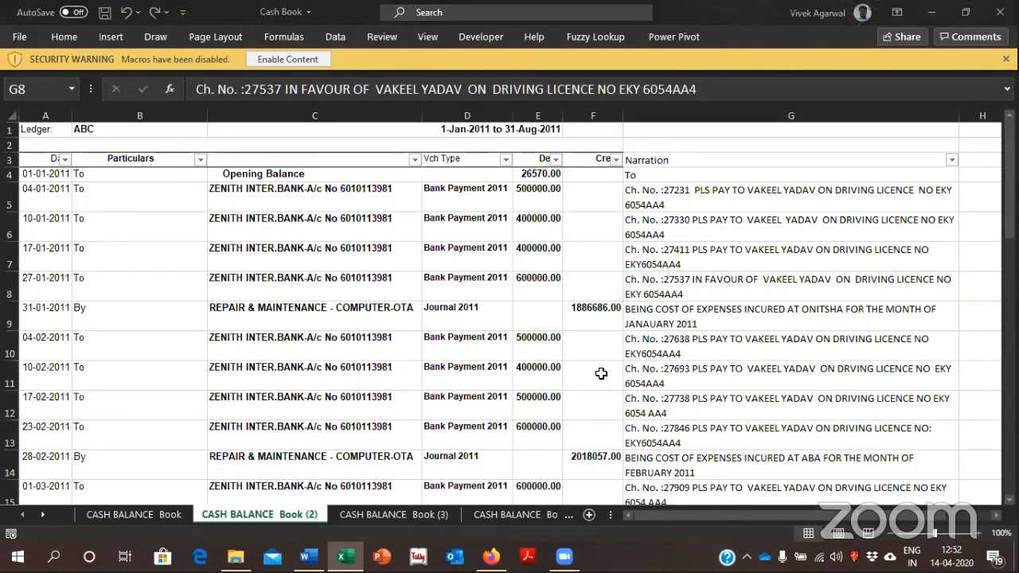
pyautogui.click(283, 47)
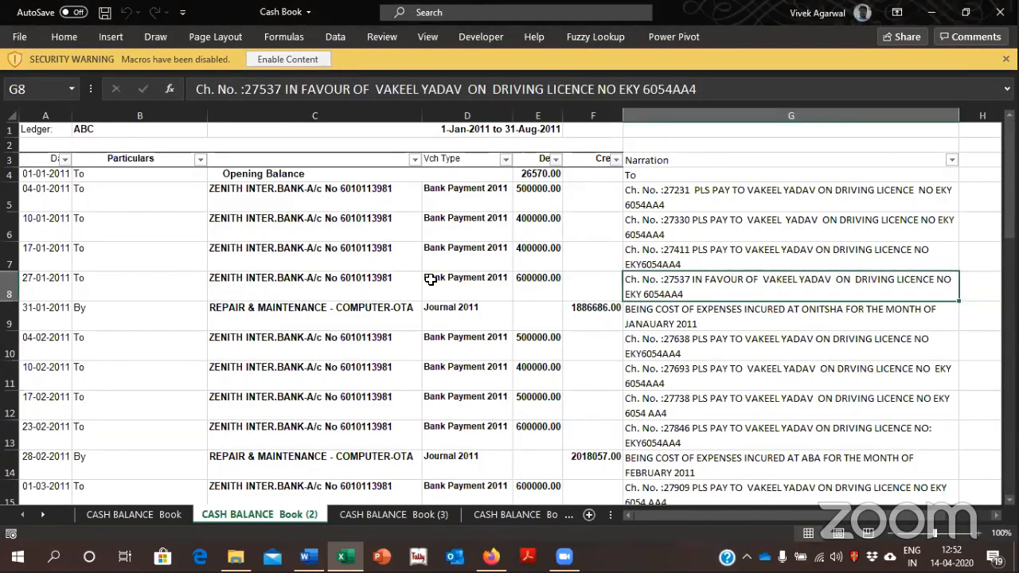
pyautogui.click(293, 62)
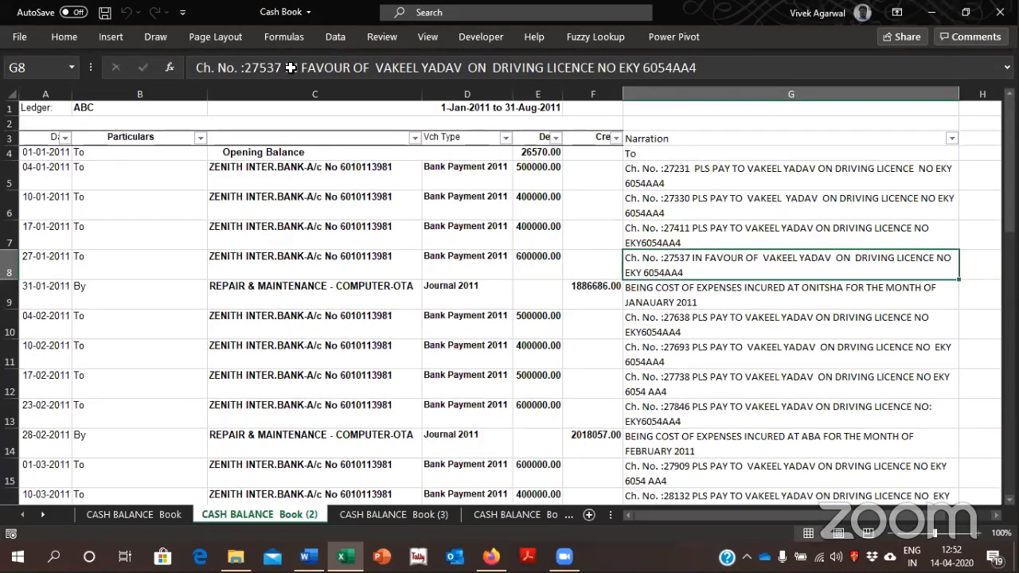
# Compare the CASH BALANCE Book and CASH BALANCE Book (2) sheets and go to F5 in CASH BALANCE Book (3)
pyautogui.click(462, 338)
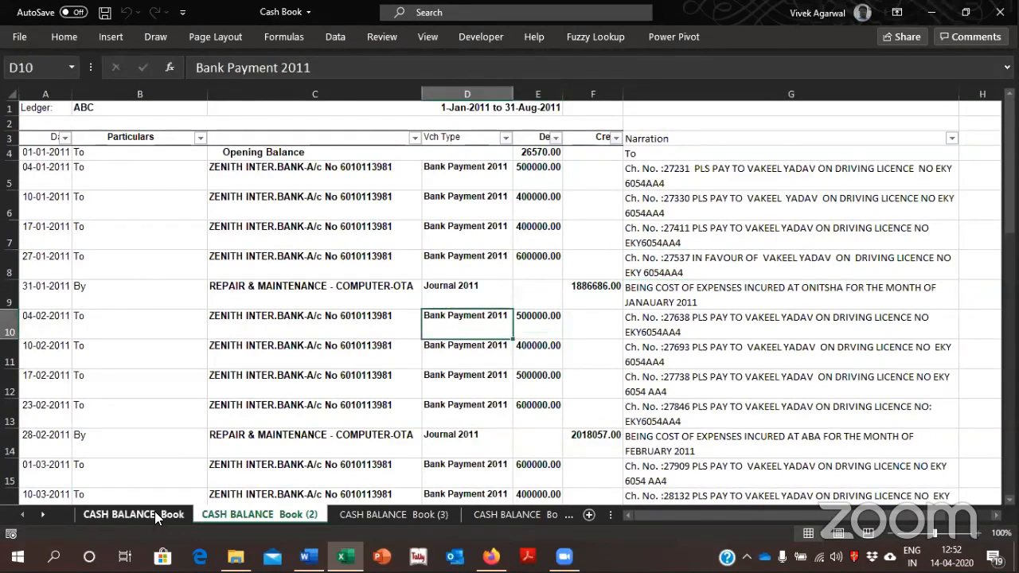
pyautogui.click(159, 515)
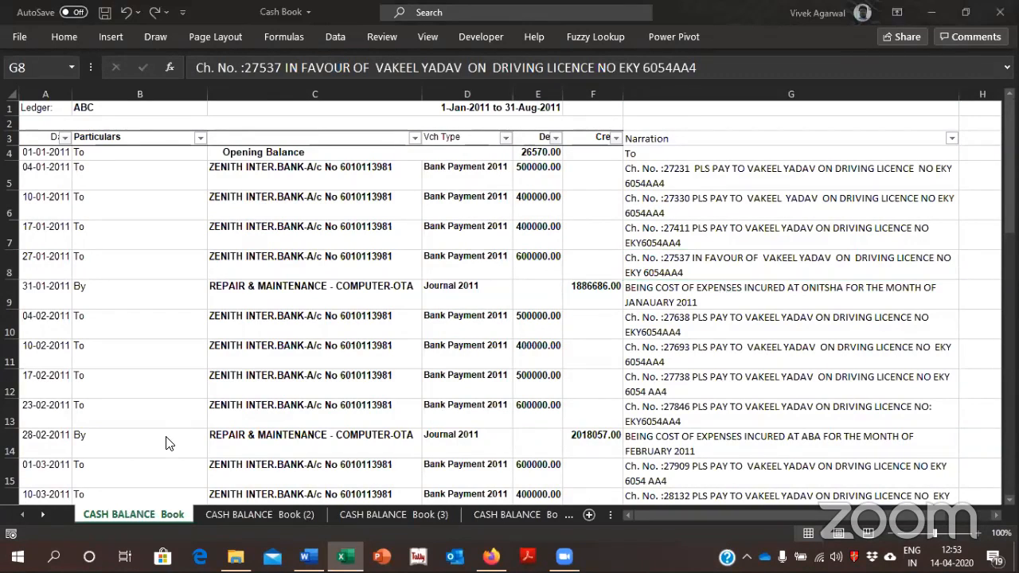
pyautogui.click(213, 514)
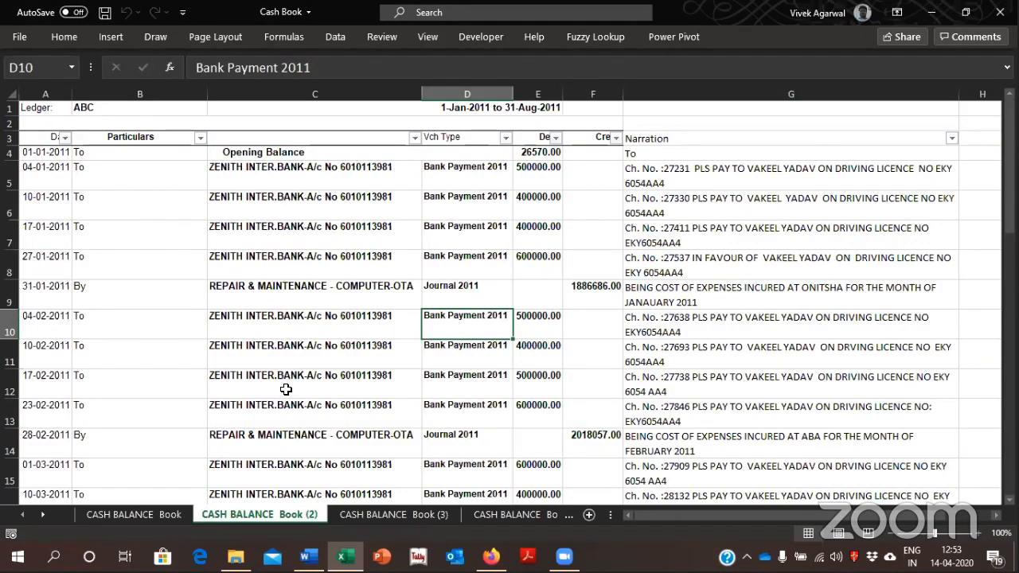
pyautogui.hotkey('ctrl', 'pagedown')
pyautogui.press('Down')
pyautogui.press('Down')
pyautogui.press('Down')
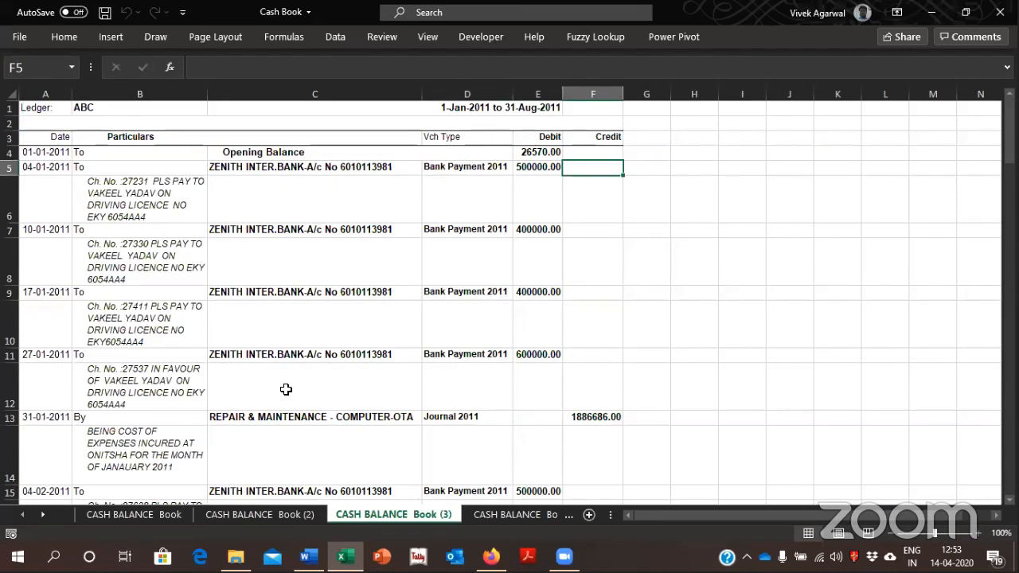
# Try copying the narration in B6 into F5 beside its bank payment entry, and undo the paste
pyautogui.press('Left')
pyautogui.press('Left')
pyautogui.press('Left')
pyautogui.press('Left')
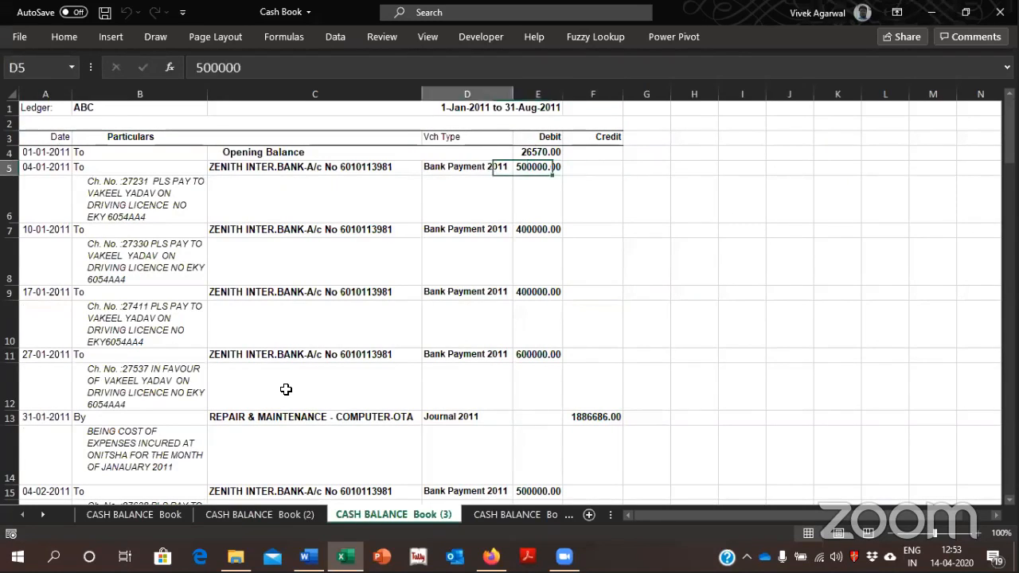
pyautogui.press('Down')
pyautogui.hotkey('ctrl', 'c')
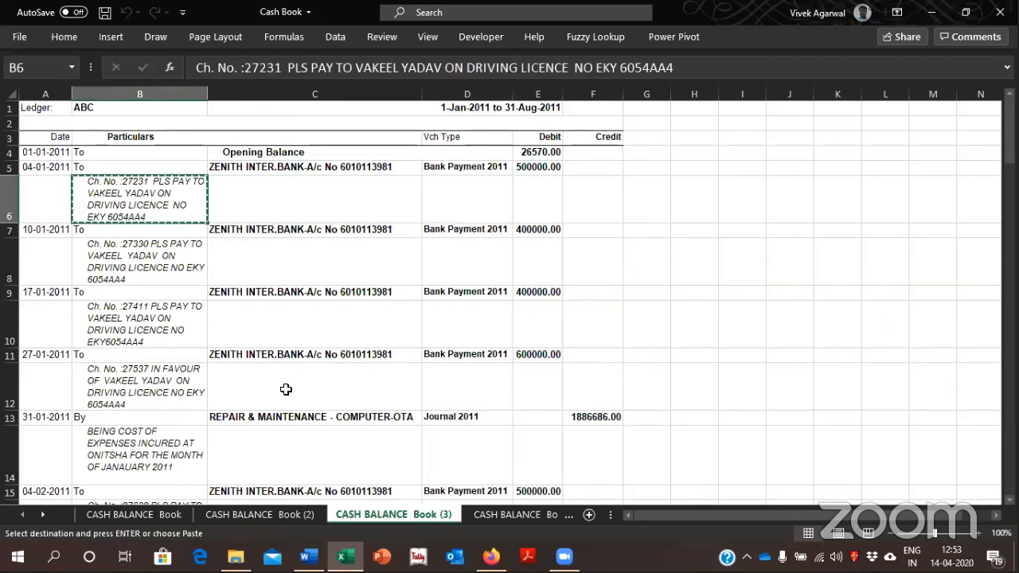
pyautogui.press('Right')
pyautogui.press('Right')
pyautogui.press('Right')
pyautogui.press('Right')
pyautogui.press('Up')
pyautogui.press('Return')
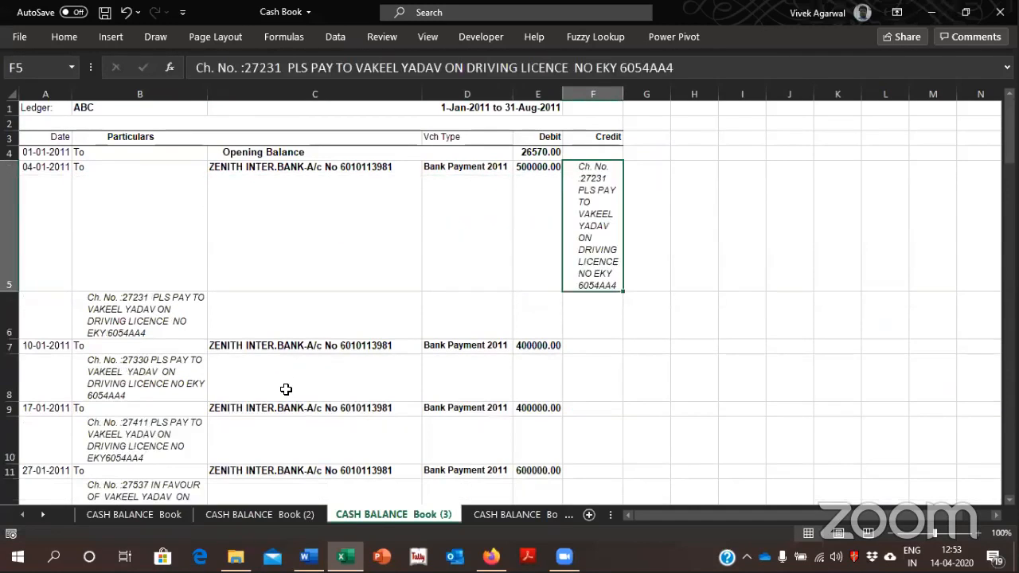
pyautogui.hotkey('ctrl', 'z')
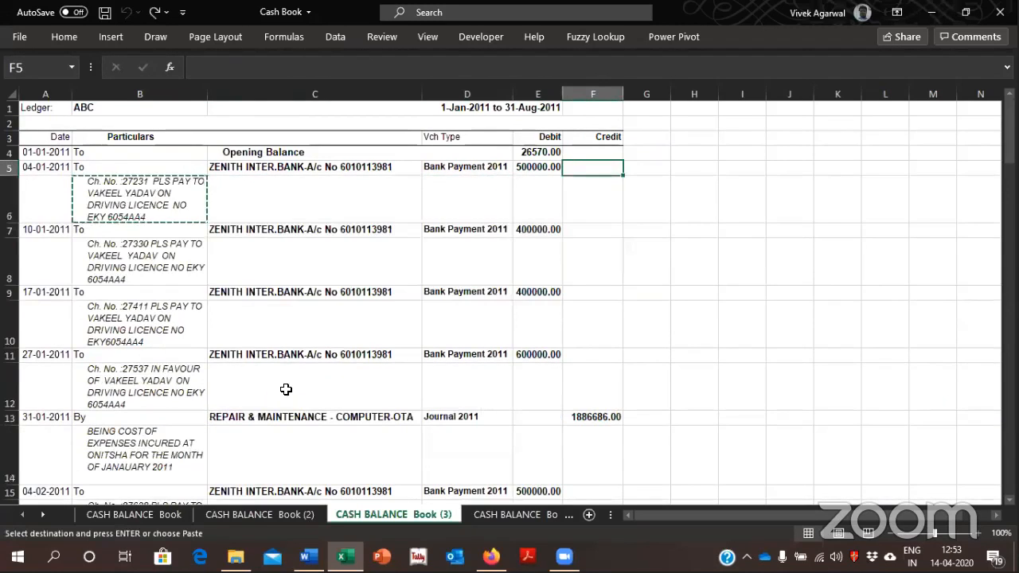
pyautogui.press('Escape')
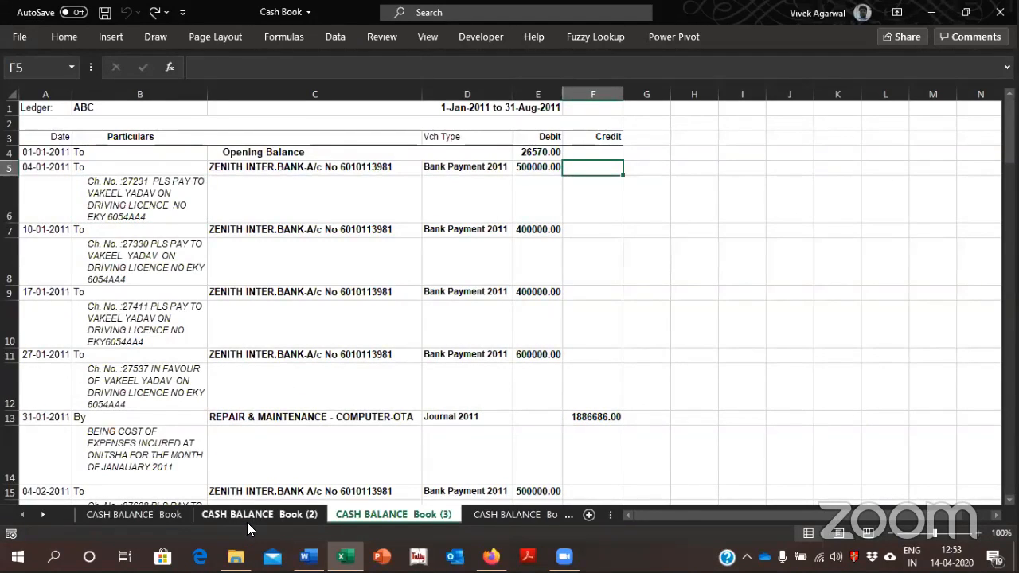
# Try linking F5 to the narration with the formula =B6 and fit column F's width to it
pyautogui.write('=')
pyautogui.press('Left')
pyautogui.press('Left')
pyautogui.press('Left')
pyautogui.press('Left')
pyautogui.press('Down')
pyautogui.hotkey('ctrl', 'Return')
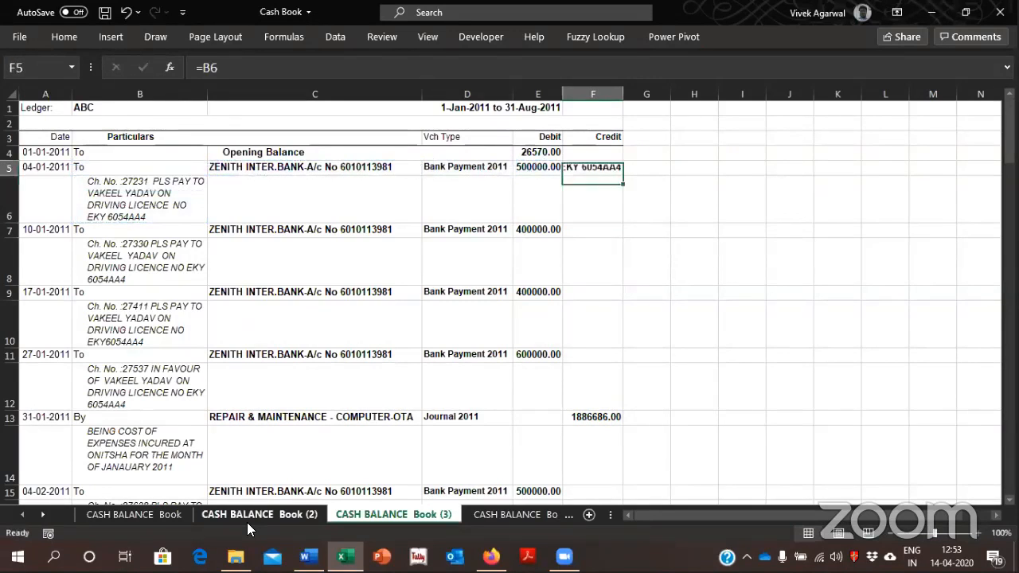
pyautogui.hotkey('alt', 'h')
pyautogui.press('o')
pyautogui.press('i')
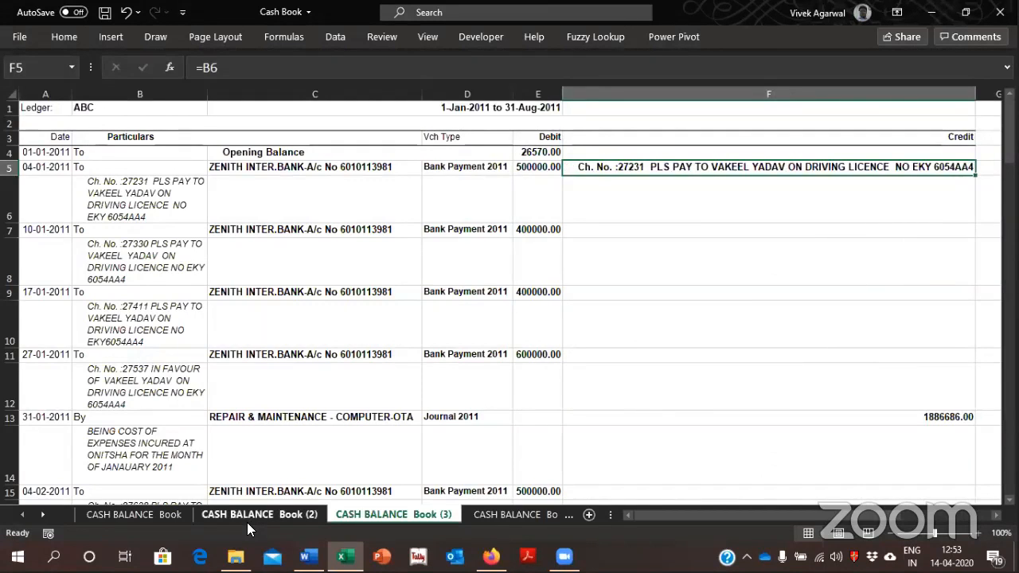
# Undo the width change of column F and clear the trial formula from F5
pyautogui.hotkey('ctrl', 'c')
pyautogui.press('Left')
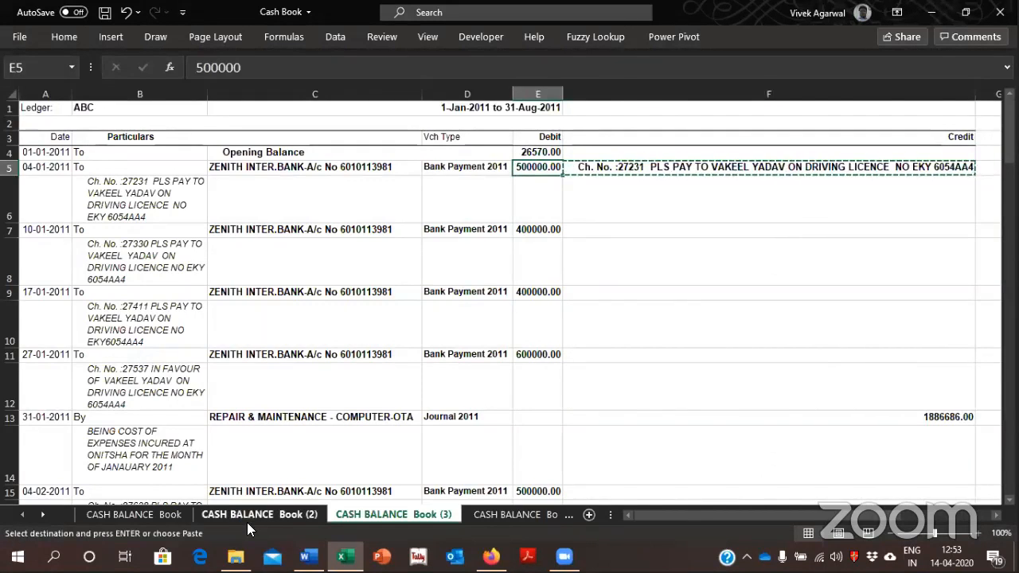
pyautogui.hotkey('ctrl', 'z')
pyautogui.press('Escape')
pyautogui.press('Right')
pyautogui.press('Left')
pyautogui.press('Delete')
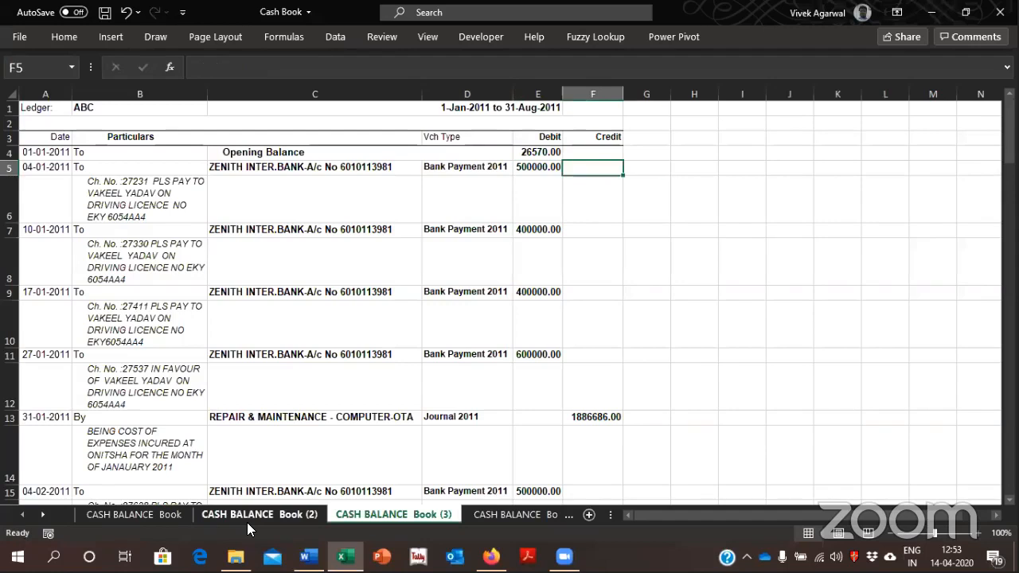
# Add a Narration heading in G3 and enter the formula =B5 in G4 below it
pyautogui.press('Right')
pyautogui.press('Up')
pyautogui.press('Up')
pyautogui.write('Narration')
pyautogui.press('Return')
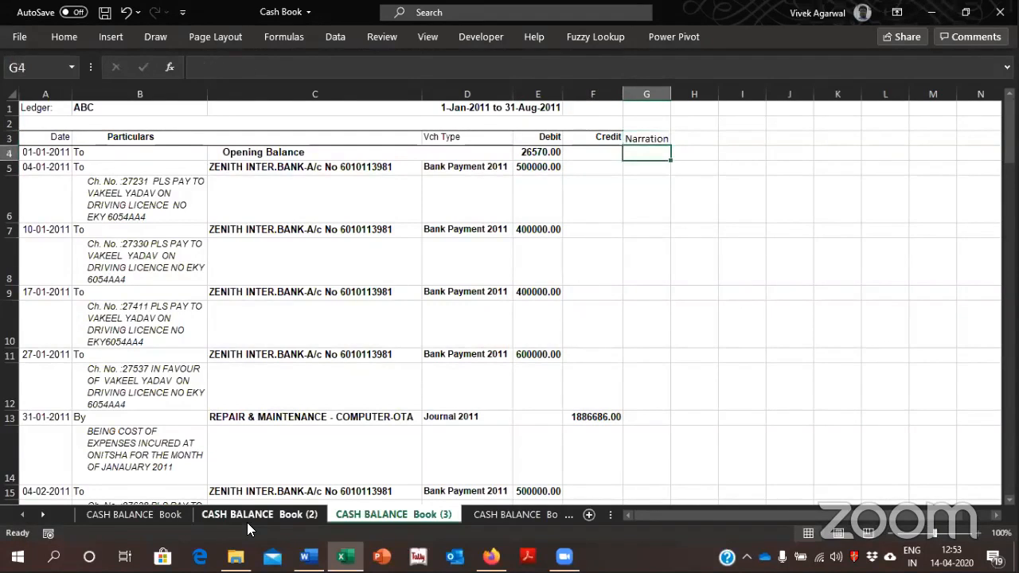
pyautogui.write('=')
pyautogui.press('Down')
pyautogui.press('Left')
pyautogui.press('Left')
pyautogui.press('Left')
pyautogui.press('Left')
pyautogui.press('Left')
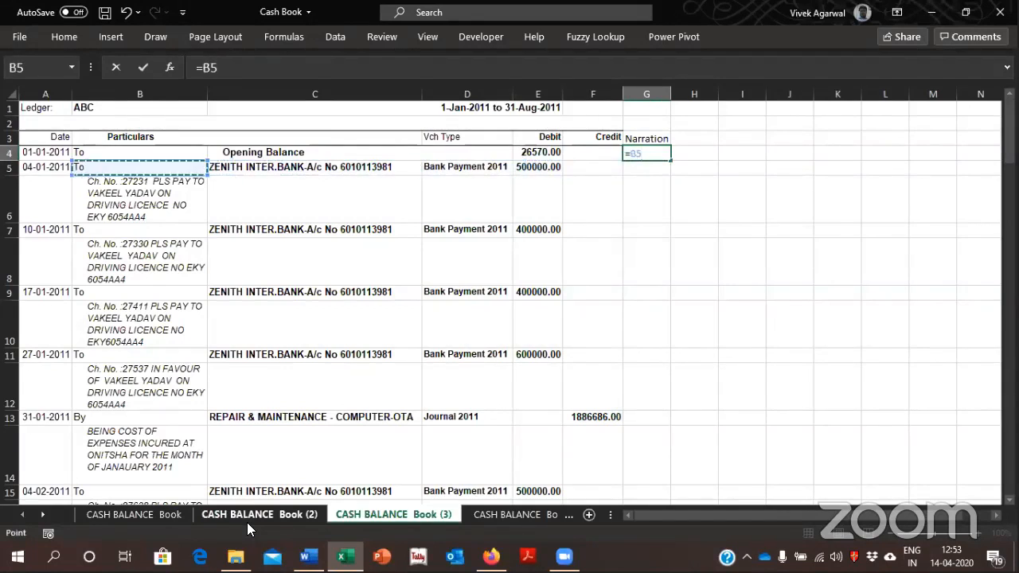
pyautogui.hotkey('ctrl', 'Return')
# Copy the G4 formula down the Narration column to the ledger's last row, G79
pyautogui.hotkey('ctrl', 'c')
pyautogui.press('Left')
pyautogui.press('Left')
pyautogui.press('Left')
pyautogui.press('Left')
pyautogui.press('Left')
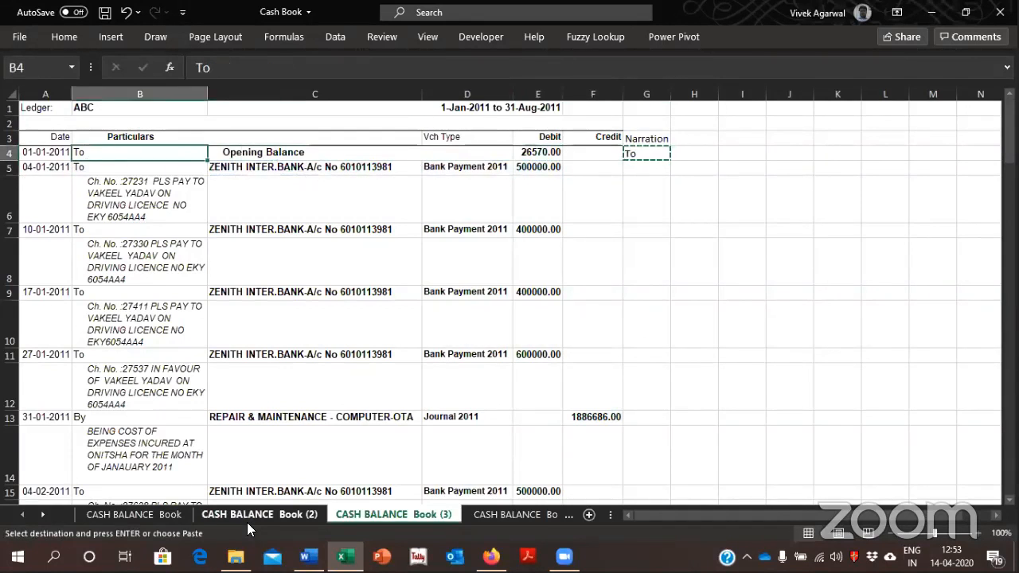
pyautogui.press('Right')
pyautogui.press('Down')
pyautogui.press('Down')
pyautogui.press('Down')
pyautogui.press('Down')
pyautogui.press('Down')
pyautogui.press('Down')
pyautogui.press('Down')
pyautogui.press('Down')
pyautogui.press('Down')
pyautogui.press('Down')
pyautogui.press('Down')
pyautogui.press('Down')
pyautogui.press('Down')
pyautogui.press('Down')
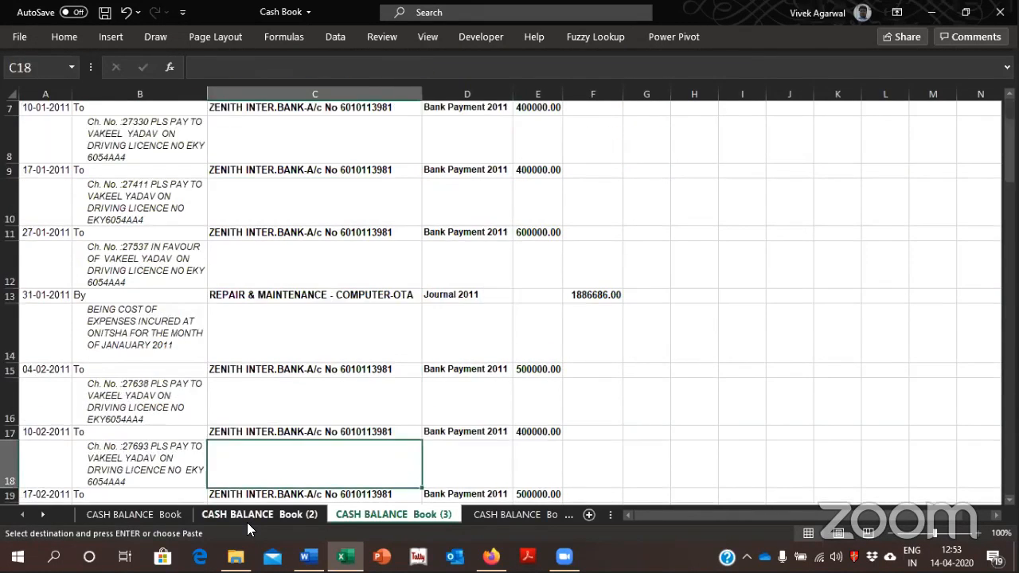
pyautogui.press('Right')
pyautogui.press('Right')
pyautogui.press('Right')
pyautogui.press('Right')
pyautogui.hotkey('ctrl', 'Down')
pyautogui.press('Left')
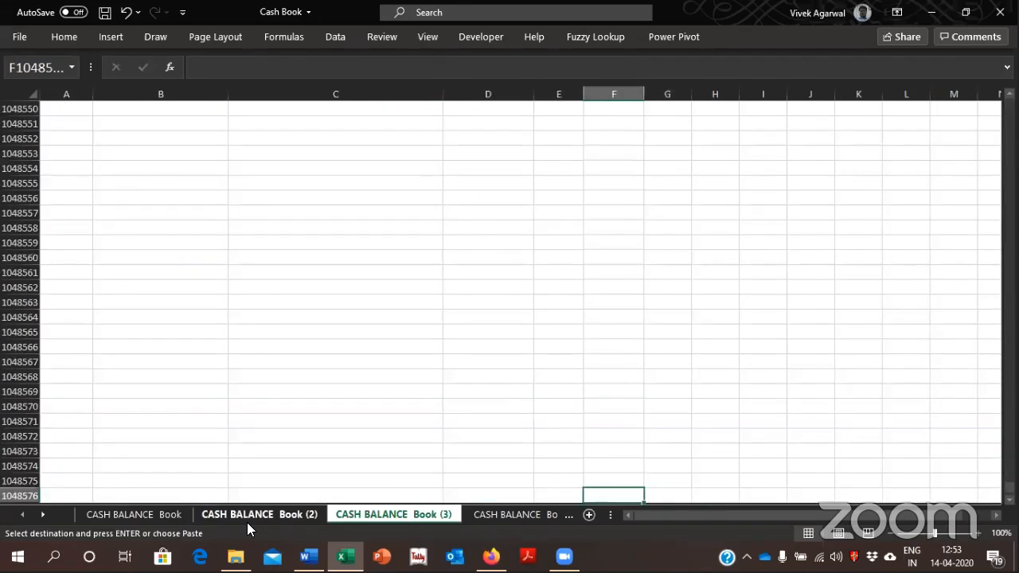
pyautogui.hotkey('ctrl', 'Up')
pyautogui.press('Right')
pyautogui.press('Return')
pyautogui.hotkey('ctrl', 'c')
pyautogui.hotkey('ctrl', 'shift', 'Up')
pyautogui.press('Return')
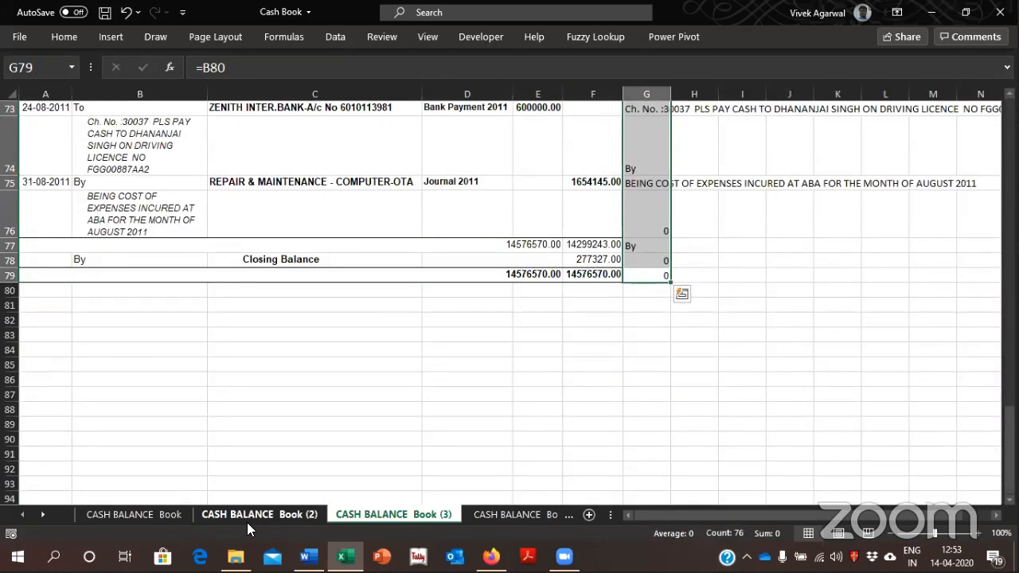
# Fit column G's width to the narration text
pyautogui.hotkey('ctrl', 'c')
pyautogui.hotkey('alt', 'h')
pyautogui.press('o')
pyautogui.press('i')
pyautogui.hotkey('ctrl', 'Up')
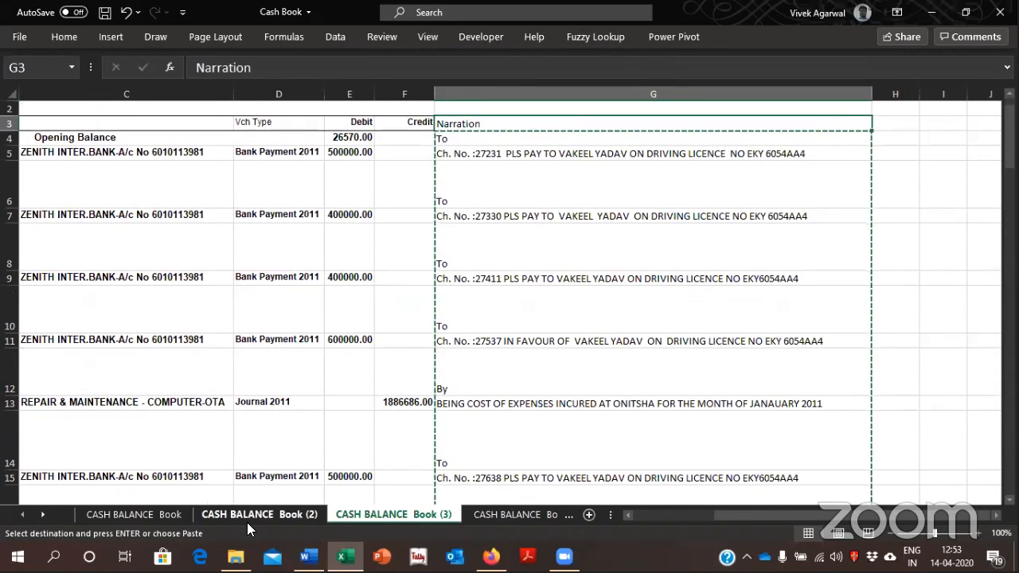
pyautogui.press('Escape')
# Convert the Narration formulas in G4:G79 to fixed values with Paste Special Values
pyautogui.press('Down')
pyautogui.hotkey('ctrl', 'shift', 'Down')
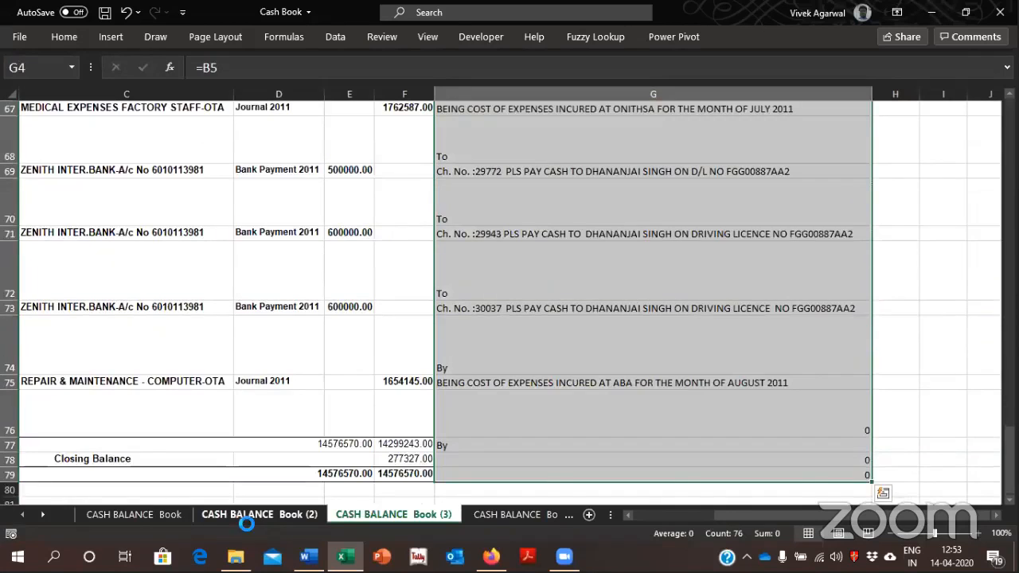
pyautogui.hotkey('ctrl', 'c')
pyautogui.hotkey('alt', 'e')
pyautogui.press('s')
pyautogui.press('v')
pyautogui.press('Return')
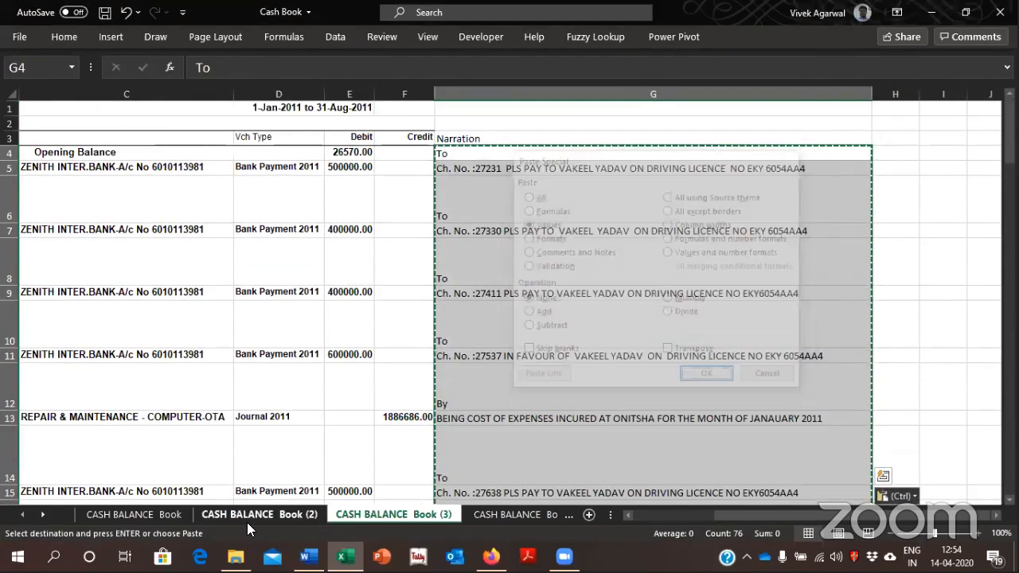
pyautogui.press('Escape')
# Apply a filter to the cash book table from the row 3 headings down to row 79, including Narration
pyautogui.press('Left')
pyautogui.press('Right')
pyautogui.press('Up')
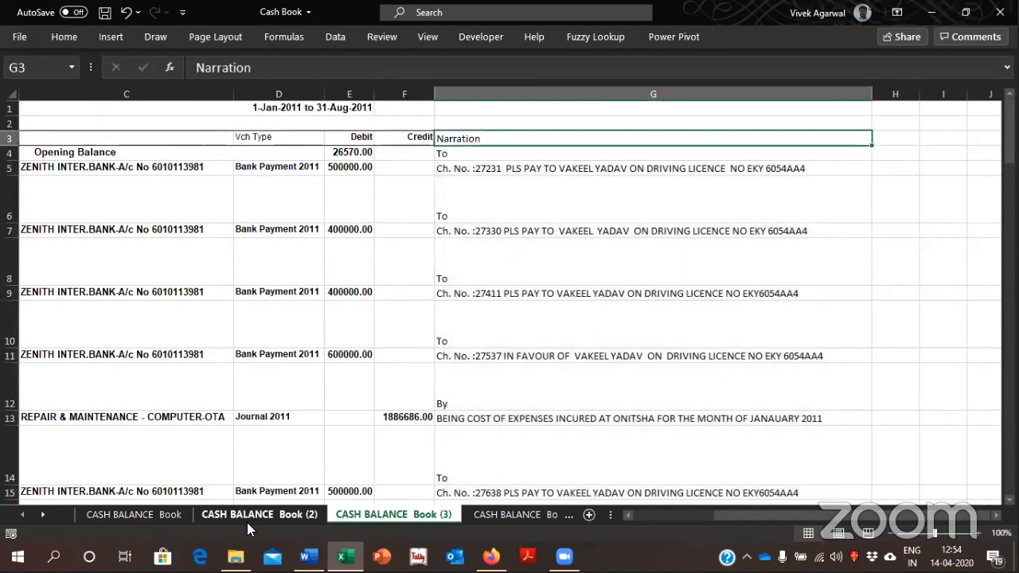
pyautogui.hotkey('ctrl', 'shift', 'Down')
pyautogui.hotkey('ctrl', 'shift', 'Left')
pyautogui.hotkey('ctrl', 'shift', 'Left')
pyautogui.hotkey('ctrl', 'shift', 'Left')
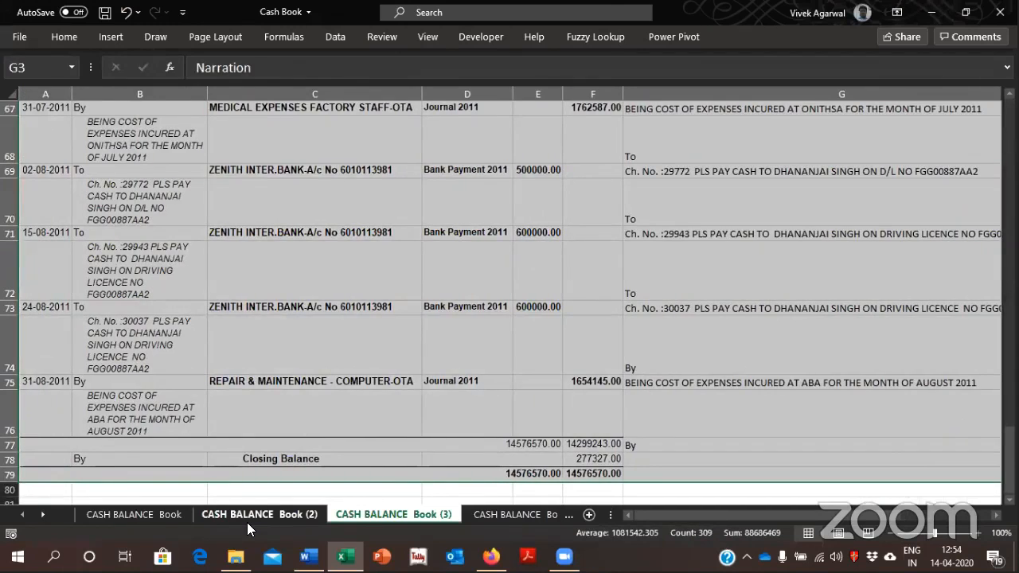
pyautogui.hotkey('alt', 'd')
pyautogui.press('f')
pyautogui.press('f')
pyautogui.press('Up')
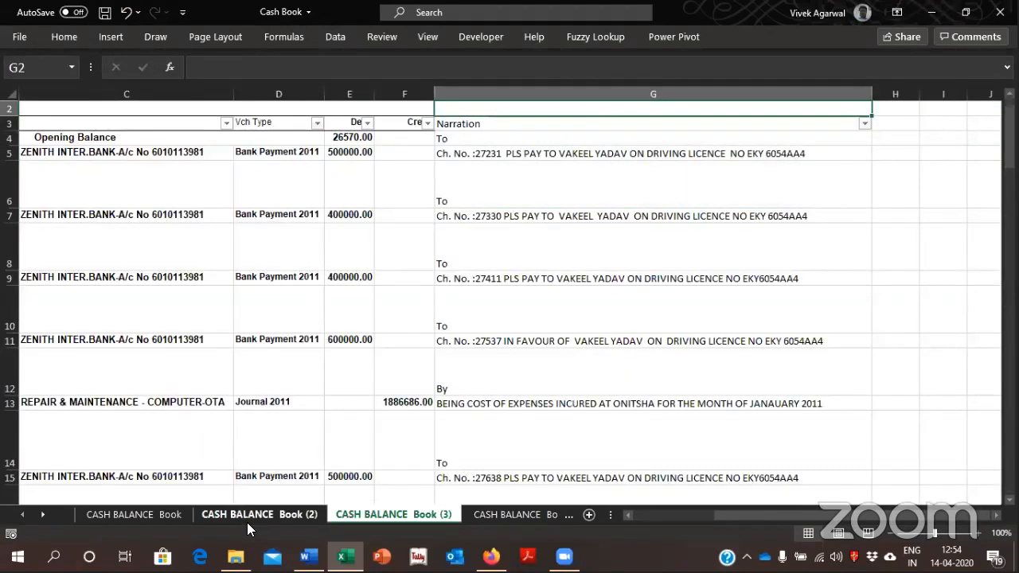
# Unmerge all merged cells in the cash book table from the row 3 headings downward
pyautogui.press('Down')
pyautogui.press('Left')
pyautogui.press('Left')
pyautogui.press('Left')
pyautogui.press('Left')
pyautogui.press('Left')
pyautogui.press('Left')
pyautogui.press('Right')
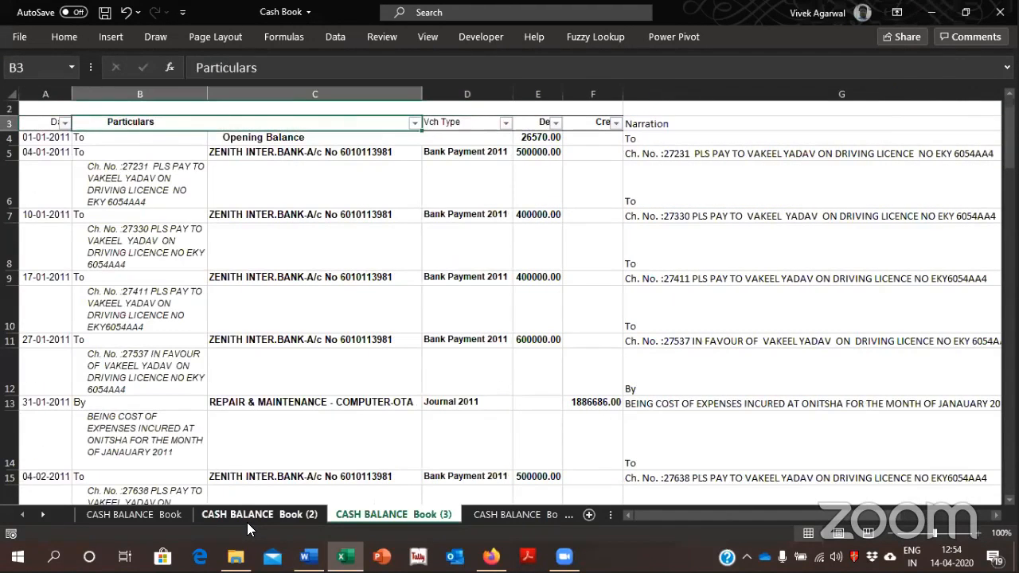
pyautogui.hotkey('ctrl', 'shift', 'End')
pyautogui.hotkey('alt', 'h')
pyautogui.press('m')
pyautogui.press('u')
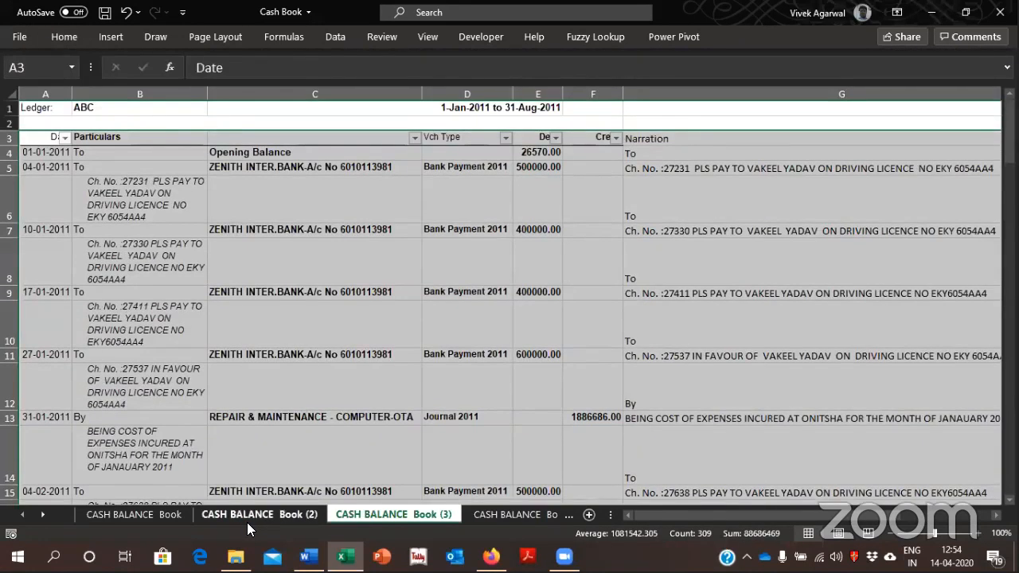
pyautogui.press('Up')
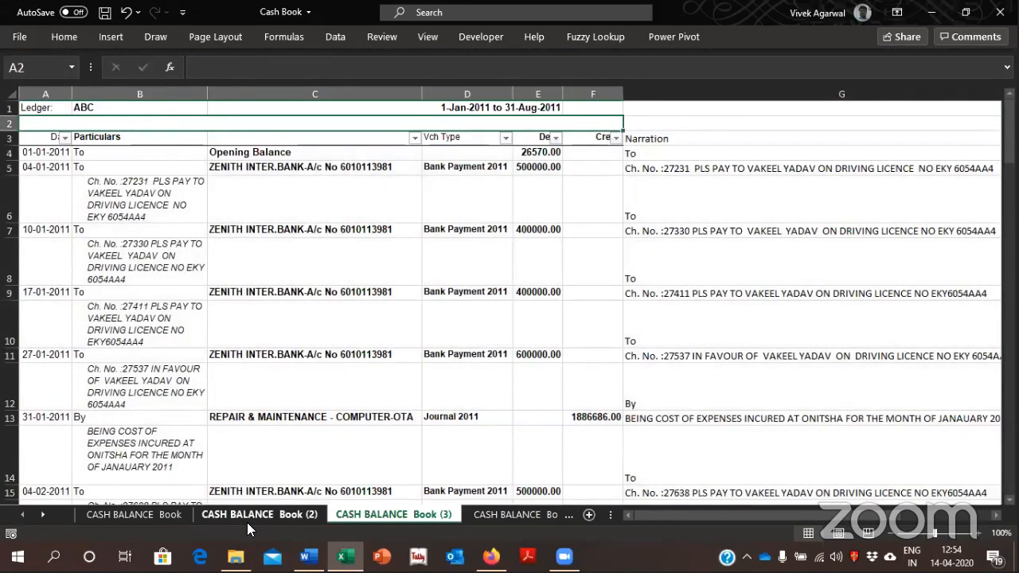
# Remove the existing filter and apply a new one from the row 3 headings, so that the Particulars column is included
pyautogui.press('Down')
pyautogui.press('Right')
pyautogui.press('Right')
pyautogui.press('Left')
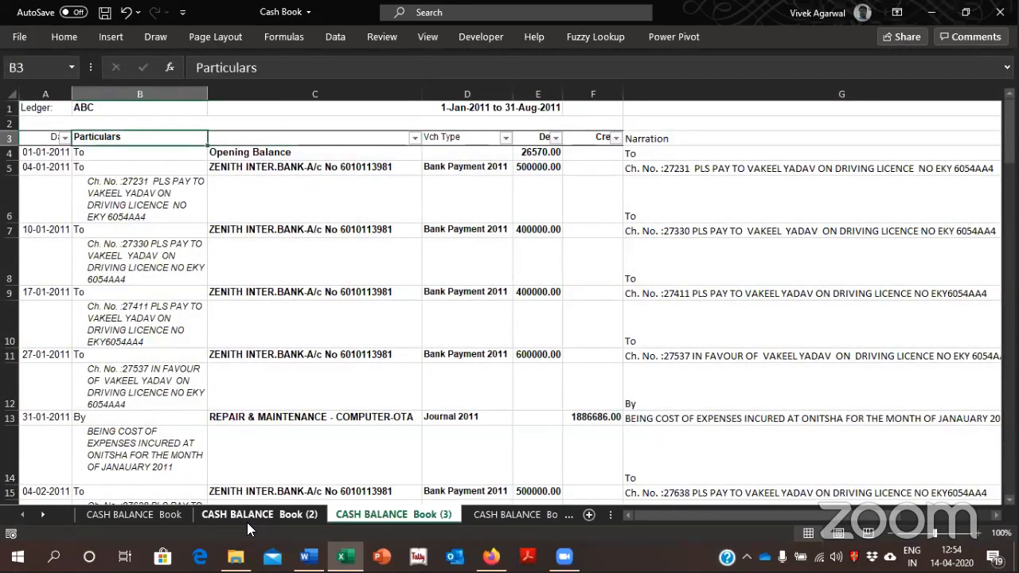
pyautogui.press('Right')
pyautogui.press('Right')
pyautogui.hotkey('ctrl', 'shift', 'End')
pyautogui.press('alt')
pyautogui.press('d')
pyautogui.press('f')
pyautogui.press('f')
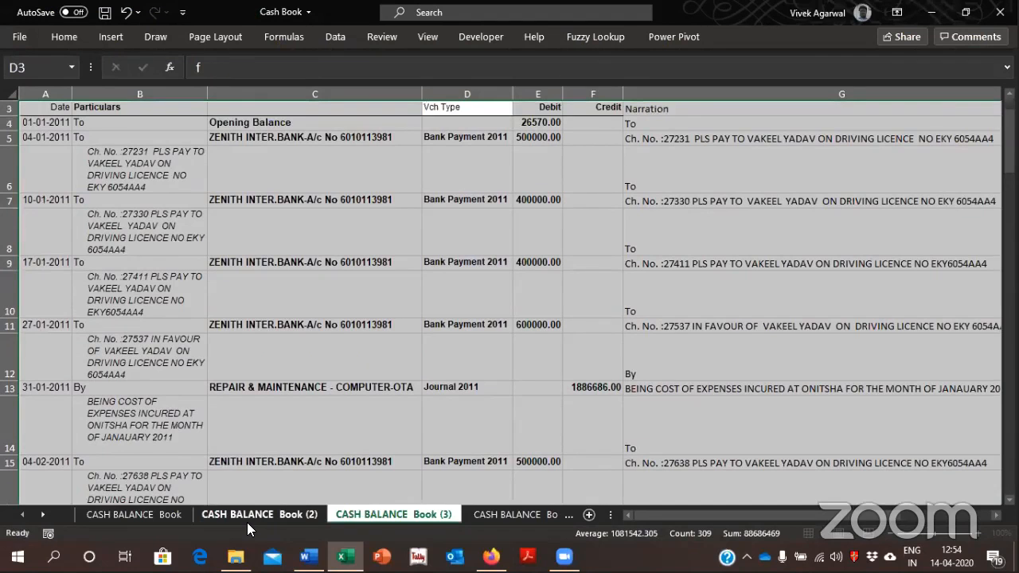
pyautogui.press('alt')
pyautogui.press('d')
pyautogui.press('f')
pyautogui.press('f')
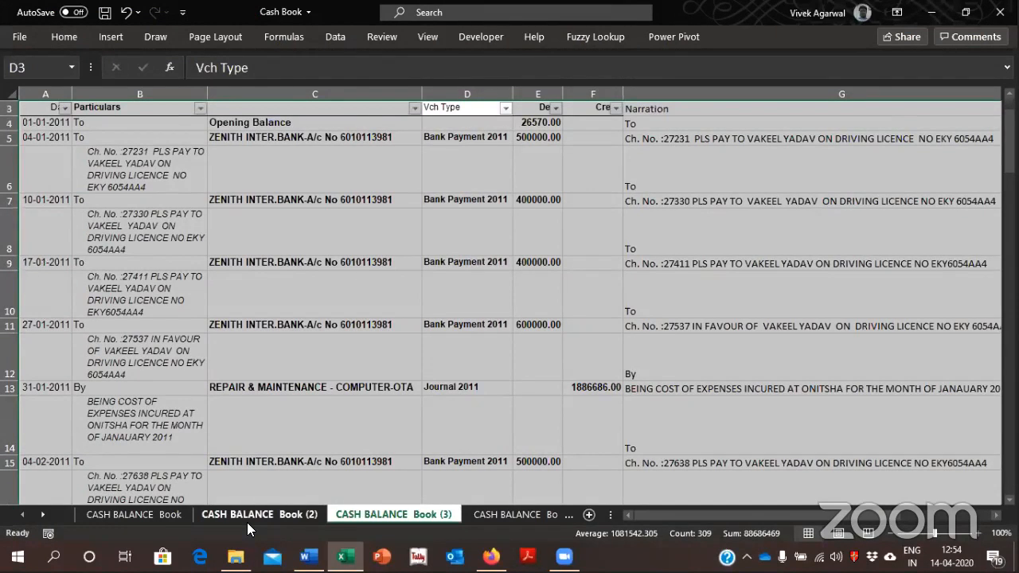
# Filter column C of the cash book table to show only its blank rows
pyautogui.press('Left')
pyautogui.hotkey('alt', 'Down')
pyautogui.press('Down')
pyautogui.press('Down')
pyautogui.press('Down')
pyautogui.press('Down')
pyautogui.press('Down')
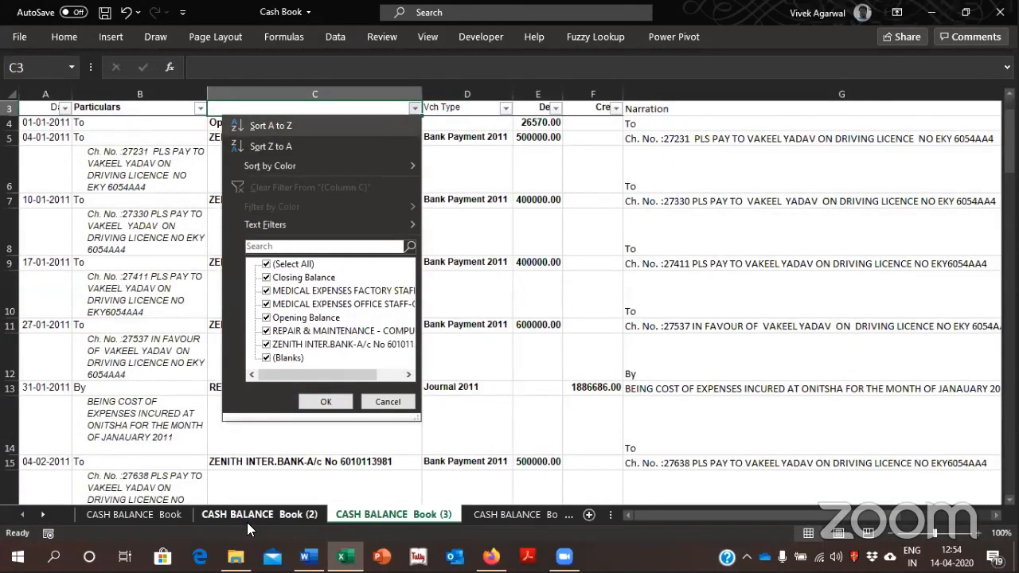
pyautogui.press('Down')
pyautogui.press('Down')
pyautogui.press('Down')
pyautogui.press('space')
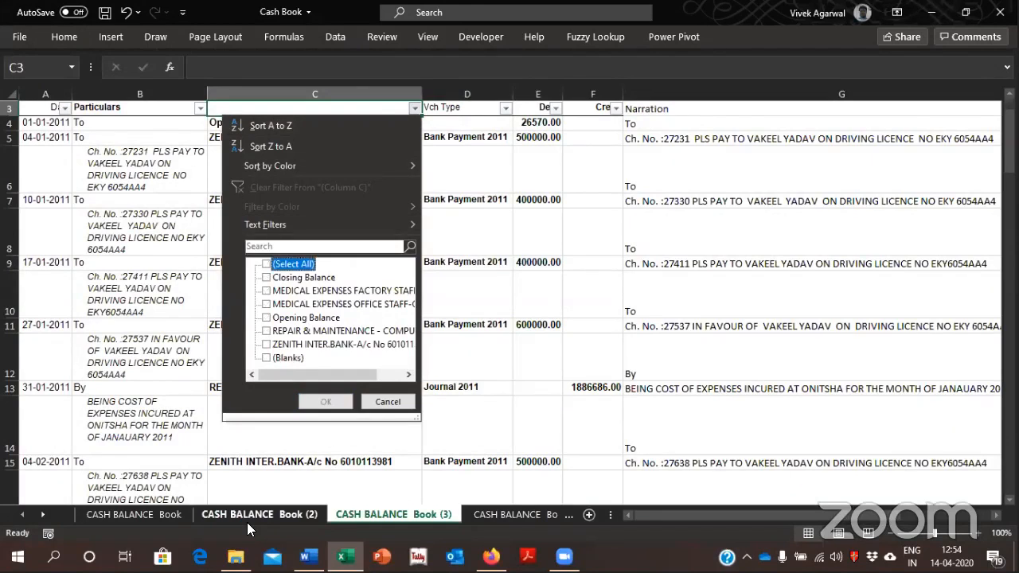
pyautogui.press('Down')
pyautogui.press('Down')
pyautogui.press('Down')
pyautogui.press('Down')
pyautogui.press('Down')
pyautogui.press('Down')
pyautogui.press('Down')
pyautogui.press('space')
pyautogui.press('Return')
# Delete the filtered rows with a blank column C from row 6 downward, and remove the filter from the table
pyautogui.press('Left')
pyautogui.press('Down')
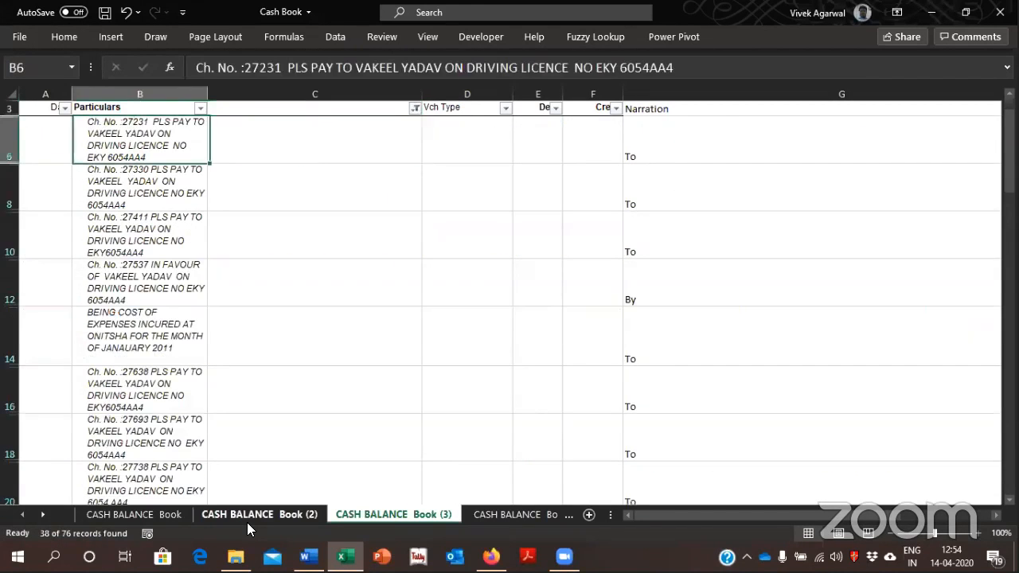
pyautogui.hotkey('ctrl', 'shift', 'Down')
pyautogui.hotkey('shift', 'space')
pyautogui.hotkey('ctrl', '-')
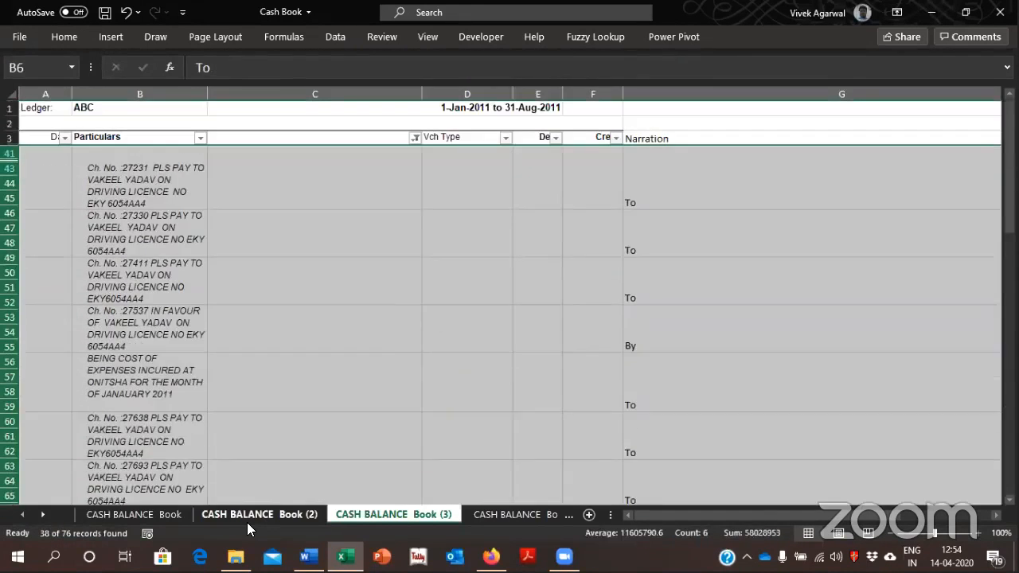
pyautogui.press('Up')
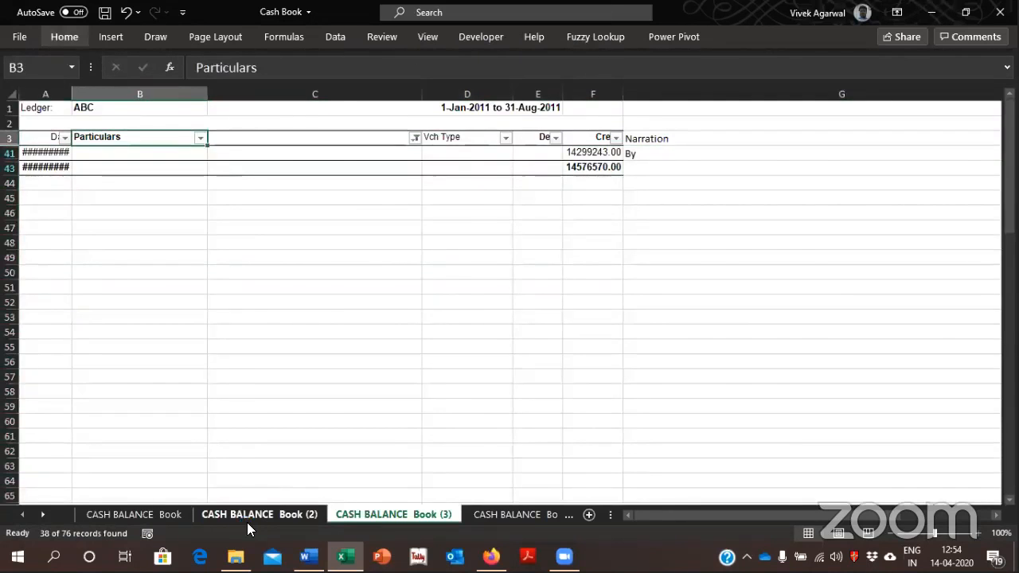
pyautogui.hotkey('ctrl', 'shift', 'l')
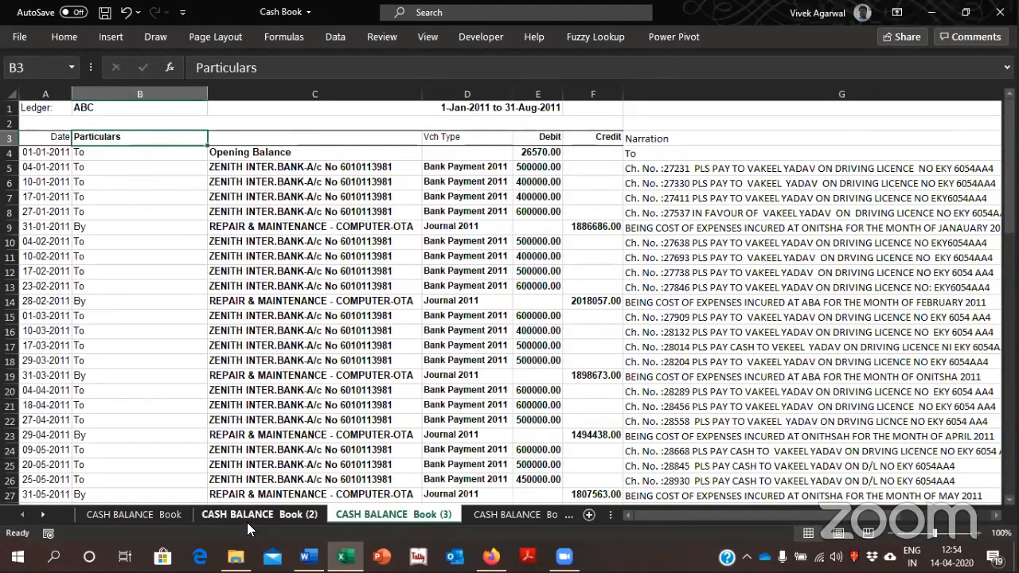
# Examine the ledger entries in column C and the matching text in the Narration column
pyautogui.press('Right')
pyautogui.press('Down')
pyautogui.press('Down')
pyautogui.press('Down')
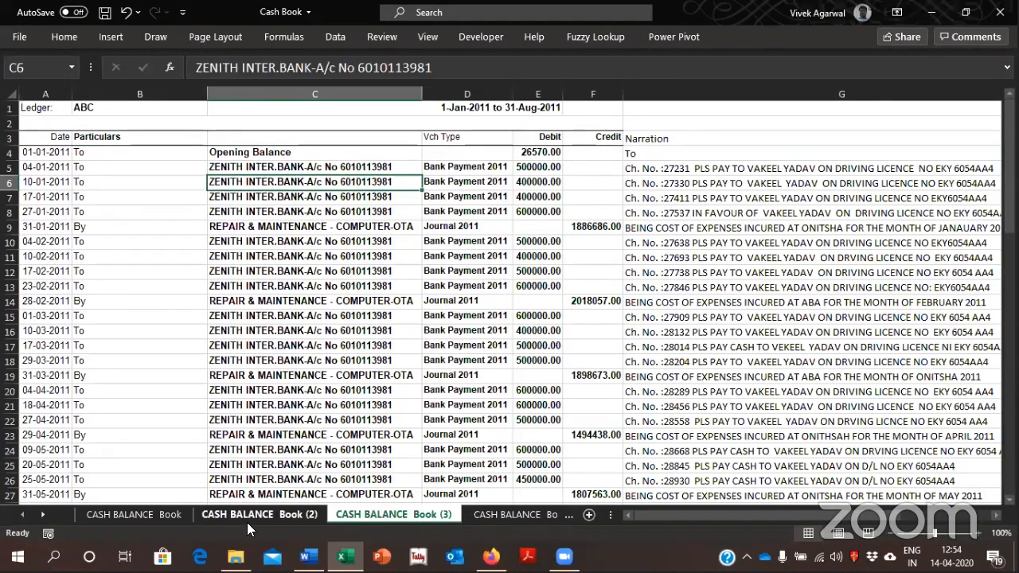
pyautogui.press('Down')
pyautogui.press('Down')
pyautogui.press('Down')
pyautogui.press('Down')
pyautogui.press('Right')
pyautogui.press('Right')
pyautogui.press('Right')
pyautogui.press('Right')
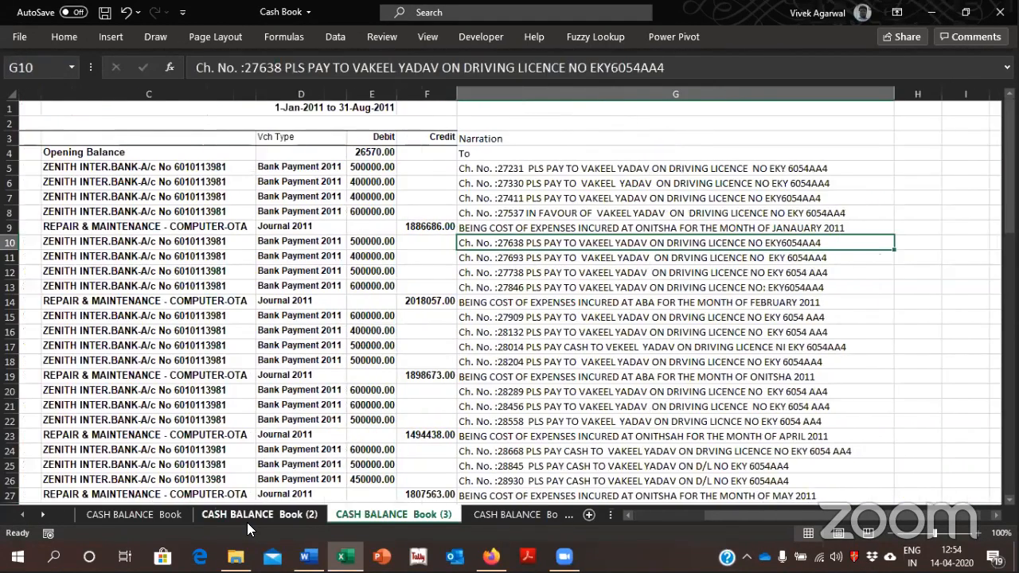
pyautogui.press('Up')
pyautogui.press('Up')
pyautogui.press('Up')
pyautogui.press('Up')
pyautogui.press('Up')
pyautogui.press('Up')
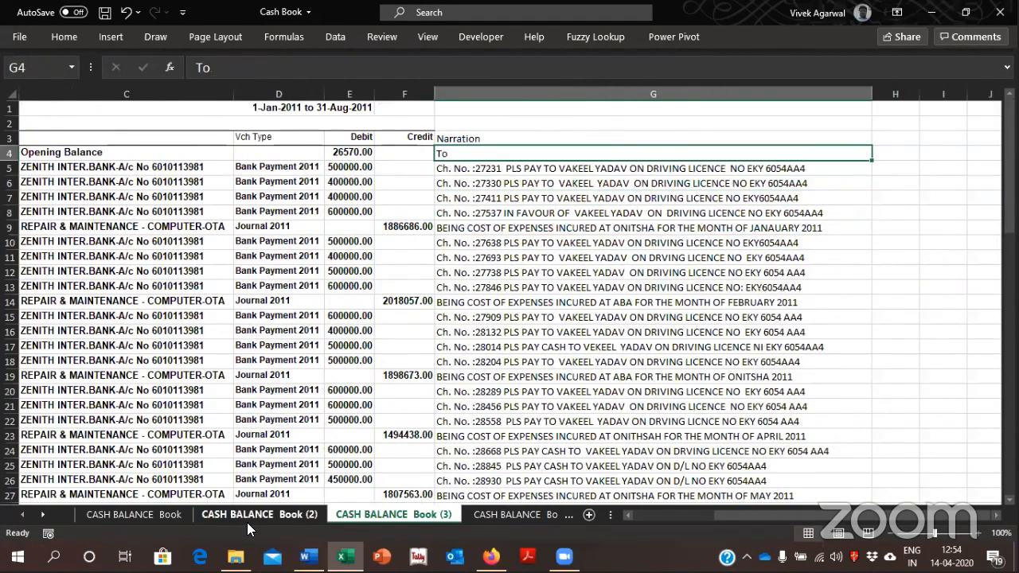
pyautogui.press('Left')
pyautogui.press('Left')
pyautogui.press('Left')
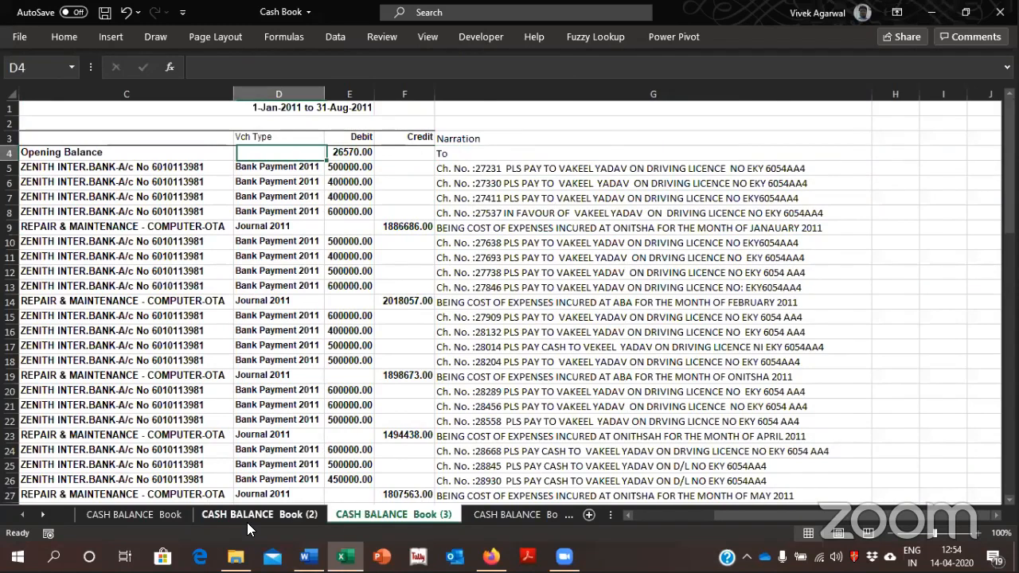
pyautogui.press('Left')
pyautogui.press('Down')
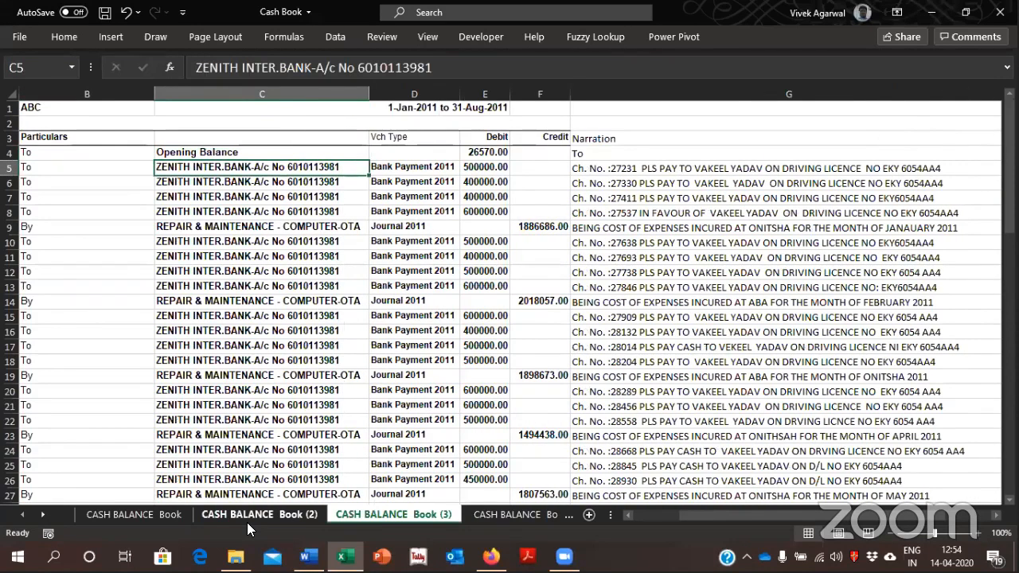
pyautogui.press('Down')
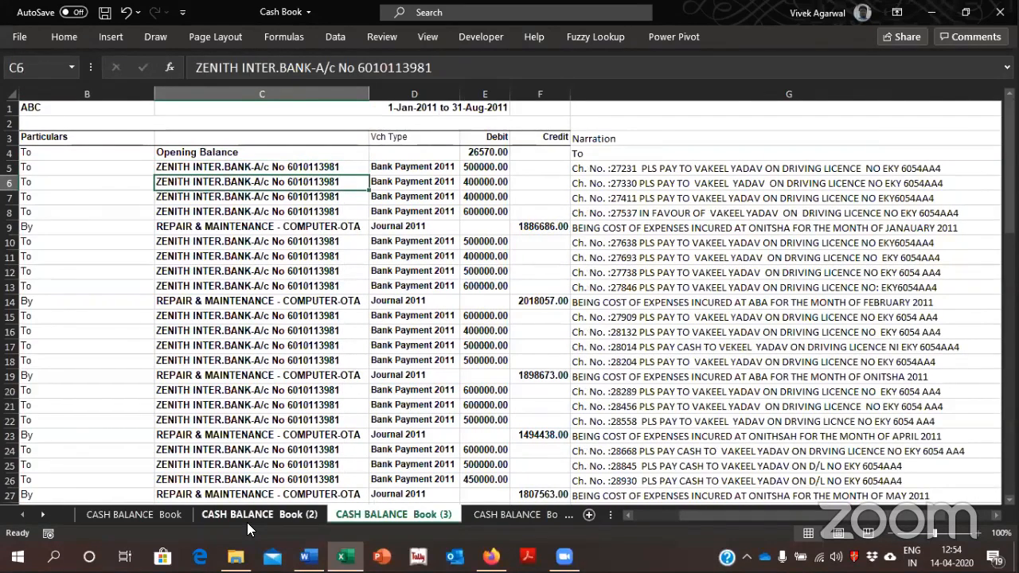
pyautogui.press('Left')
pyautogui.press('Left')
pyautogui.press('Right')
pyautogui.press('Right')
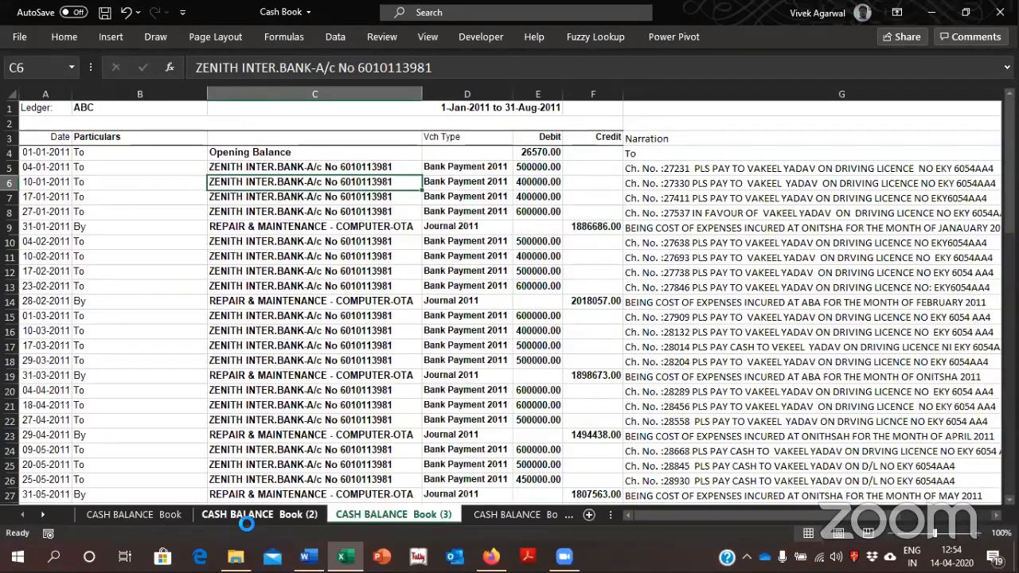
# Undo all manual restructuring of the cash book, back to before the Narration column was added
pyautogui.hotkey('ctrl', 'z')
pyautogui.hotkey('ctrl', 'z')
pyautogui.hotkey('ctrl', 'z')
pyautogui.hotkey('ctrl', 'z')
pyautogui.hotkey('ctrl', 'z')
pyautogui.hotkey('ctrl', 'z')
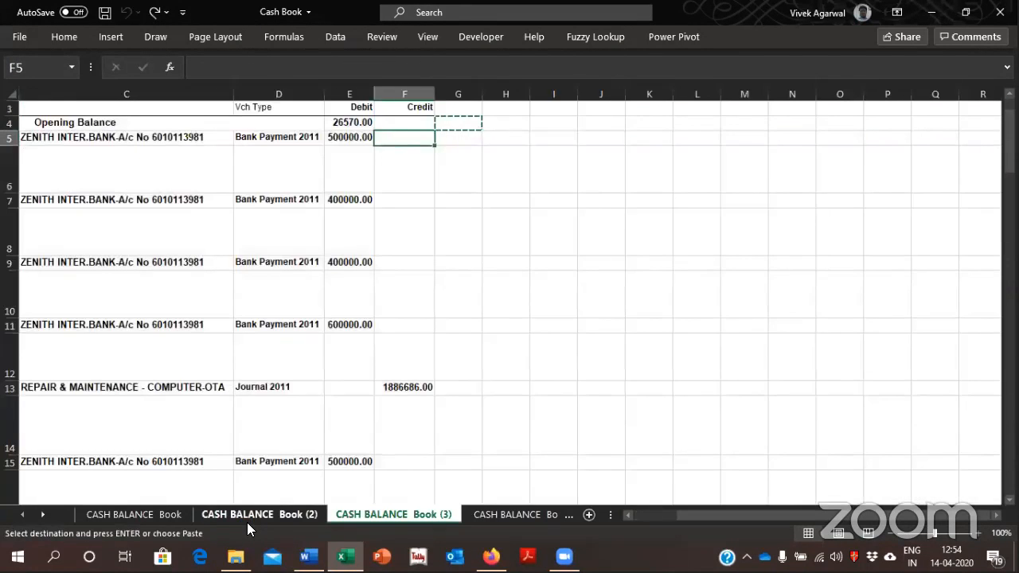
pyautogui.hotkey('ctrl', 'z')
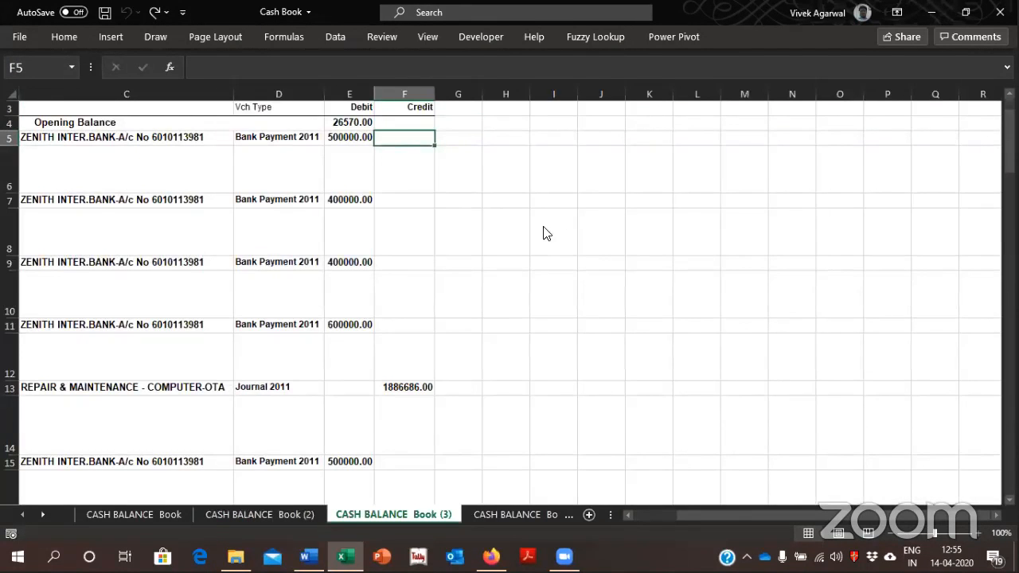
# Run the LedgerCleaning macro on the CASH BALANCE Book (3) sheet
pyautogui.click(497, 36)
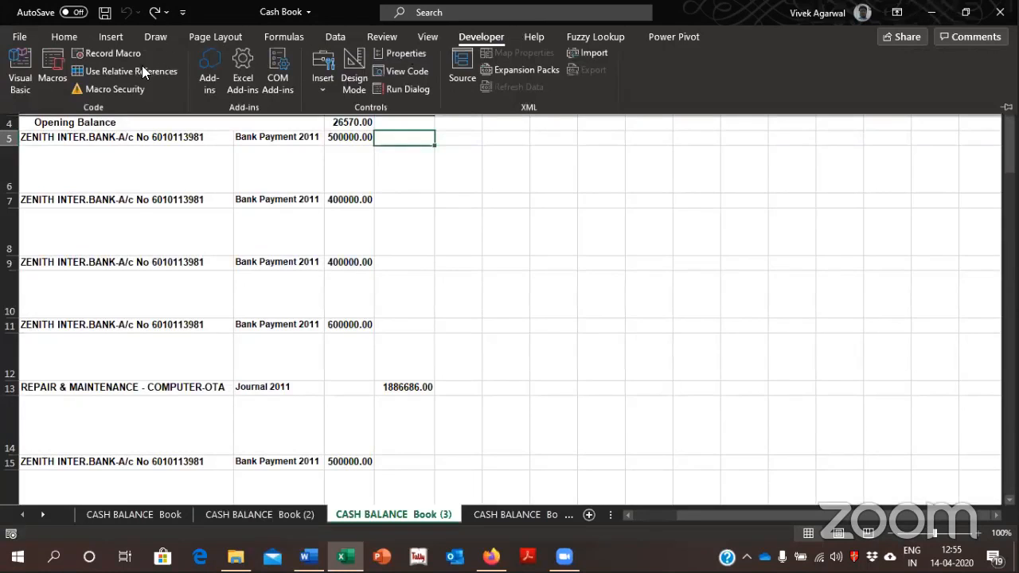
pyautogui.click(53, 76)
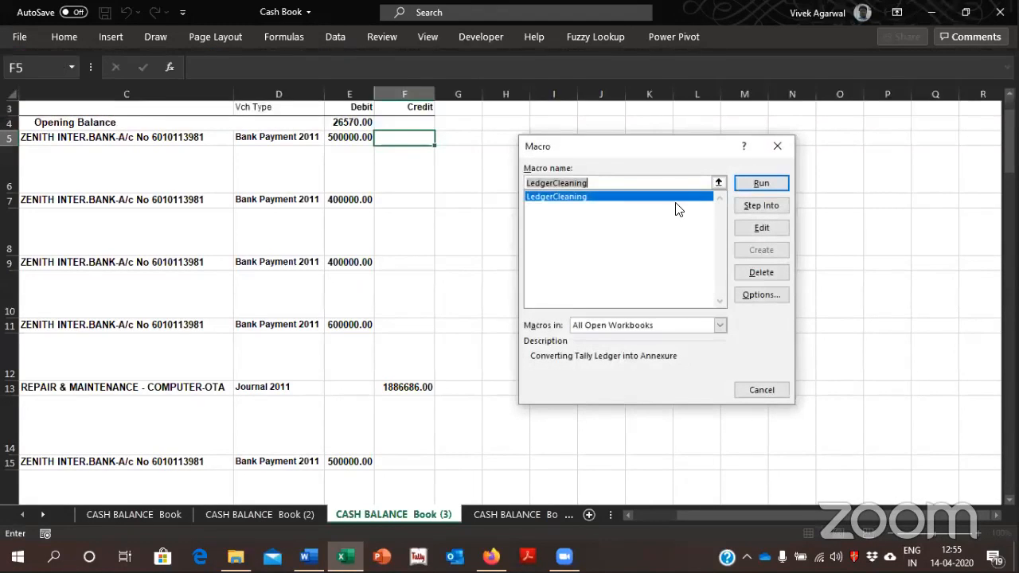
pyautogui.click(748, 182)
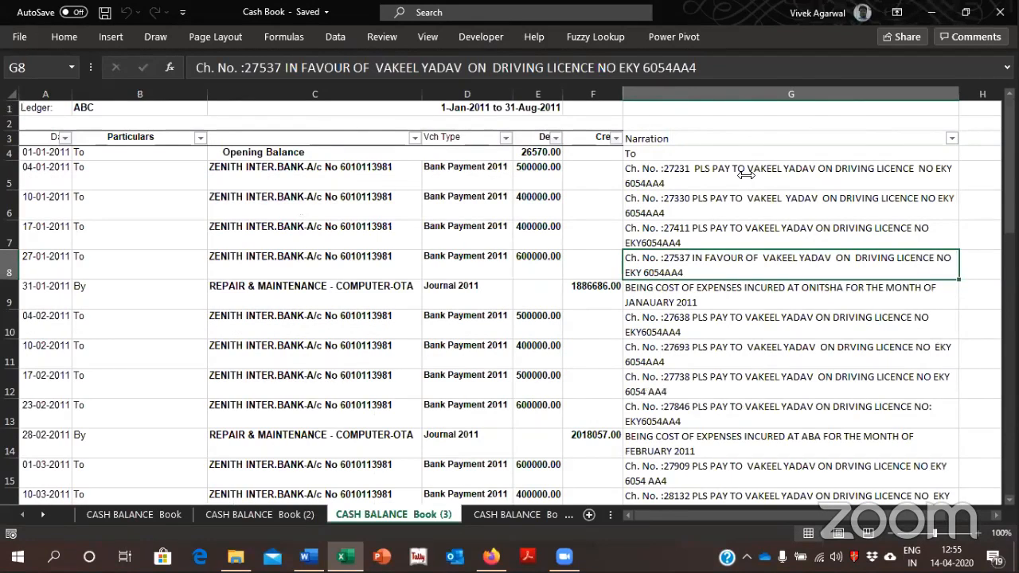
# Examine the Narration column and the empty columns beside it in the macro-processed ledger
pyautogui.press('Right')
pyautogui.press('Left')
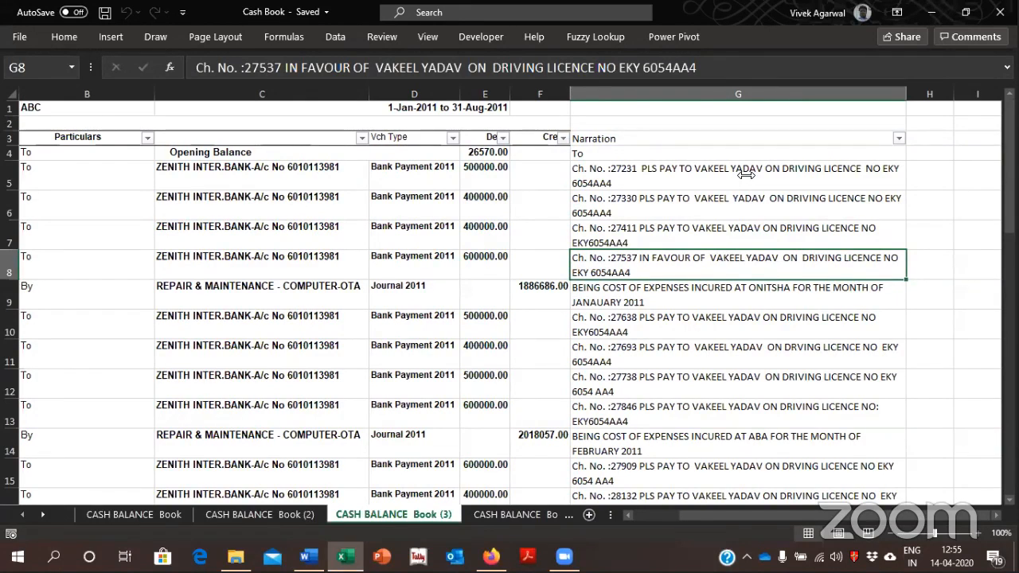
pyautogui.hotkey('alt', 'Tab')
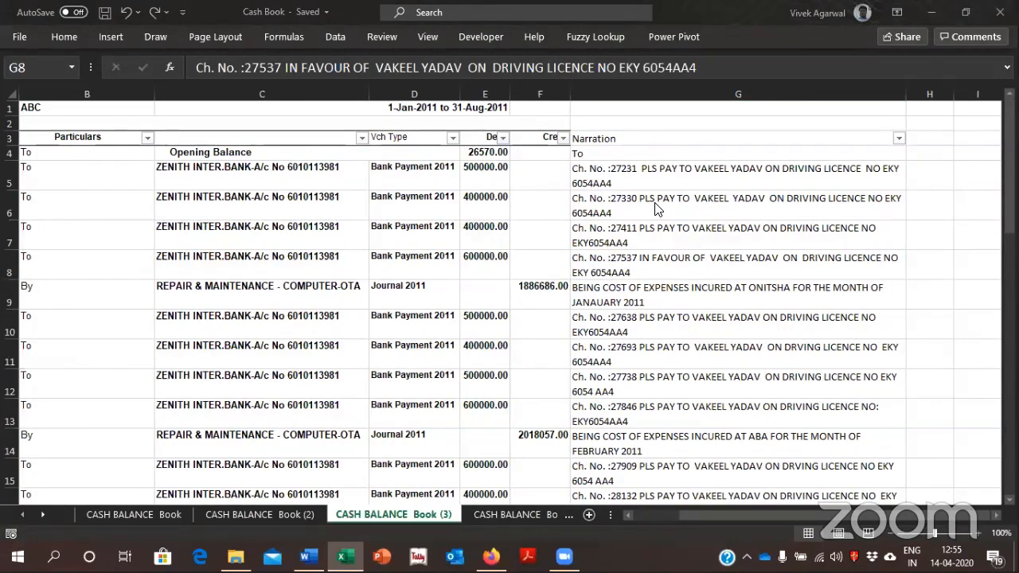
pyautogui.hotkey('alt', 'Tab')
pyautogui.press('Right')
pyautogui.press('Right')
pyautogui.press('Right')
pyautogui.press('Right')
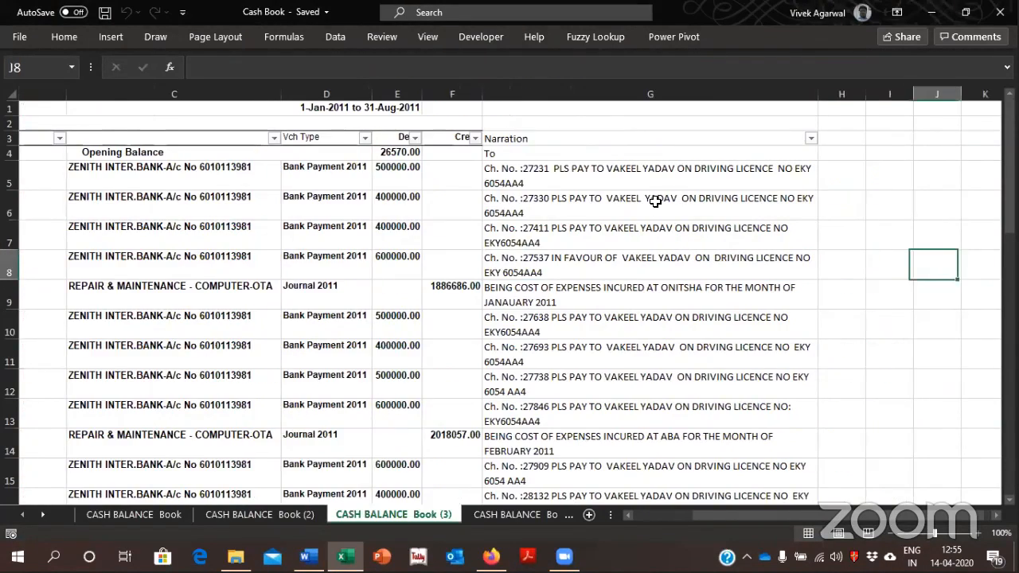
pyautogui.press('Left')
pyautogui.press('Left')
pyautogui.press('Left')
pyautogui.press('Left')
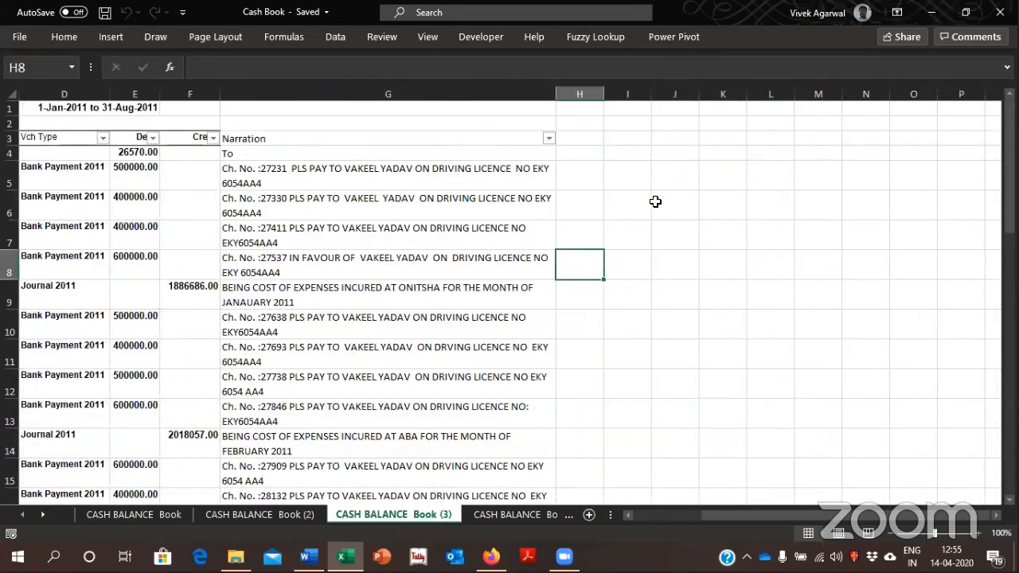
pyautogui.press('Up')
pyautogui.press('Up')
pyautogui.press('Up')
pyautogui.press('Up')
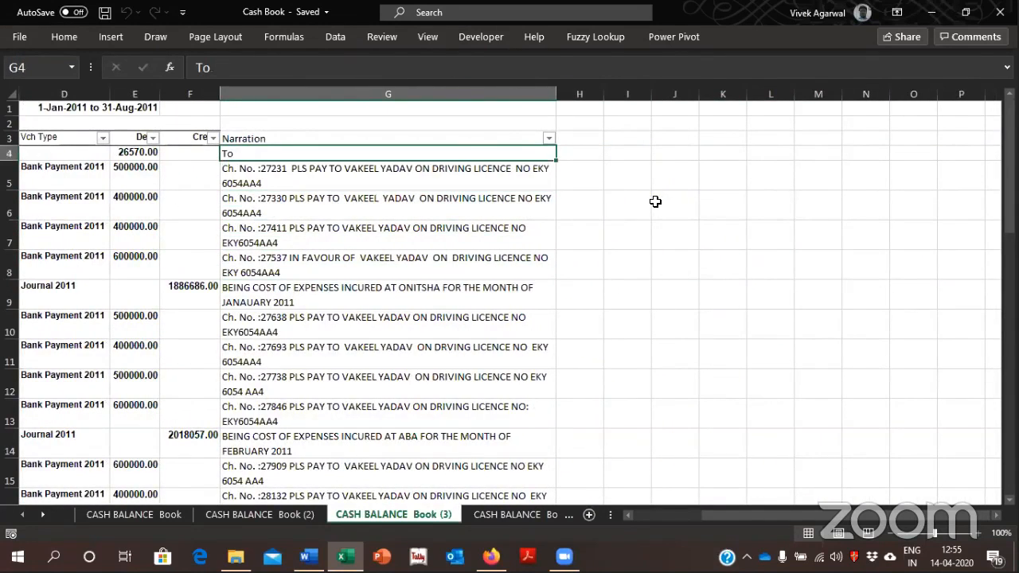
pyautogui.press('Down')
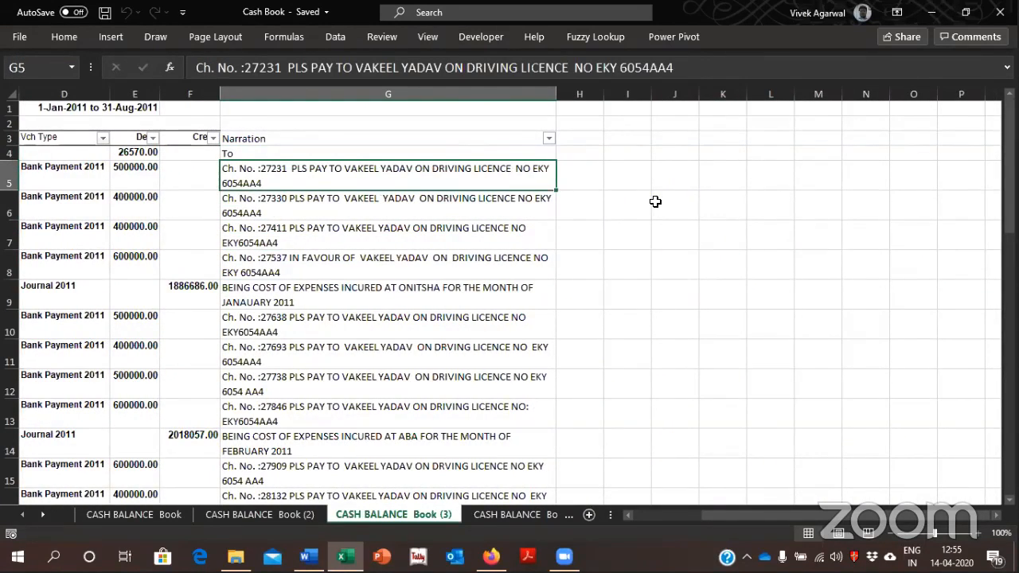
# Enter the driving licence number from the narration in G5 into H5 as a sample, leaving out the letter prefix
pyautogui.press('Right')
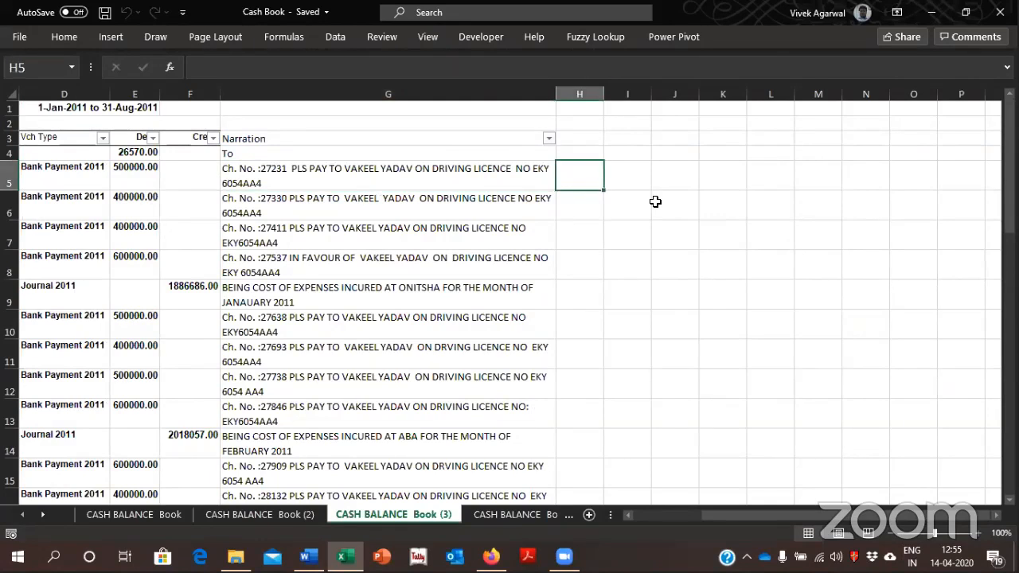
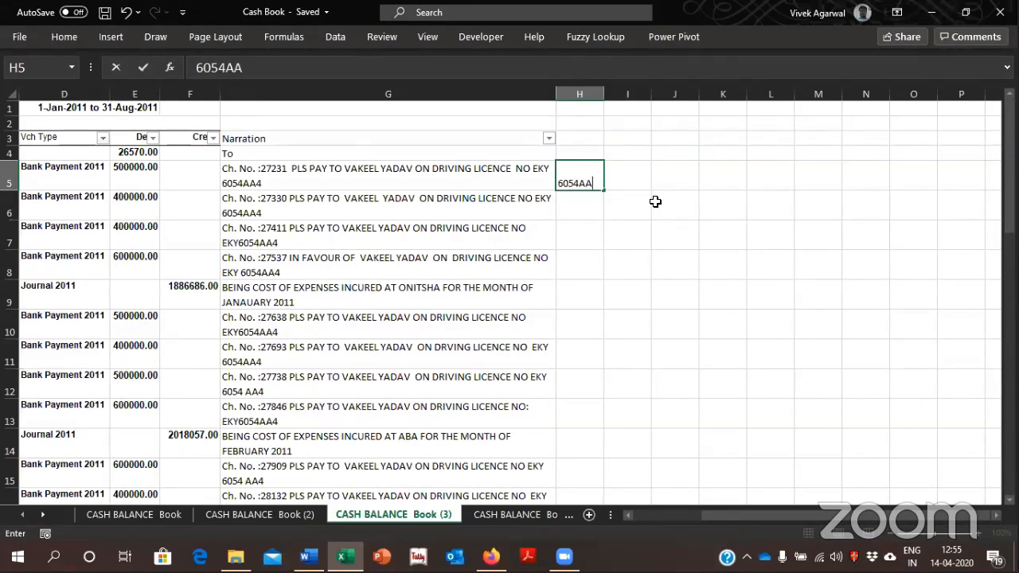
pyautogui.press('Return')
# Flash Fill column H from the sample in H5 to extract the licence numbers from the narrations
pyautogui.press('Up')
pyautogui.press('Down')
pyautogui.hotkey('ctrl', 'e')
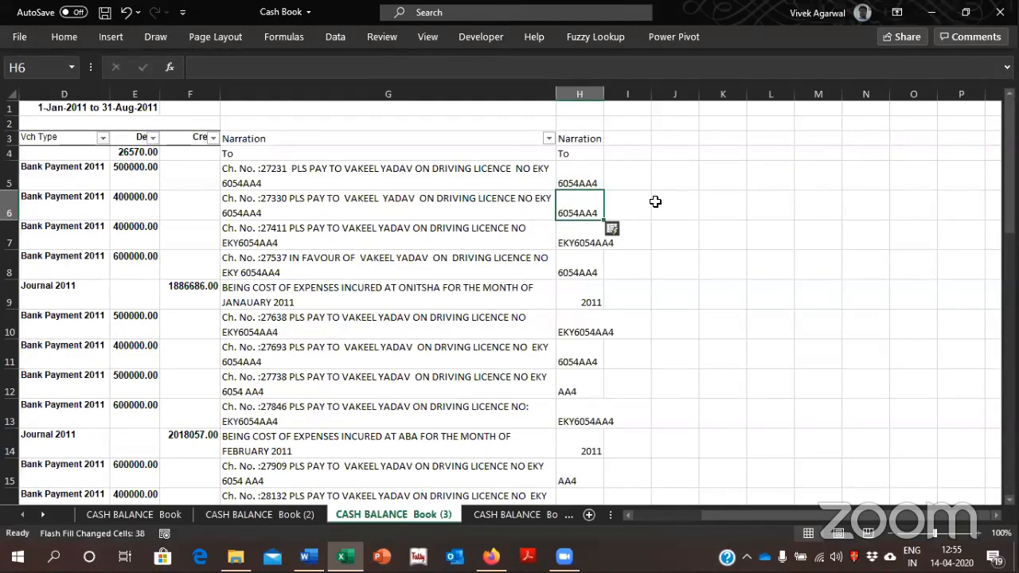
# Compare the flash-filled values in column H with the adjacent narrations in rows 5 to 9
pyautogui.press('Left')
pyautogui.press('Up')
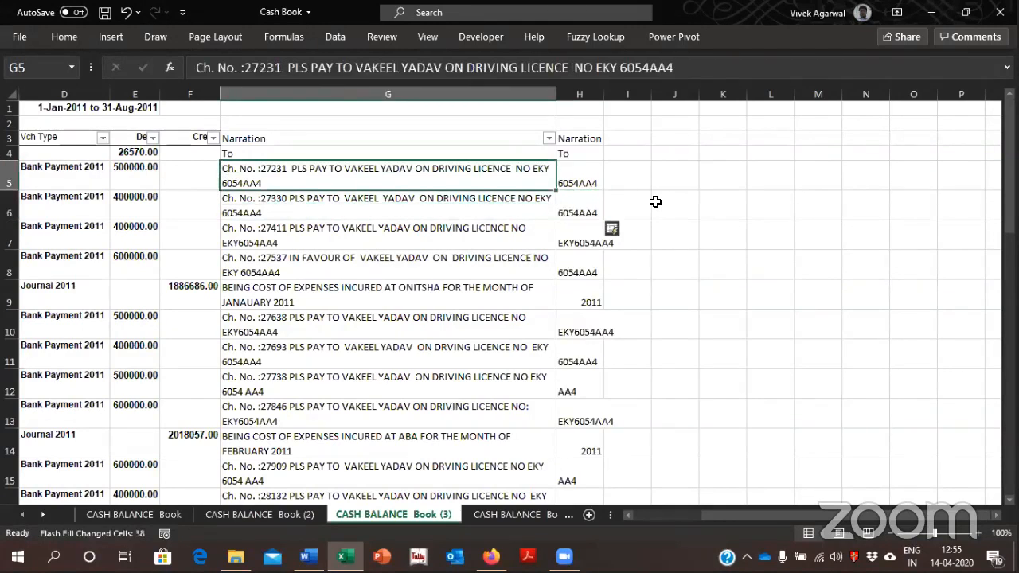
pyautogui.press('Right')
pyautogui.press('Down')
pyautogui.press('Down')
pyautogui.press('Down')
pyautogui.press('Up')
pyautogui.press('Up')
pyautogui.press('Up')
pyautogui.press('Left')
pyautogui.press('Right')
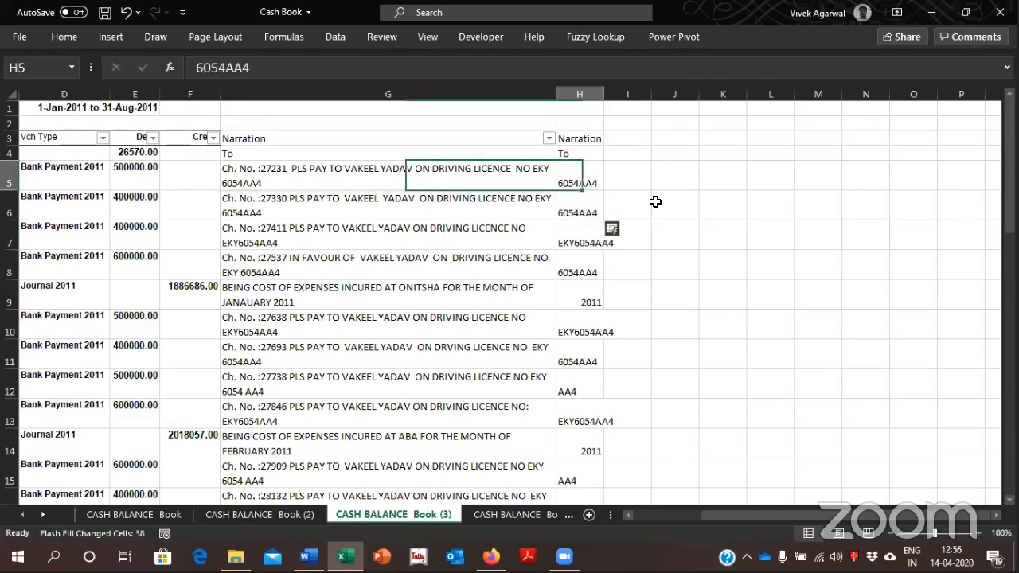
pyautogui.press('Down')
pyautogui.press('Down')
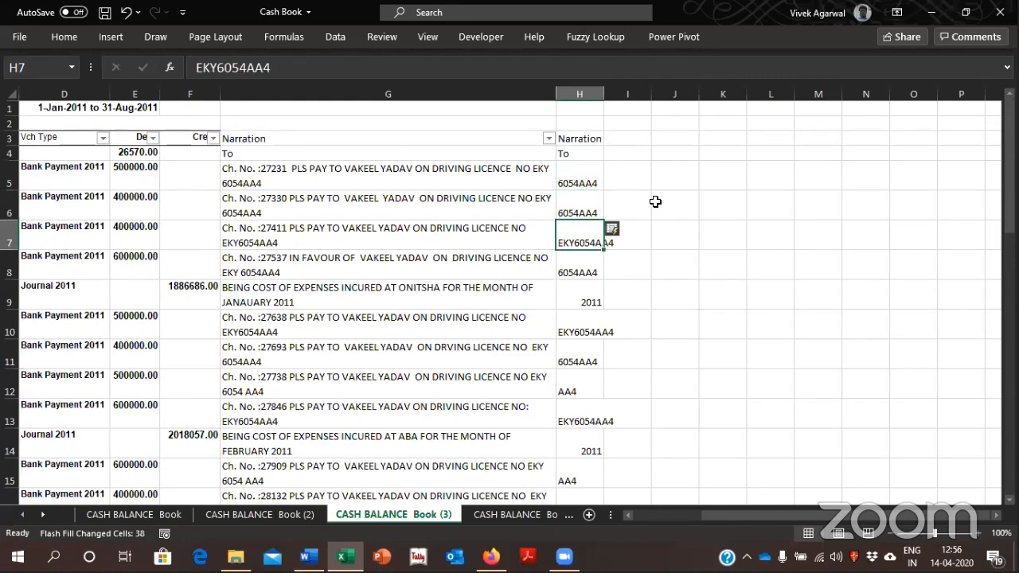
pyautogui.press('Down')
pyautogui.press('Down')
pyautogui.press('Up')
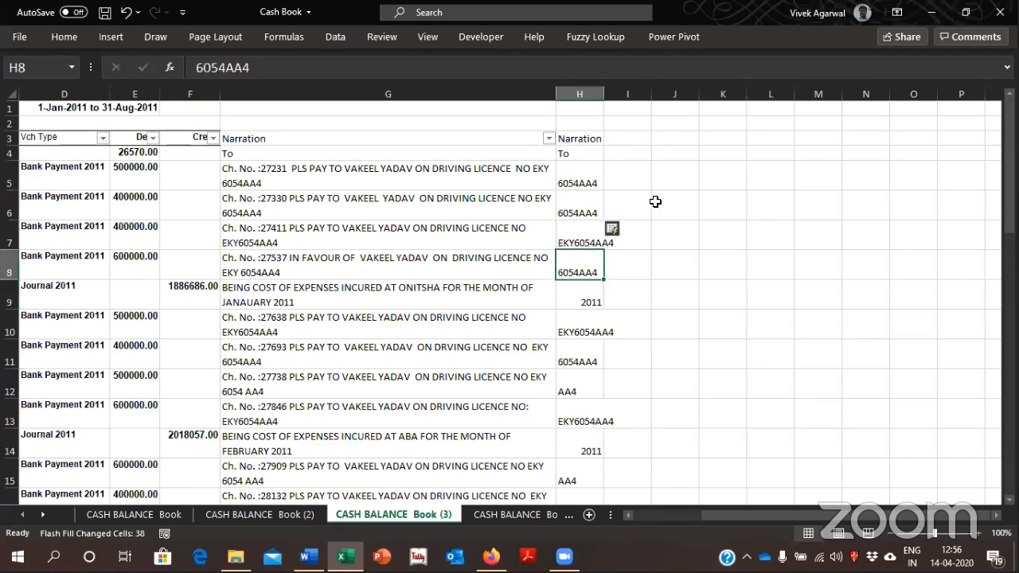
# Clear the flash-filled licence values in column H from H5 down to the end of the list
pyautogui.press('Up')
pyautogui.press('Up')
pyautogui.press('Up')
pyautogui.hotkey('ctrl', 'shift', 'Down')
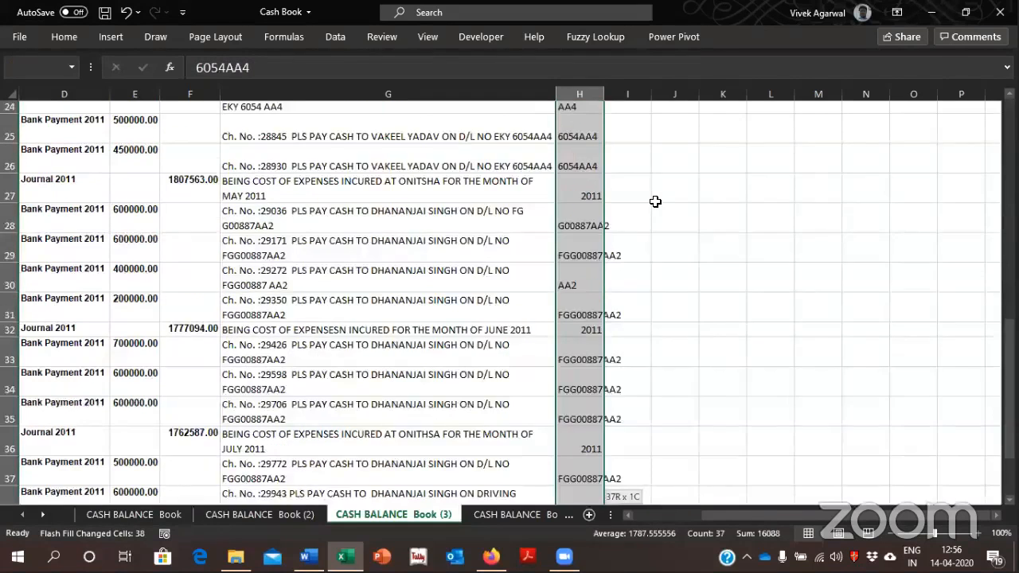
pyautogui.press('Delete')
pyautogui.press('Up')
pyautogui.press('Down')
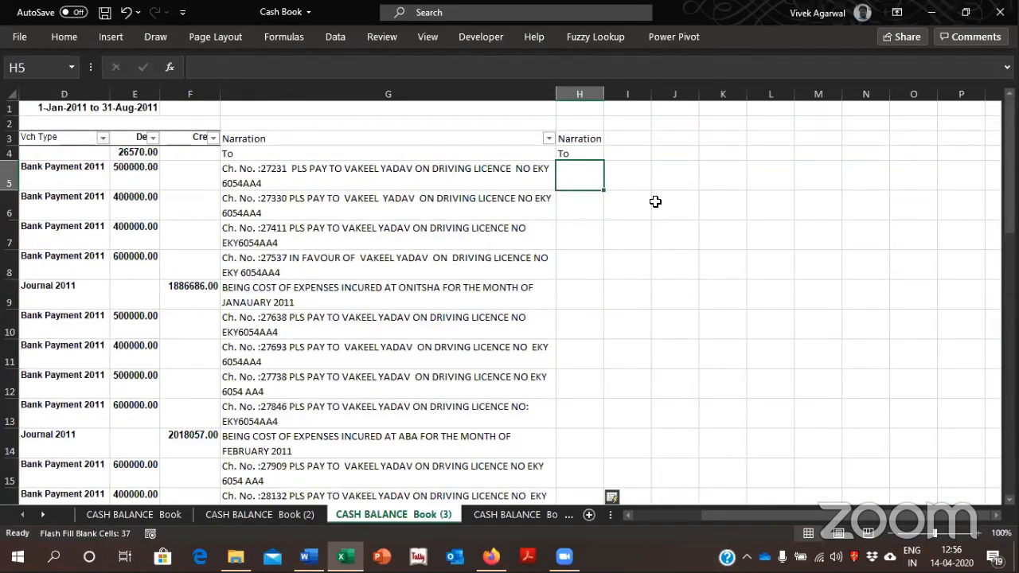
# Enter the payee's name from the G5 narration in H5 as a sample and Flash Fill column H from it
pyautogui.press('F2')
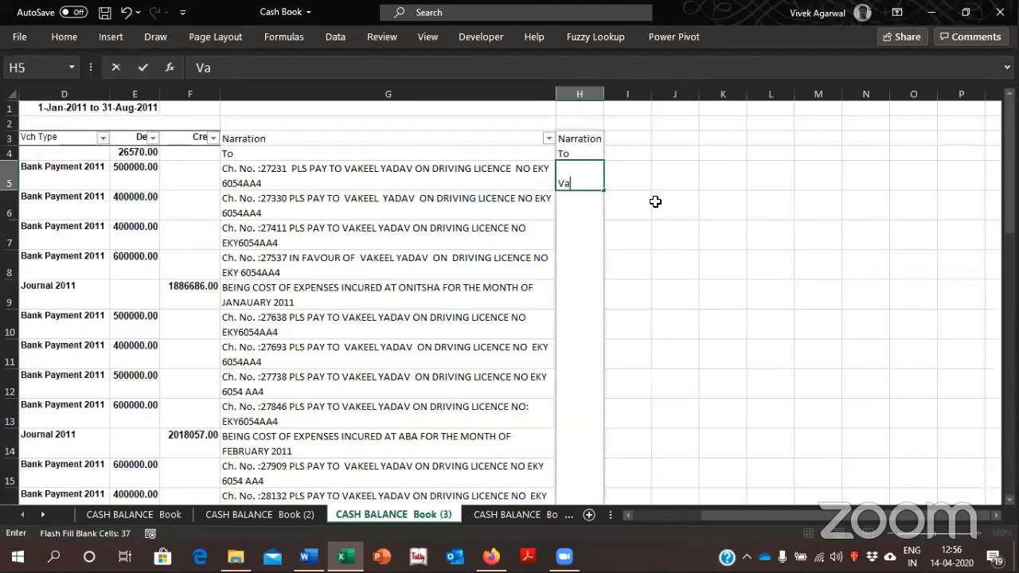
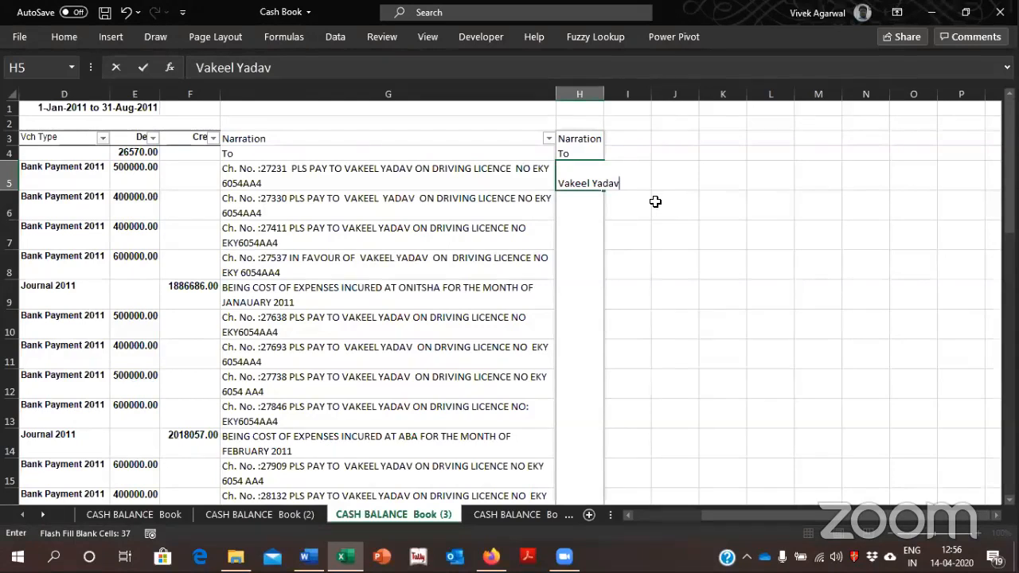
pyautogui.press('Return')
pyautogui.press('Up')
pyautogui.press('Down')
pyautogui.hotkey('ctrl', 'e')
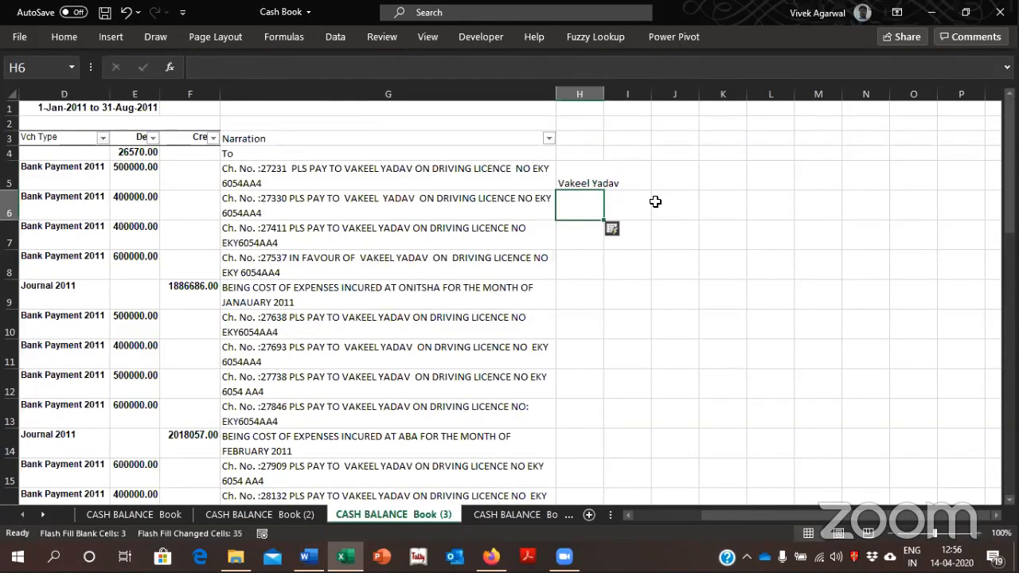
# Compare the flash-filled payee names in column H with the adjacent narrations down to row 23
pyautogui.press('Down')
pyautogui.press('Down')
pyautogui.press('Down')
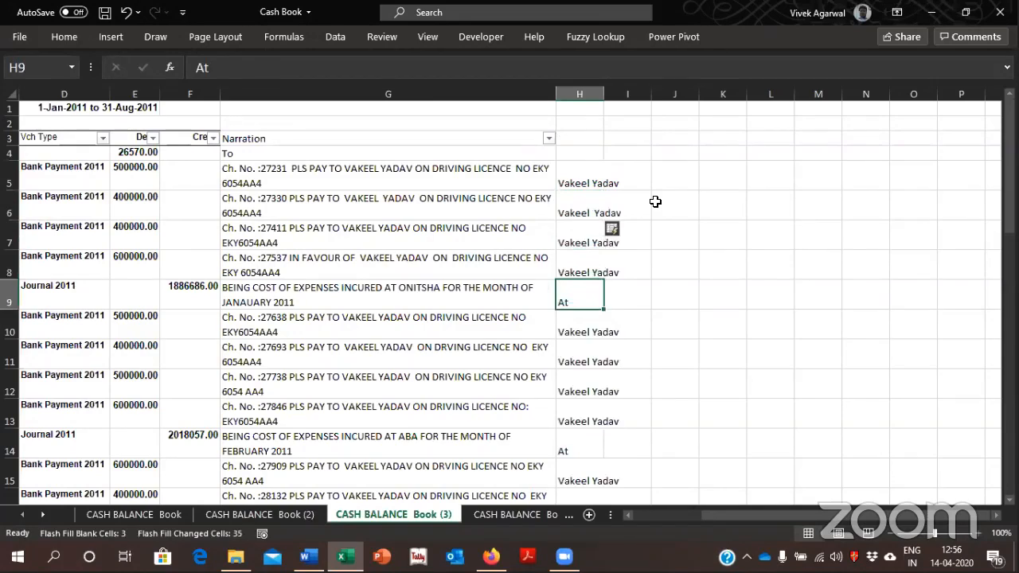
pyautogui.press('Down')
pyautogui.press('Down')
pyautogui.press('Down')
pyautogui.press('Down')
pyautogui.press('Down')
pyautogui.press('Down')
pyautogui.press('Down')
pyautogui.press('Down')
pyautogui.press('Down')
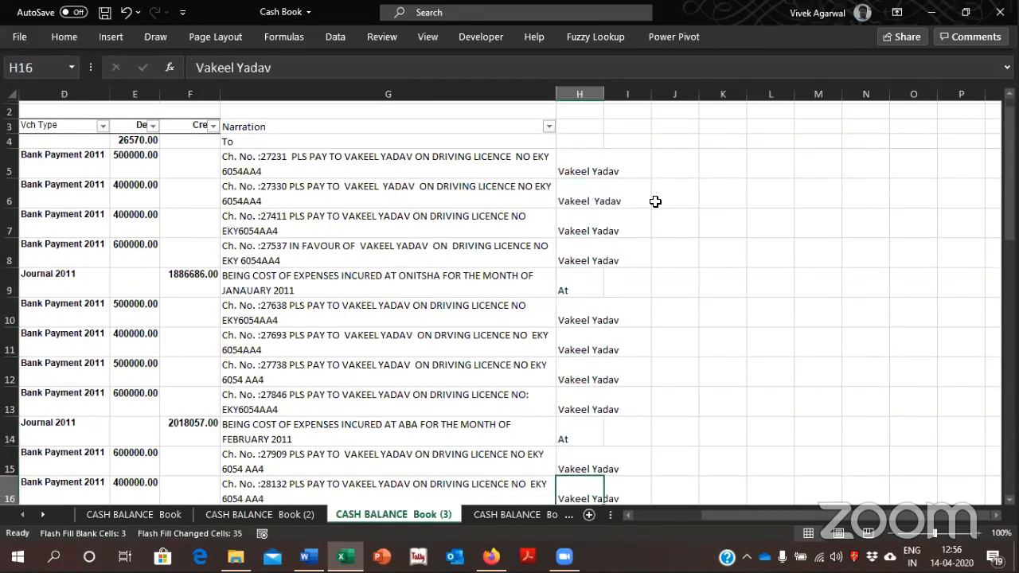
pyautogui.press('Down')
pyautogui.press('Down')
pyautogui.press('Down')
pyautogui.press('Down')
pyautogui.press('Down')
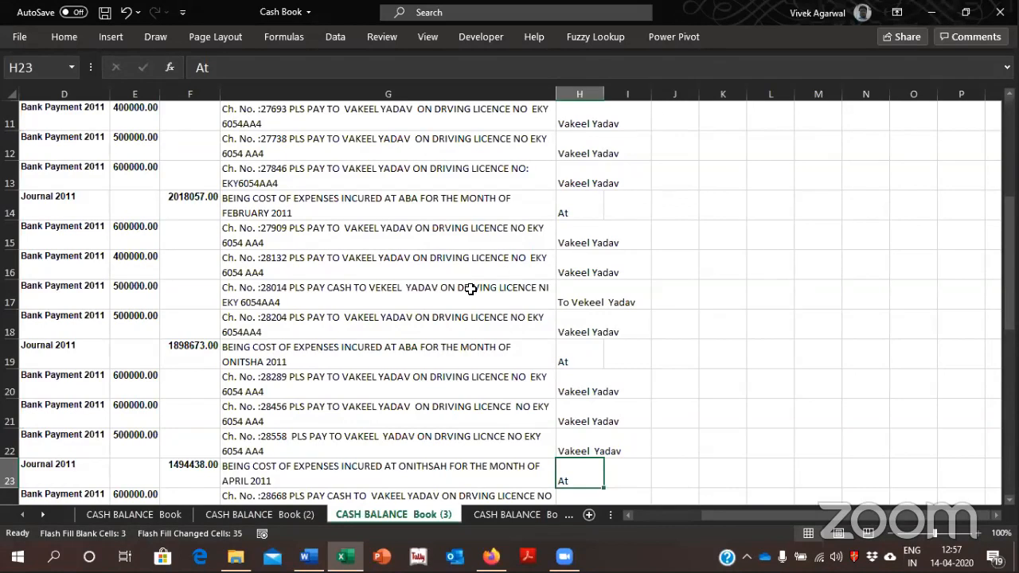
# Close the Cash Book workbook without saving and open the Clean Tally Dr and Cr folder under Macros Codes in File Explorer
pyautogui.click(1000, 12)
pyautogui.click(531, 293)
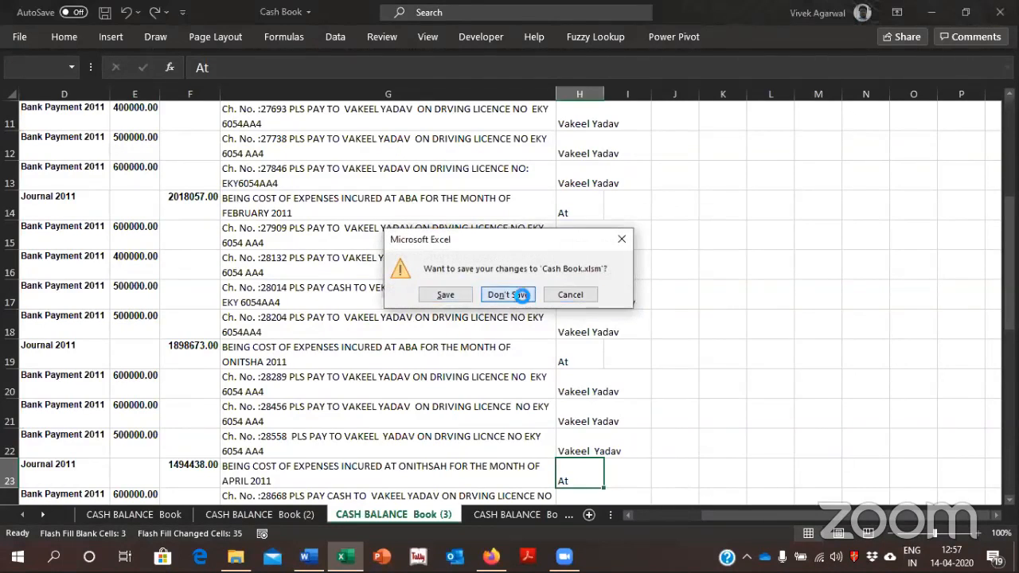
pyautogui.hotkey('alt', 'Up')
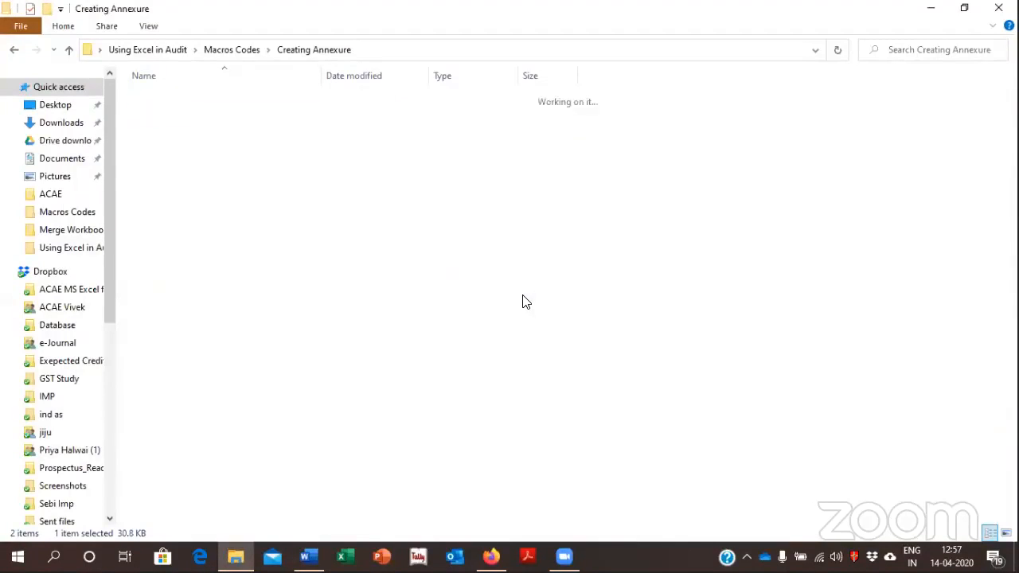
pyautogui.press('Up')
pyautogui.press('Up')
pyautogui.press('Up')
pyautogui.press('Up')
pyautogui.press('Return')
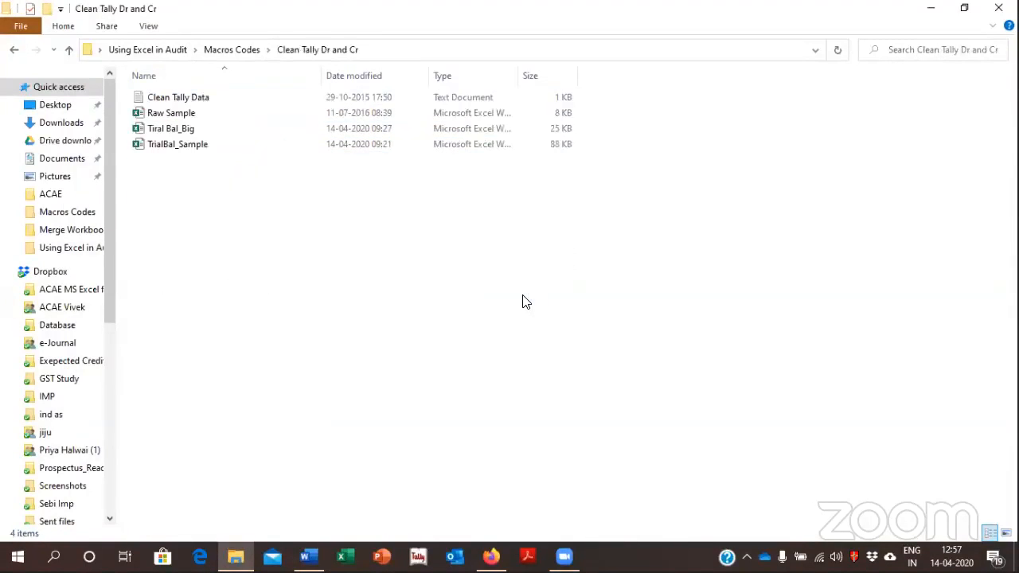
# Open the TrialBal_Sample workbook from the Clean Tally Dr and Cr folder in Excel
pyautogui.press('t')
pyautogui.press('Down')
pyautogui.press('Return')
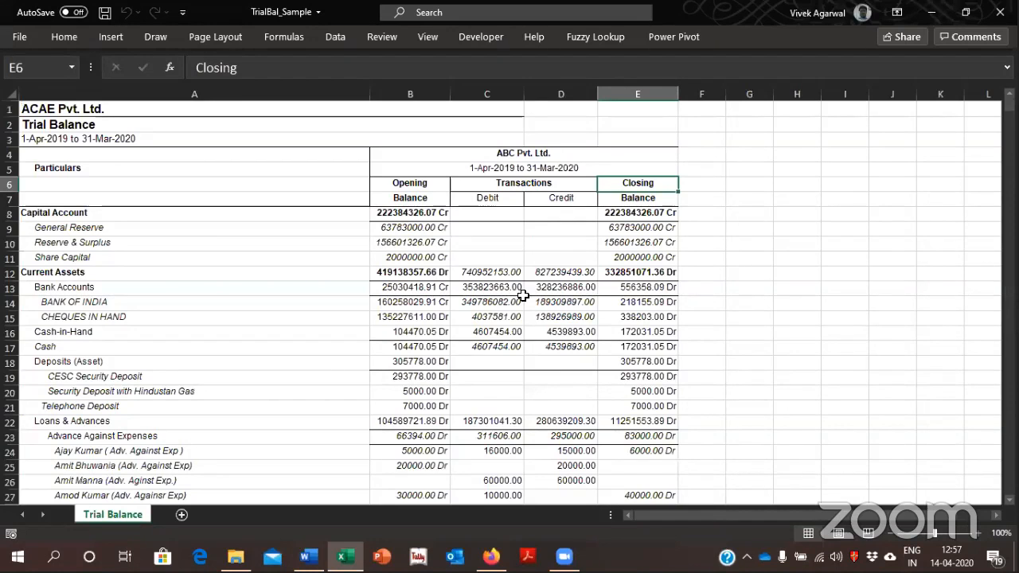
# Examine how the Dr and Cr closing balances in column E are displayed compared with their underlying cell values
pyautogui.hotkey('alt', 'Tab')
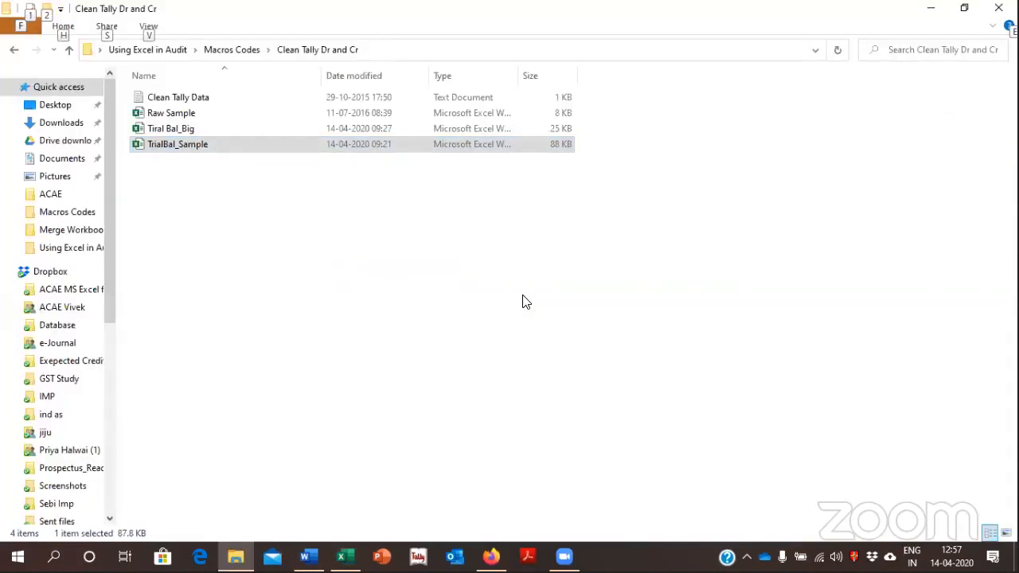
pyautogui.hotkey('alt', 'Tab')
pyautogui.press('Down')
pyautogui.press('Down')
pyautogui.press('Down')
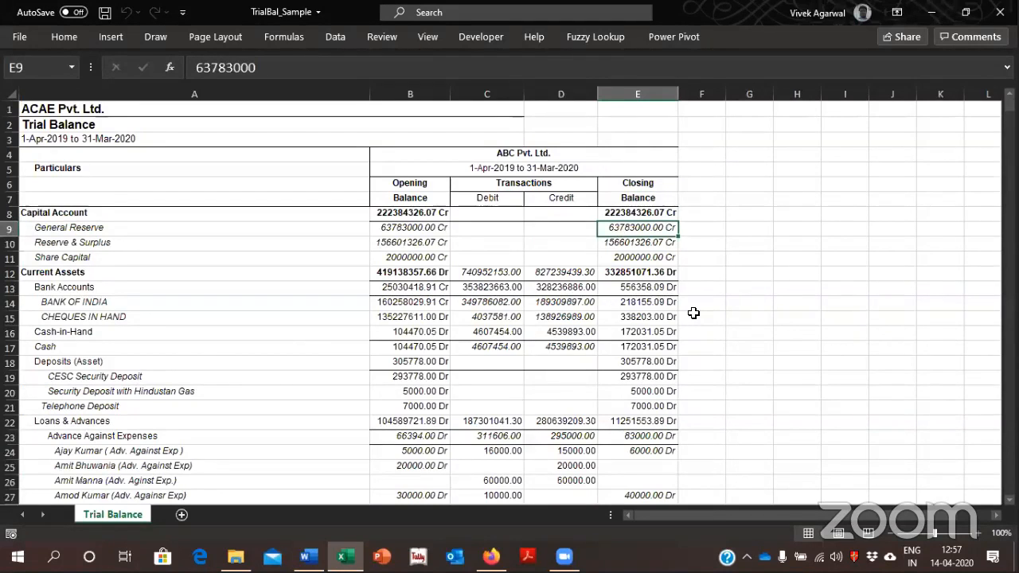
pyautogui.press('Down')
pyautogui.press('Down')
pyautogui.press('Down')
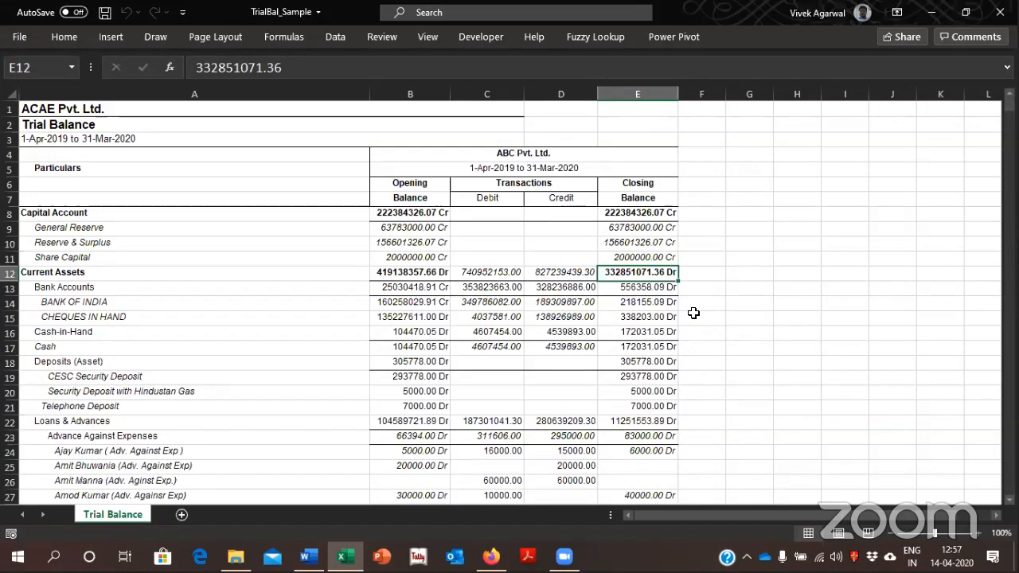
pyautogui.press('Down')
pyautogui.press('Up')
pyautogui.press('Up')
pyautogui.press('Down')
pyautogui.press('Up')
pyautogui.press('Up')
pyautogui.press('Up')
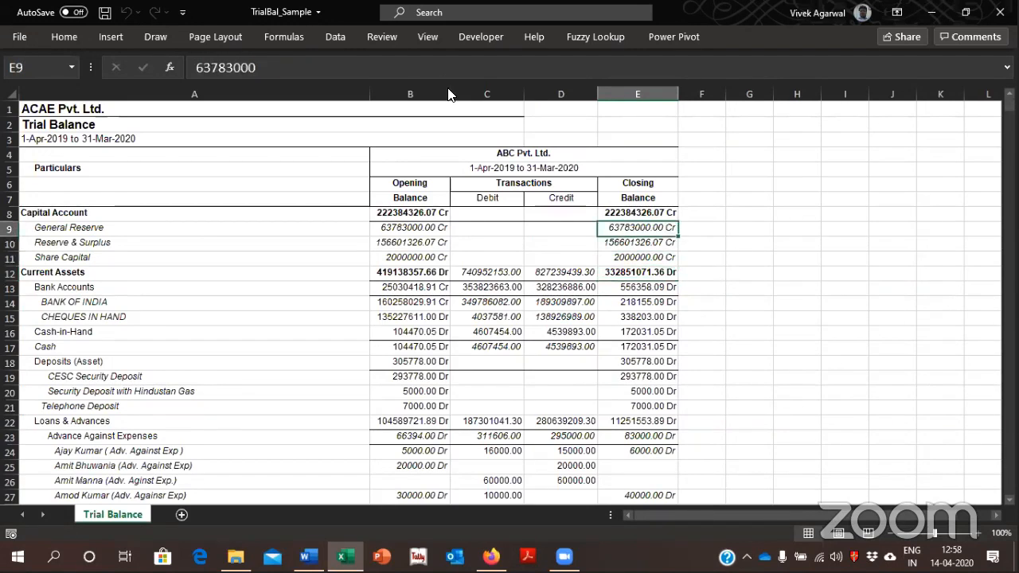
# Copy the entire CleanTallyData macro code from the Clean Tally Data text file and close the file
pyautogui.hotkey('alt', 'Tab')
pyautogui.doubleClick(278, 100)
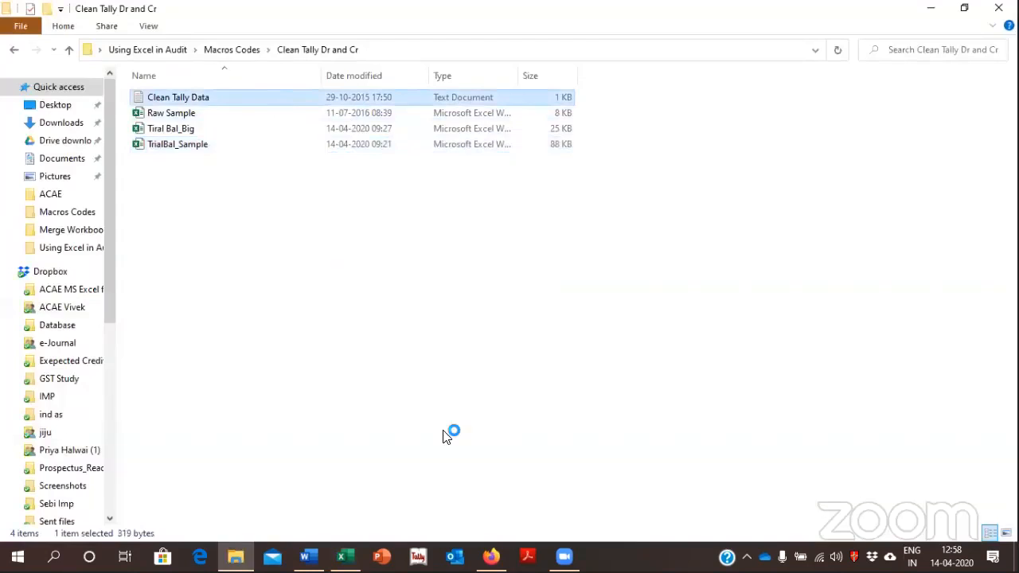
pyautogui.hotkey('ctrl', 'a')
pyautogui.hotkey('ctrl', 'c')
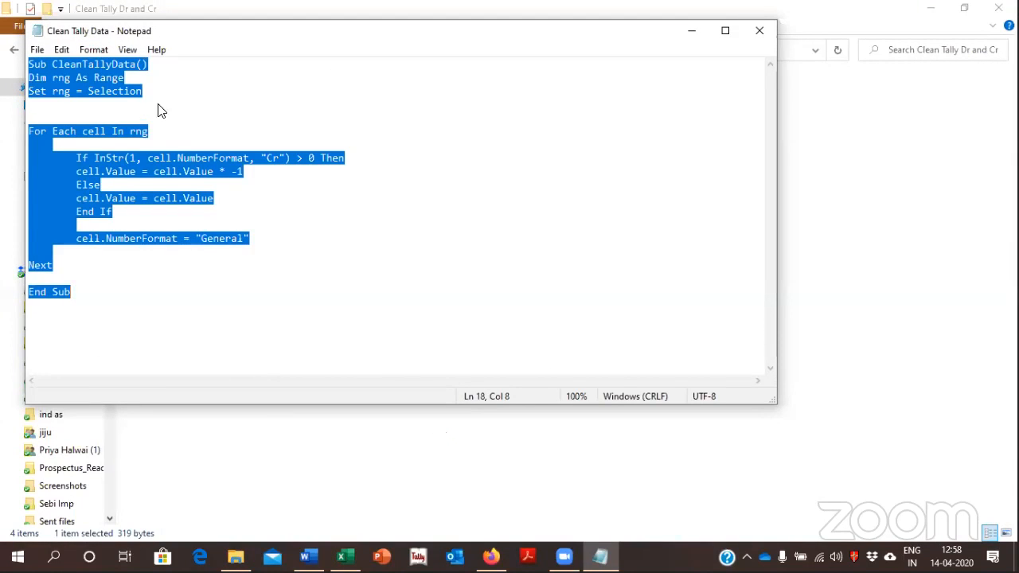
pyautogui.click(758, 30)
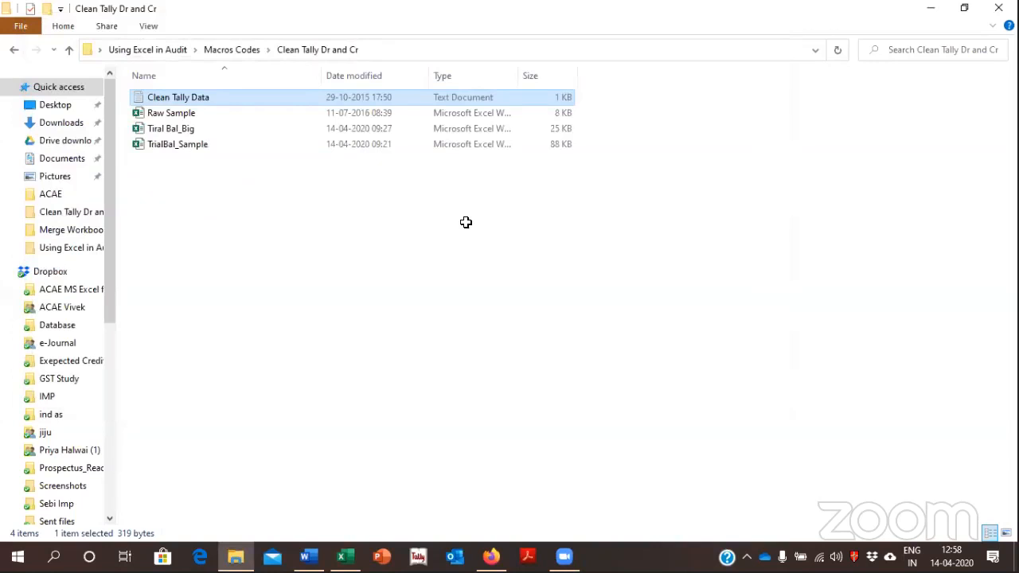
# Create a new macro named TB in the TrialBal_Sample workbook
pyautogui.hotkey('alt', 'Tab')
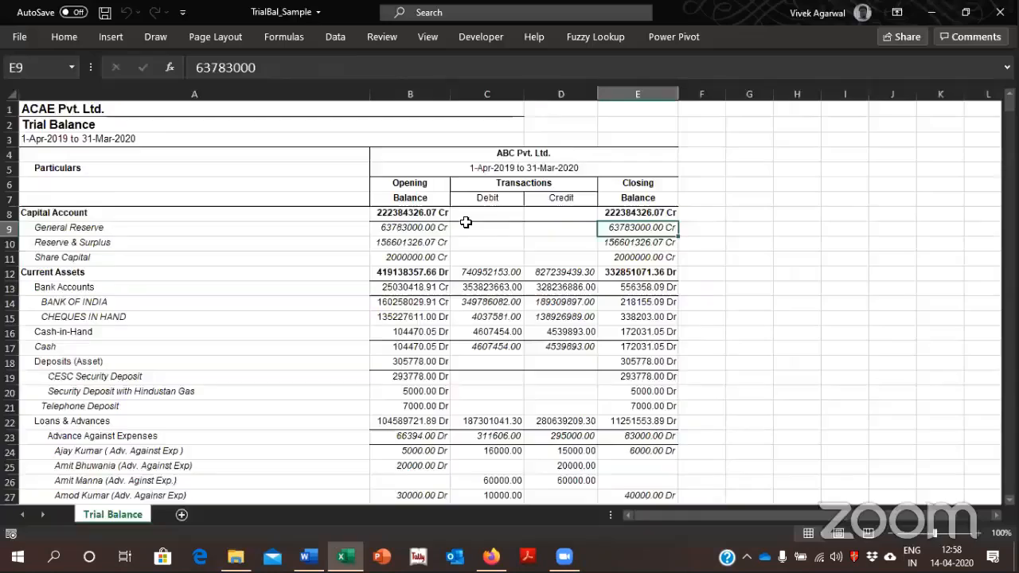
pyautogui.click(456, 34)
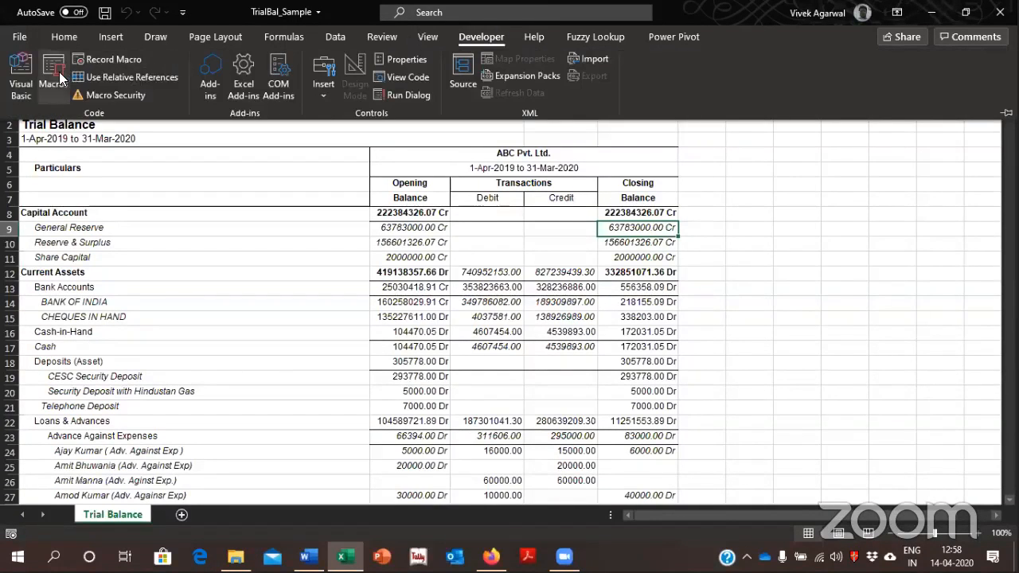
pyautogui.hotkey('alt', 'F8')
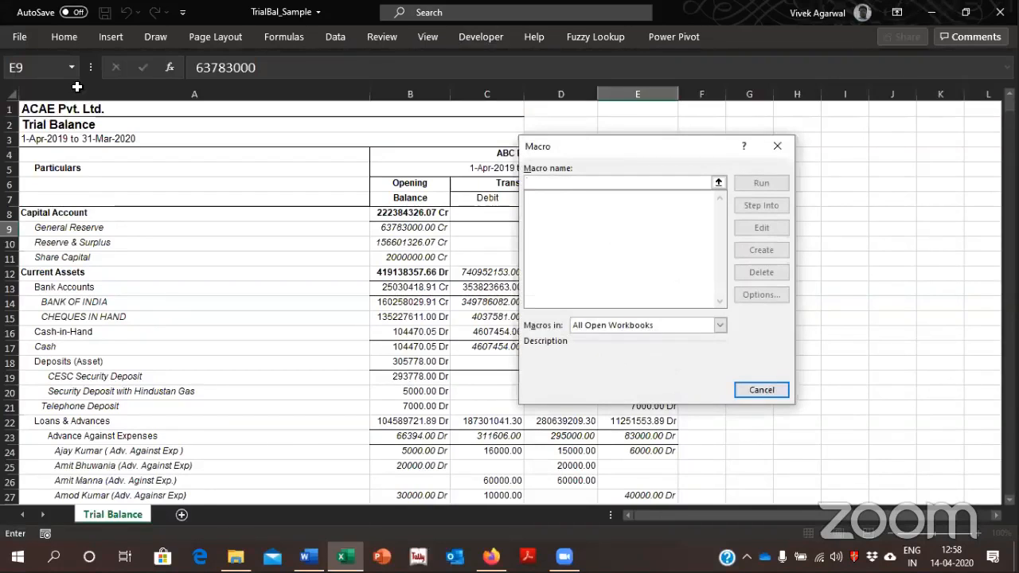
pyautogui.write('TB')
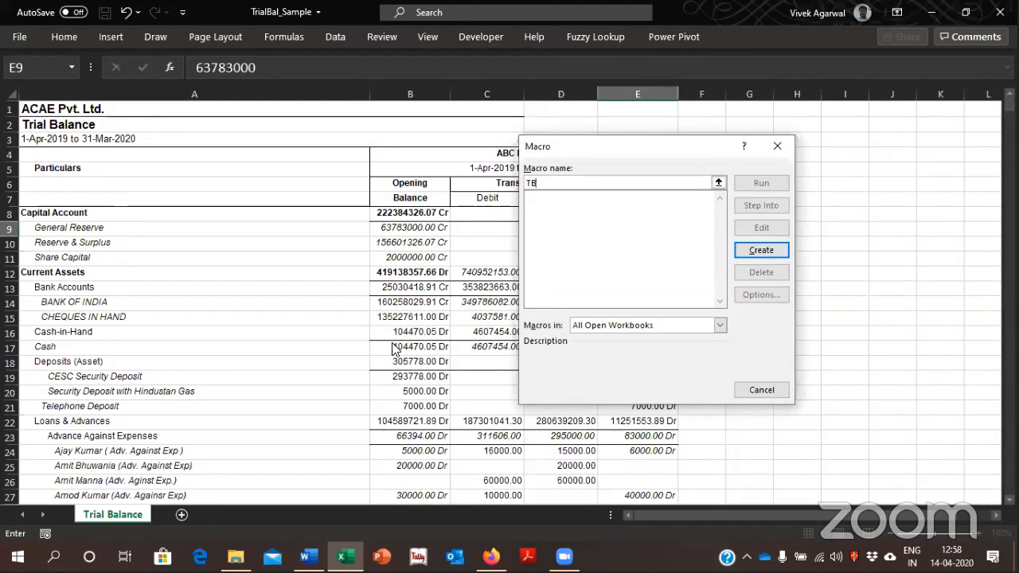
pyautogui.click(779, 253)
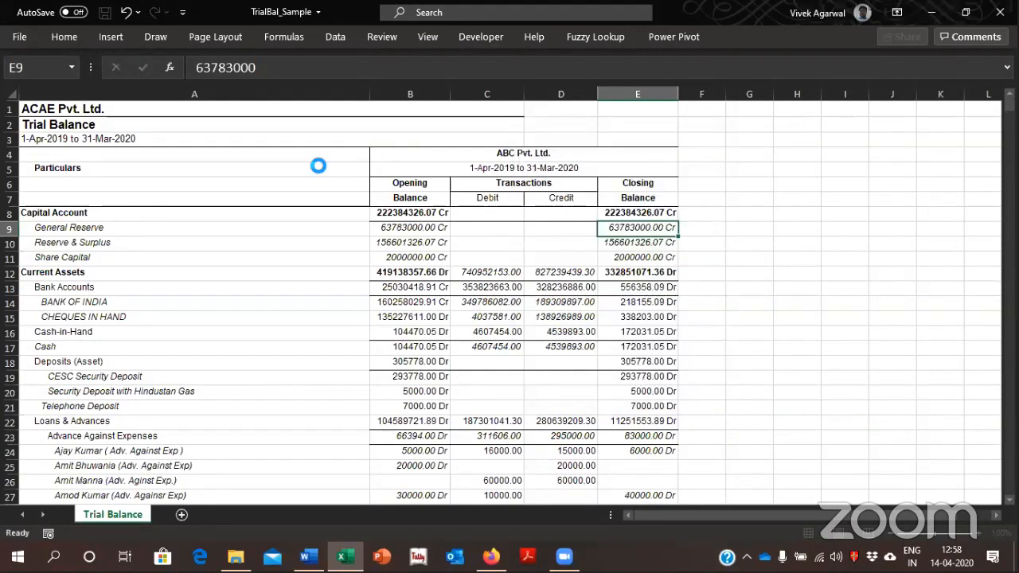
# Replace the empty TB procedure in Module1 with the copied CleanTallyData code and close the Visual Basic editor
pyautogui.hotkey('ctrl', 'a')
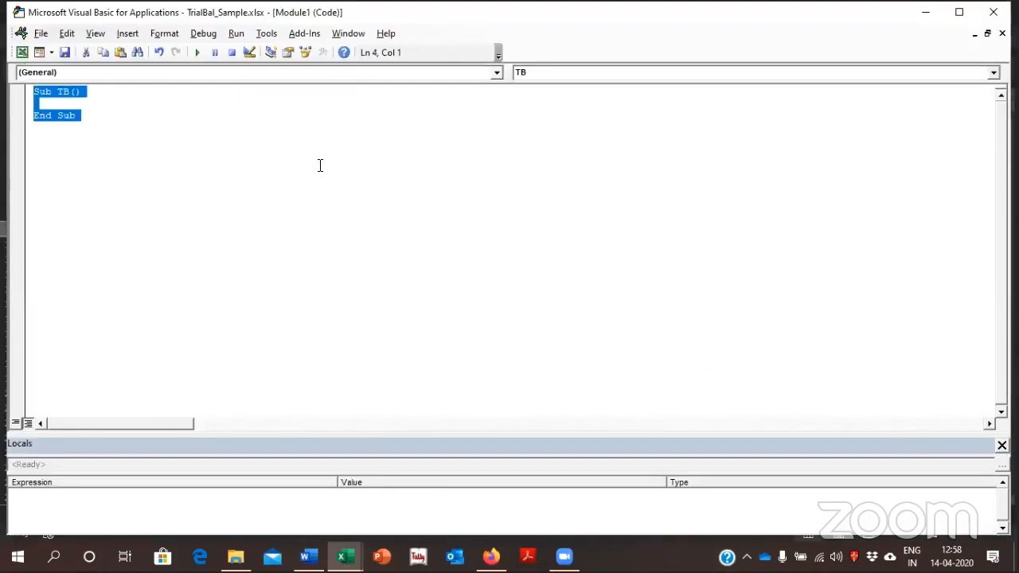
pyautogui.hotkey('ctrl', 'v')
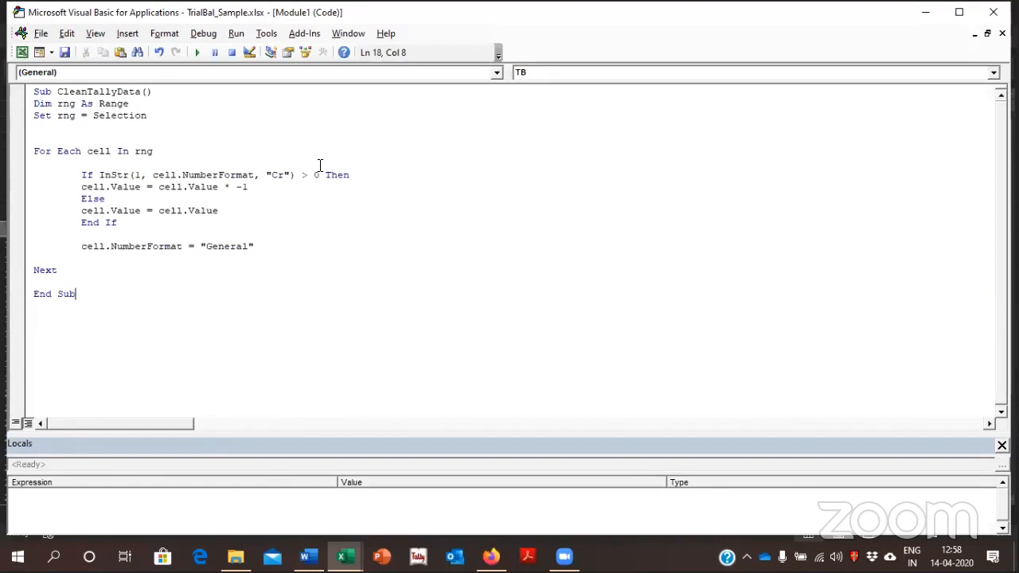
pyautogui.click(993, 12)
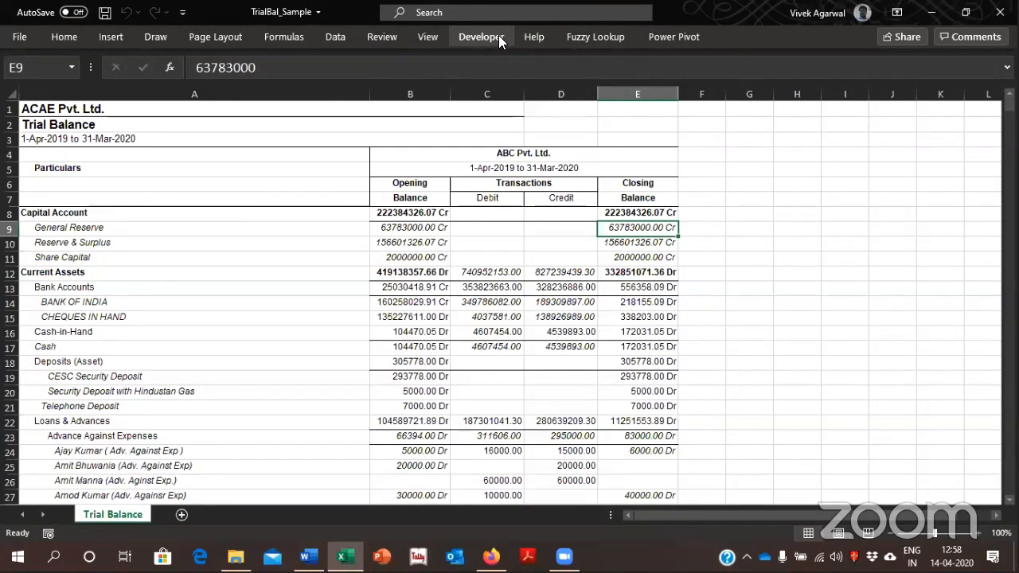
# Run the CleanTallyData macro on the closing balances in column E, from E8 down to the Profit & Loss A/c row
pyautogui.press('Up')
pyautogui.hotkey('shift', 'Down')
pyautogui.hotkey('shift', 'Down')
pyautogui.hotkey('shift', 'Down')
pyautogui.hotkey('shift', 'Down')
pyautogui.hotkey('shift', 'Down')
pyautogui.hotkey('shift', 'Down')
pyautogui.hotkey('shift', 'Down')
pyautogui.hotkey('shift', 'Down')
pyautogui.hotkey('shift', 'Down')
pyautogui.hotkey('shift', 'Down')
pyautogui.hotkey('shift', 'Down')
pyautogui.hotkey('shift', 'Down')
pyautogui.hotkey('shift', 'Down')
pyautogui.hotkey('shift', 'Down')
pyautogui.hotkey('shift', 'Down')
pyautogui.hotkey('shift', 'Down')
pyautogui.hotkey('shift', 'Down')
pyautogui.hotkey('shift', 'Down')
pyautogui.hotkey('shift', 'Down')
pyautogui.hotkey('shift', 'Down')
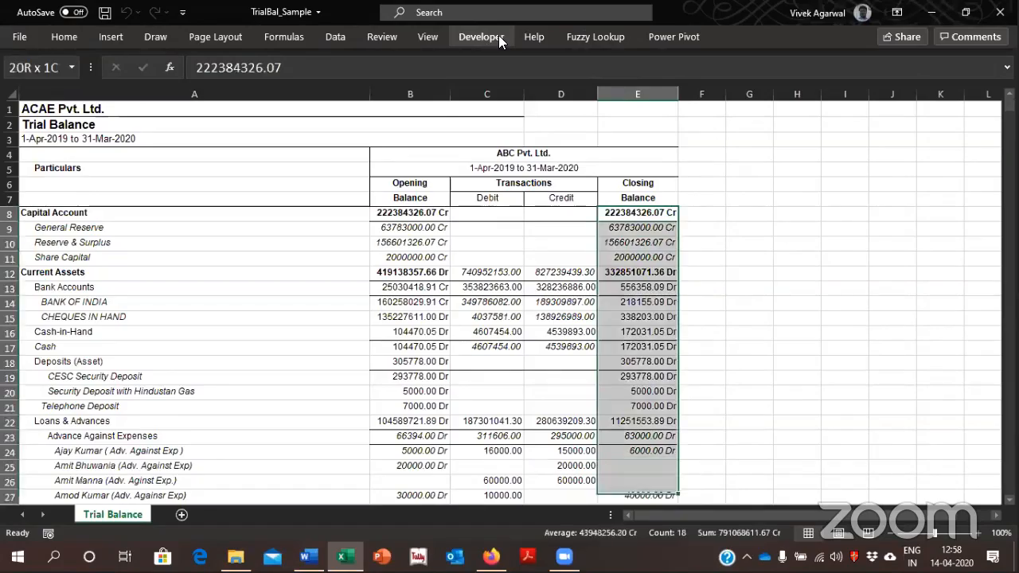
pyautogui.hotkey('shift', 'Down')
pyautogui.hotkey('shift', 'Down')
pyautogui.hotkey('shift', 'Down')
pyautogui.hotkey('shift', 'Down')
pyautogui.hotkey('shift', 'Down')
pyautogui.hotkey('shift', 'Down')
pyautogui.hotkey('shift', 'Down')
pyautogui.hotkey('shift', 'Down')
pyautogui.hotkey('shift', 'Down')
pyautogui.hotkey('shift', 'Down')
pyautogui.hotkey('shift', 'Down')
pyautogui.hotkey('shift', 'Down')
pyautogui.hotkey('shift', 'Down')
pyautogui.hotkey('shift', 'Down')
pyautogui.hotkey('shift', 'Down')
pyautogui.hotkey('shift', 'Down')
pyautogui.hotkey('shift', 'Down')
pyautogui.hotkey('shift', 'Down')
pyautogui.hotkey('shift', 'Down')
pyautogui.hotkey('shift', 'Down')
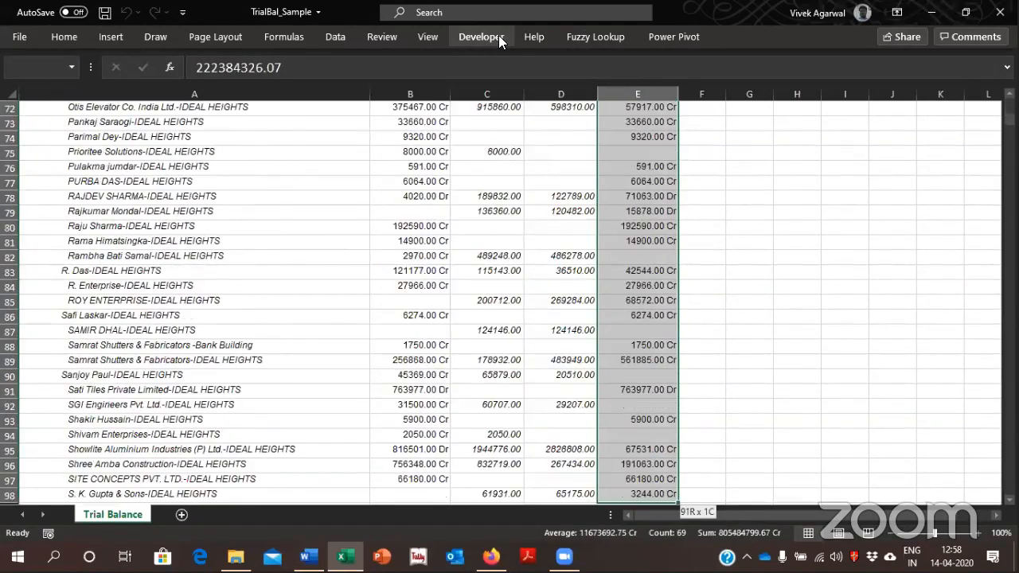
pyautogui.hotkey('shift', 'Down')
pyautogui.hotkey('shift', 'Down')
pyautogui.hotkey('shift', 'Down')
pyautogui.hotkey('shift', 'Down')
pyautogui.hotkey('shift', 'Down')
pyautogui.hotkey('shift', 'Down')
pyautogui.hotkey('shift', 'Down')
pyautogui.hotkey('shift', 'Down')
pyautogui.hotkey('shift', 'Down')
pyautogui.hotkey('shift', 'Down')
pyautogui.hotkey('shift', 'Down')
pyautogui.hotkey('shift', 'Down')
pyautogui.hotkey('shift', 'Down')
pyautogui.hotkey('shift', 'Down')
pyautogui.hotkey('shift', 'Down')
pyautogui.hotkey('shift', 'Down')
pyautogui.hotkey('shift', 'Down')
pyautogui.hotkey('shift', 'Down')
pyautogui.hotkey('shift', 'Down')
pyautogui.hotkey('shift', 'Down')
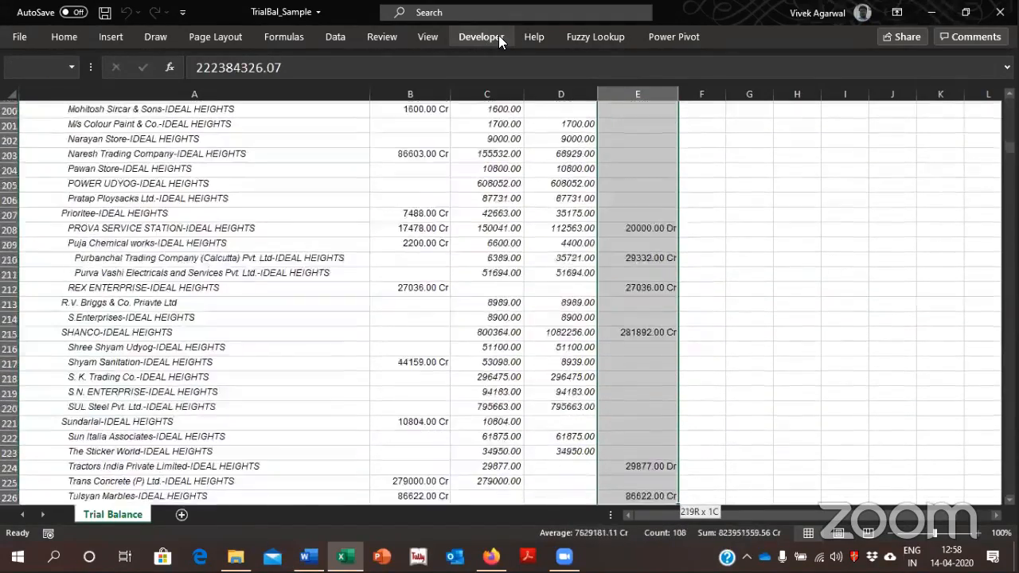
pyautogui.hotkey('shift', 'Down')
pyautogui.hotkey('shift', 'Down')
pyautogui.hotkey('shift', 'Down')
pyautogui.hotkey('shift', 'Down')
pyautogui.hotkey('shift', 'Down')
pyautogui.hotkey('shift', 'Down')
pyautogui.hotkey('shift', 'Down')
pyautogui.hotkey('shift', 'Down')
pyautogui.hotkey('shift', 'Down')
pyautogui.hotkey('shift', 'Down')
pyautogui.hotkey('shift', 'Down')
pyautogui.hotkey('shift', 'Down')
pyautogui.hotkey('shift', 'Down')
pyautogui.hotkey('shift', 'Down')
pyautogui.hotkey('shift', 'Down')
pyautogui.hotkey('shift', 'Down')
pyautogui.hotkey('shift', 'Down')
pyautogui.hotkey('shift', 'Down')
pyautogui.hotkey('shift', 'Down')
pyautogui.hotkey('shift', 'Down')
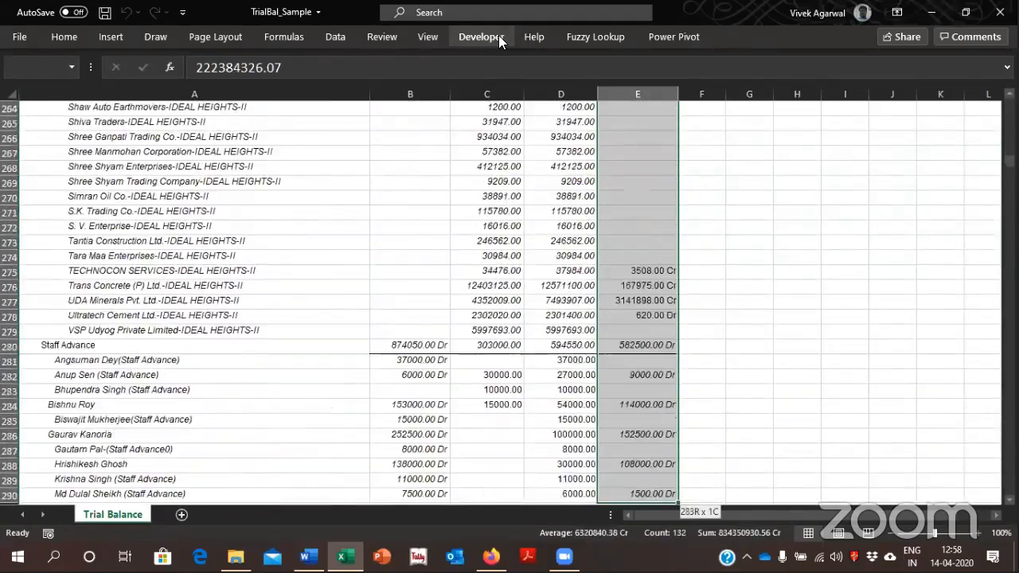
pyautogui.hotkey('shift', 'Down')
pyautogui.hotkey('shift', 'Down')
pyautogui.hotkey('shift', 'Down')
pyautogui.hotkey('shift', 'Down')
pyautogui.hotkey('shift', 'Down')
pyautogui.hotkey('shift', 'Down')
pyautogui.hotkey('shift', 'Down')
pyautogui.hotkey('shift', 'Down')
pyautogui.hotkey('shift', 'Down')
pyautogui.hotkey('shift', 'Down')
pyautogui.hotkey('shift', 'Down')
pyautogui.hotkey('shift', 'Down')
pyautogui.hotkey('shift', 'Down')
pyautogui.hotkey('shift', 'Down')
pyautogui.hotkey('shift', 'Down')
pyautogui.hotkey('shift', 'Down')
pyautogui.hotkey('shift', 'Down')
pyautogui.hotkey('shift', 'Down')
pyautogui.hotkey('shift', 'Down')
pyautogui.hotkey('shift', 'Down')
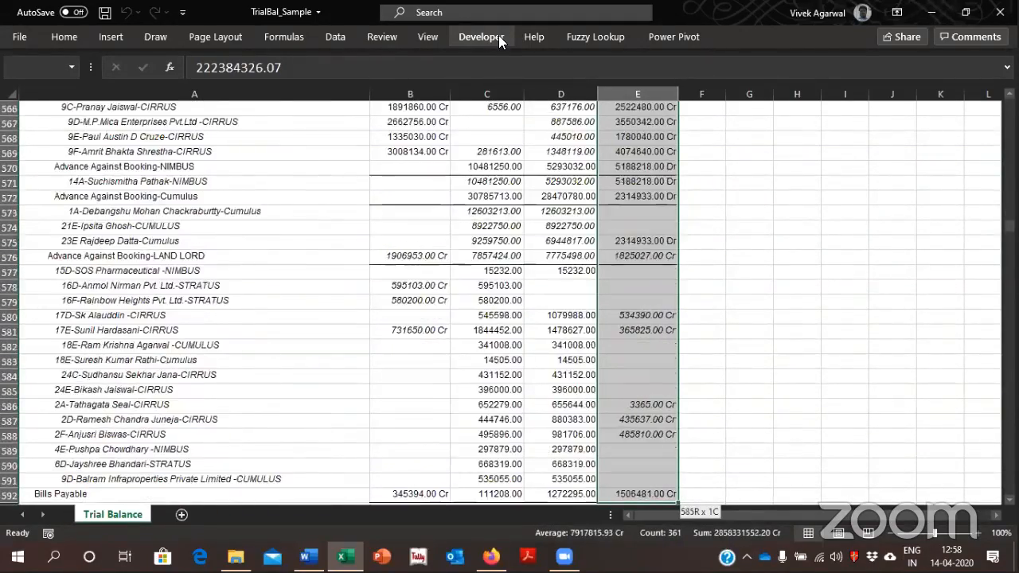
pyautogui.hotkey('ctrl', 'shift', 'Down')
pyautogui.hotkey('ctrl', 'shift', 'Down')
pyautogui.hotkey('ctrl', 'shift', 'Down')
pyautogui.hotkey('ctrl', 'shift', 'Down')
pyautogui.hotkey('ctrl', 'shift', 'Down')
pyautogui.hotkey('ctrl', 'shift', 'Down')
pyautogui.hotkey('ctrl', 'shift', 'Down')
pyautogui.hotkey('ctrl', 'shift', 'Down')
pyautogui.hotkey('ctrl', 'shift', 'Down')
pyautogui.hotkey('ctrl', 'shift', 'Down')
pyautogui.hotkey('ctrl', 'shift', 'Down')
pyautogui.hotkey('ctrl', 'shift', 'Down')
pyautogui.hotkey('ctrl', 'shift', 'Down')
pyautogui.hotkey('ctrl', 'shift', 'Down')
pyautogui.hotkey('ctrl', 'shift', 'Down')
pyautogui.hotkey('ctrl', 'shift', 'Down')
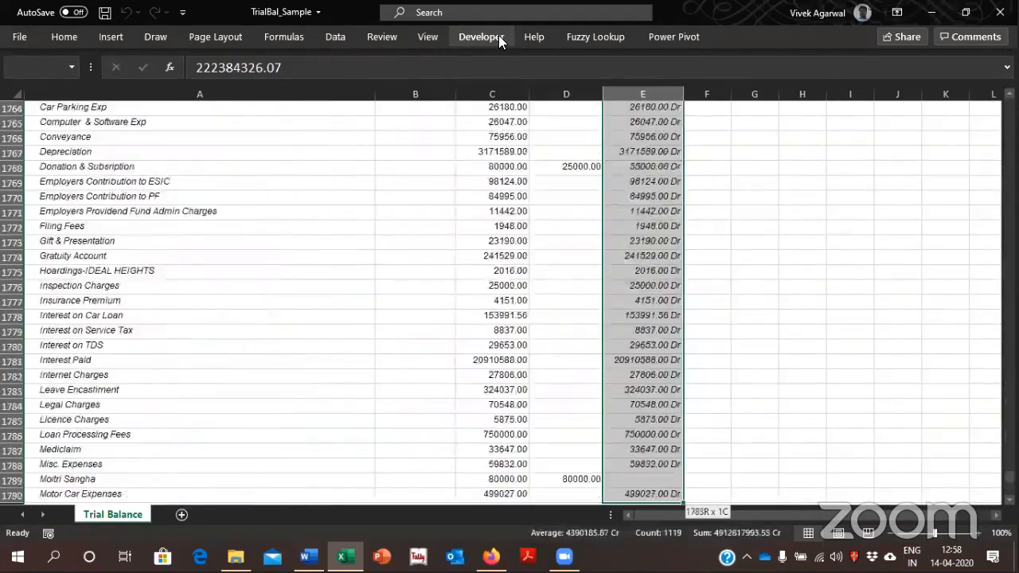
pyautogui.hotkey('ctrl', 'shift', 'Up')
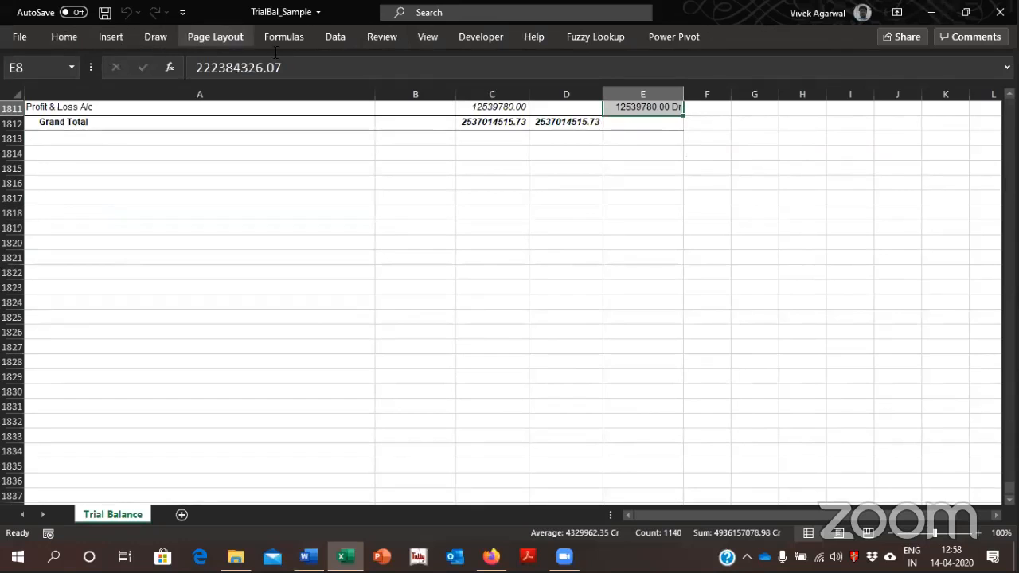
pyautogui.click(484, 37)
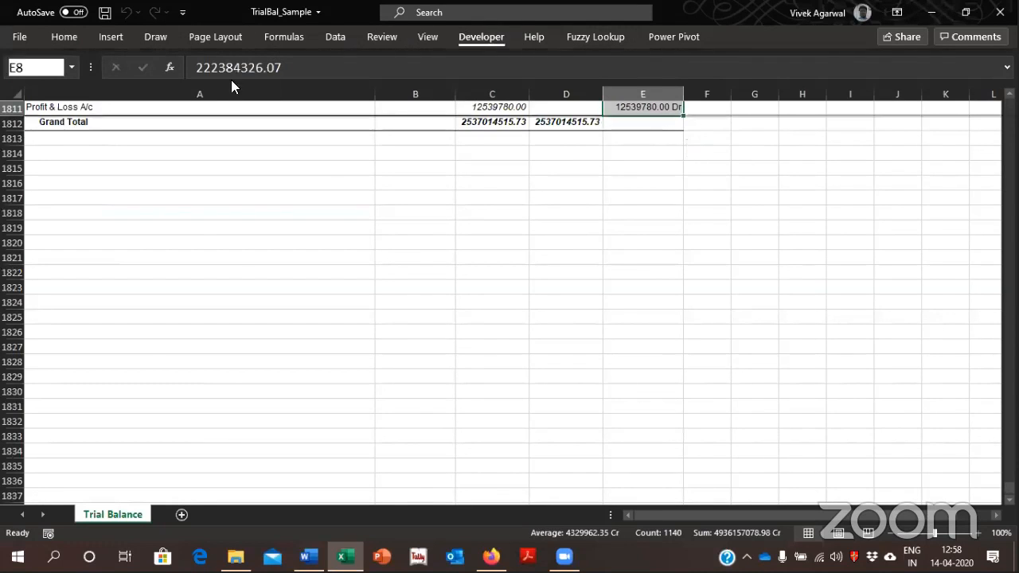
pyautogui.click(46, 60)
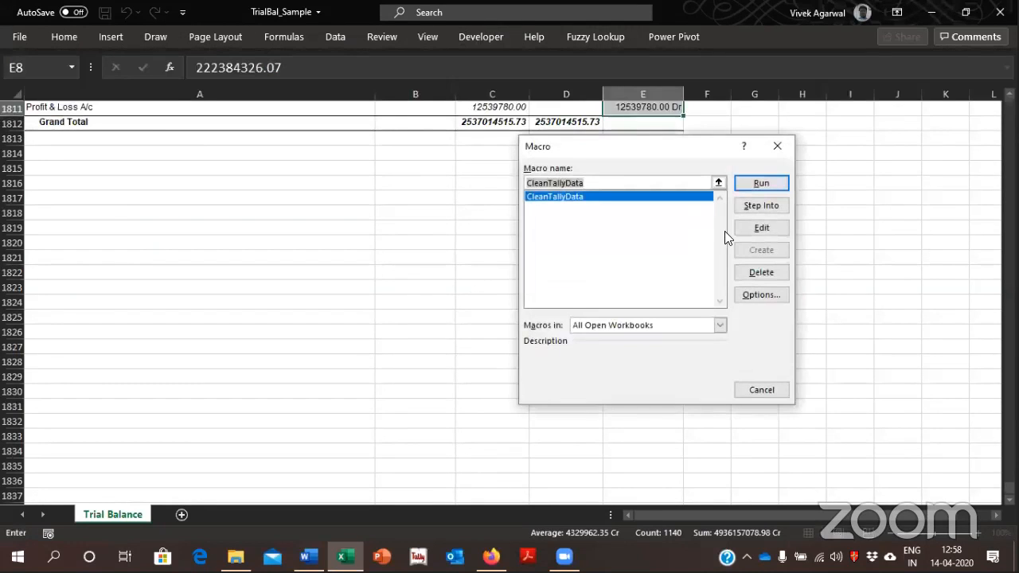
pyautogui.click(755, 184)
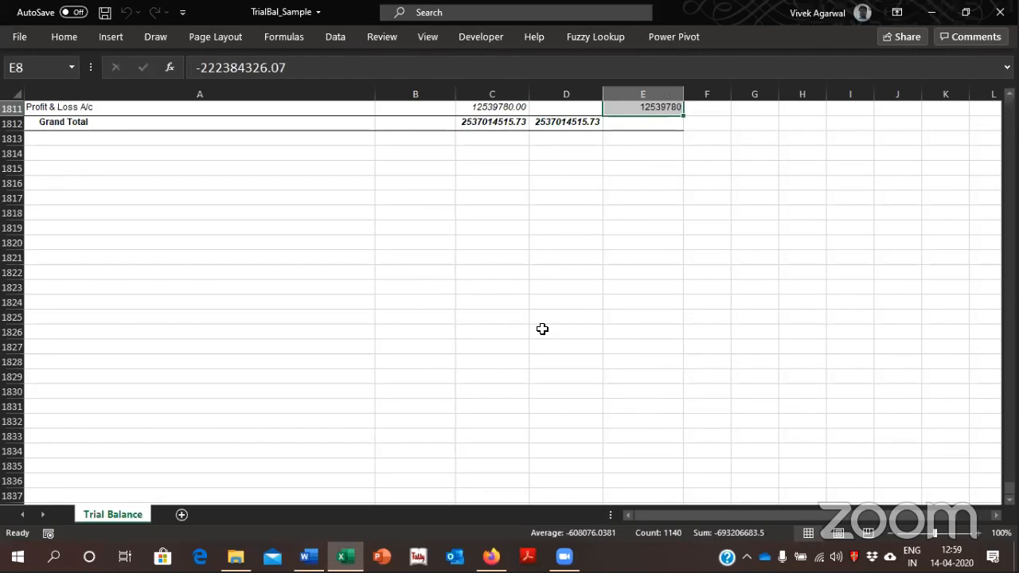
# Examine the signs of the converted closing balances at the start of column E, from Capital Account down
pyautogui.hotkey('ctrl', 'Up')
pyautogui.press('Down')
pyautogui.press('Down')
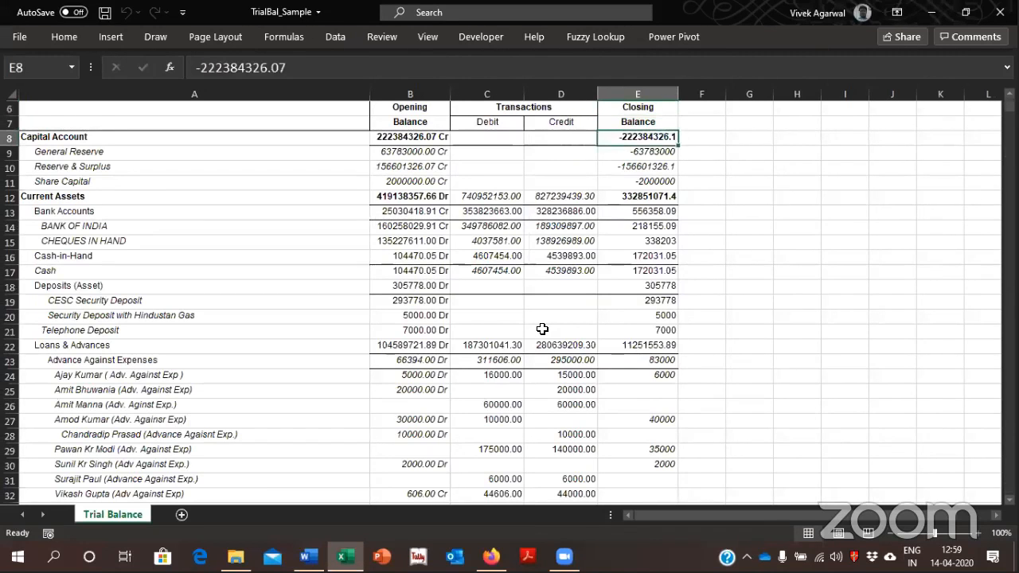
pyautogui.press('Down')
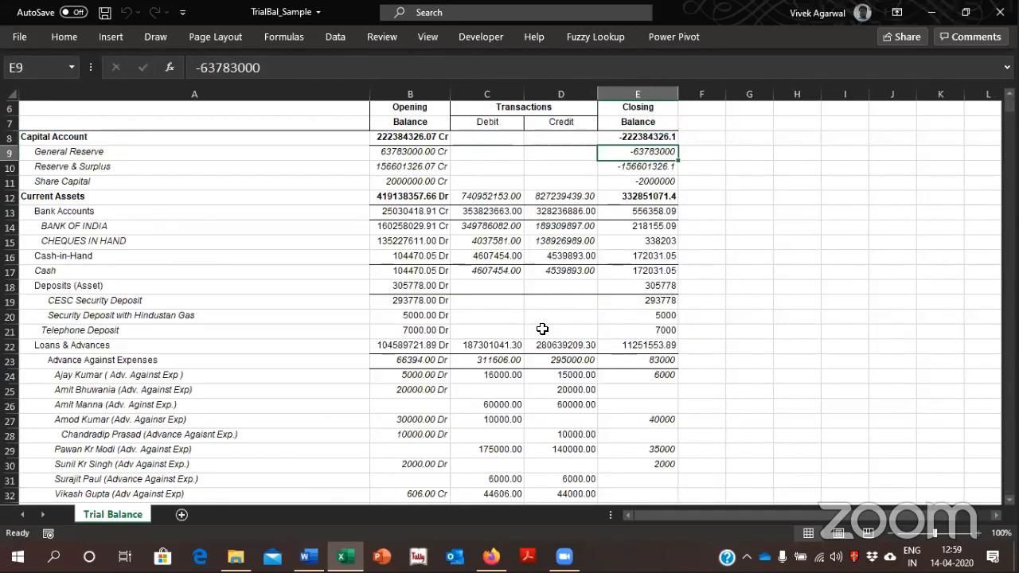
pyautogui.press('Down')
pyautogui.press('Down')
pyautogui.press('Up')
pyautogui.press('Up')
pyautogui.press('Up')
# Format all of column E as comma-separated numbers with two decimals
pyautogui.hotkey('ctrl', 'shift', 'Down')
pyautogui.hotkey('shift', 'Down')
pyautogui.hotkey('shift', 'Down')
pyautogui.hotkey('shift', 'Down')
pyautogui.hotkey('shift', 'Down')
pyautogui.hotkey('shift', 'Down')
pyautogui.hotkey('shift', 'Down')
pyautogui.hotkey('shift', 'Down')
pyautogui.hotkey('shift', 'Down')
pyautogui.hotkey('shift', 'Down')
pyautogui.hotkey('shift', 'Down')
pyautogui.hotkey('shift', 'Down')
pyautogui.hotkey('shift', 'Down')
pyautogui.hotkey('shift', 'Down')
pyautogui.hotkey('shift', 'Down')
pyautogui.hotkey('shift', 'Down')
pyautogui.hotkey('shift', 'Down')
pyautogui.hotkey('shift', 'Down')
pyautogui.hotkey('shift', 'Down')
pyautogui.hotkey('shift', 'Down')
pyautogui.hotkey('shift', 'Down')
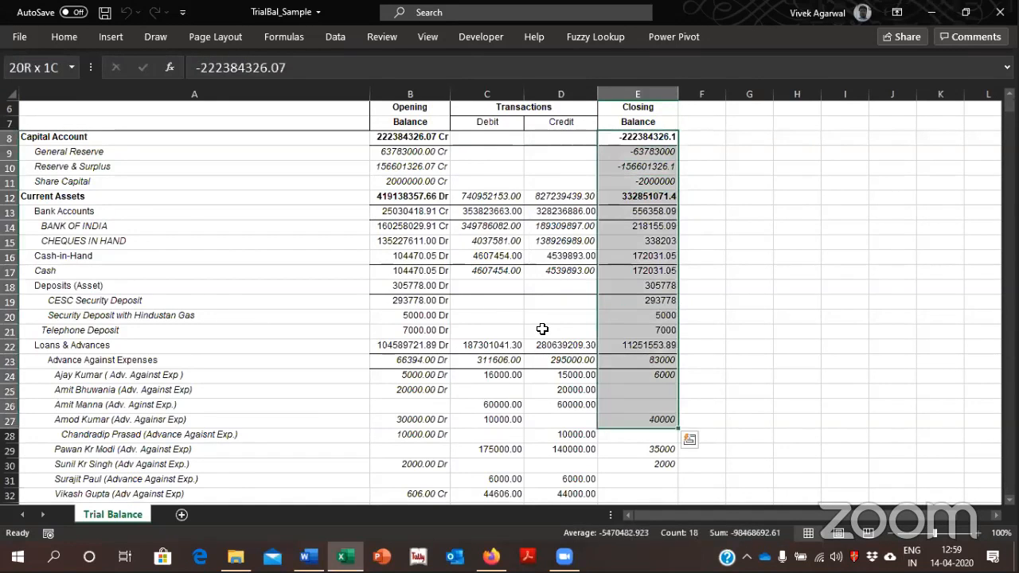
pyautogui.hotkey('shift', 'Down')
pyautogui.hotkey('shift', 'Down')
pyautogui.hotkey('shift', 'Down')
pyautogui.hotkey('shift', 'Down')
pyautogui.hotkey('shift', 'Down')
pyautogui.hotkey('shift', 'Down')
pyautogui.hotkey('shift', 'Down')
pyautogui.hotkey('shift', 'Down')
pyautogui.hotkey('shift', 'Down')
pyautogui.hotkey('shift', 'Down')
pyautogui.hotkey('shift', 'Down')
pyautogui.hotkey('shift', 'Down')
pyautogui.hotkey('shift', 'Down')
pyautogui.hotkey('shift', 'Down')
pyautogui.hotkey('shift', 'Down')
pyautogui.hotkey('ctrl', 'a')
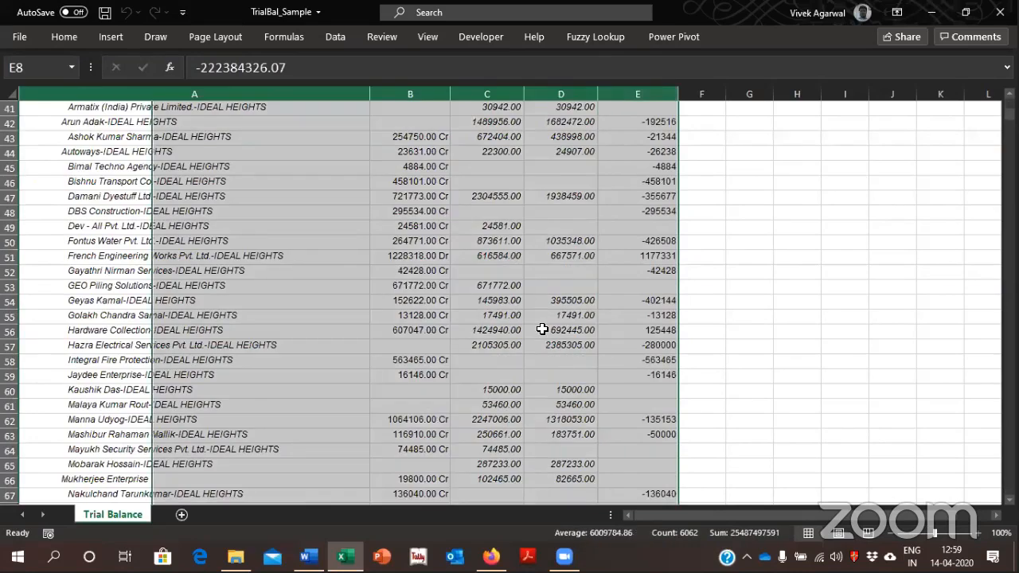
pyautogui.press('Right')
pyautogui.click(644, 88)
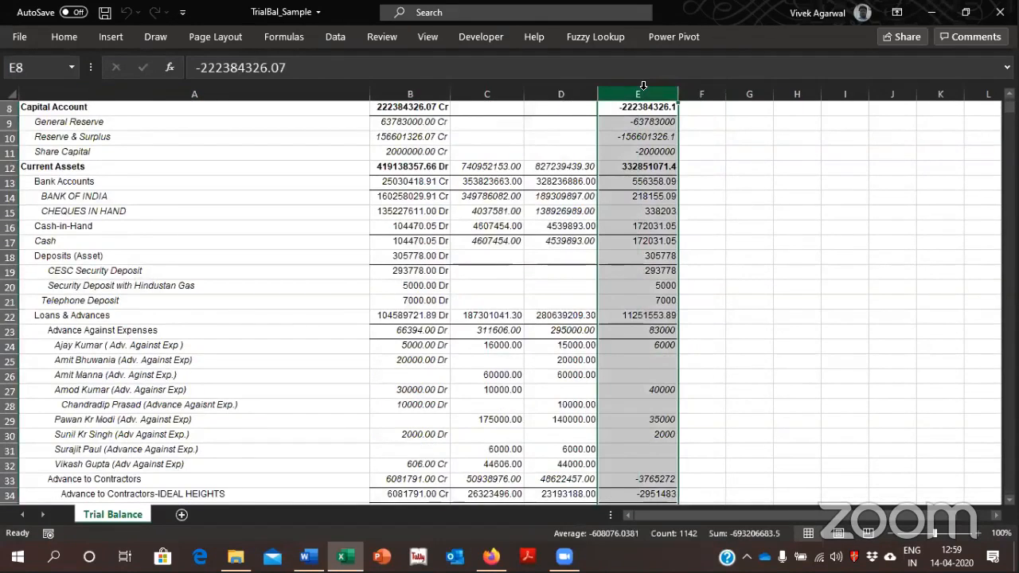
pyautogui.hotkey('ctrl', 'shift', '1')
pyautogui.press('Up')
pyautogui.press('Up')
pyautogui.press('Down')
pyautogui.press('Down')
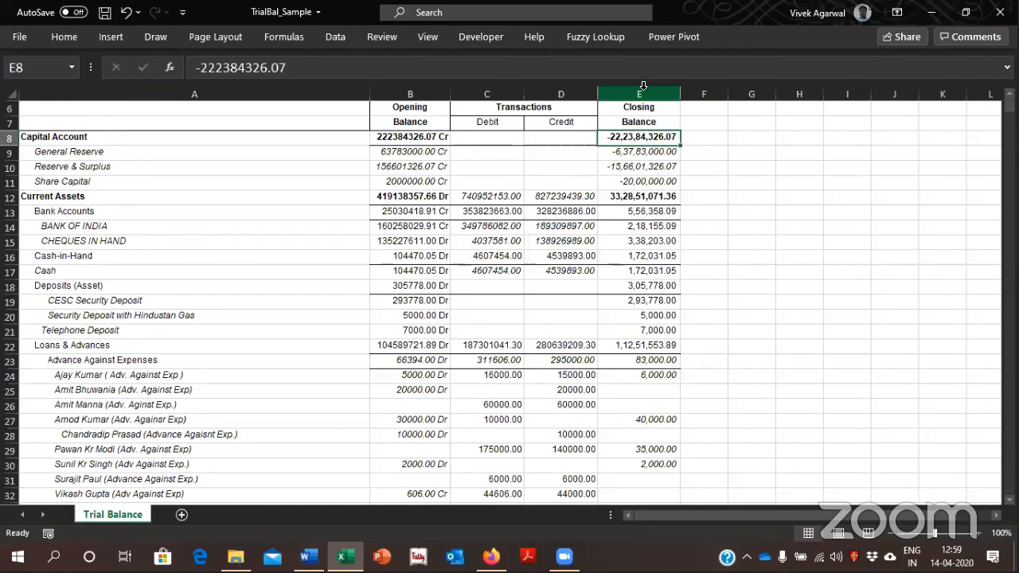
# Close the TrialBal_Sample workbook without saving the changes
pyautogui.press('Down')
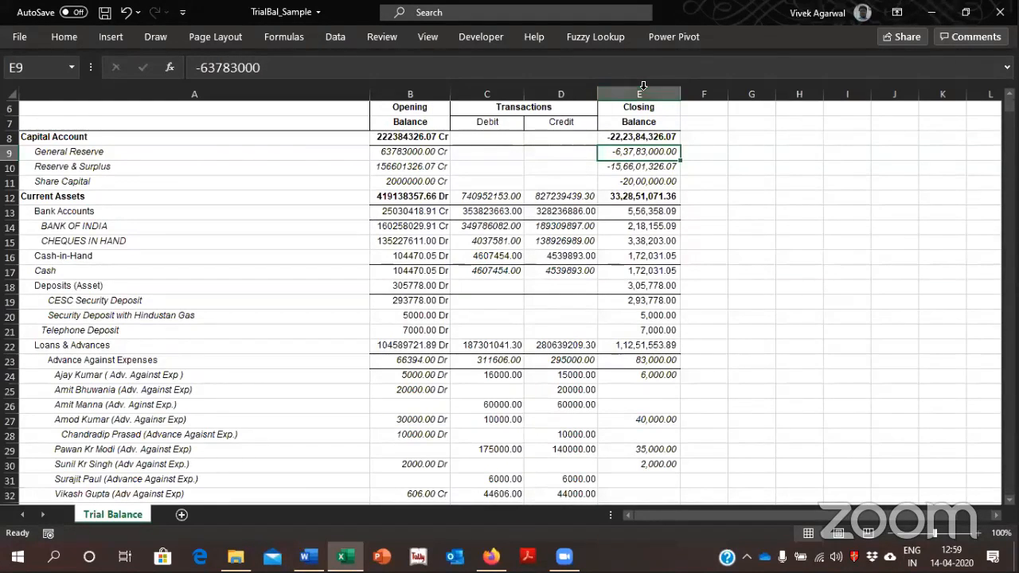
pyautogui.hotkey('ctrl', 'n')
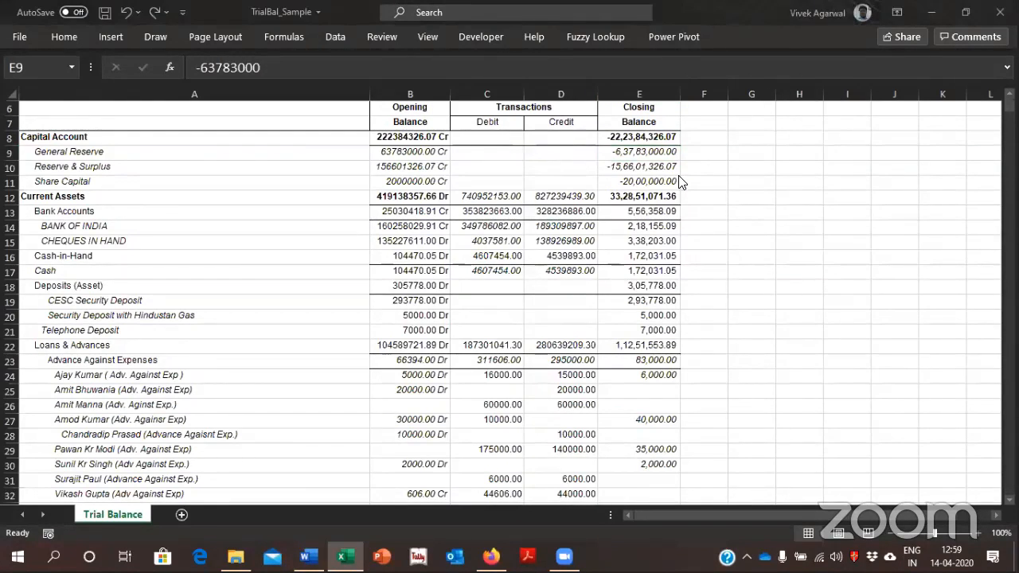
pyautogui.click(1000, 12)
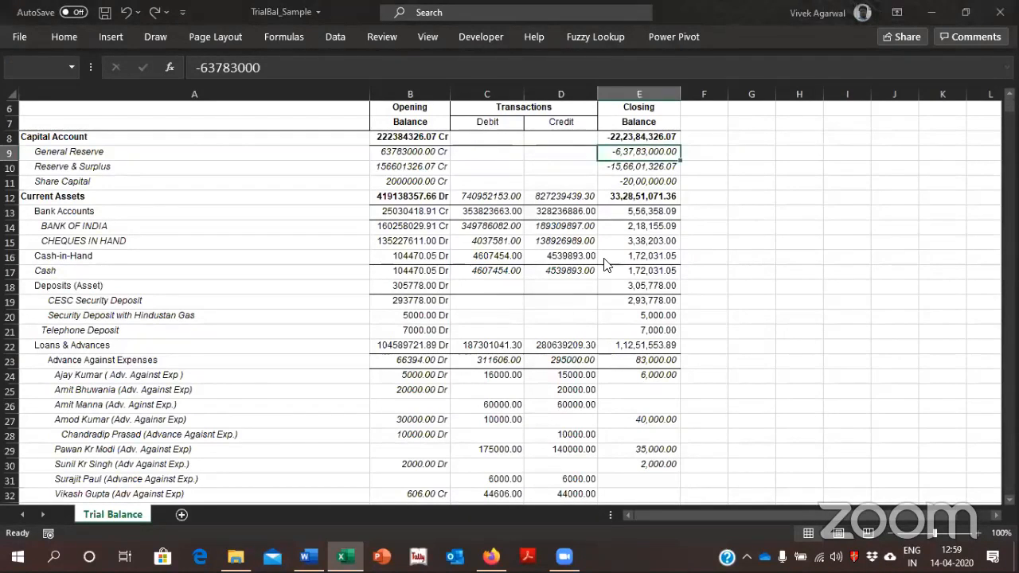
pyautogui.click(524, 297)
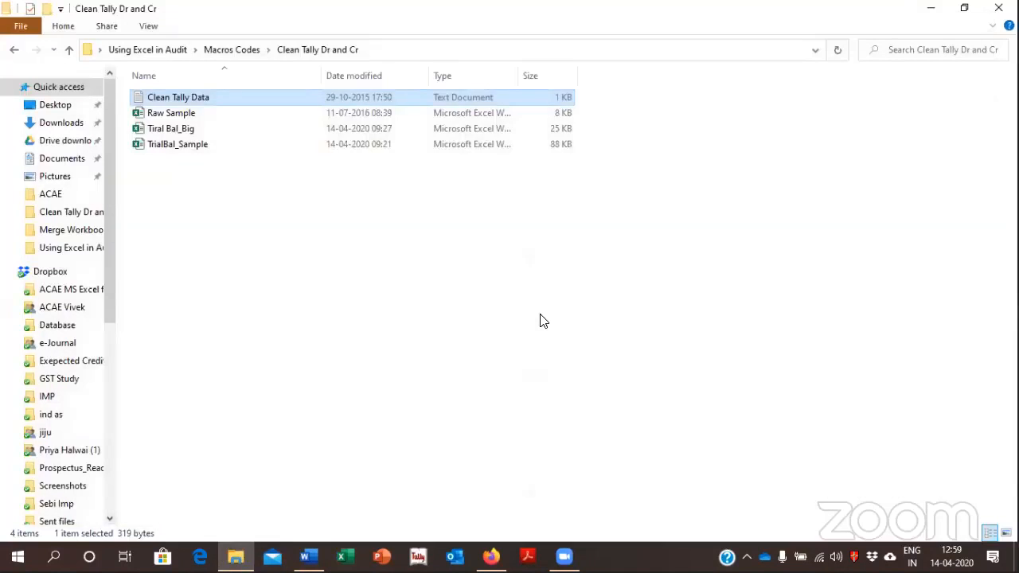
# Open the Dravid workbook from the HR Attendance folder inside Macros Codes
pyautogui.press('BackSpace')
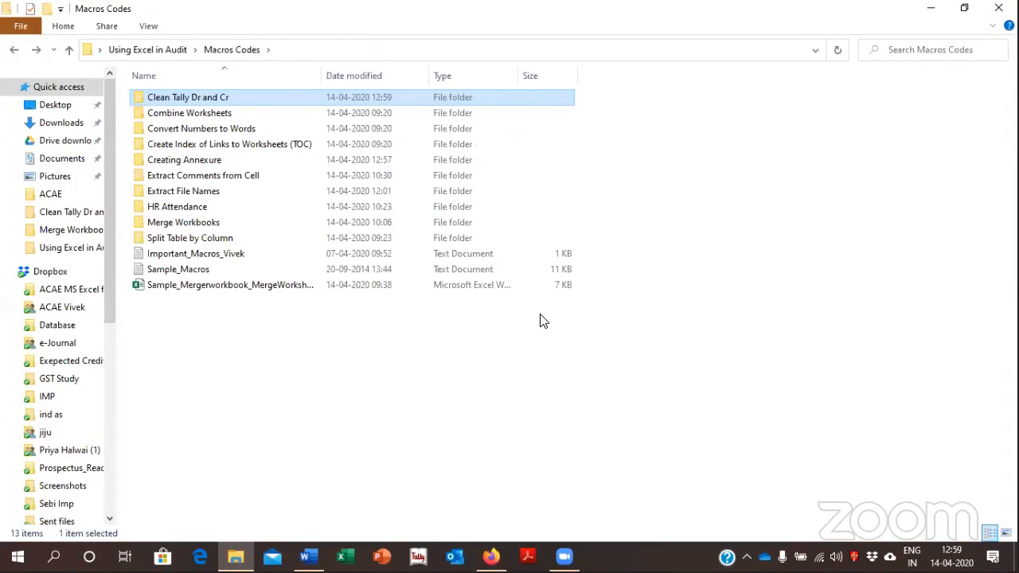
pyautogui.press('Down')
pyautogui.press('Down')
pyautogui.press('Down')
pyautogui.press('Down')
pyautogui.press('Down')
pyautogui.press('Down')
pyautogui.press('Down')
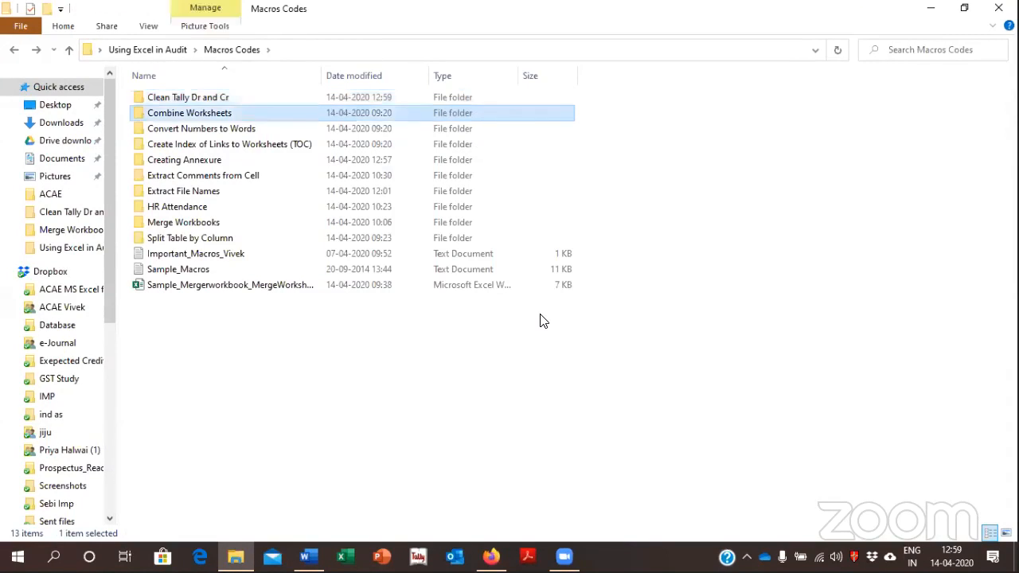
pyautogui.press('Return')
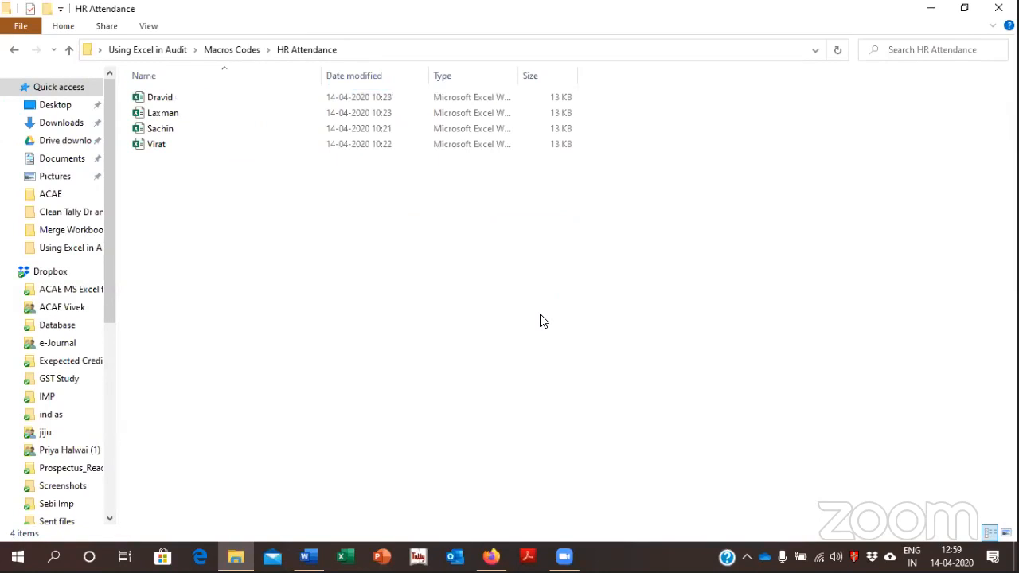
pyautogui.press('Down')
pyautogui.press('Return')
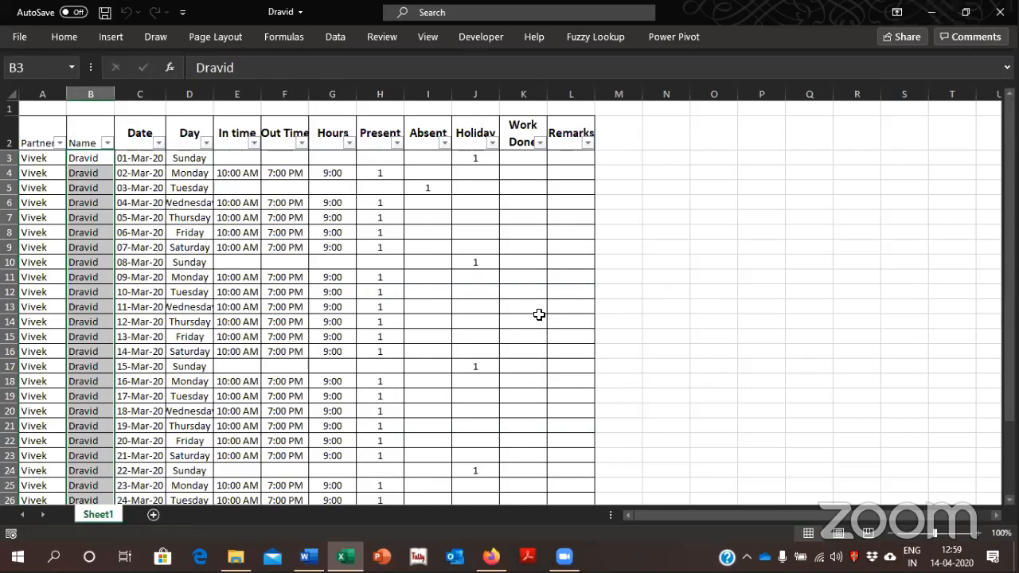
# Examine the attendance sheet's columns from Partner to Remarks and its daily entries down to 31-Mar-20
pyautogui.press('Left')
pyautogui.press('Up')
pyautogui.press('Right')
pyautogui.press('Down')
pyautogui.press('Left')
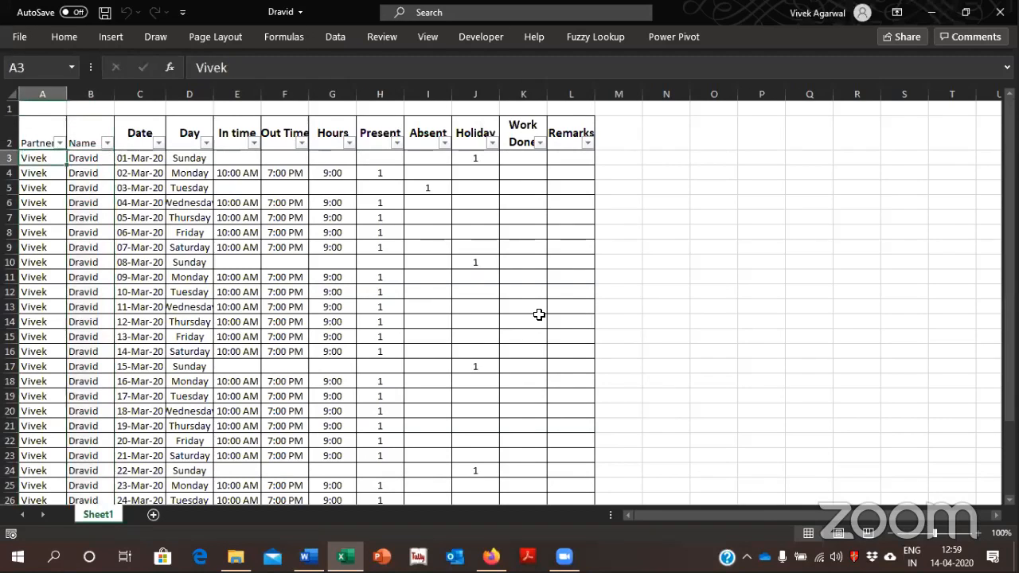
pyautogui.press('Right')
pyautogui.press('Right')
pyautogui.press('Down')
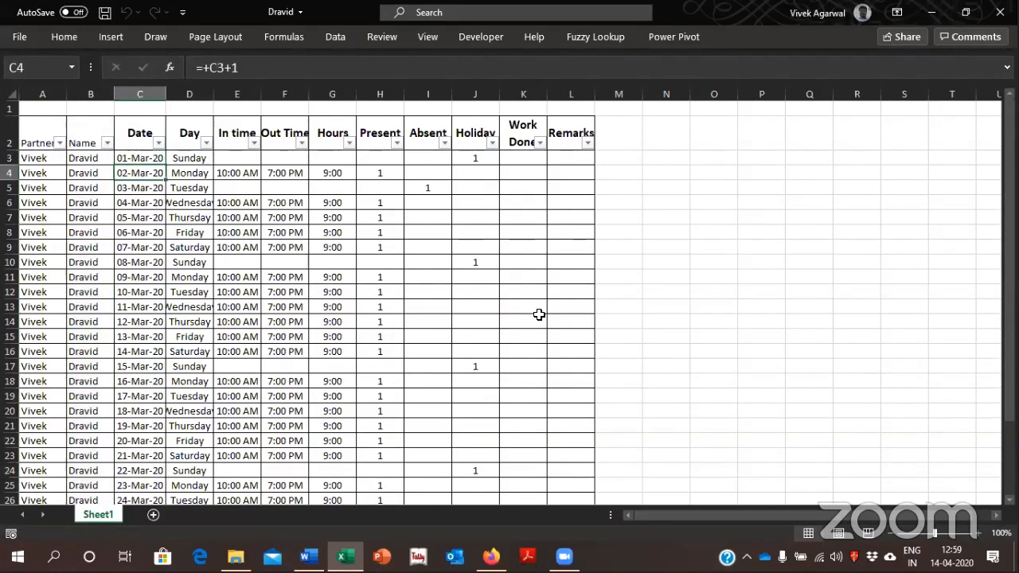
pyautogui.press('Right')
pyautogui.press('Up')
pyautogui.press('Up')
pyautogui.press('Right')
pyautogui.press('Right')
pyautogui.press('Right')
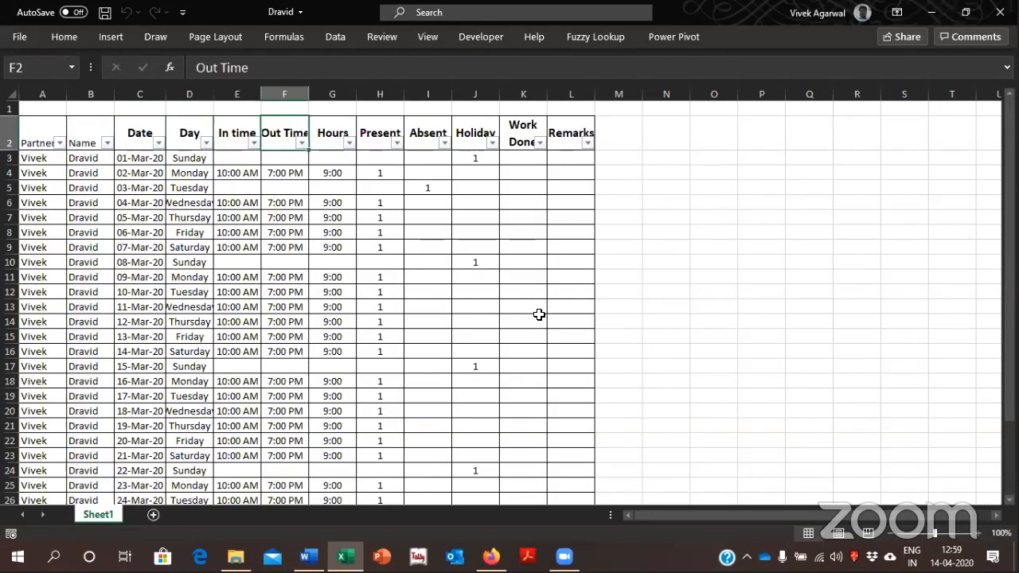
pyautogui.press('Right')
pyautogui.press('Right')
pyautogui.press('Right')
pyautogui.press('Right')
pyautogui.press('Right')
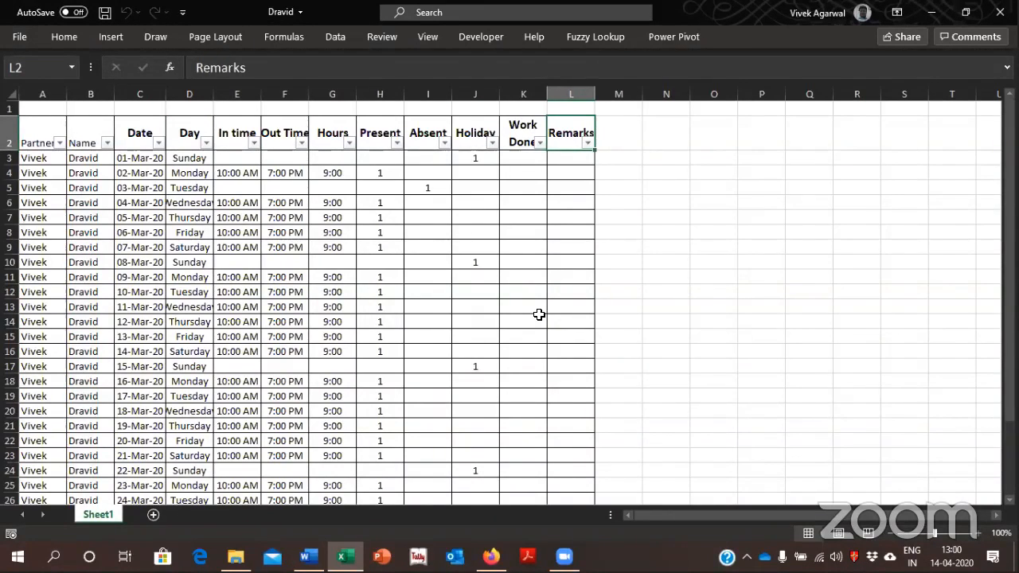
pyautogui.press('Left')
pyautogui.press('Left')
pyautogui.press('Left')
pyautogui.press('Left')
pyautogui.press('Left')
pyautogui.press('Left')
pyautogui.press('Left')
pyautogui.press('Left')
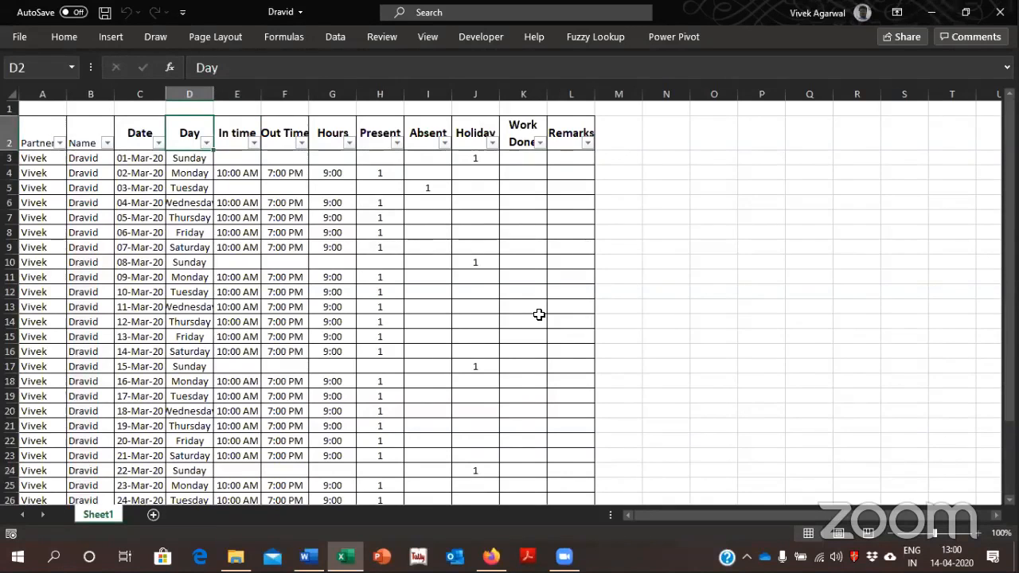
pyautogui.hotkey('ctrl', 'Down')
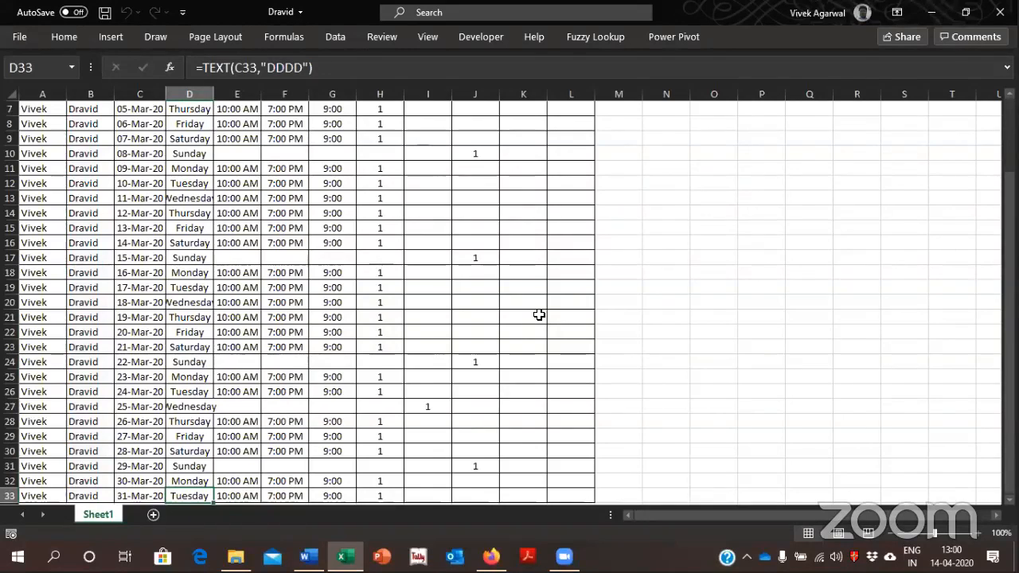
pyautogui.press('Left')
# Close the Dravid workbook and open Sample_Mergerworkbook_MergeWorksheet from the Macros Codes folder
pyautogui.click(998, 16)
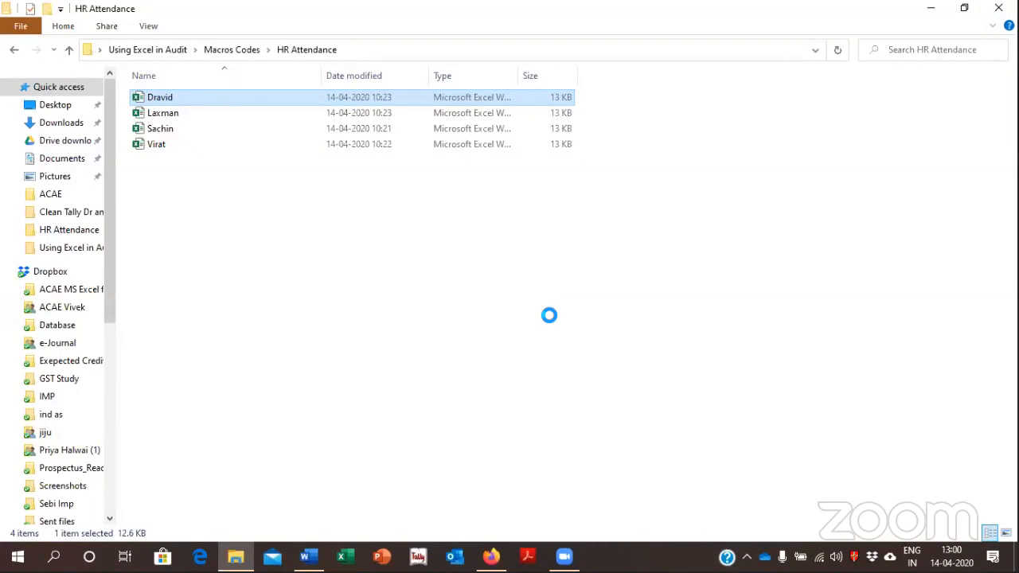
pyautogui.hotkey('alt', 'Up')
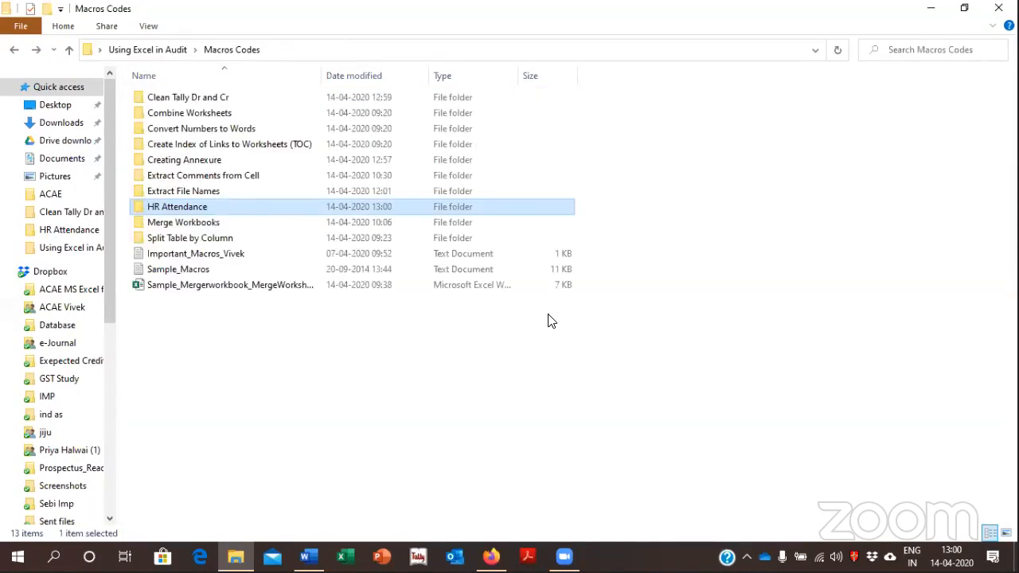
pyautogui.press('Down')
pyautogui.press('Down')
pyautogui.press('Down')
pyautogui.press('Down')
pyautogui.press('Down')
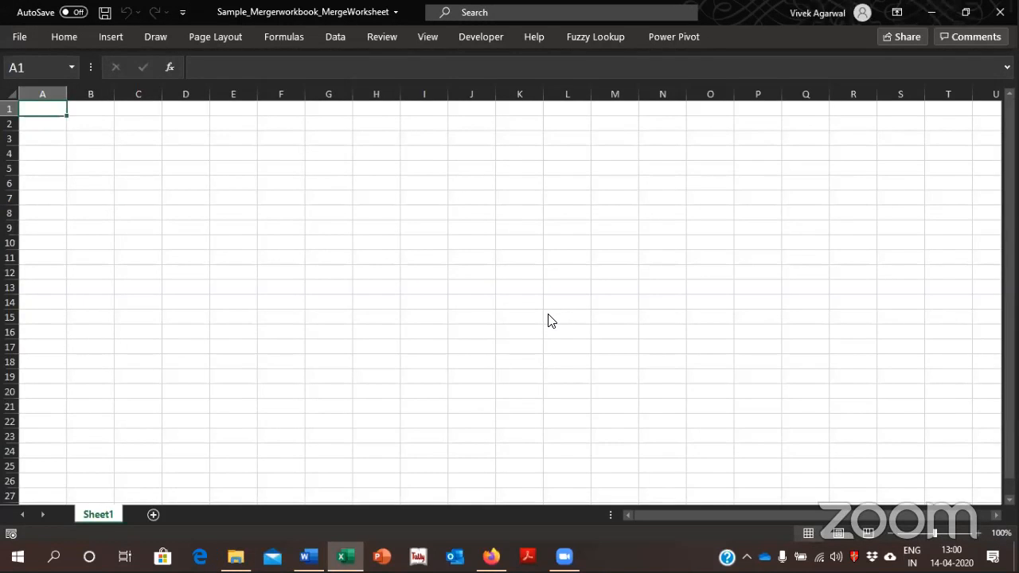
# Switch to File Explorer and open the MergeWorkbooks text file from the Merge Workbooks folder inside Macros Codes
pyautogui.hotkey('alt', 'Tab')
pyautogui.press('Up')
pyautogui.press('Up')
pyautogui.press('Up')
pyautogui.press('Up')
pyautogui.press('Up')
pyautogui.press('Up')
pyautogui.press('Up')
pyautogui.press('Up')
pyautogui.press('Up')
pyautogui.press('Up')
pyautogui.press('Up')
pyautogui.press('Up')
pyautogui.press('Down')
pyautogui.press('Down')
pyautogui.press('Down')
pyautogui.press('Down')
pyautogui.press('Down')
pyautogui.press('Down')
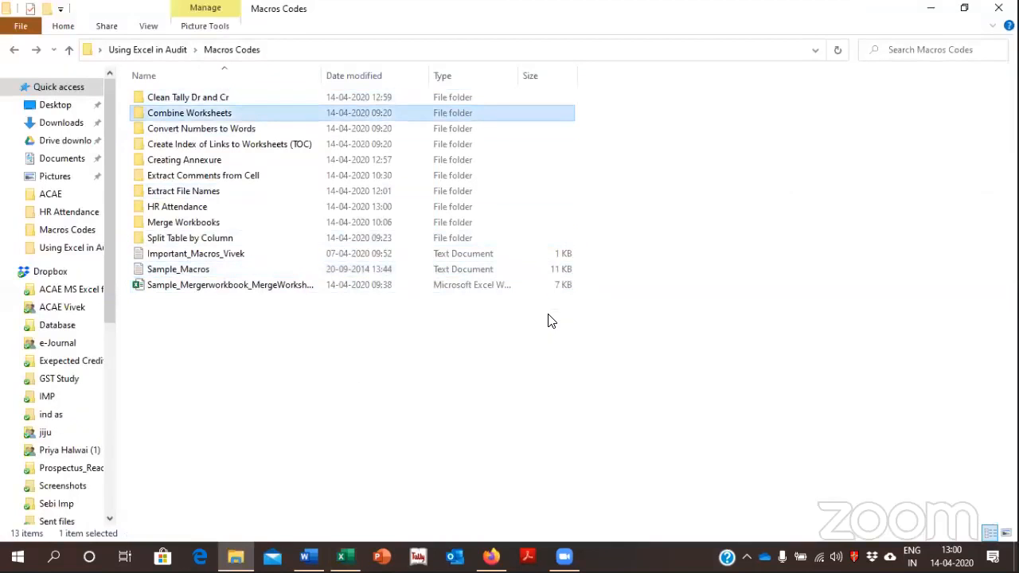
pyautogui.press('Down')
pyautogui.press('Down')
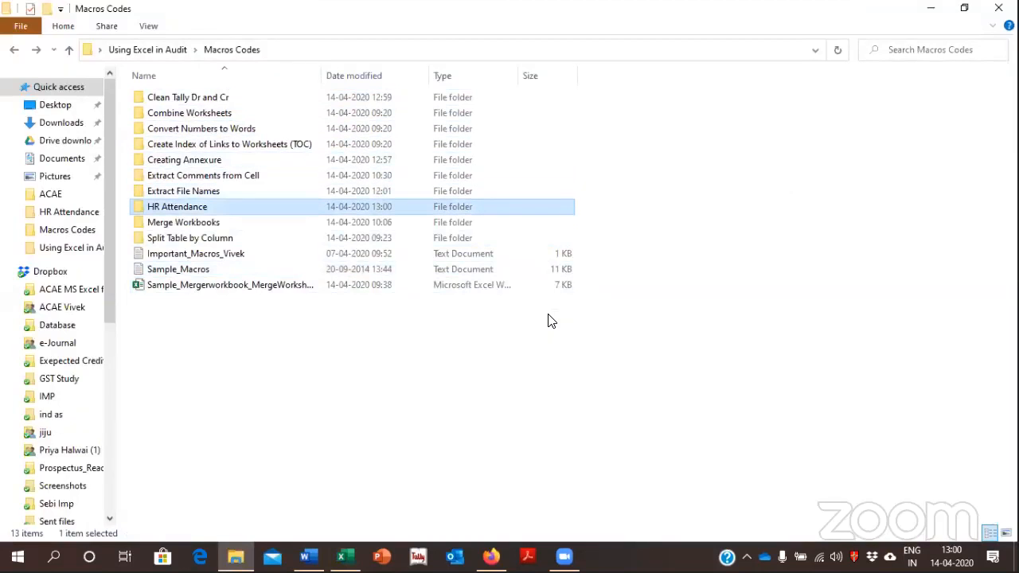
pyautogui.press('Return')
pyautogui.press('Down')
pyautogui.press('Down')
pyautogui.press('Down')
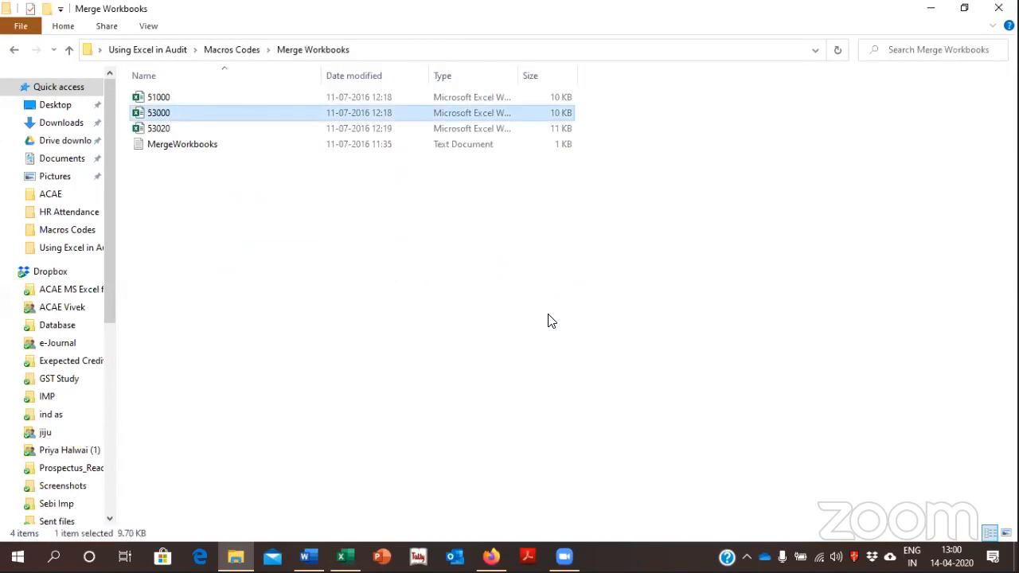
pyautogui.press('Return')
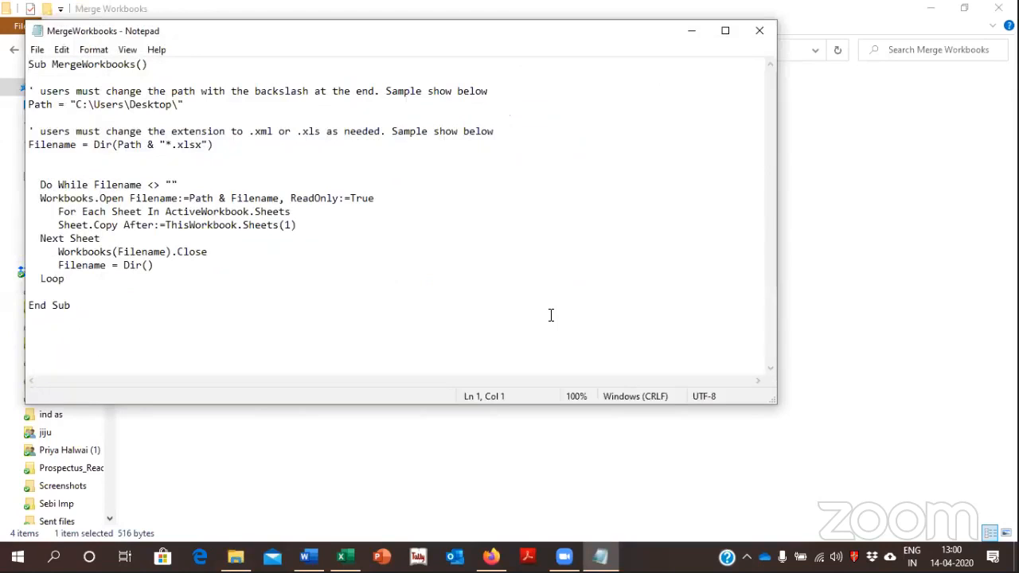
# Copy all of the MergeWorkbooks code, close the text file, and return to the Sample_Mergerworkbook_MergeWorksheet workbook
pyautogui.hotkey('ctrl', 'a')
pyautogui.hotkey('ctrl', 'c')
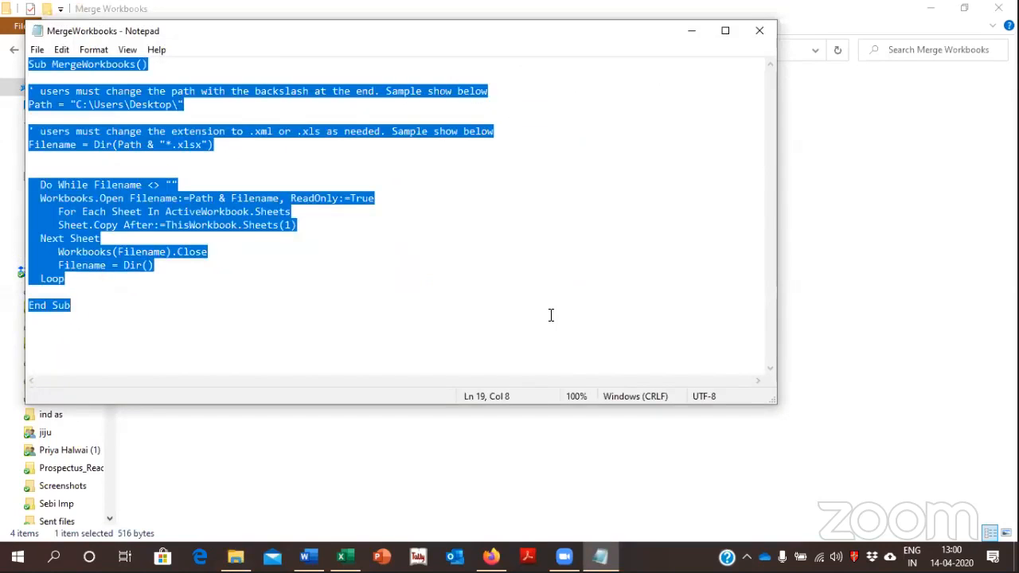
pyautogui.click(760, 30)
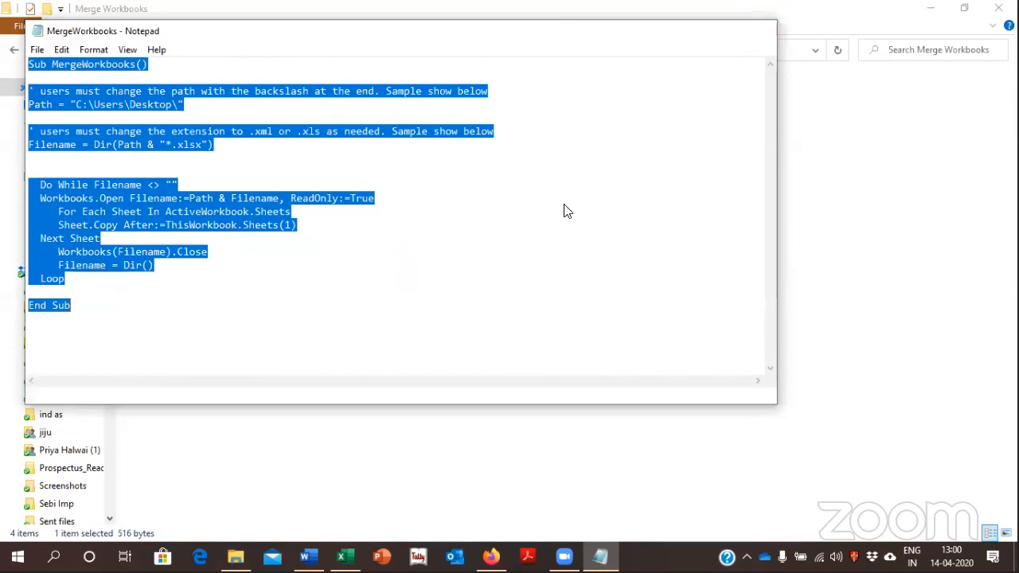
pyautogui.press('BackSpace')
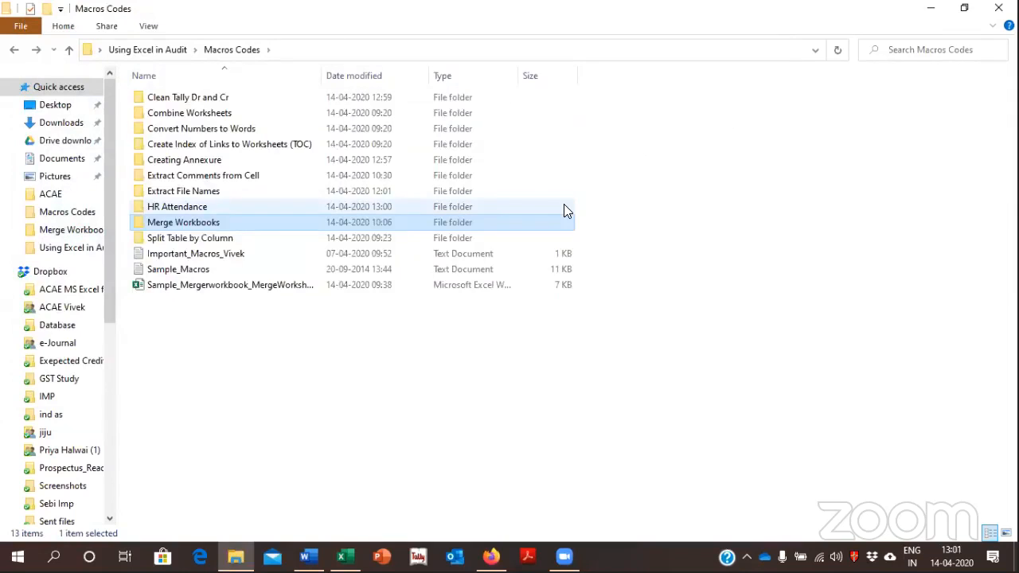
pyautogui.doubleClick(278, 285)
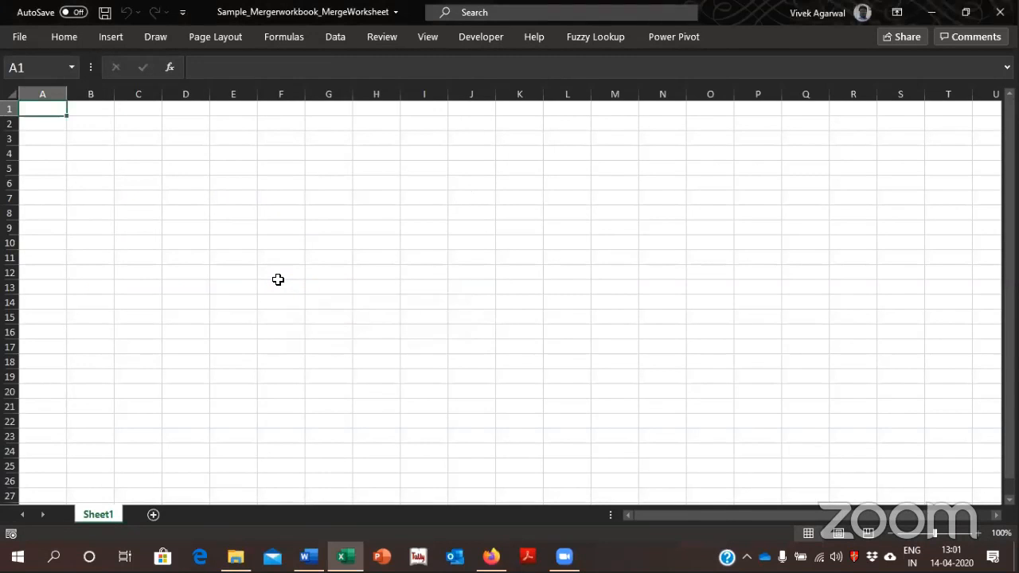
# Create a macro named Merge and replace its empty procedure with the copied MergeWorkbooks code
pyautogui.click(471, 36)
pyautogui.click(56, 75)
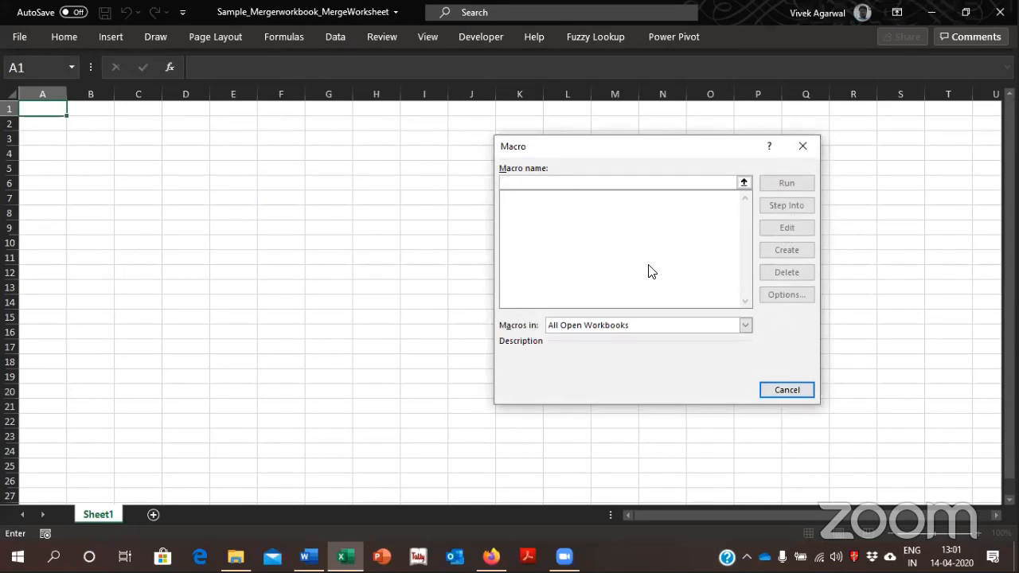
pyautogui.write('Merge')
pyautogui.press('Return')
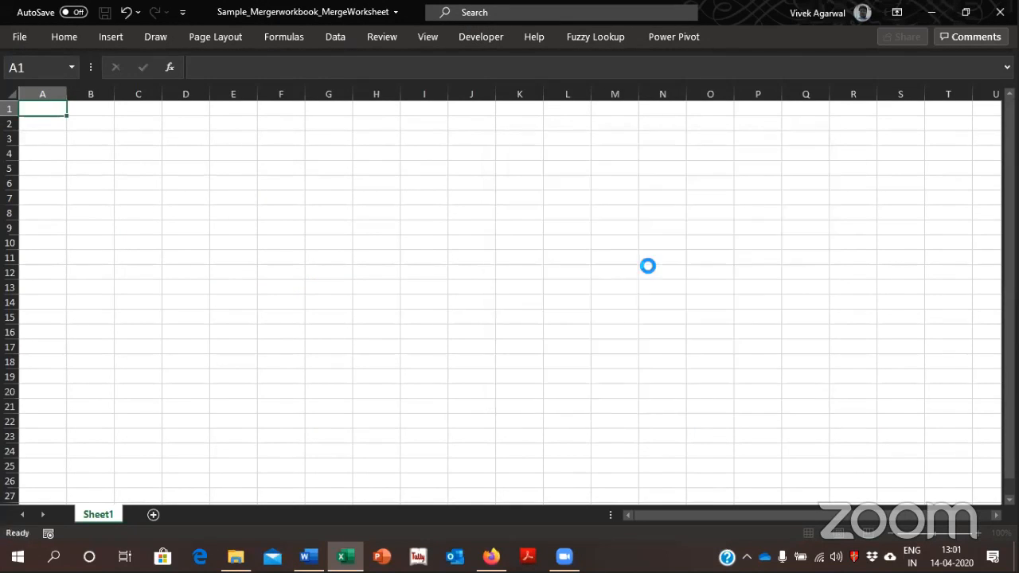
pyautogui.hotkey('ctrl', 'a')
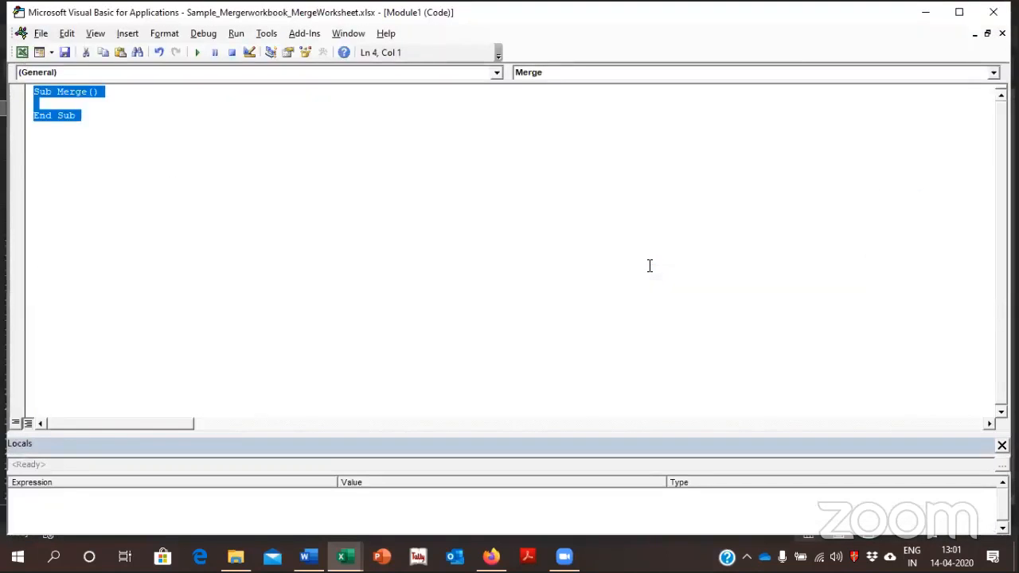
pyautogui.hotkey('ctrl', 'v')
# Examine the comment about changing the path and the Path line with its trailing backslash in the macro code
pyautogui.click(502, 114)
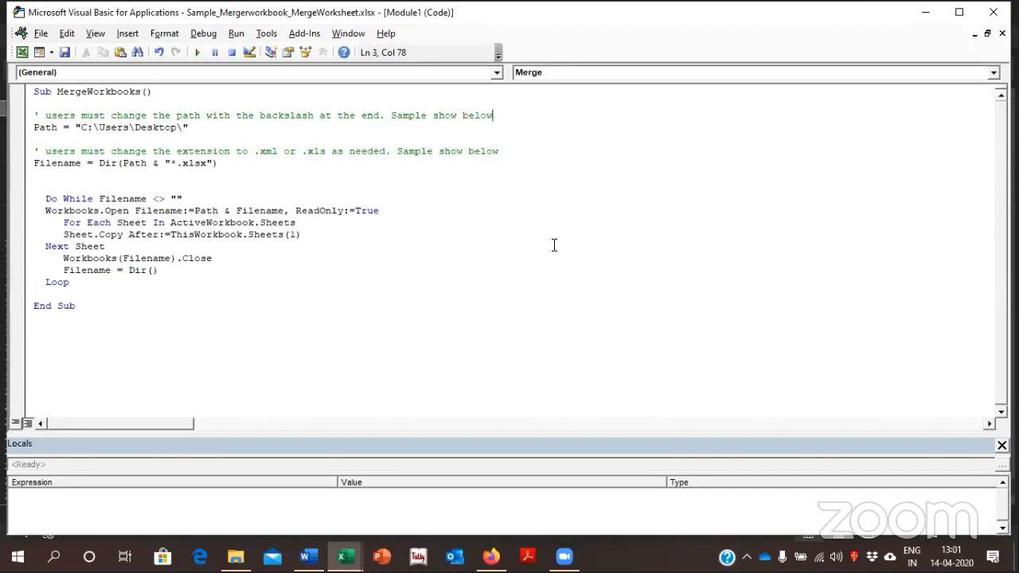
pyautogui.press('Right')
pyautogui.press('Left')
pyautogui.press('Down')
pyautogui.press('Down')
pyautogui.press('Up')
pyautogui.press('End')
pyautogui.press('Left')
pyautogui.press('Left')
pyautogui.hotkey('shift', 'Left')
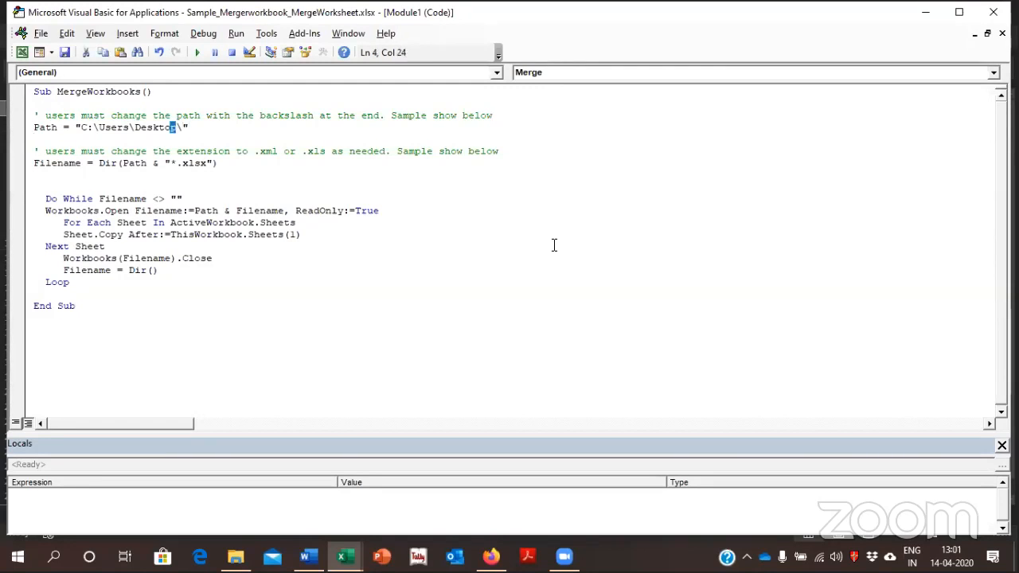
# Switch to File Explorer, open the HR Attendance folder, and copy its full folder path
pyautogui.hotkey('alt', 'F11')
pyautogui.hotkey('alt', 'Tab')
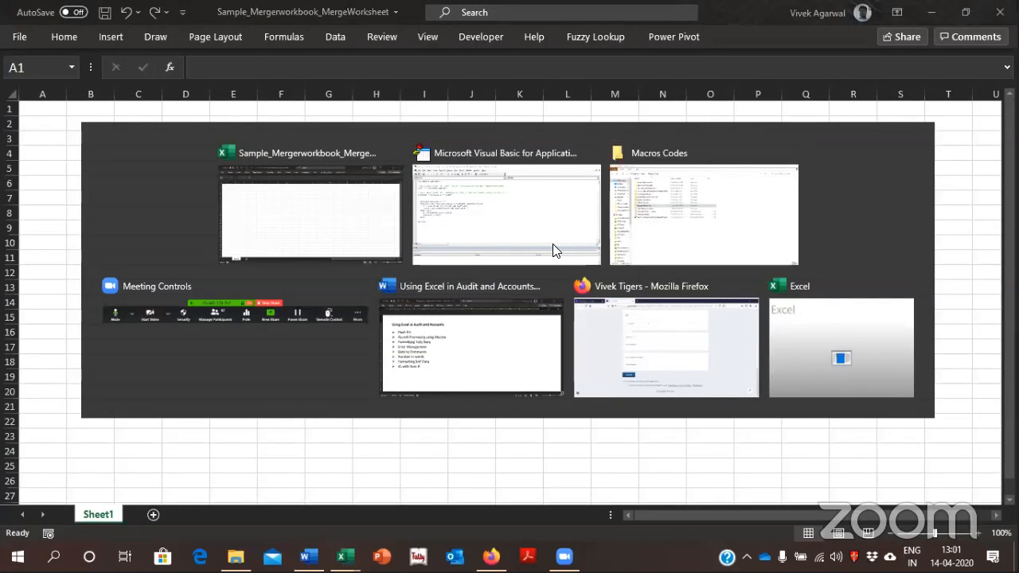
pyautogui.hotkey('alt', 'Tab')
pyautogui.press('Up')
pyautogui.press('Up')
pyautogui.press('Up')
pyautogui.press('Up')
pyautogui.press('Down')
pyautogui.press('Down')
pyautogui.press('Down')
pyautogui.press('Return')
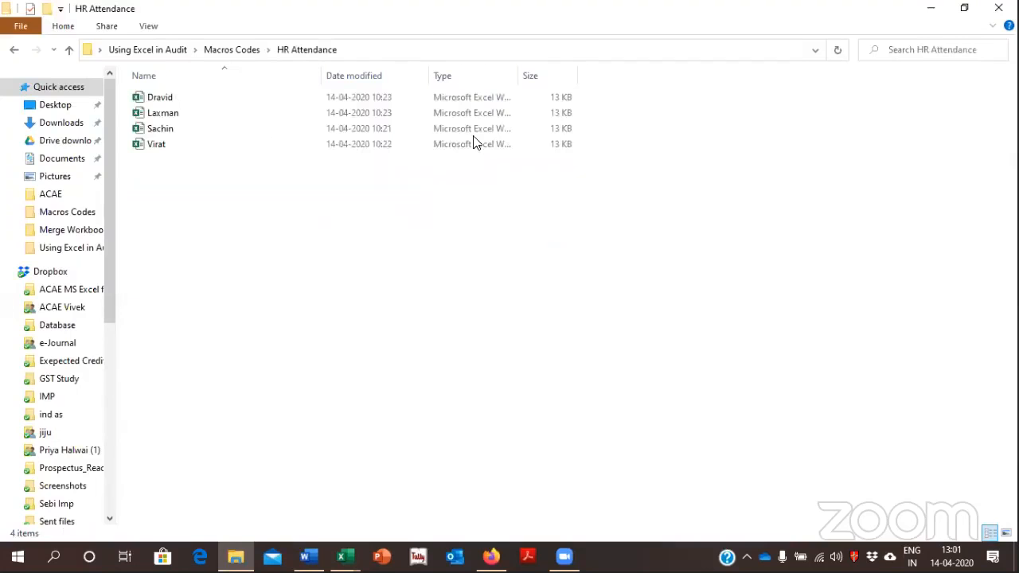
pyautogui.click(391, 49)
pyautogui.hotkey('ctrl', 'c')
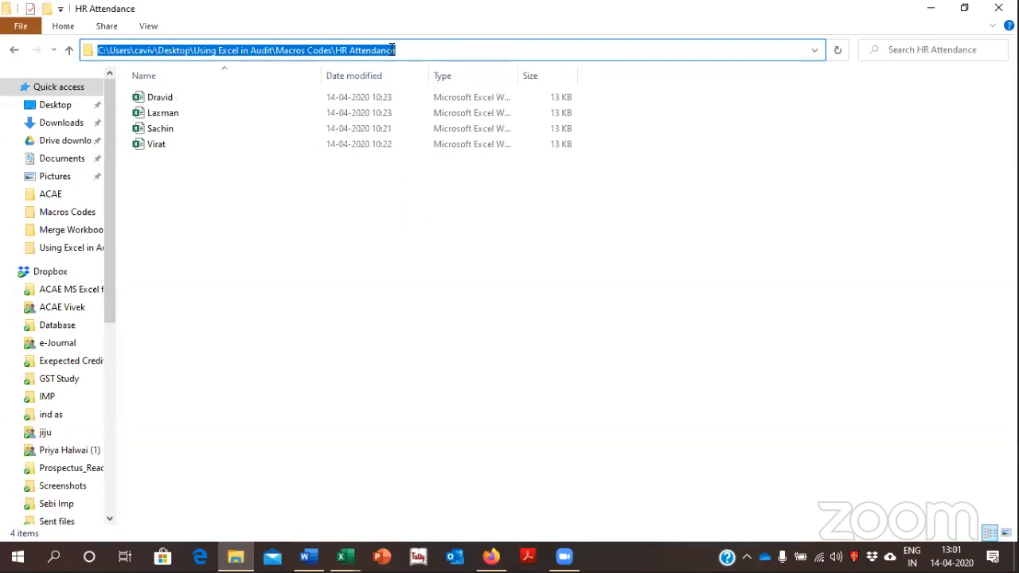
# Replace C:\Users\Desktop in the macro's Path line with the copied HR Attendance path, keeping the trailing backslash, and close the code editor
pyautogui.hotkey('alt', 'Tab')
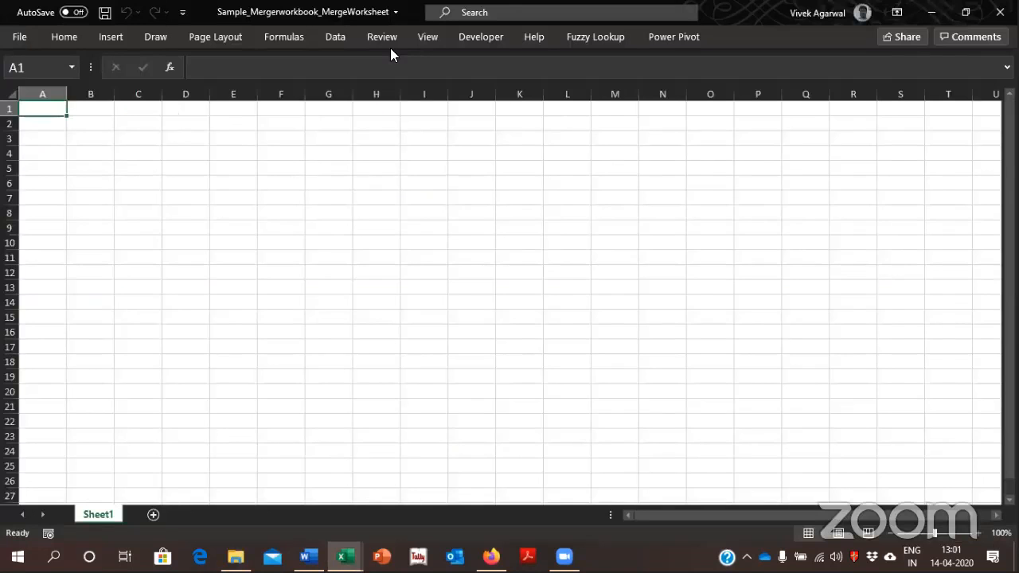
pyautogui.hotkey('alt', 'Tab')
pyautogui.press('Tab')
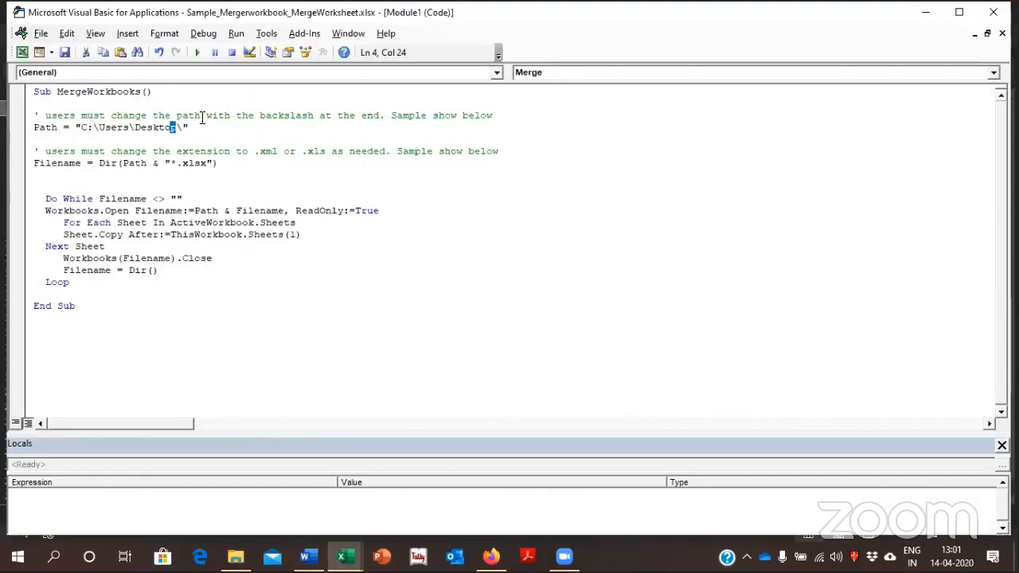
pyautogui.moveTo(175, 132); pyautogui.dragTo(84, 132)
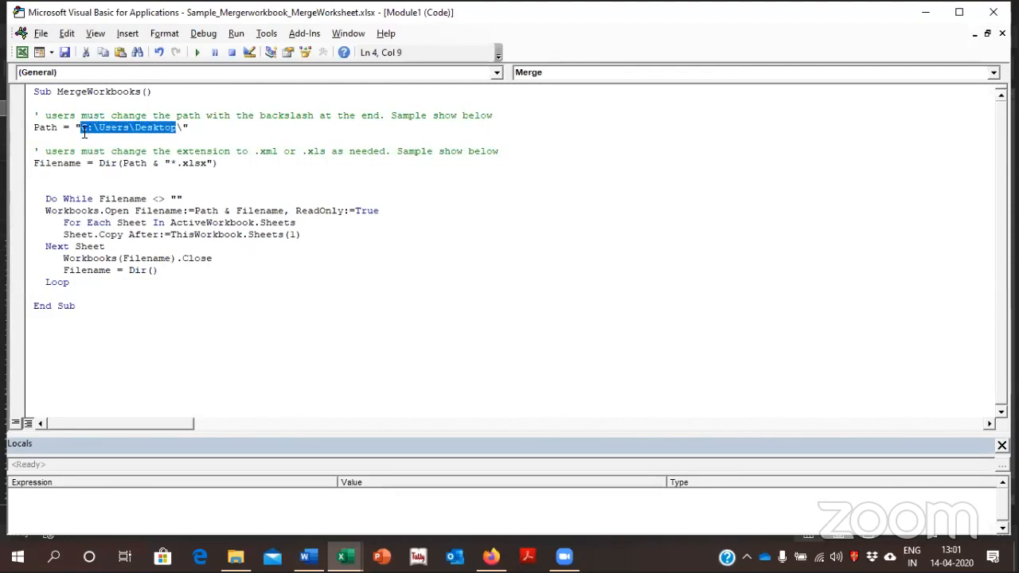
pyautogui.hotkey('ctrl', 'v')
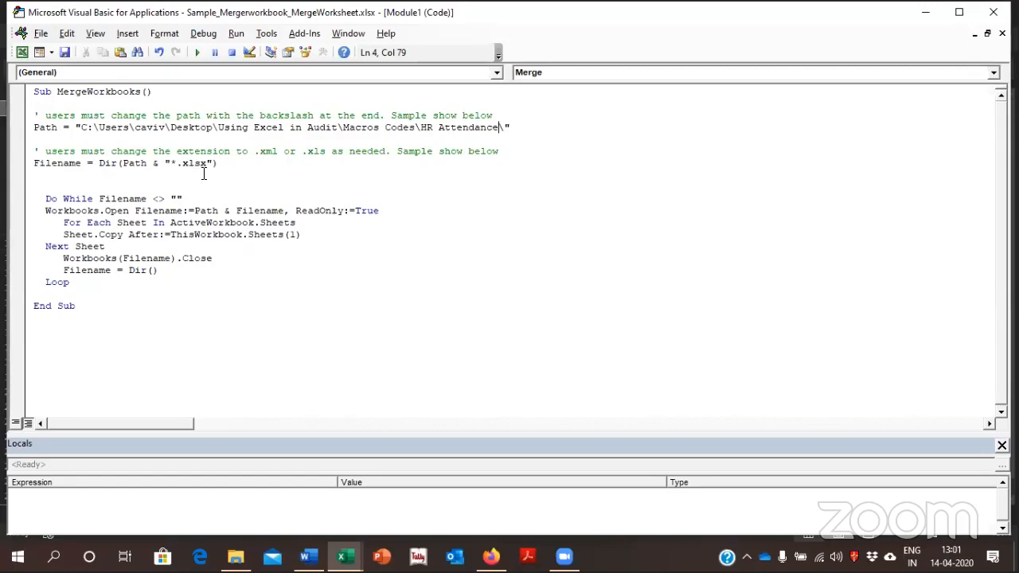
pyautogui.click(993, 21)
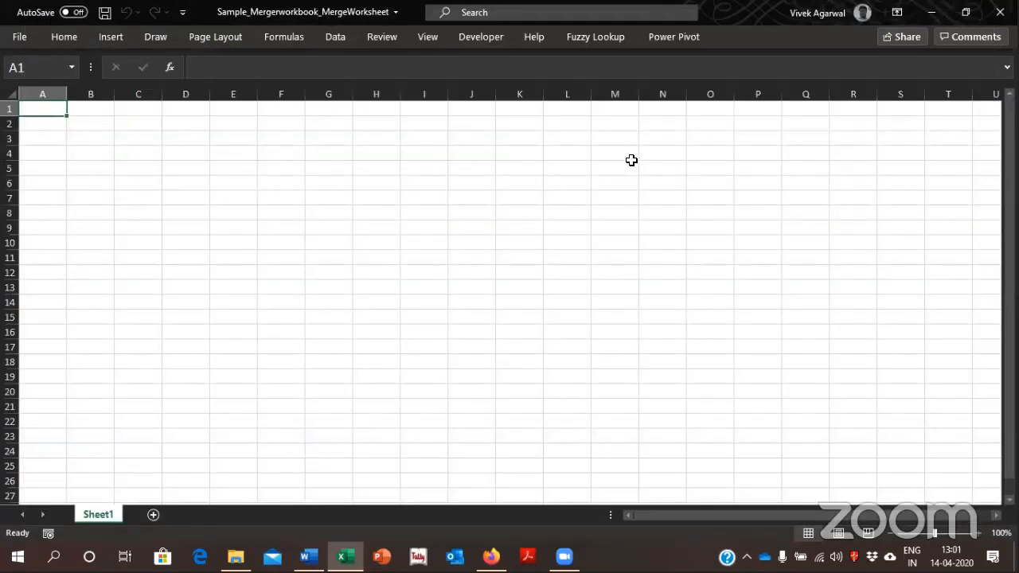
# Run the MergeWorkbooks macro to bring the HR Attendance workbooks' sheets into this workbook
pyautogui.click(477, 40)
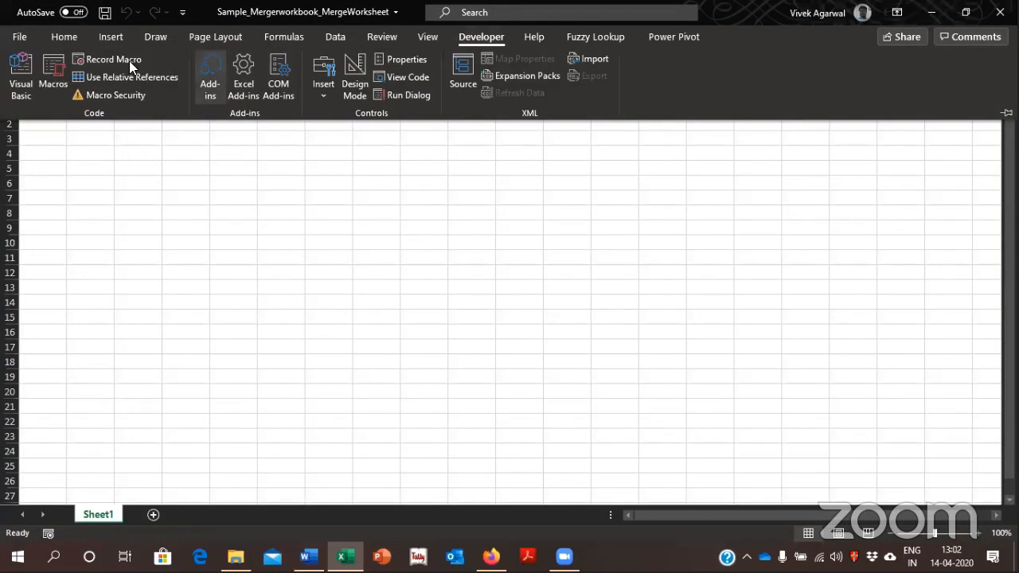
pyautogui.click(53, 68)
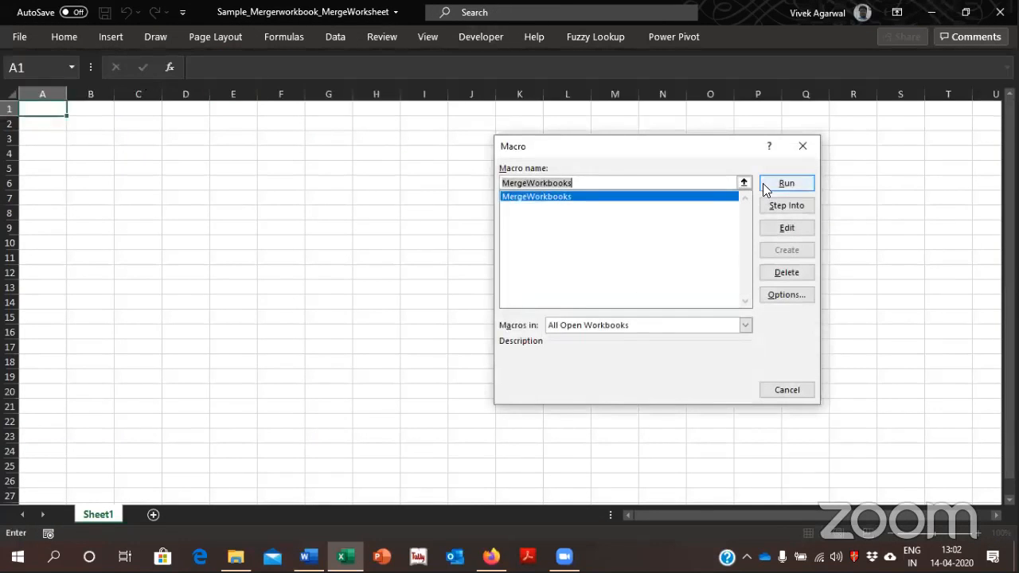
pyautogui.click(784, 183)
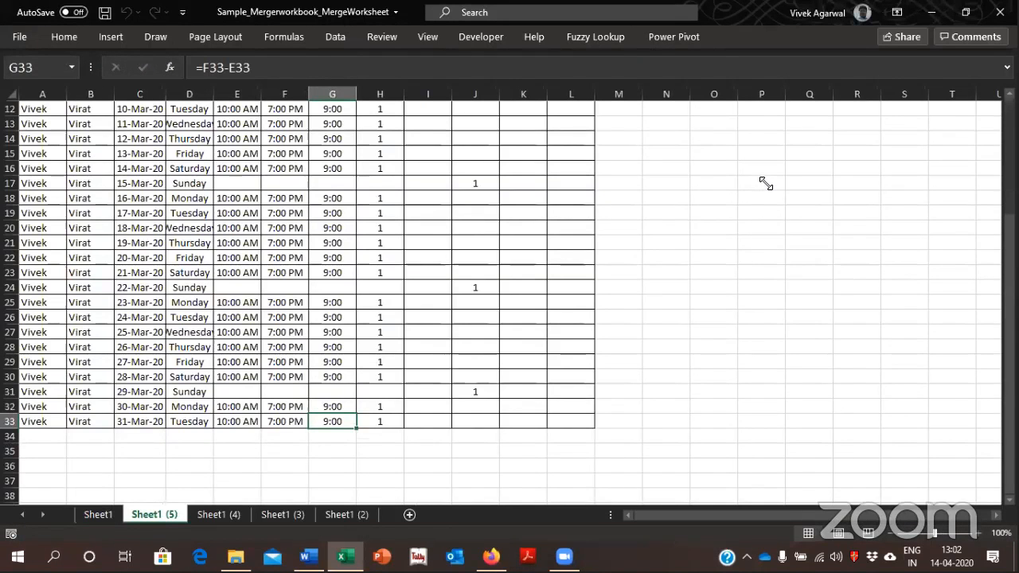
# Look through the merged attendance sheets and move Sheet1 (3) ahead of Sheet1 (4), ending on Sheet1
pyautogui.click(219, 515)
pyautogui.click(280, 515)
pyautogui.click(340, 518)
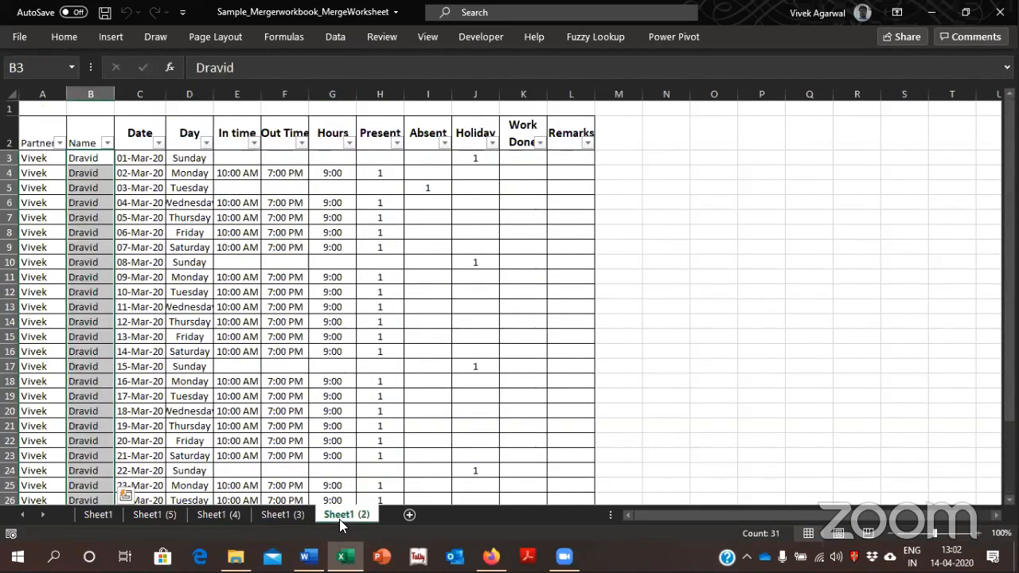
pyautogui.moveTo(288, 518); pyautogui.dragTo(213, 518)
pyautogui.click(98, 514)
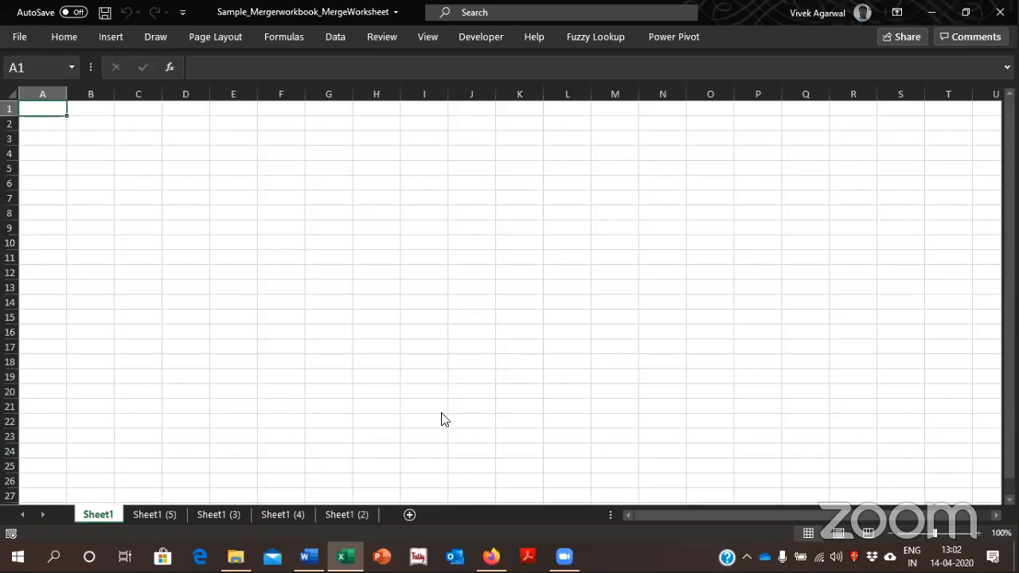
# Switch to File Explorer and open the CombineWorksheets text file from the Combine Worksheets folder inside Macros Codes
pyautogui.hotkey('alt', 'Tab')
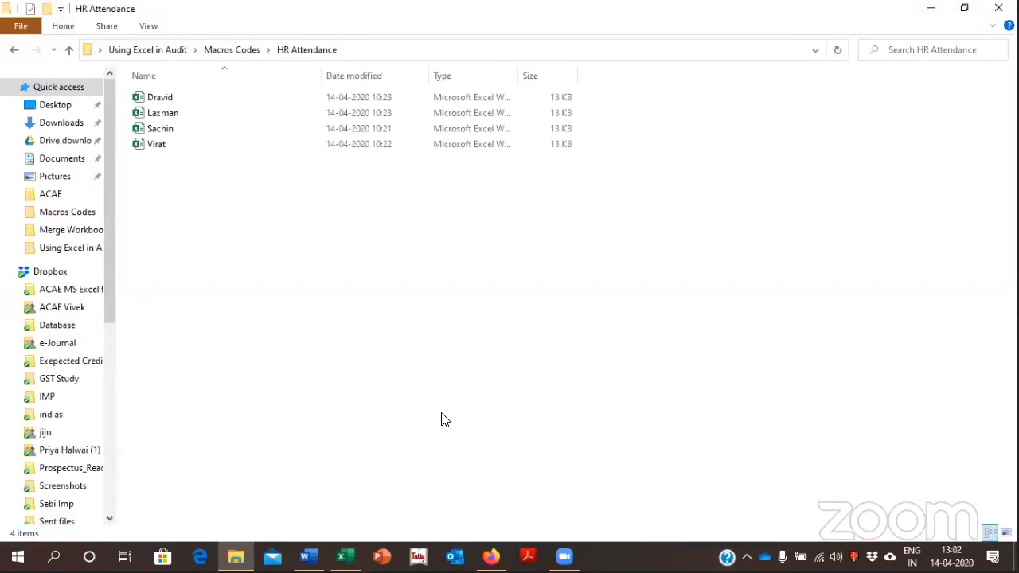
pyautogui.press('BackSpace')
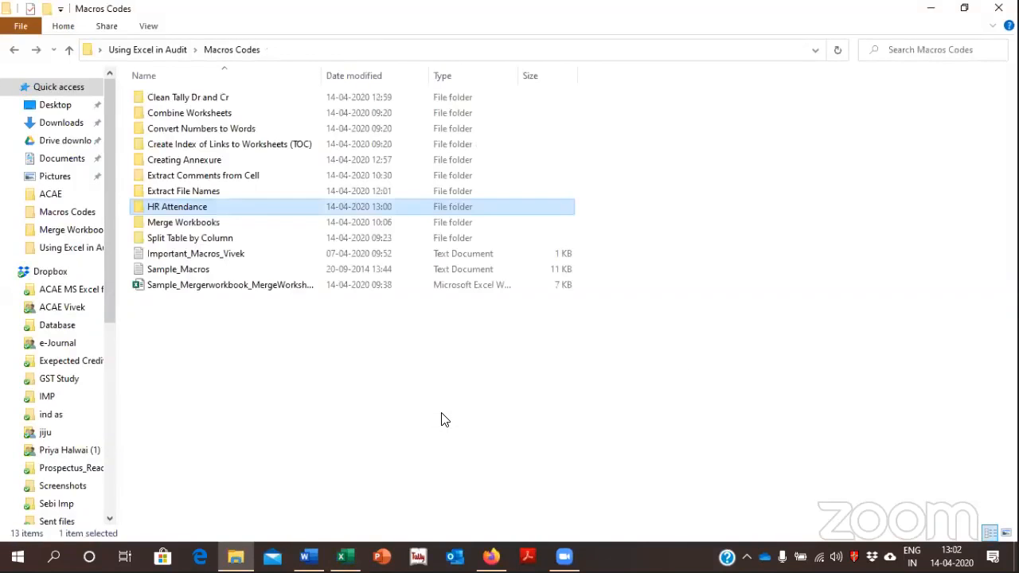
pyautogui.press('Up')
pyautogui.press('Up')
pyautogui.press('Up')
pyautogui.press('Up')
pyautogui.press('Up')
pyautogui.press('Up')
pyautogui.press('Up')
pyautogui.press('Down')
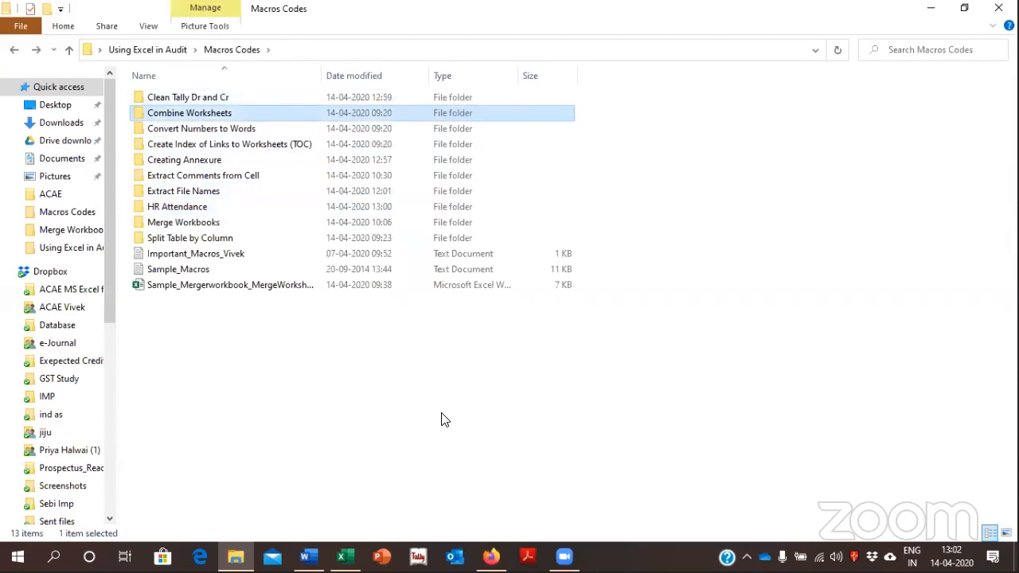
pyautogui.press('Return')
pyautogui.press('Right')
pyautogui.press('Return')
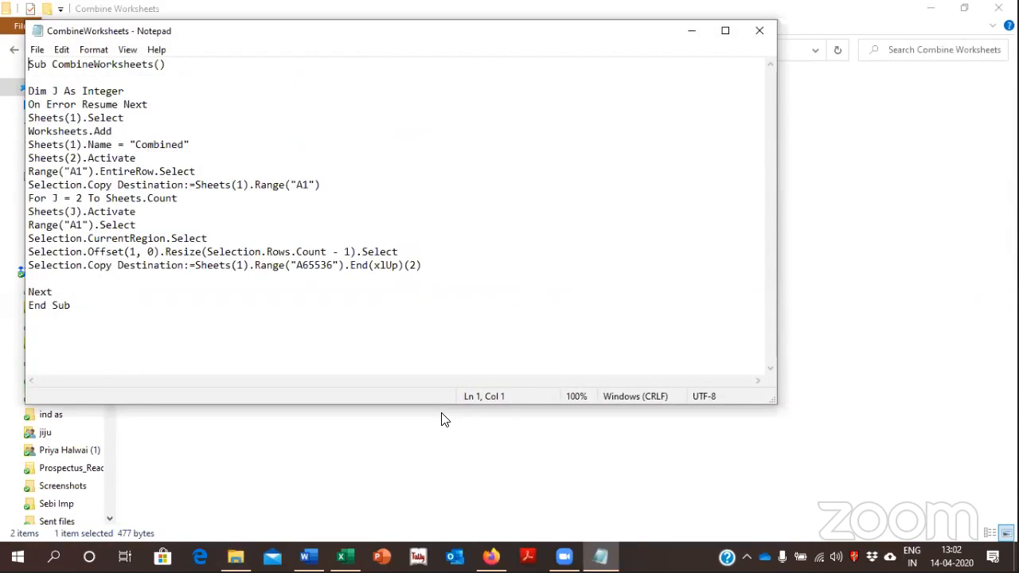
# Copy all of the CombineWorksheets code and return to the merged attendance workbook
pyautogui.hotkey('ctrl', 'a')
pyautogui.hotkey('ctrl', 'c')
pyautogui.hotkey('alt', 'Tab')
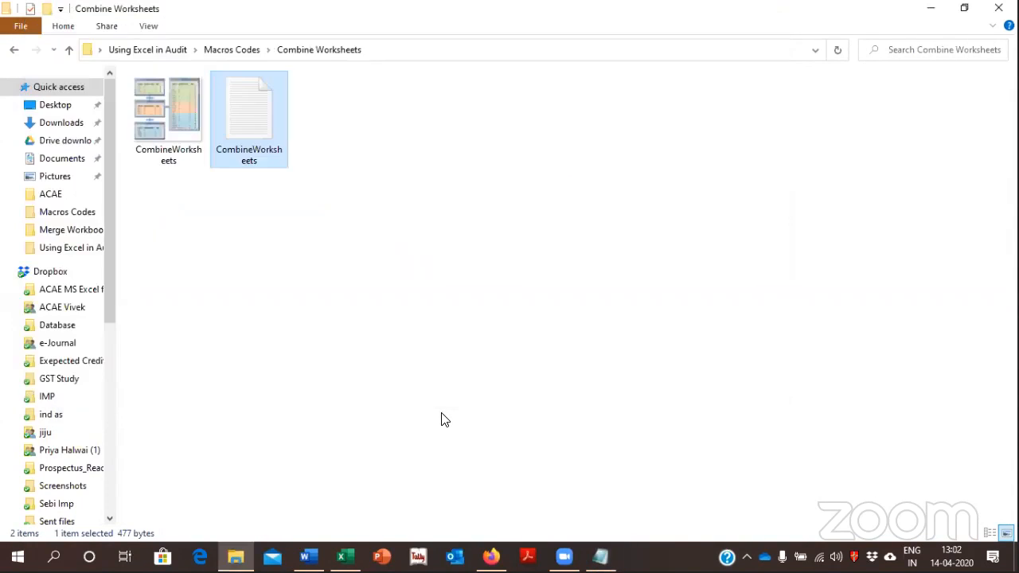
pyautogui.hotkey('alt', 'Tab')
pyautogui.hotkey('alt', 'Tab')
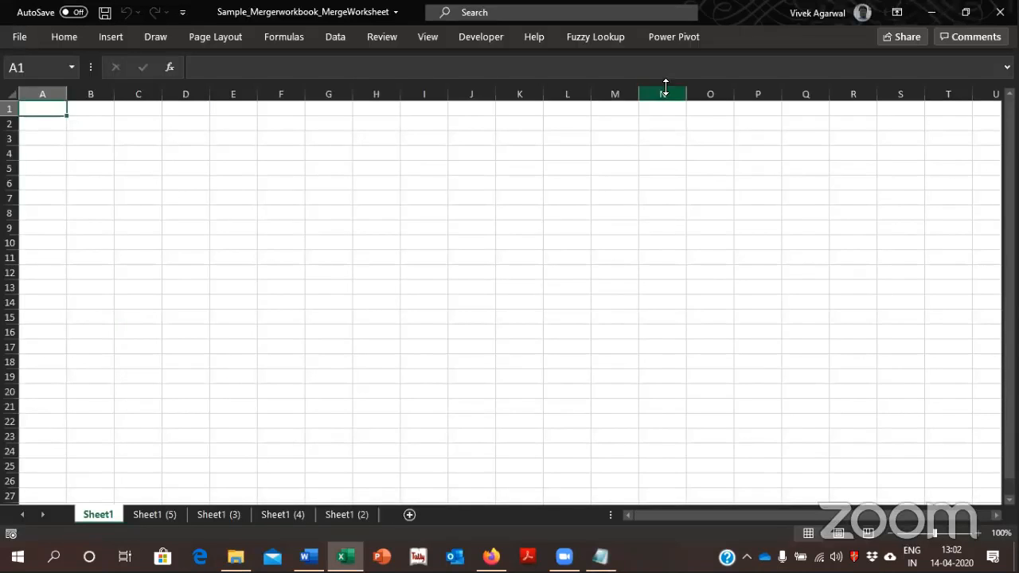
# Create a new macro named ab in the merged attendance workbook
pyautogui.click(508, 35)
pyautogui.click(64, 68)
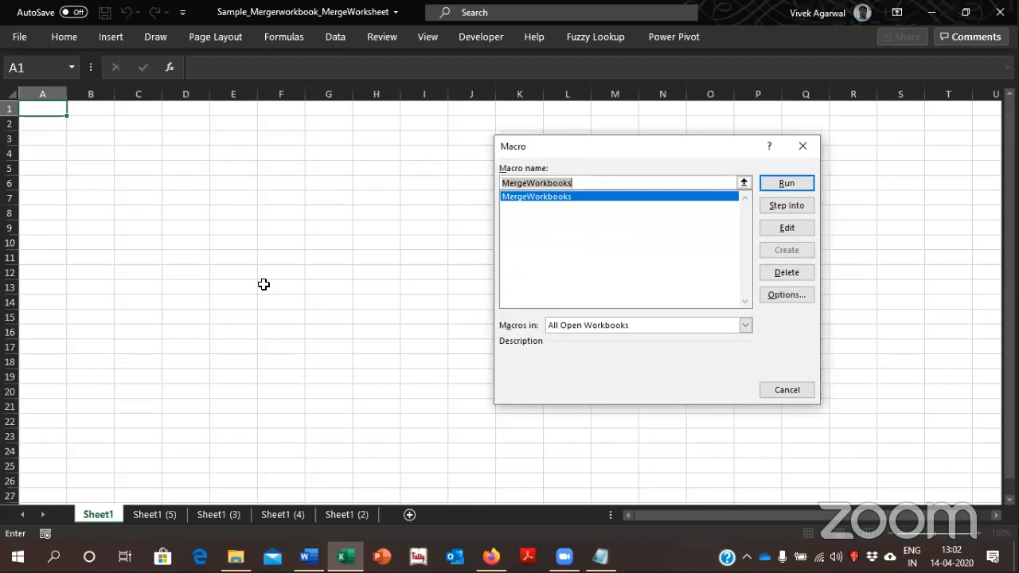
pyautogui.write('ab')
pyautogui.click(776, 251)
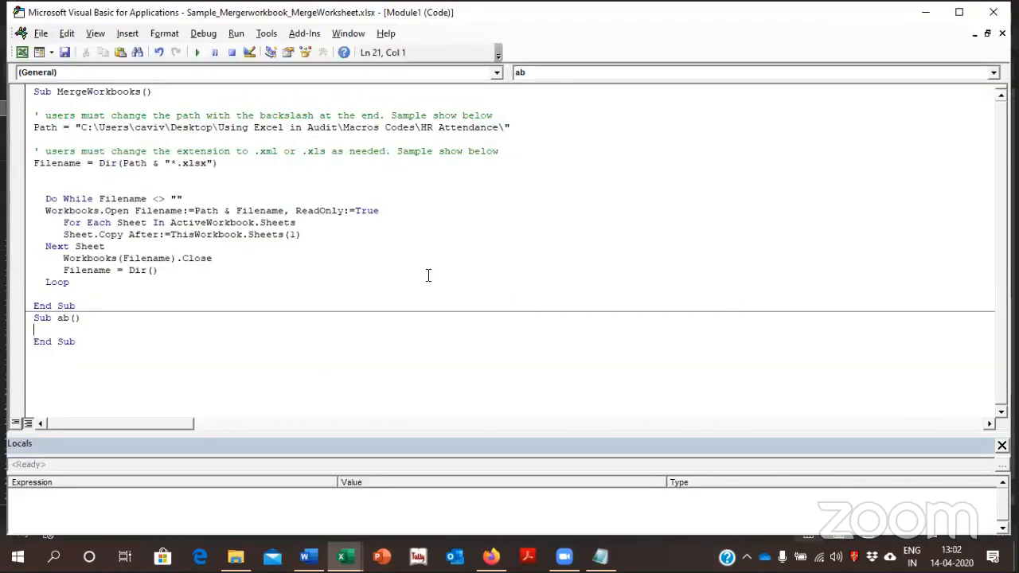
# Replace the empty ab procedure below MergeWorkbooks with the copied CombineWorksheets code and close the code editor
pyautogui.press('Up')
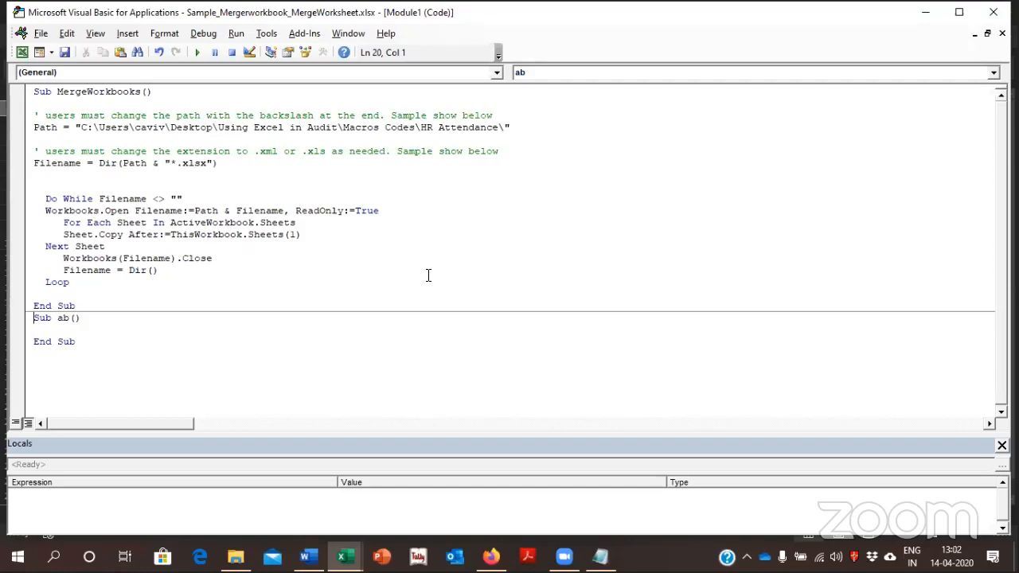
pyautogui.hotkey('shift', 'Down')
pyautogui.hotkey('shift', 'Down')
pyautogui.hotkey('shift', 'Down')
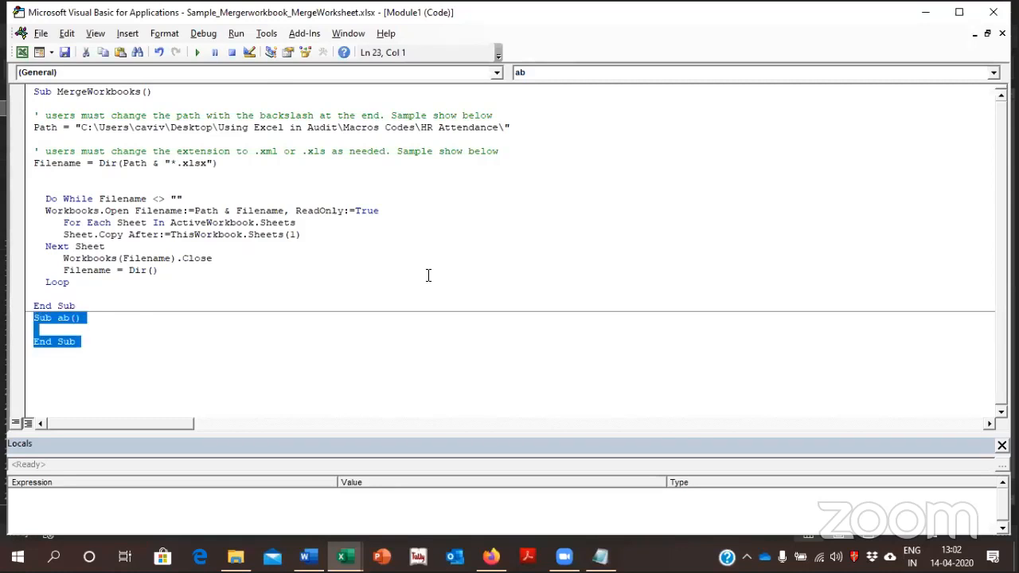
pyautogui.hotkey('ctrl', 'v')
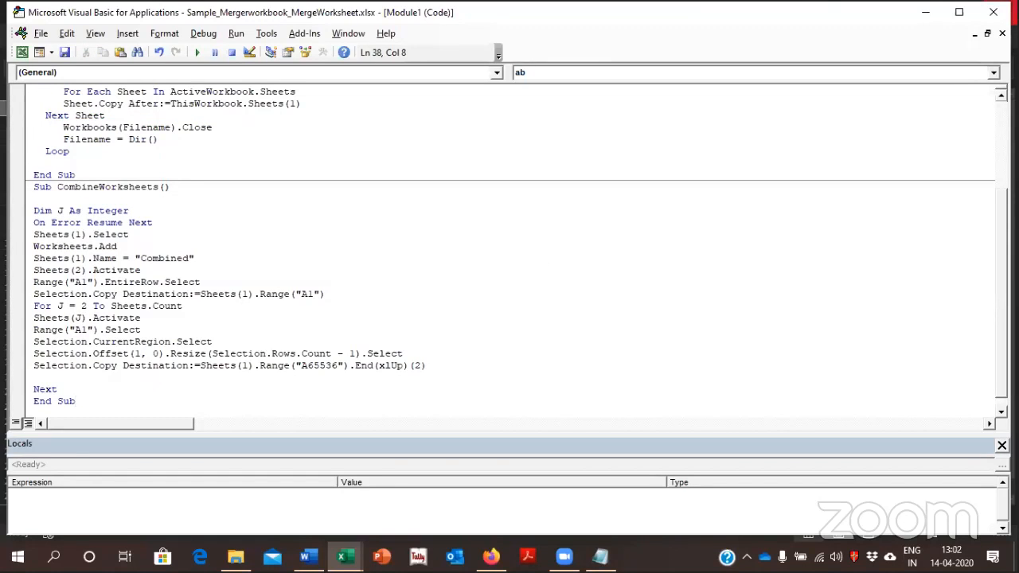
pyautogui.click(993, 12)
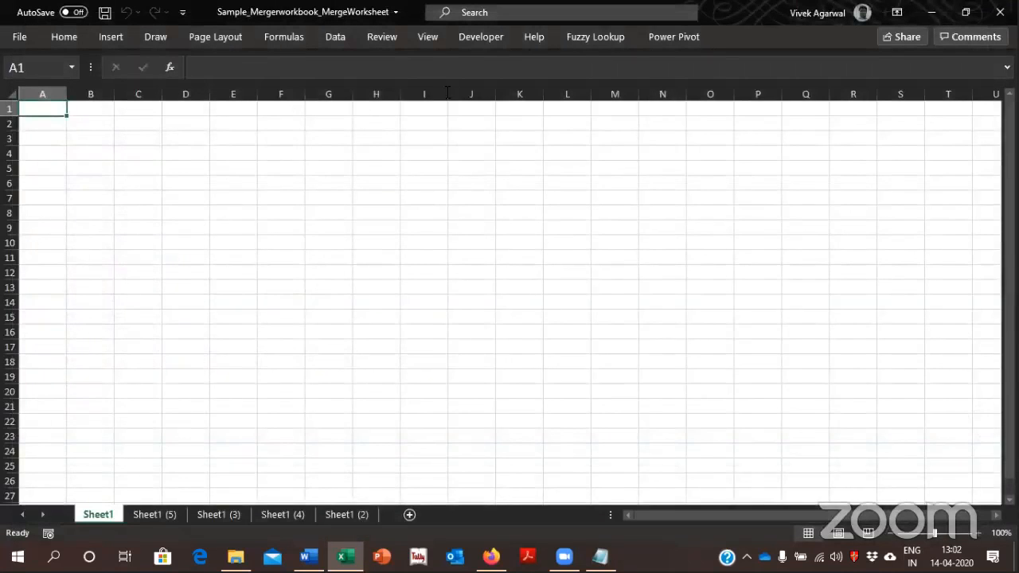
# Run the CombineWorksheets macro and auto-fit the Date column on the Combined sheet
pyautogui.click(476, 38)
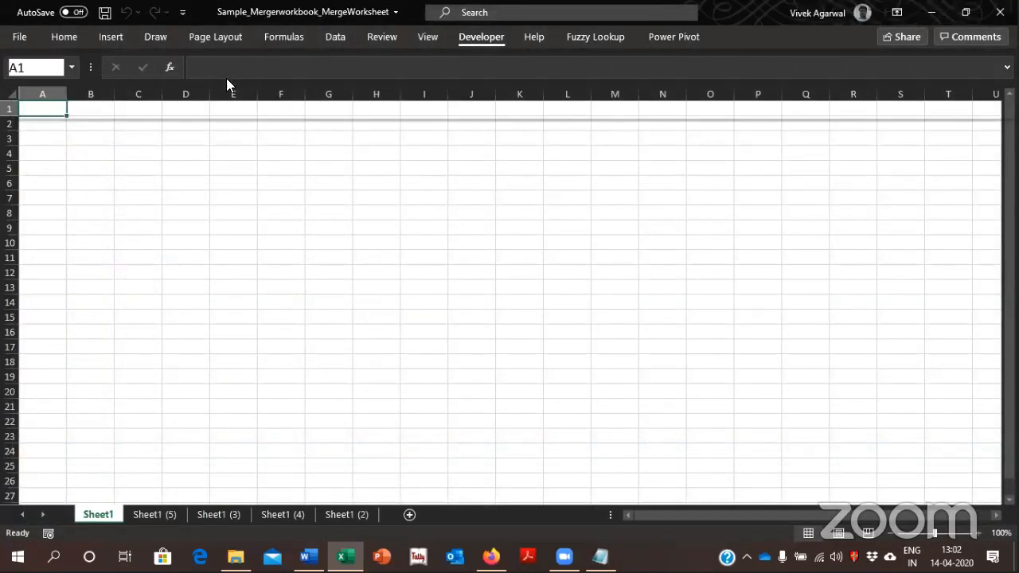
pyautogui.click(39, 63)
pyautogui.click(532, 198)
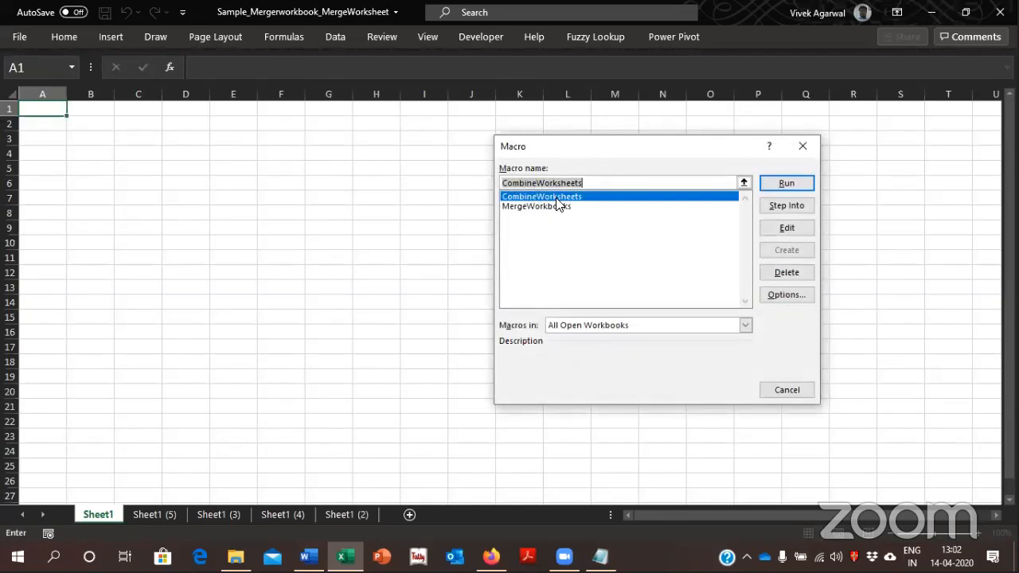
pyautogui.click(799, 185)
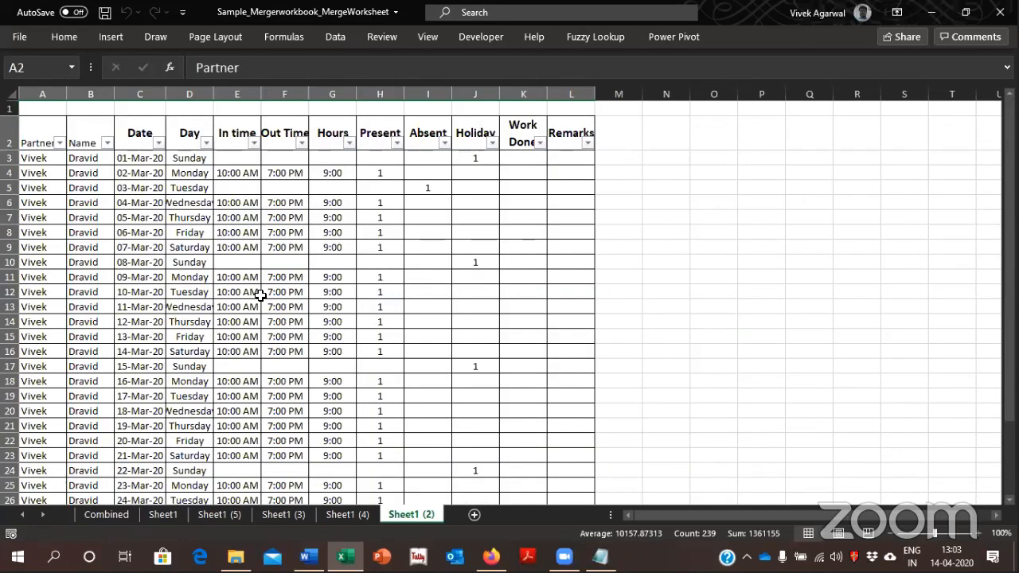
pyautogui.click(118, 519)
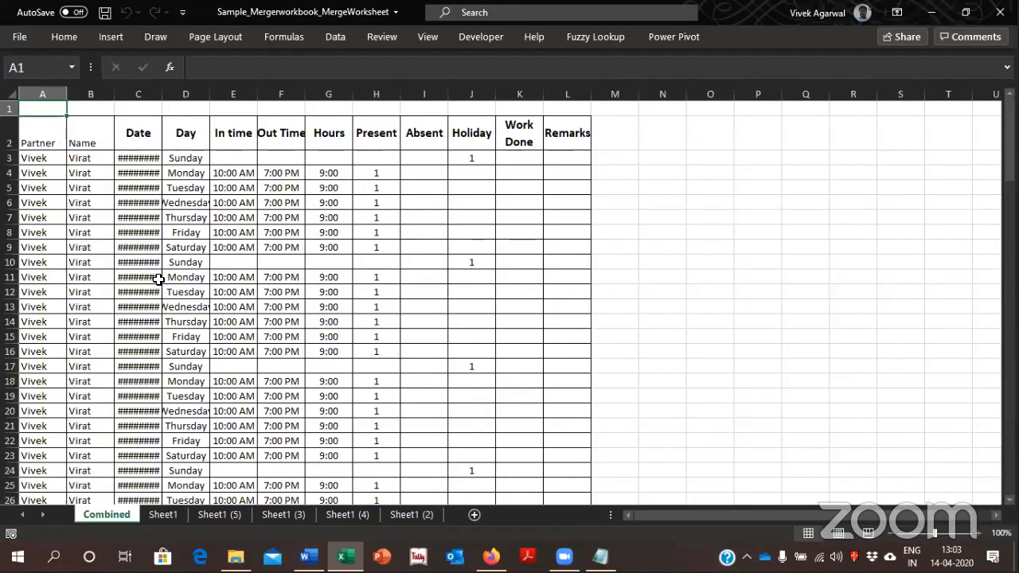
pyautogui.doubleClick(162, 94)
# Insert a PivotTable on a new worksheet from the Combined sheet's full attendance table, A2 to L129
pyautogui.click(145, 263)
pyautogui.hotkey('ctrl', 'Left')
pyautogui.hotkey('ctrl', 'Up')
pyautogui.hotkey('ctrl', 'shift', 'Down')
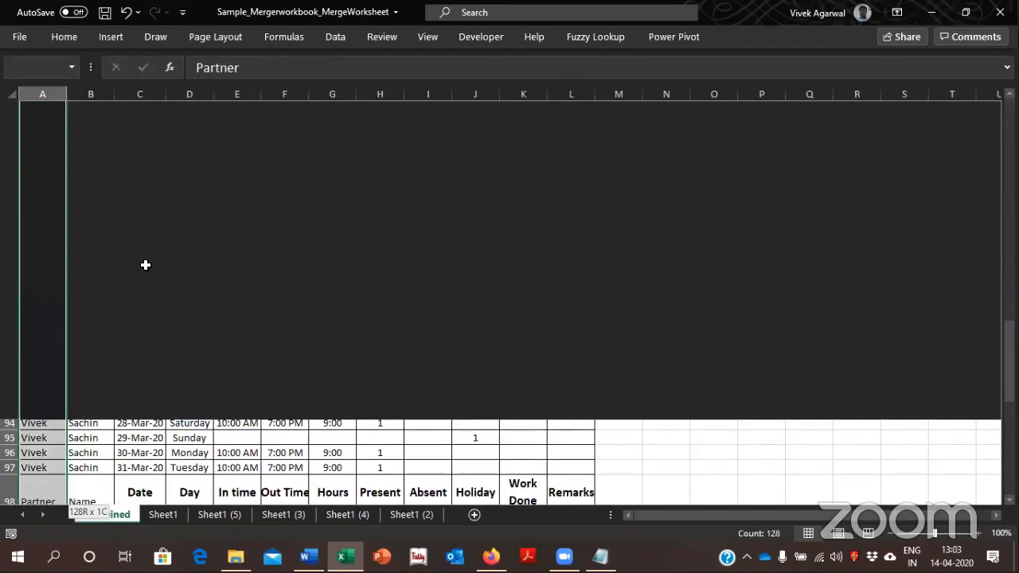
pyautogui.hotkey('ctrl', 'shift', 'Right')
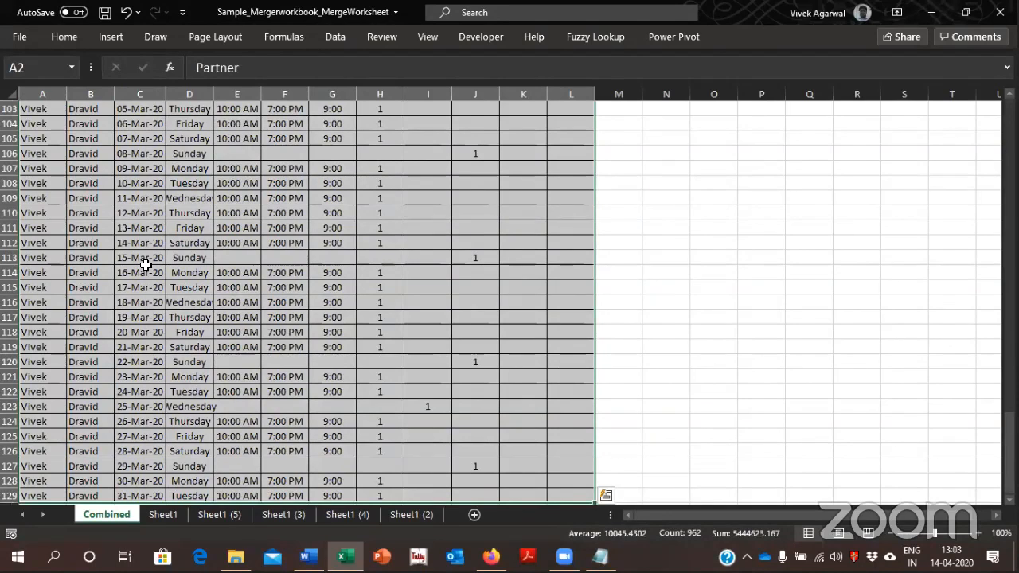
pyautogui.press('alt')
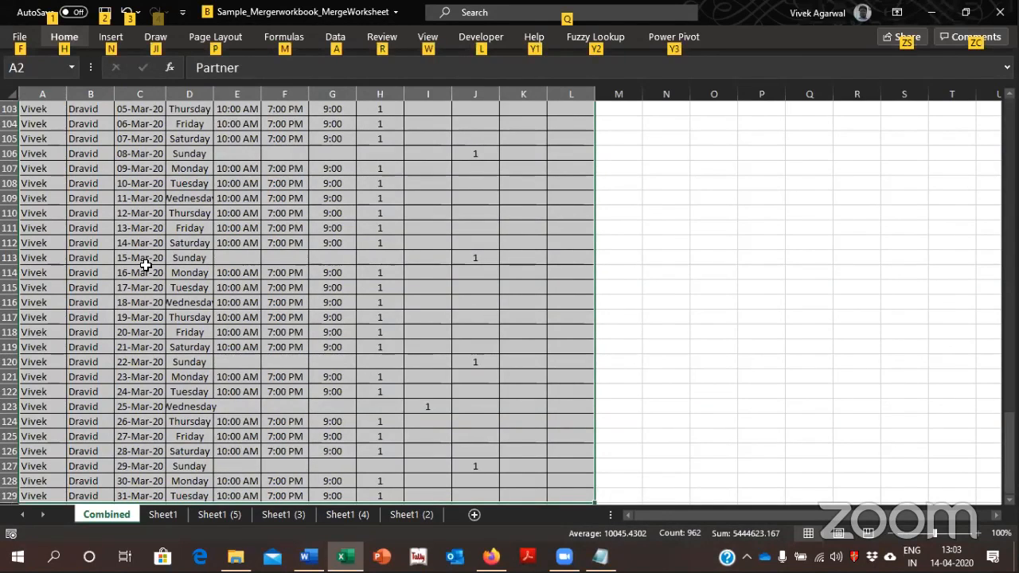
pyautogui.press('n')
pyautogui.press('v')
pyautogui.press('Return')
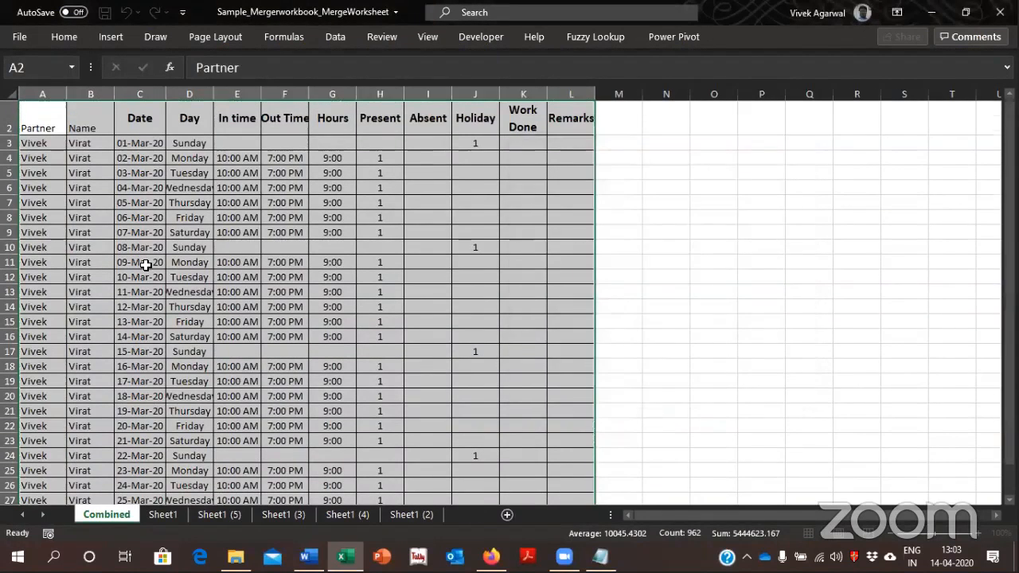
# Add the Partner and Name fields to the PivotTable's rows, with Name under Partner
pyautogui.click(970, 13)
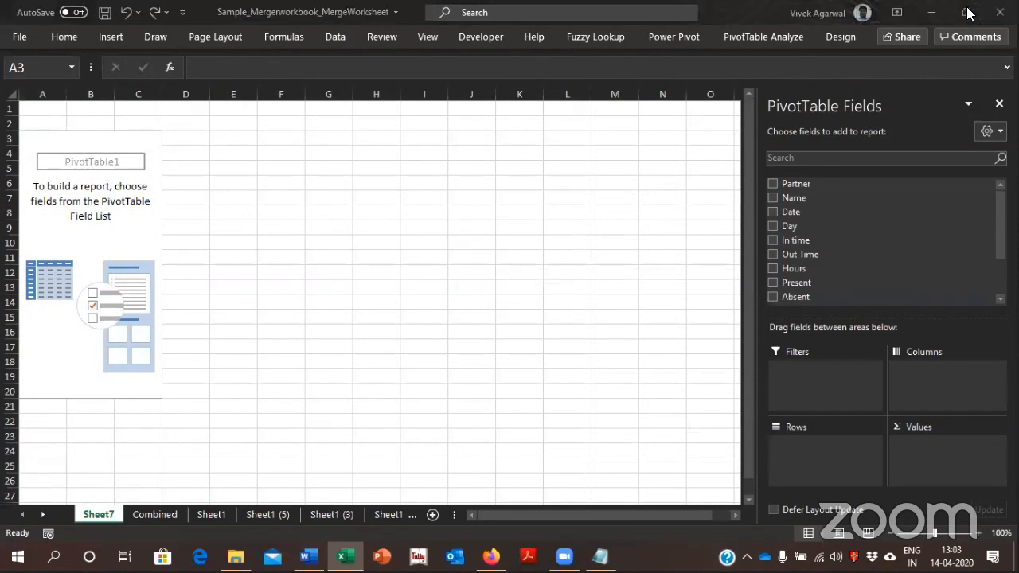
pyautogui.click(798, 178)
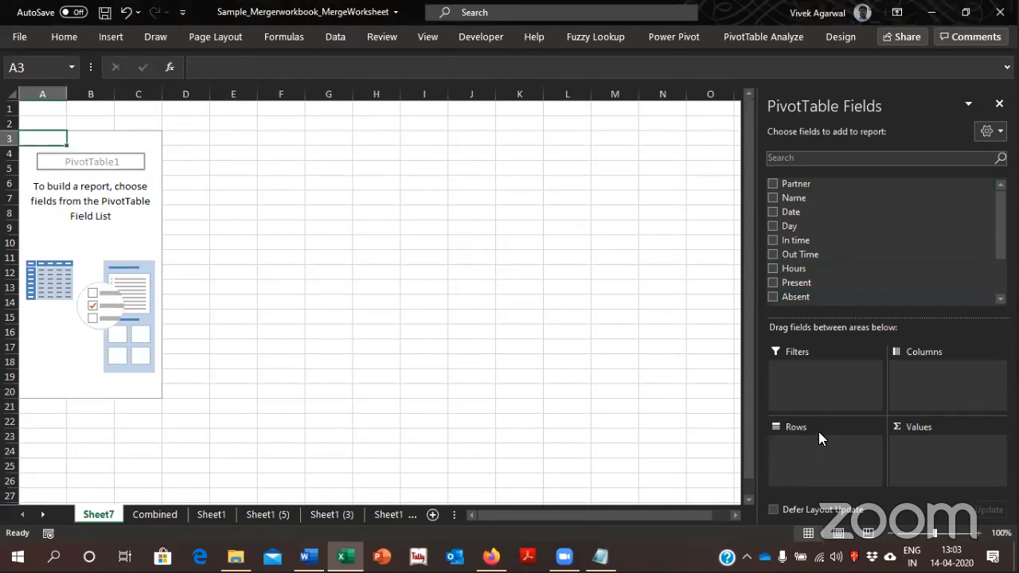
pyautogui.moveTo(786, 198); pyautogui.dragTo(792, 459)
pyautogui.moveTo(793, 206); pyautogui.dragTo(822, 387)
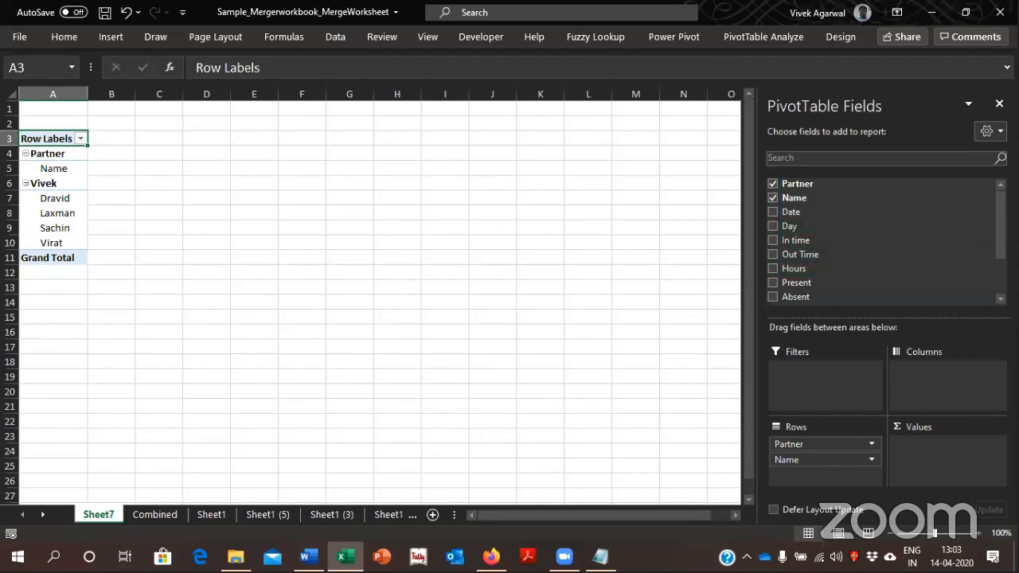
pyautogui.scroll(-1, 855, 215)
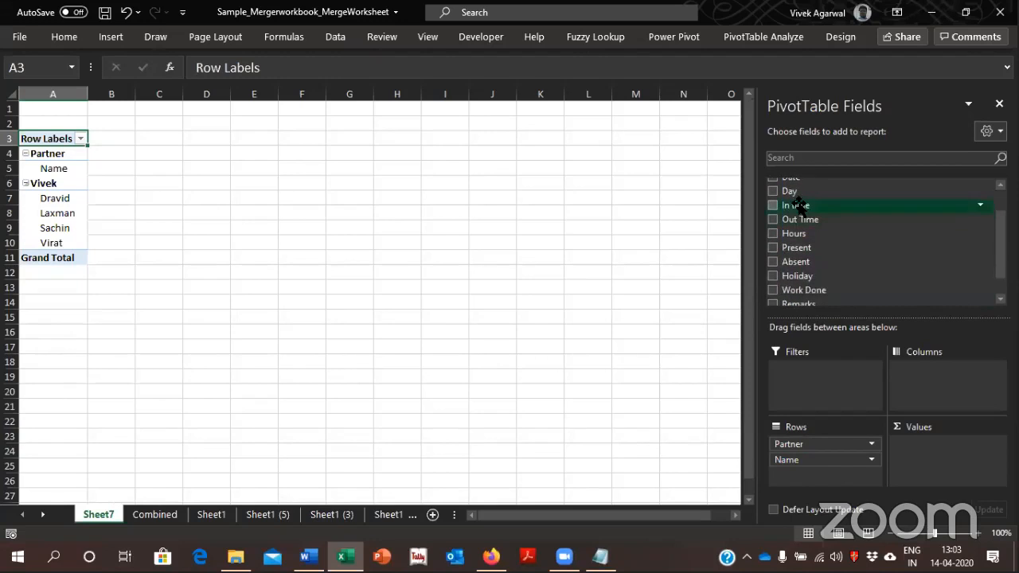
pyautogui.scroll(1, 865, 239)
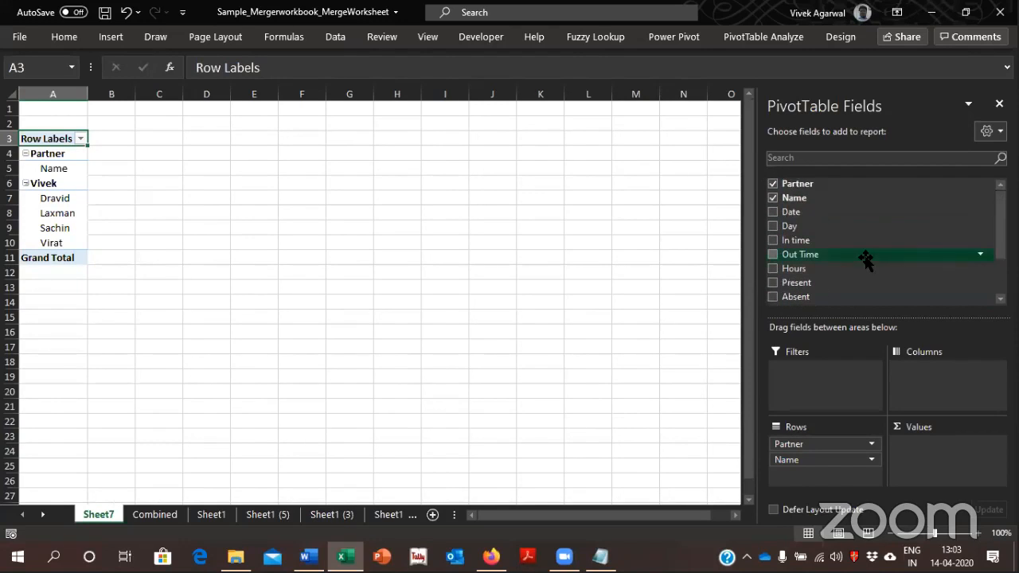
pyautogui.moveTo(800, 242); pyautogui.dragTo(931, 452)
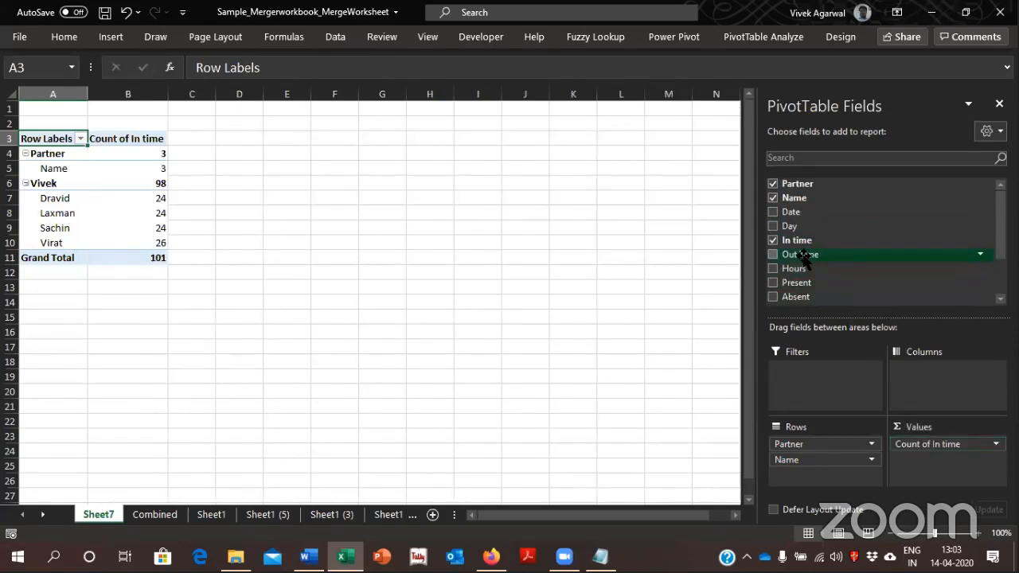
pyautogui.moveTo(923, 444); pyautogui.dragTo(891, 283)
# Add the Present, Absent and Holiday fields to the PivotTable's values as counts
pyautogui.moveTo(796, 247); pyautogui.dragTo(927, 458)
pyautogui.moveTo(796, 262); pyautogui.dragTo(922, 460)
pyautogui.moveTo(796, 275); pyautogui.dragTo(960, 475)
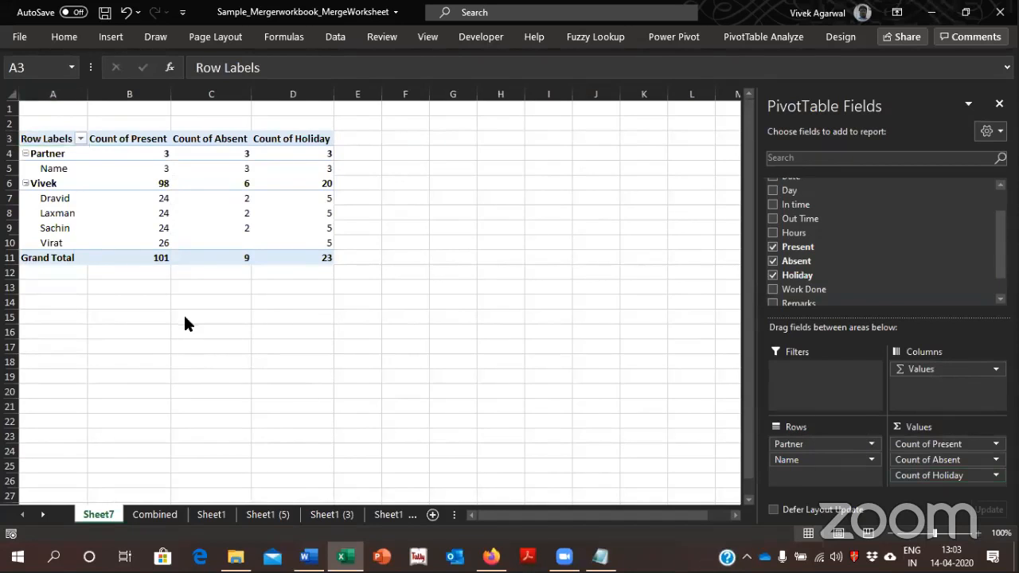
# Select the whole PivotTable and set its design to show no subtotals
pyautogui.hotkey('ctrl', 'a')
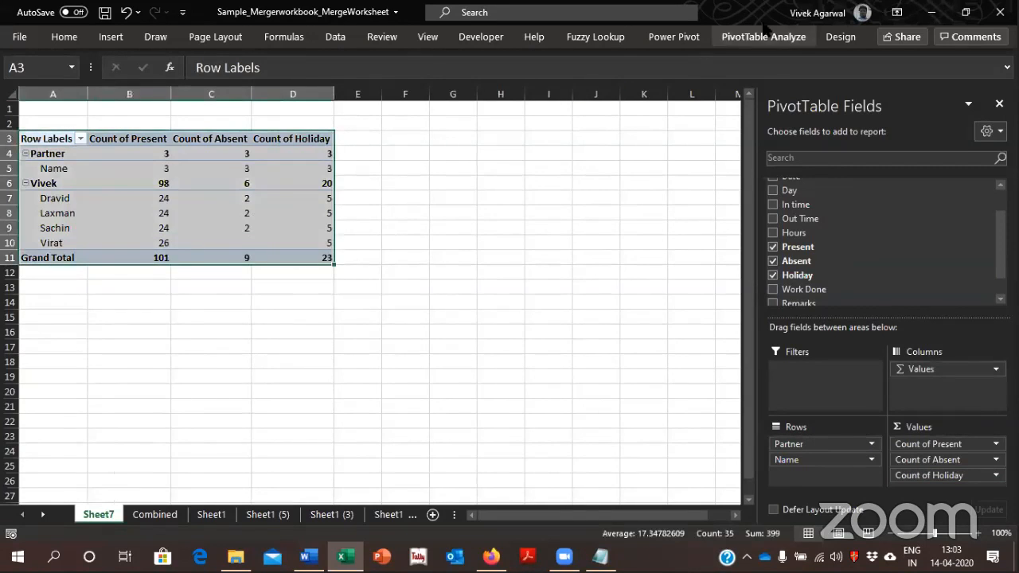
pyautogui.click(683, 38)
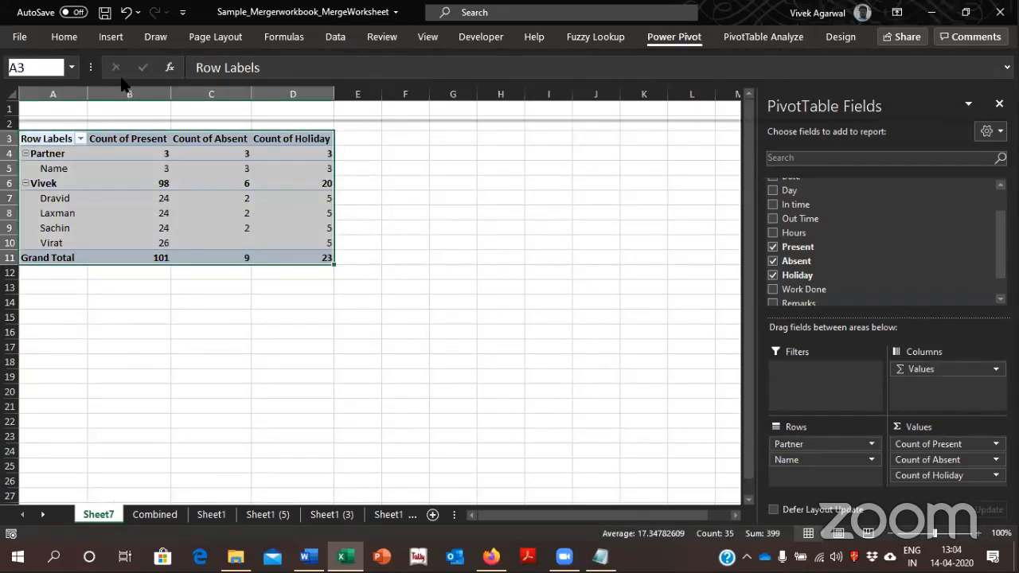
pyautogui.click(746, 38)
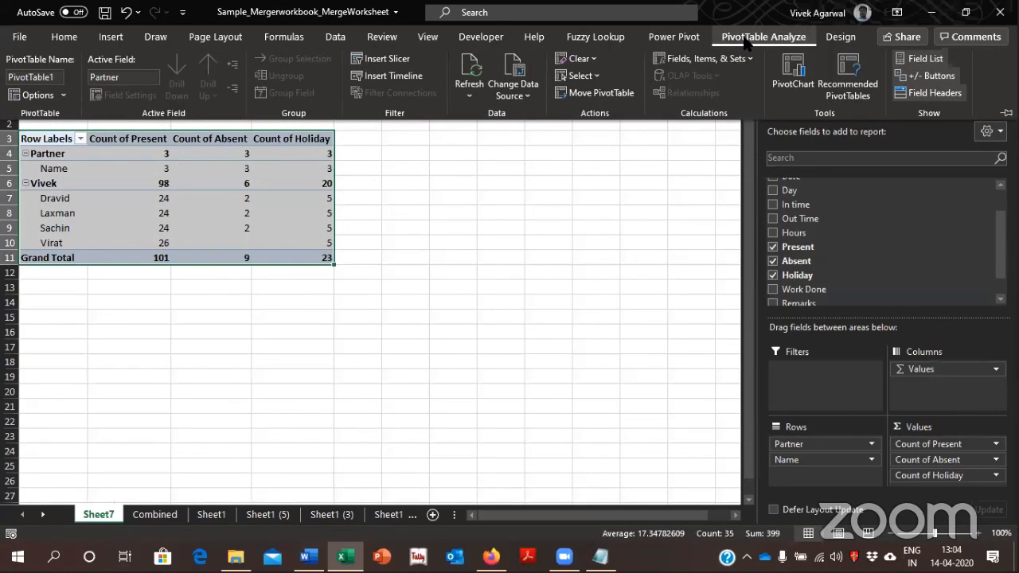
pyautogui.click(746, 40)
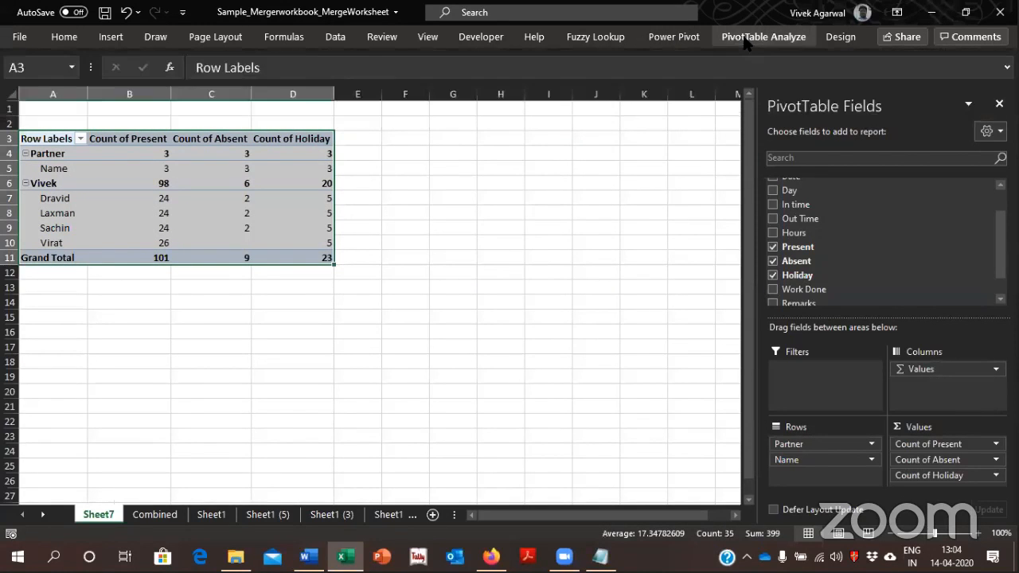
pyautogui.click(837, 37)
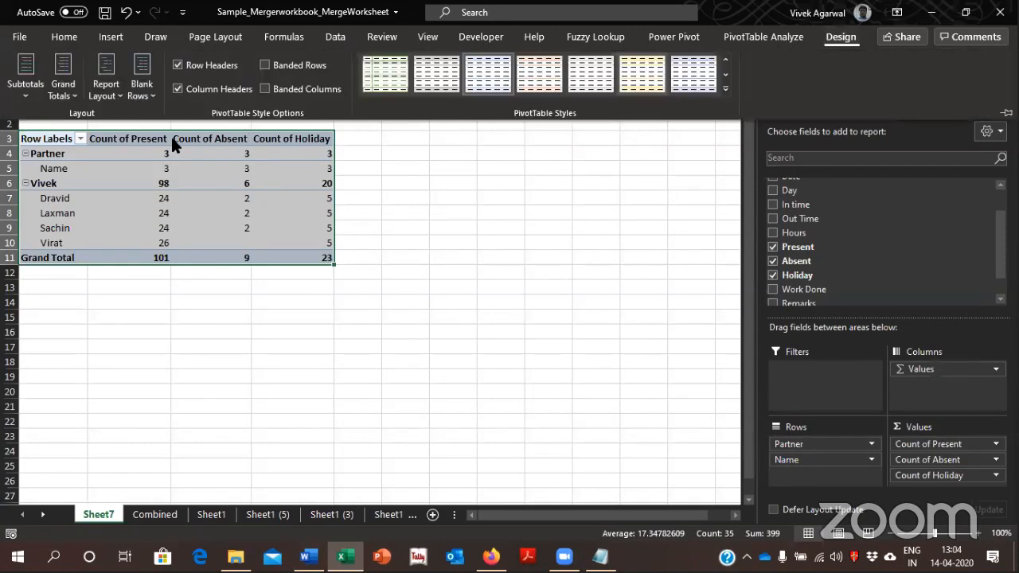
pyautogui.click(35, 94)
pyautogui.click(27, 131)
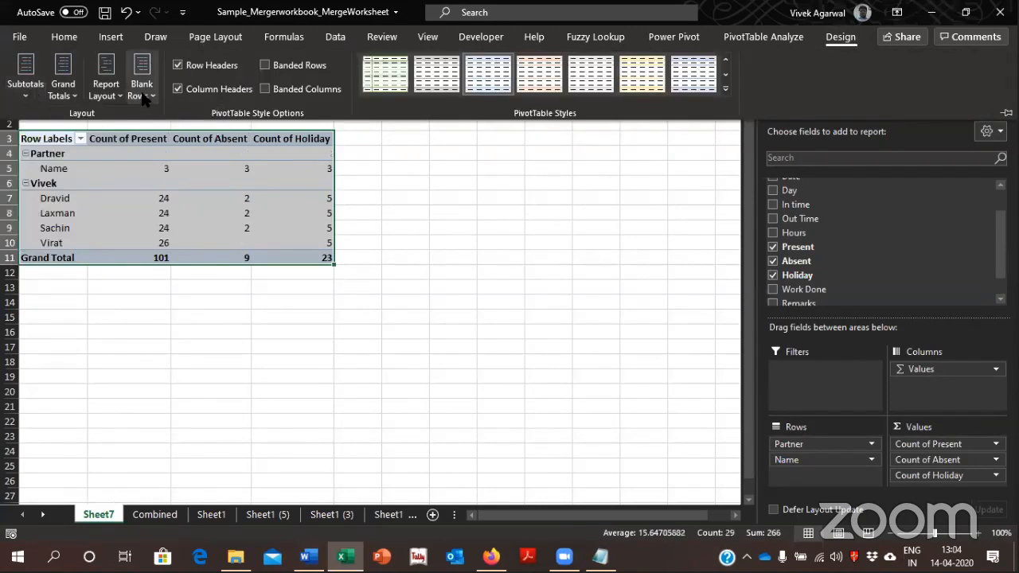
# Change the PivotTable's report layout to tabular form and collapse the ribbon
pyautogui.click(143, 96)
pyautogui.click(114, 90)
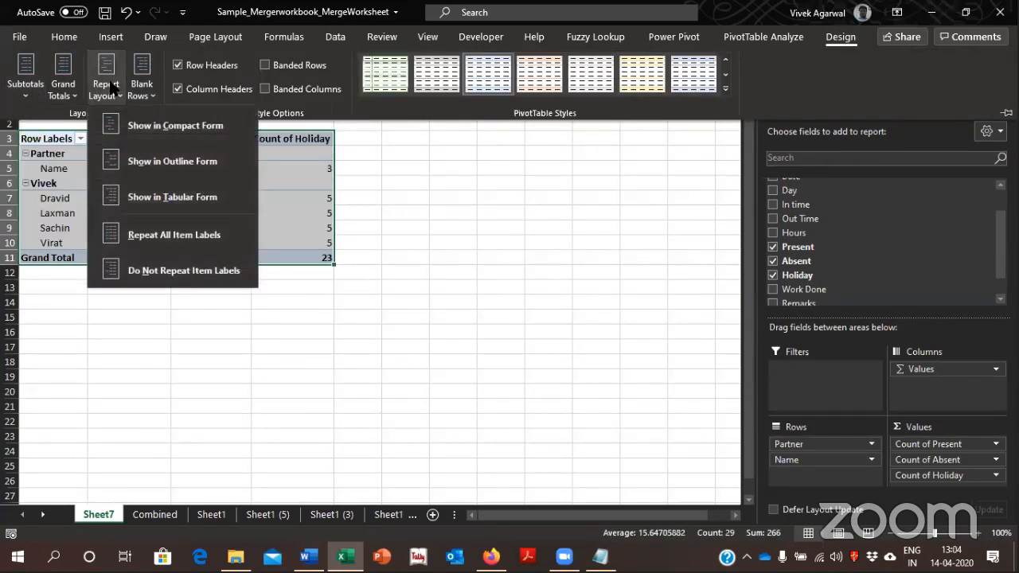
pyautogui.click(162, 194)
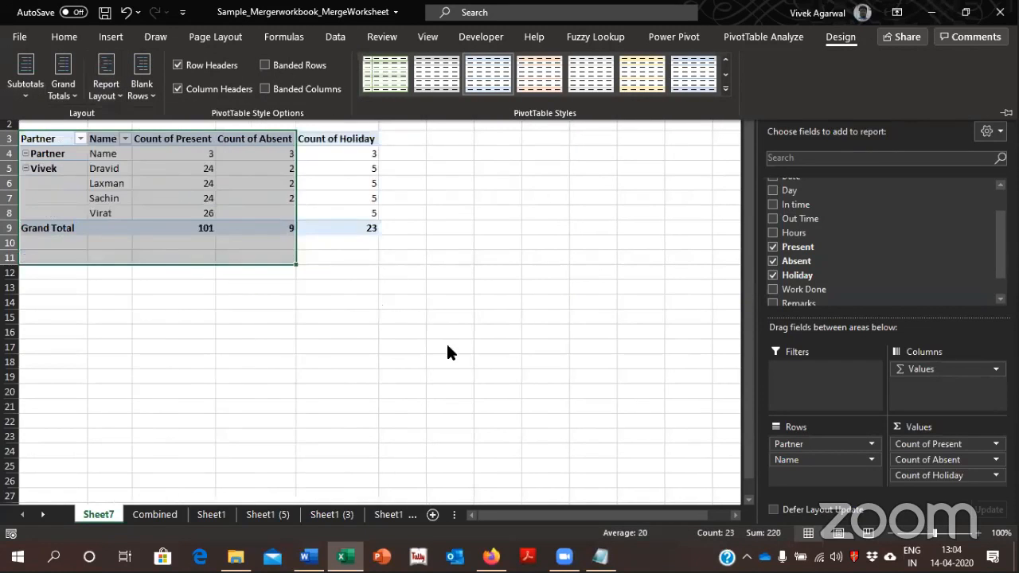
pyautogui.hotkey('ctrl', 'F1')
pyautogui.click(434, 316)
# Review each employee's present, absent and holiday counts in the PivotTable
pyautogui.click(206, 170)
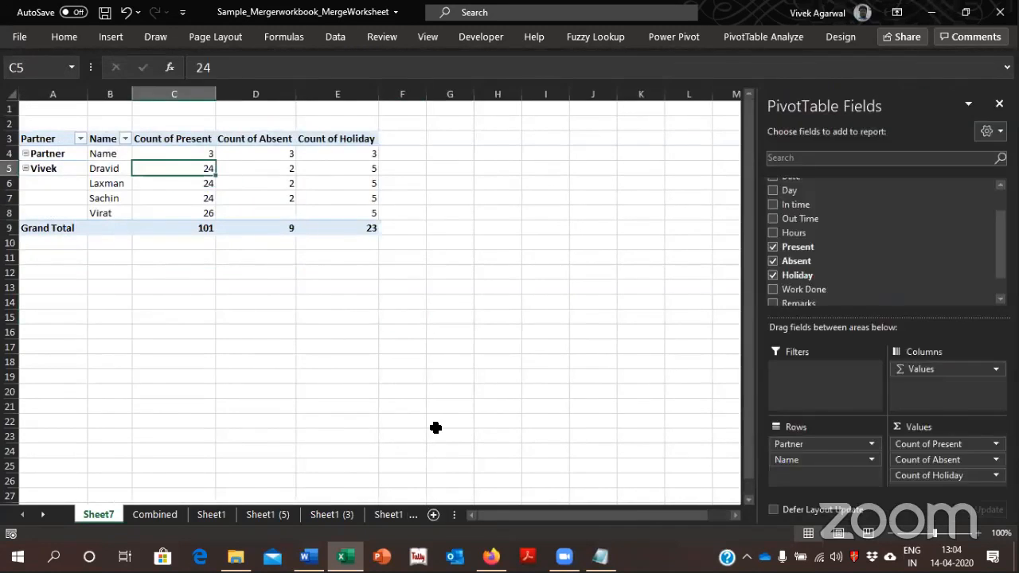
pyautogui.press('Down')
pyautogui.press('Down')
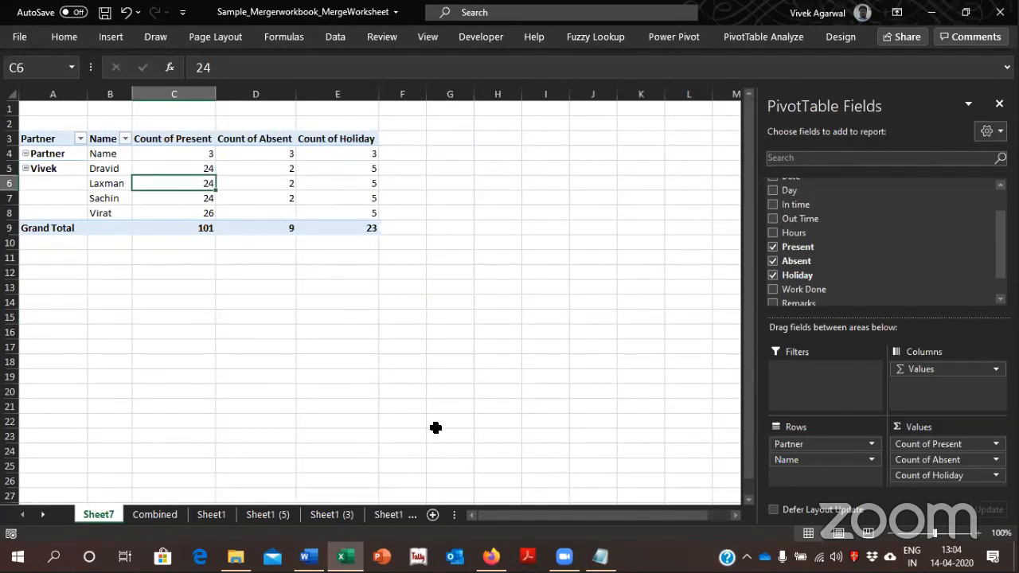
pyautogui.press('Down')
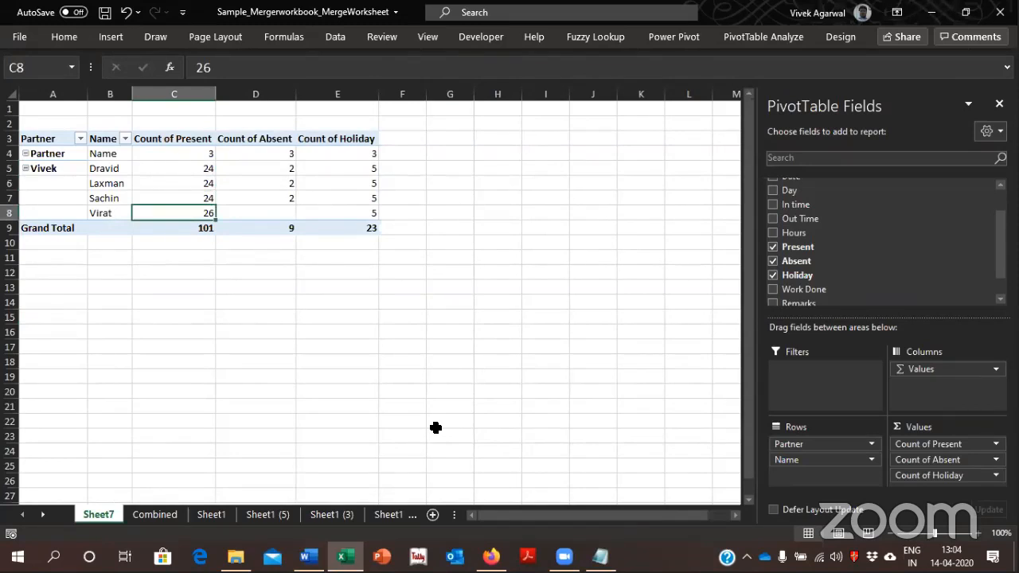
pyautogui.press('Right')
pyautogui.press('Up')
pyautogui.press('Up')
pyautogui.press('Up')
pyautogui.press('Right')
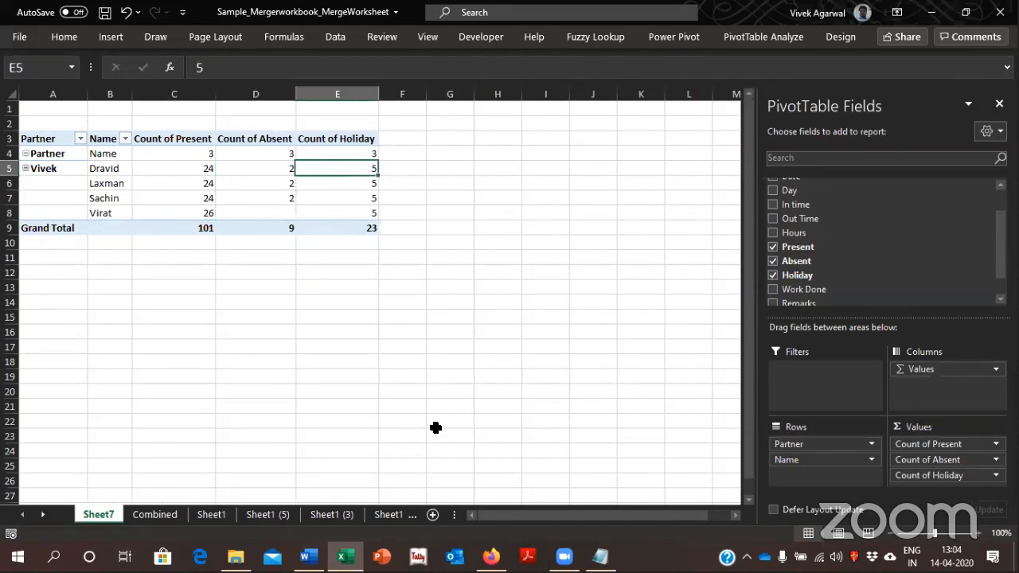
pyautogui.press('Down')
pyautogui.press('Down')
pyautogui.press('Down')
pyautogui.press('Up')
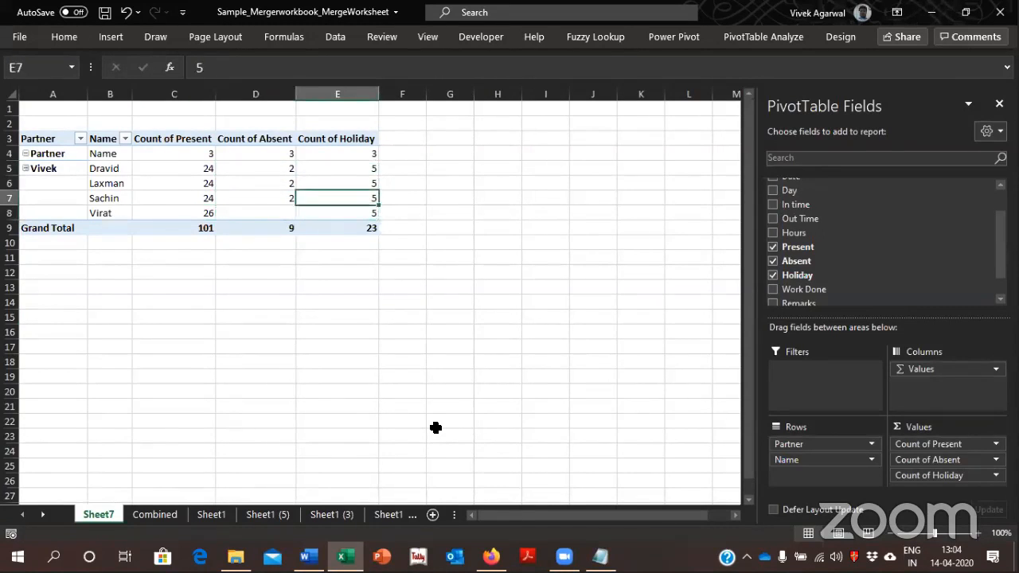
pyautogui.press('Up')
pyautogui.press('Up')
pyautogui.press('Right')
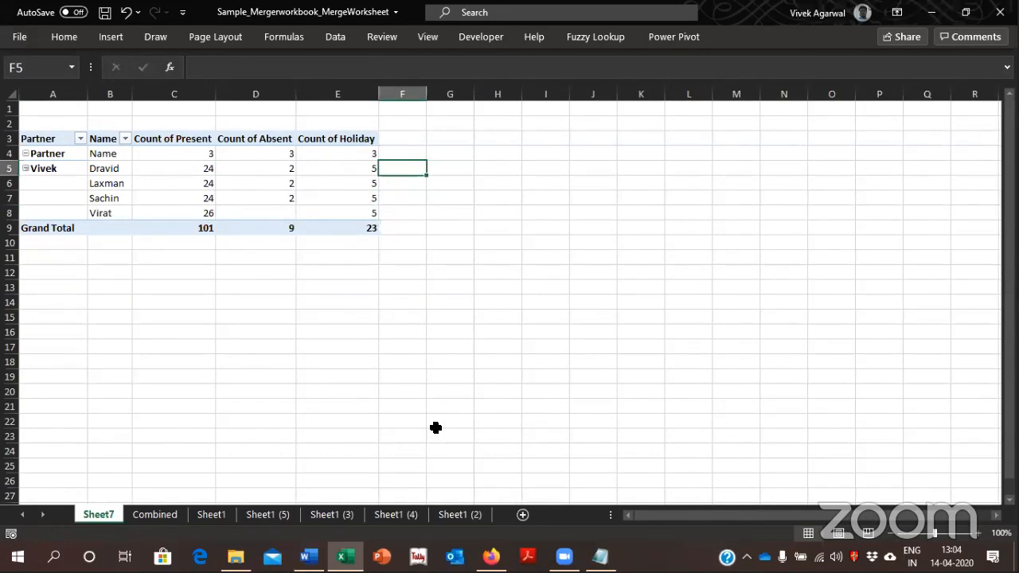
pyautogui.press('Left')
pyautogui.press('Down')
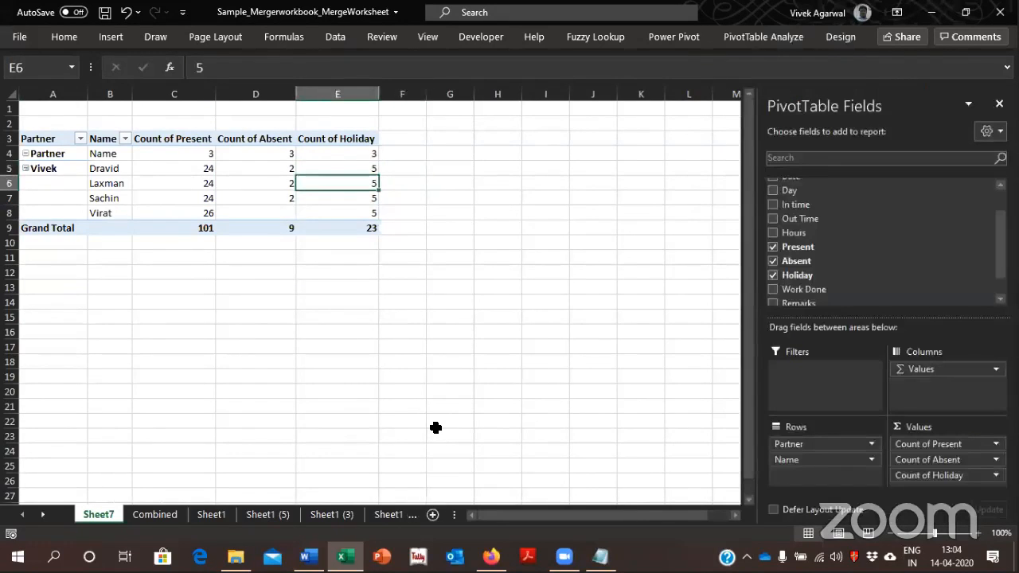
pyautogui.press('Down')
pyautogui.press('Down')
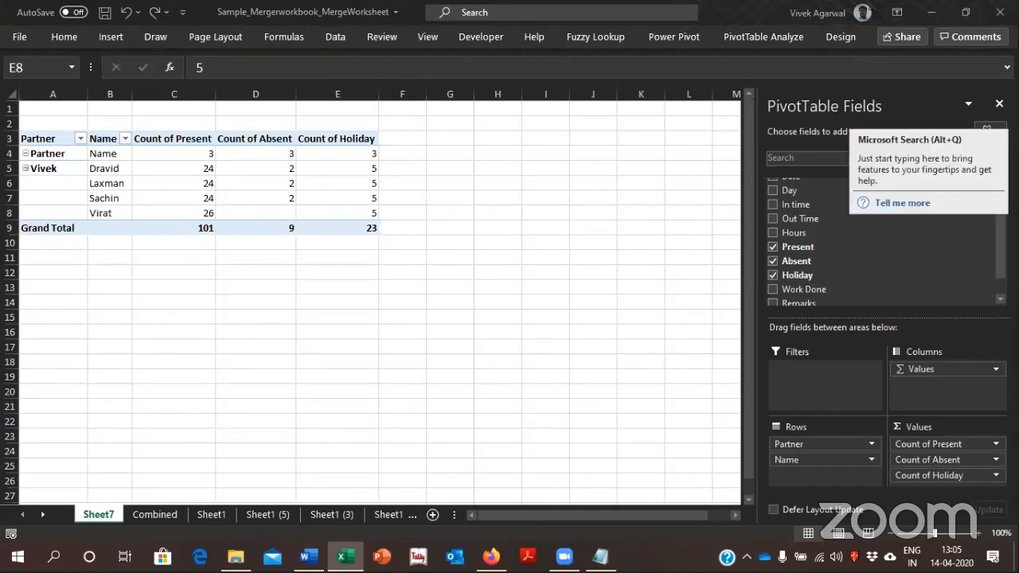
# Close the merged attendance workbook and go back to the Macros Codes folder in File Explorer
pyautogui.click(1000, 11)
pyautogui.click(507, 295)
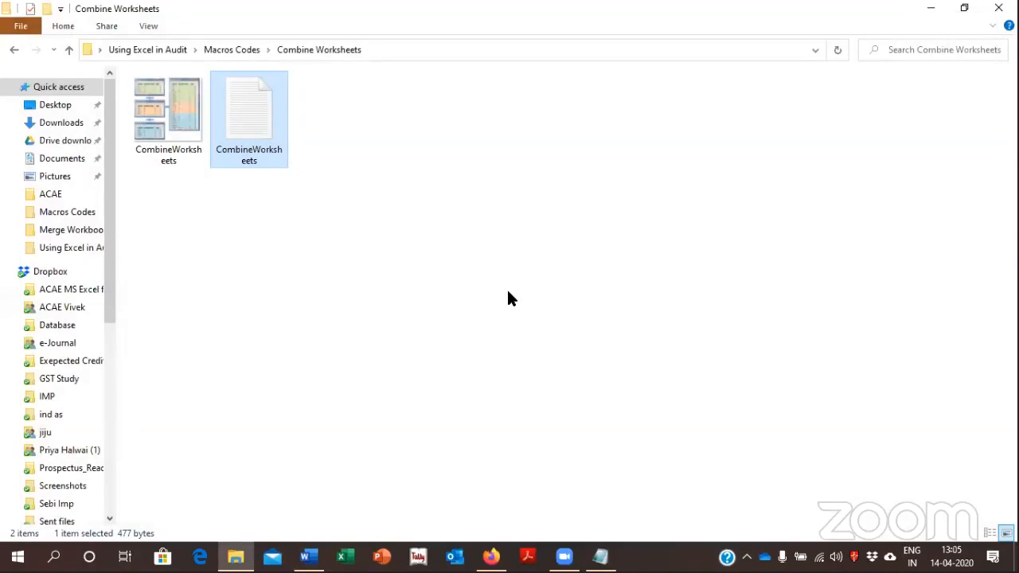
pyautogui.press('BackSpace')
# Look into the Create Index of Links to Worksheets (TOC) folder and return to Macros Codes
pyautogui.press('Down')
pyautogui.press('Down')
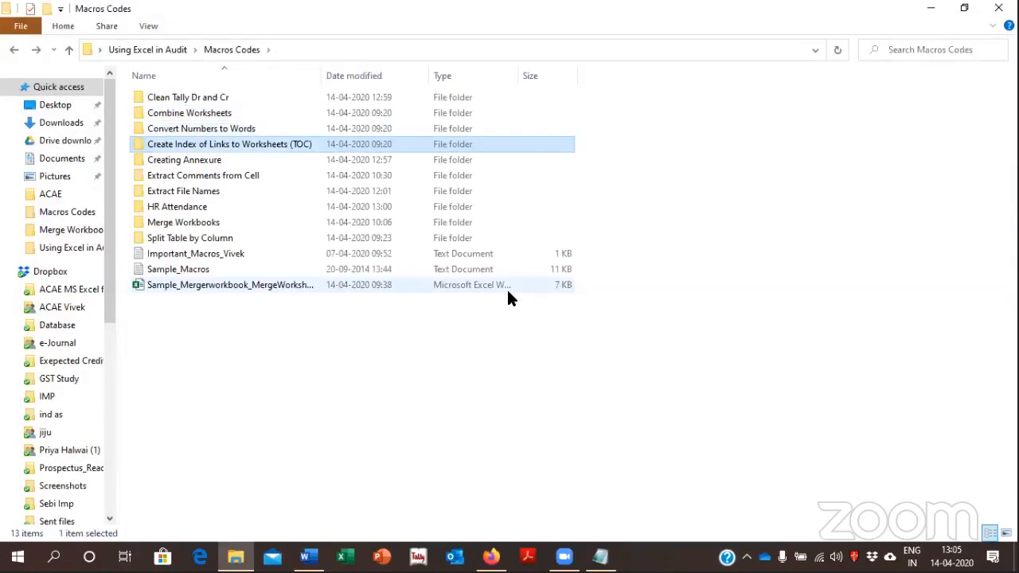
pyautogui.press('Return')
# Open the File_Manager workbook from the Extract File Names folder and enable its content
pyautogui.press('Down')
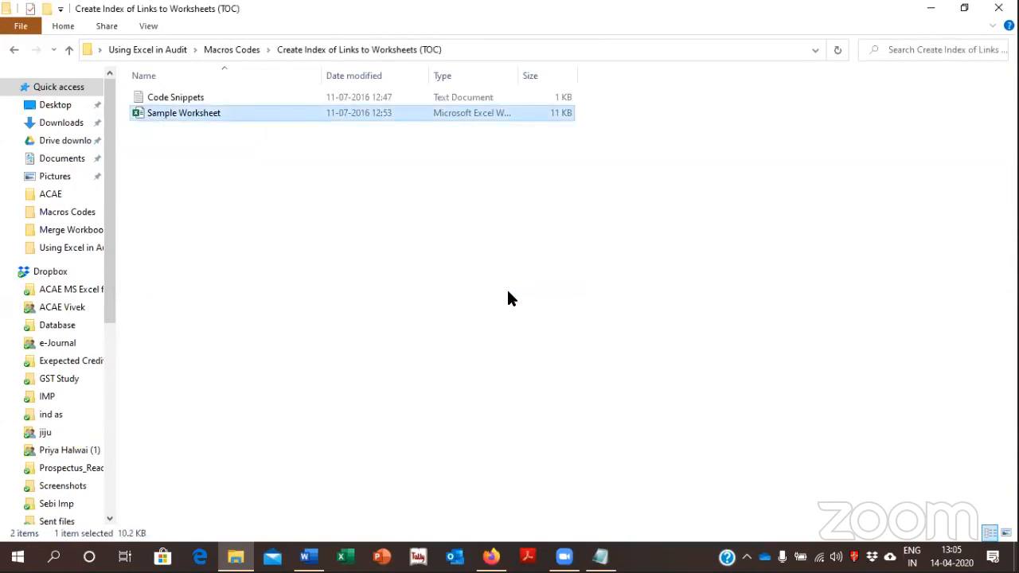
pyautogui.press('Up')
pyautogui.press('BackSpace')
pyautogui.press('Down')
pyautogui.press('Down')
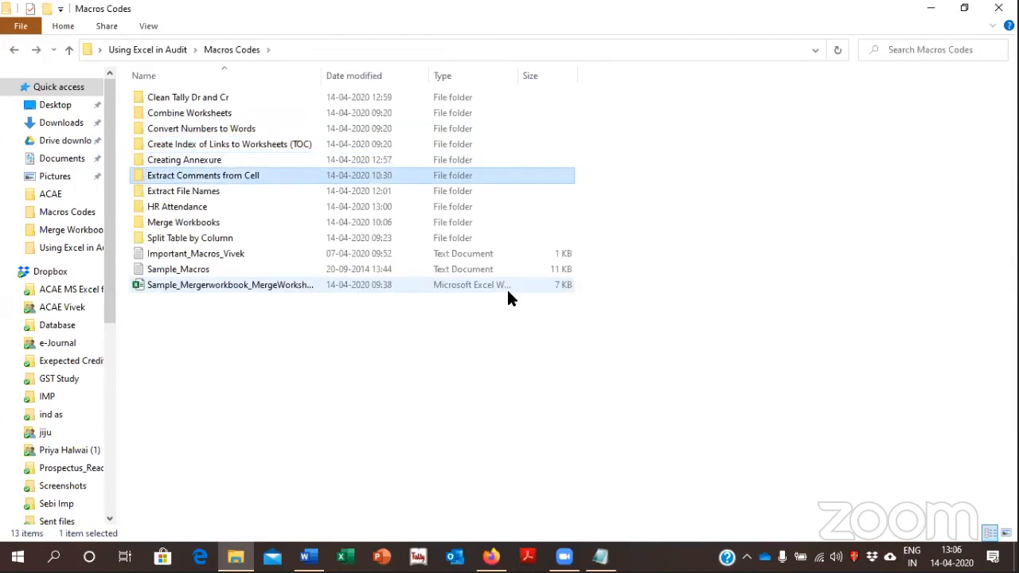
pyautogui.press('Down')
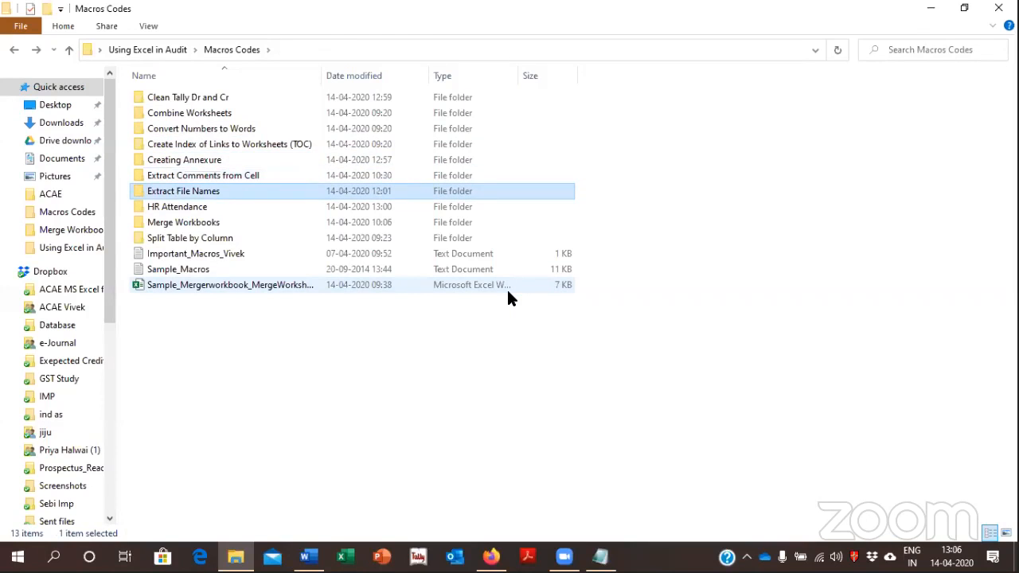
pyautogui.press('Return')
pyautogui.press('Down')
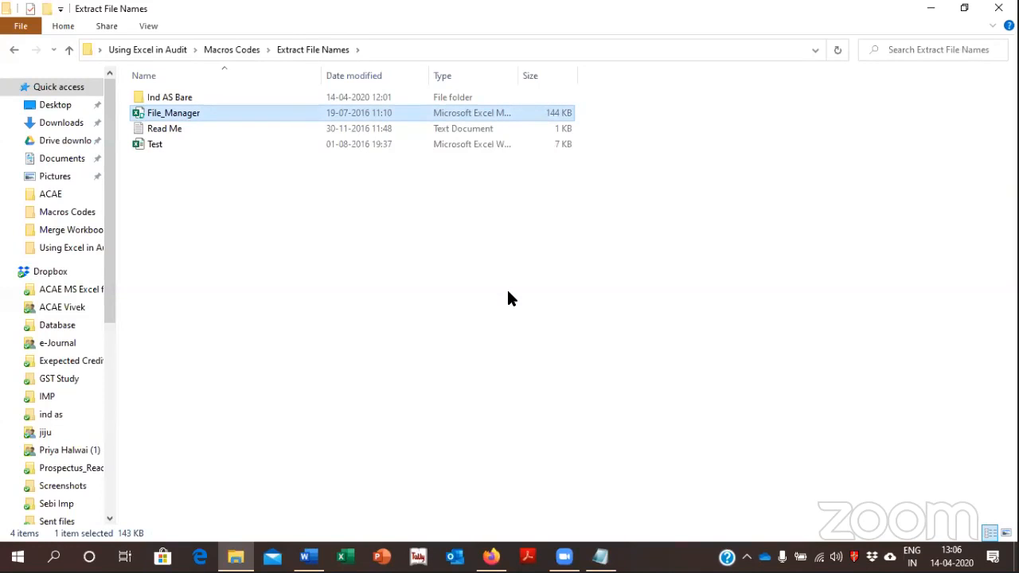
pyautogui.press('Return')
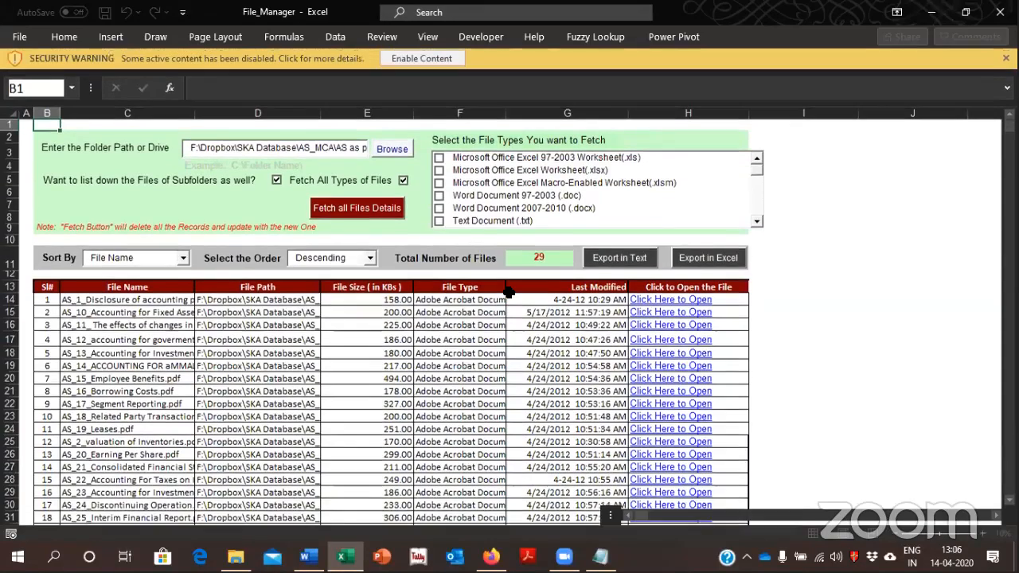
pyautogui.click(406, 61)
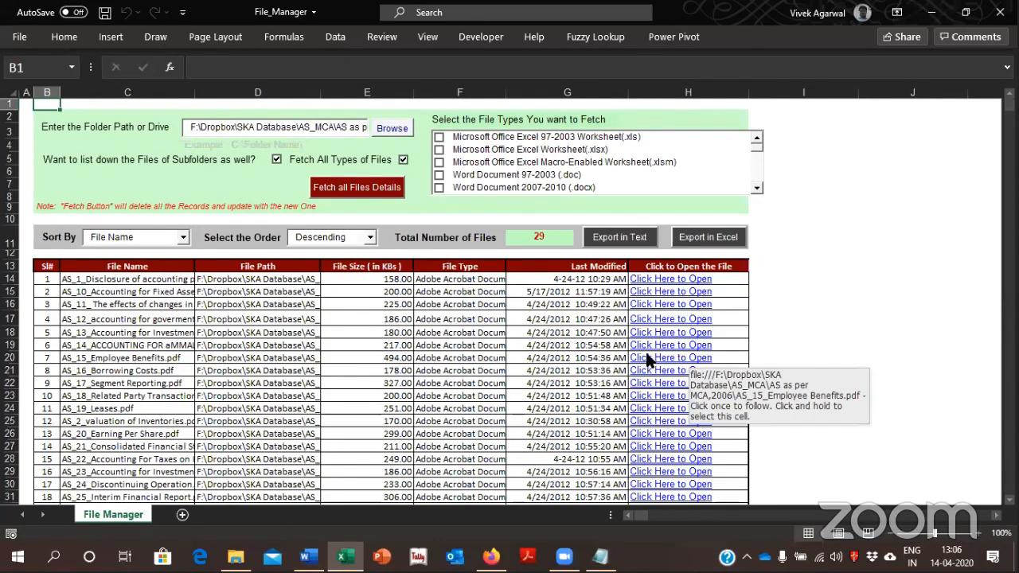
# Start browsing for a folder to list and look through Macros Codes inside Using Excel in Audit on the Desktop
pyautogui.click(405, 129)
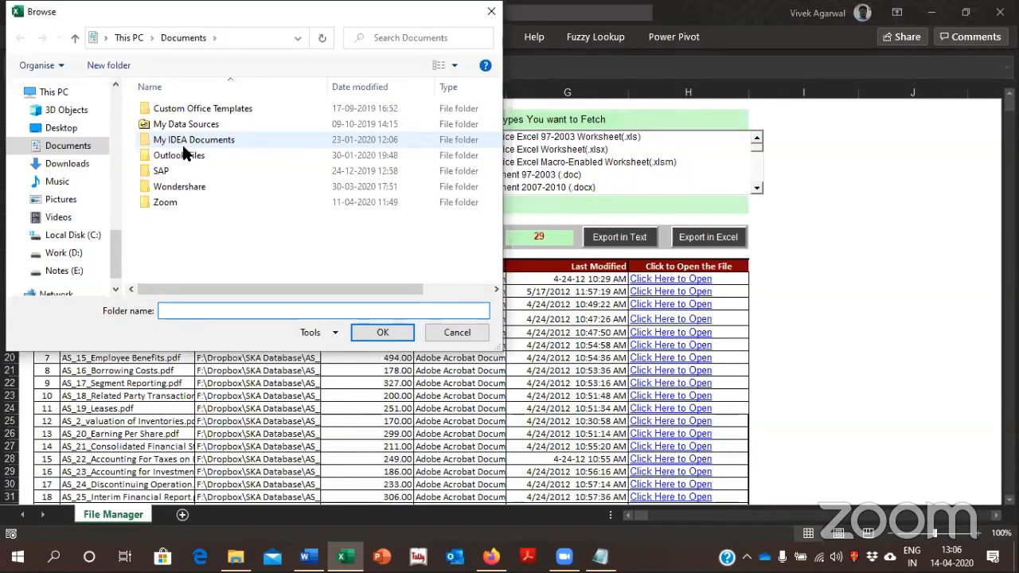
pyautogui.click(55, 127)
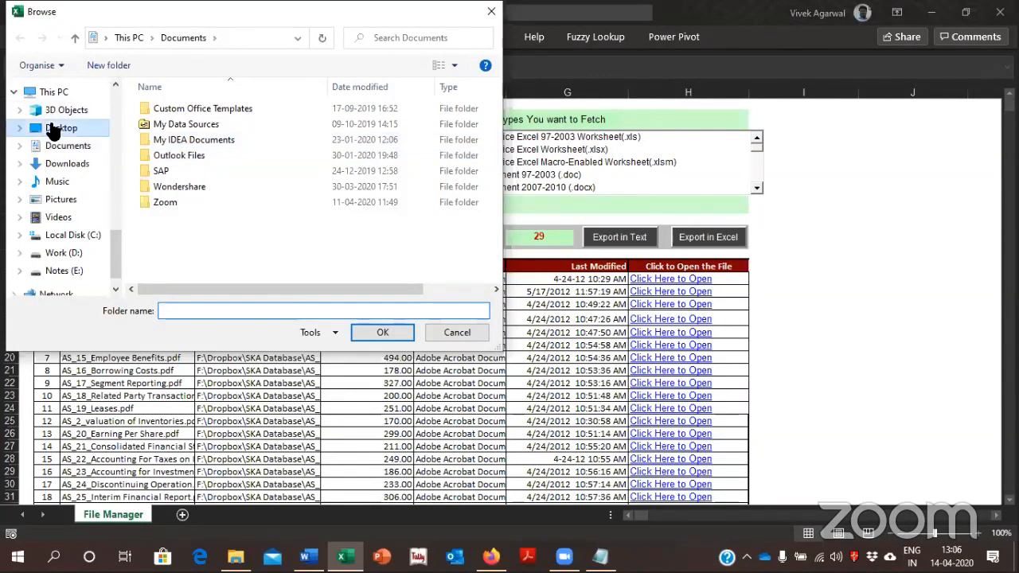
pyautogui.doubleClick(185, 169)
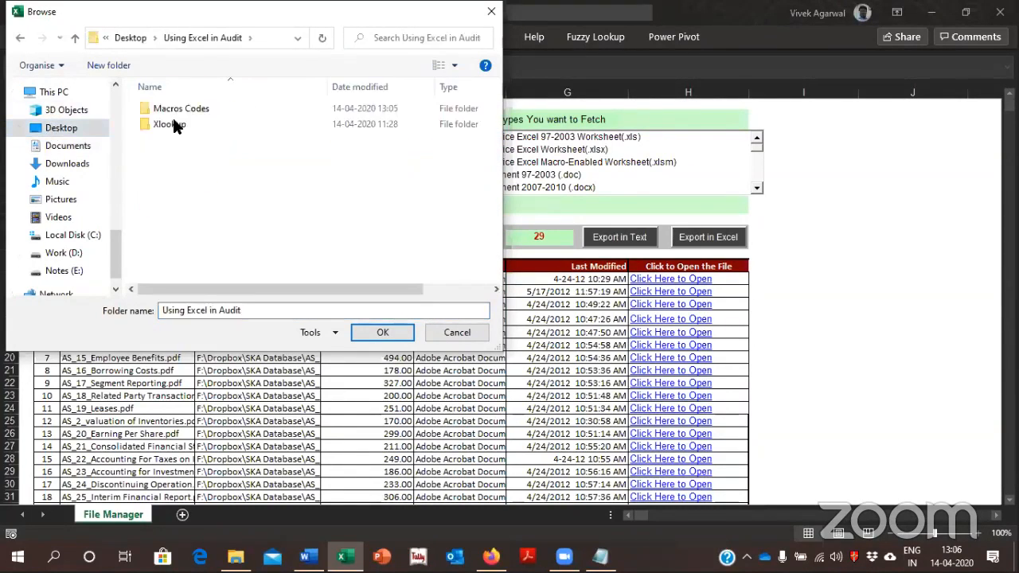
pyautogui.click(171, 121)
pyautogui.press('Up')
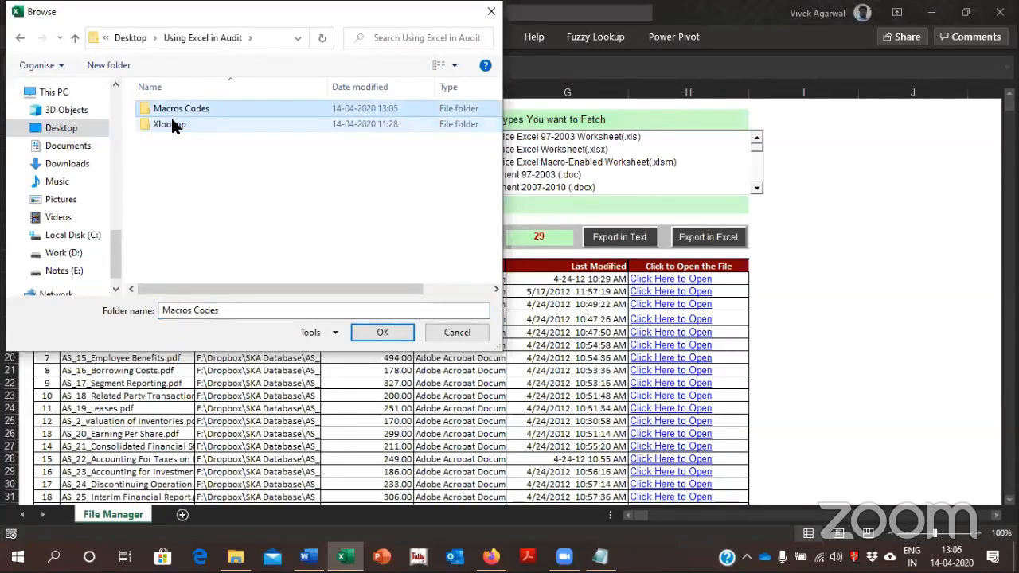
pyautogui.press('Return')
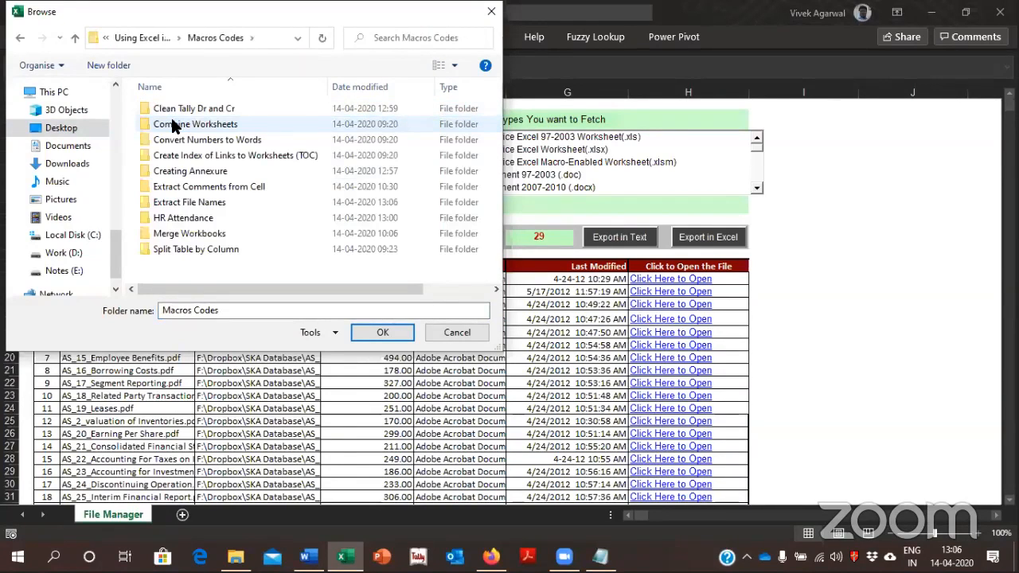
pyautogui.press('Down')
pyautogui.press('Down')
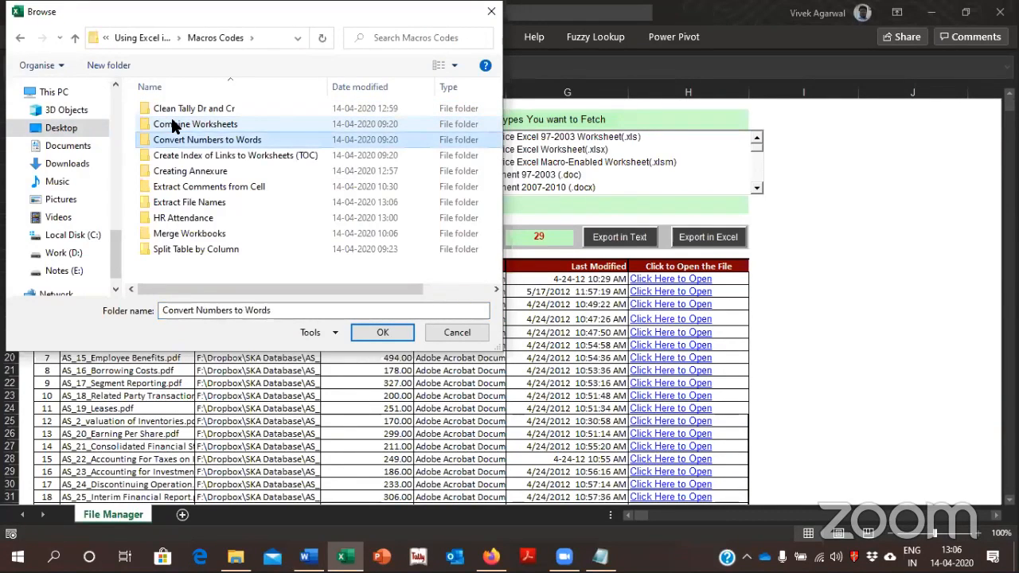
pyautogui.press('Down')
pyautogui.press('Down')
pyautogui.press('Down')
pyautogui.press('Down')
pyautogui.press('Down')
pyautogui.press('Return')
pyautogui.press('BackSpace')
pyautogui.click(174, 128)
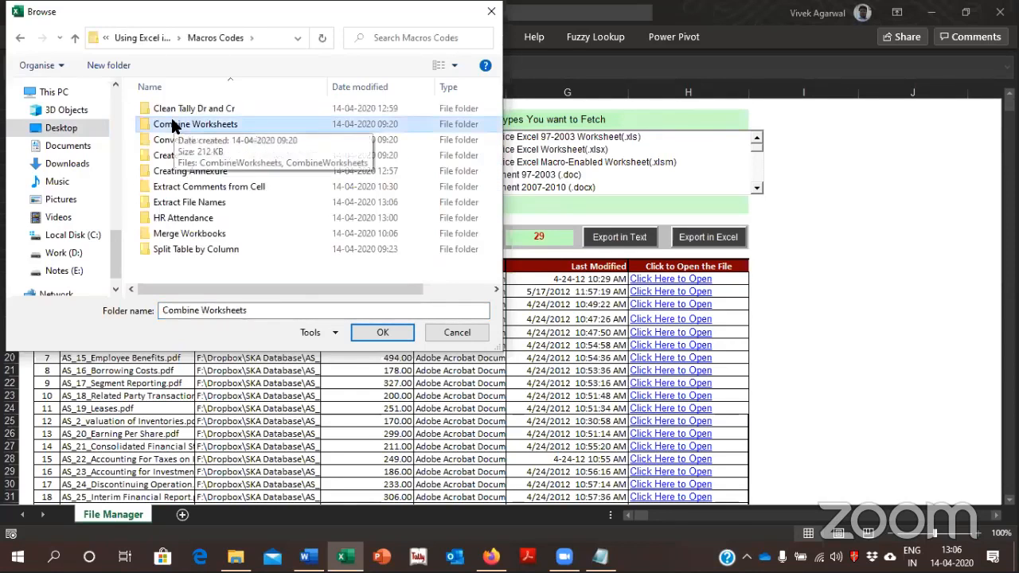
# Go to the Notes (E:) drive in the folder browser and open its 2 Ind AS Notes folder
pyautogui.click(87, 271)
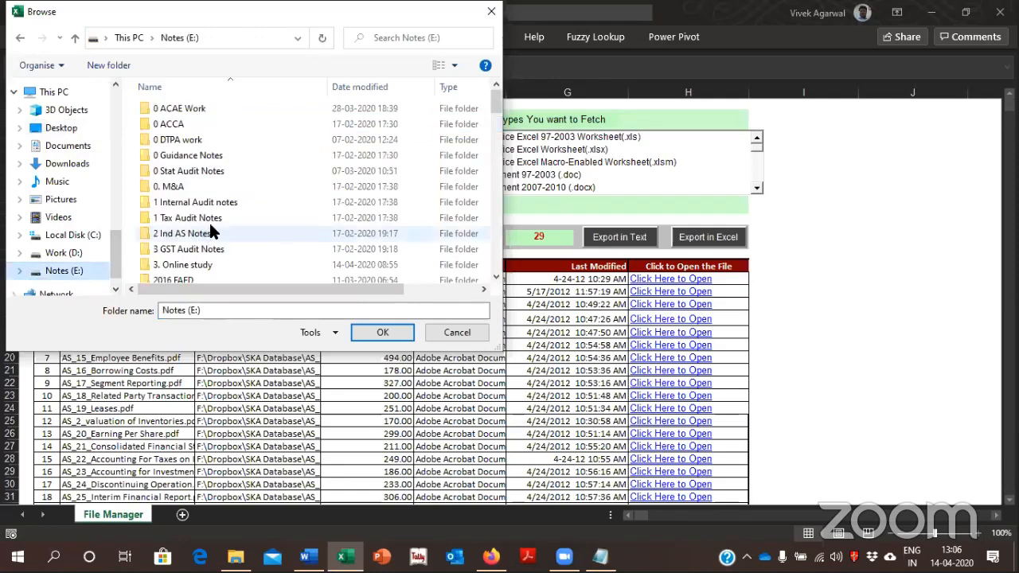
pyautogui.click(201, 186)
pyautogui.press('Down')
pyautogui.press('Down')
pyautogui.press('Return')
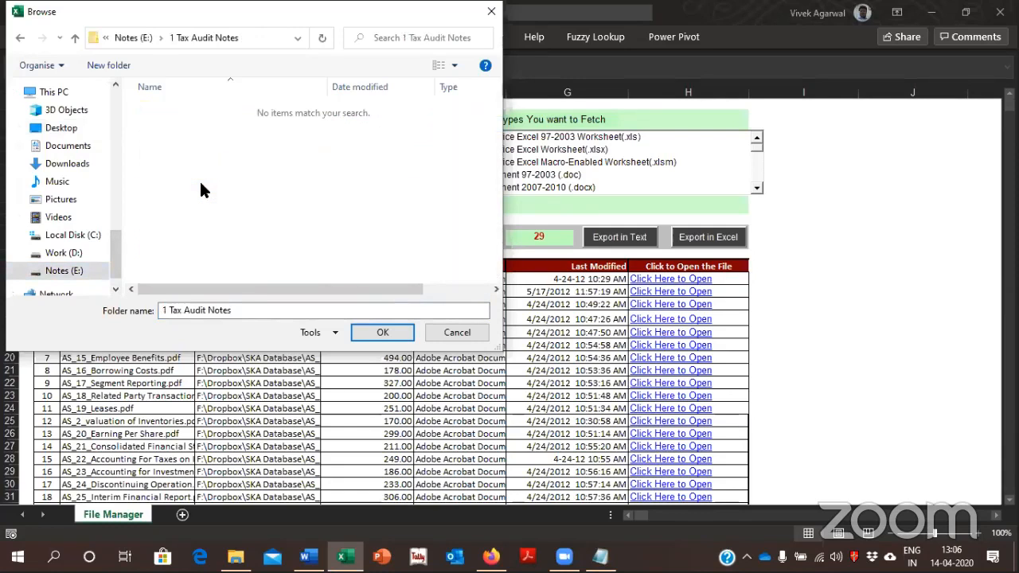
pyautogui.press('BackSpace')
pyautogui.press('Down')
# Choose the Ind AS Bare folder within 2 Ind AS Notes as the folder path for the file listing
pyautogui.press('Down')
pyautogui.press('Down')
pyautogui.press('Down')
pyautogui.press('Down')
pyautogui.press('Down')
pyautogui.press('Down')
pyautogui.press('Return')
pyautogui.press('Down')
pyautogui.press('Down')
pyautogui.press('Down')
pyautogui.press('i')
pyautogui.press('Down')
pyautogui.press('Down')
pyautogui.press('Up')
pyautogui.press('Down')
pyautogui.press('Down')
pyautogui.press('Up')
pyautogui.press('Return')
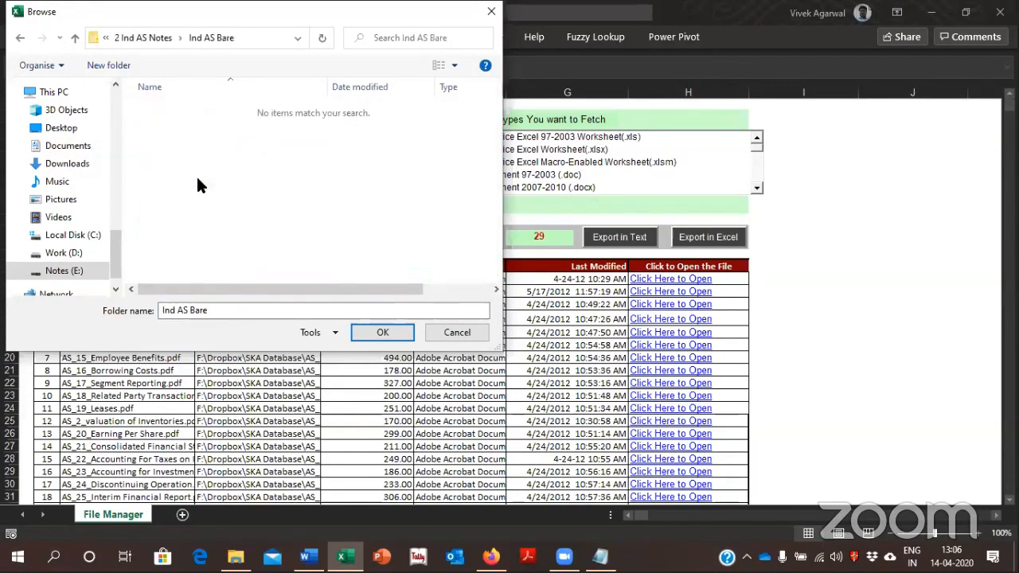
pyautogui.click(402, 333)
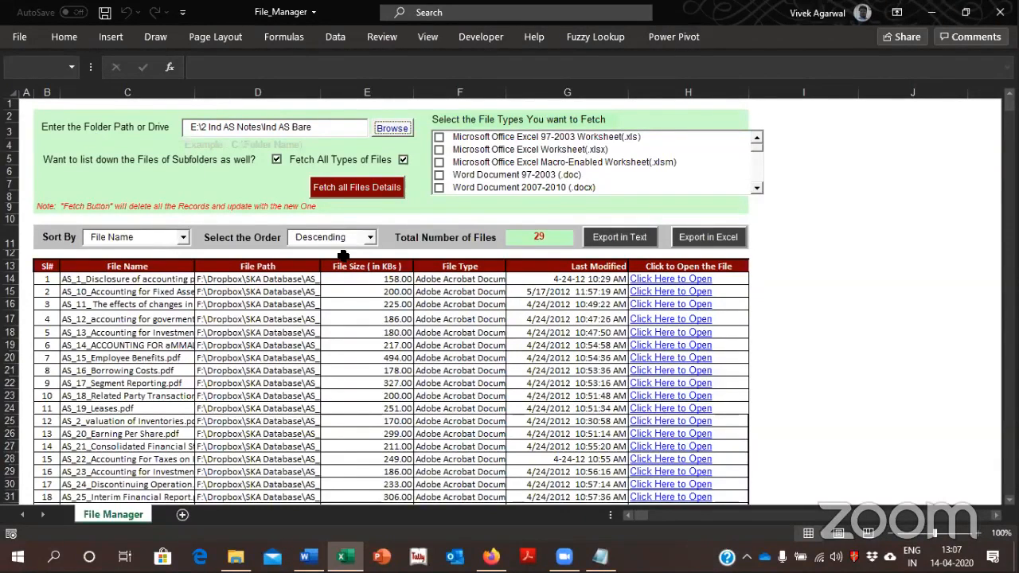
# Restrict the file types to fetch to the Excel .xls, .xlsx and .xlsm formats
pyautogui.click(440, 136)
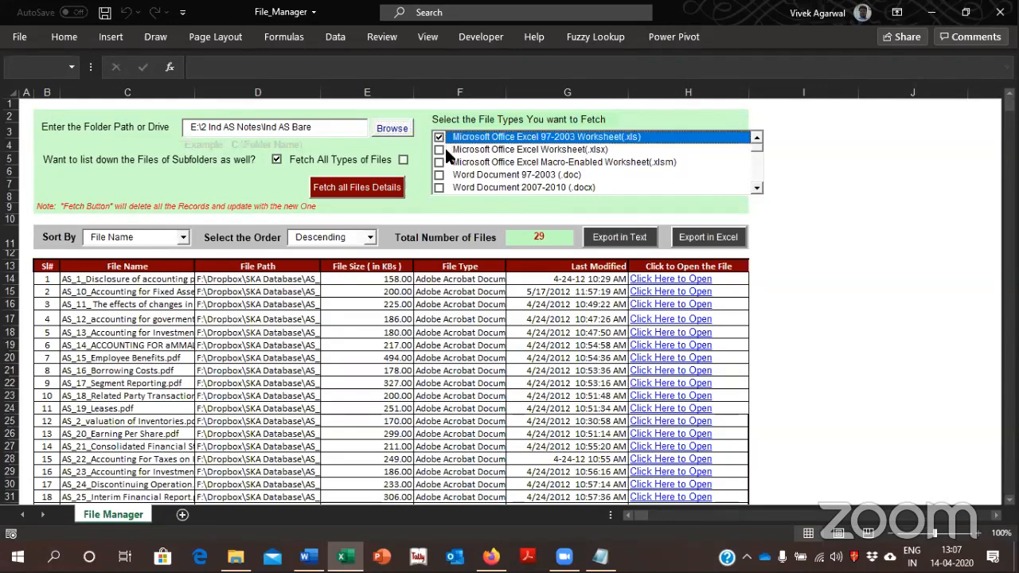
pyautogui.click(445, 149)
pyautogui.click(445, 162)
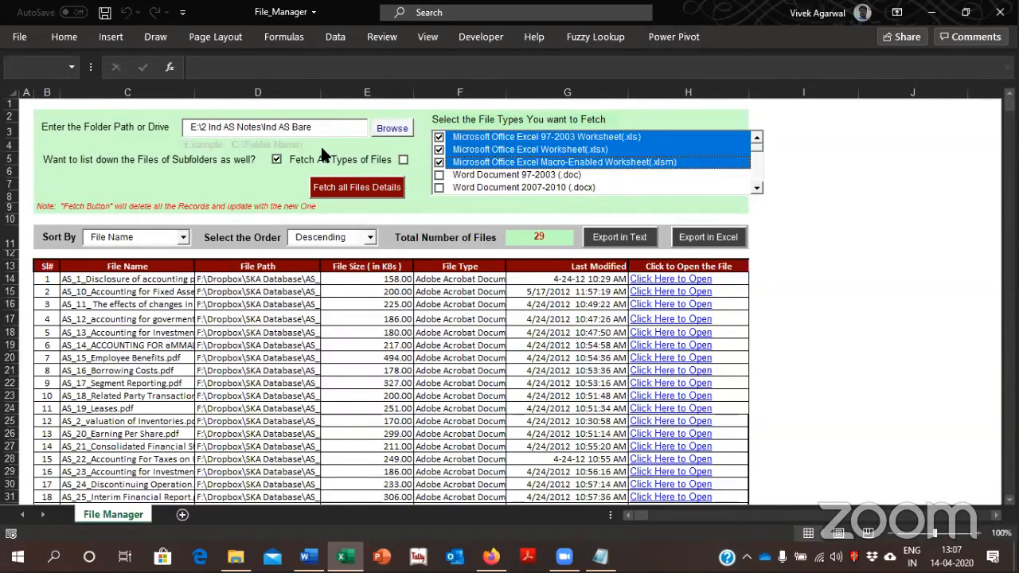
# Clear the file type selection, leave subfolder listing turned on, and try to fetch all file details
pyautogui.click(273, 155)
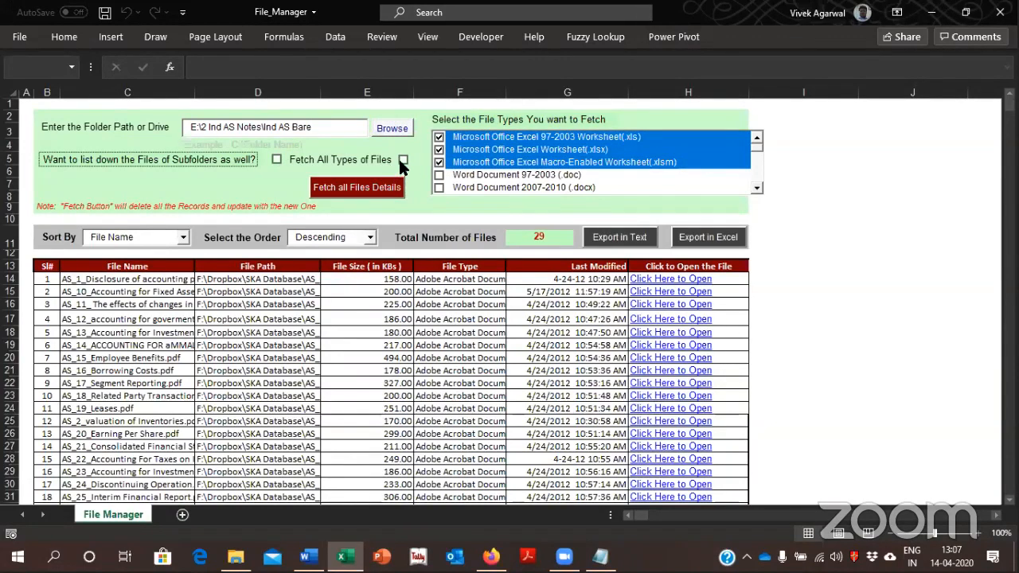
pyautogui.click(400, 159)
pyautogui.click(273, 159)
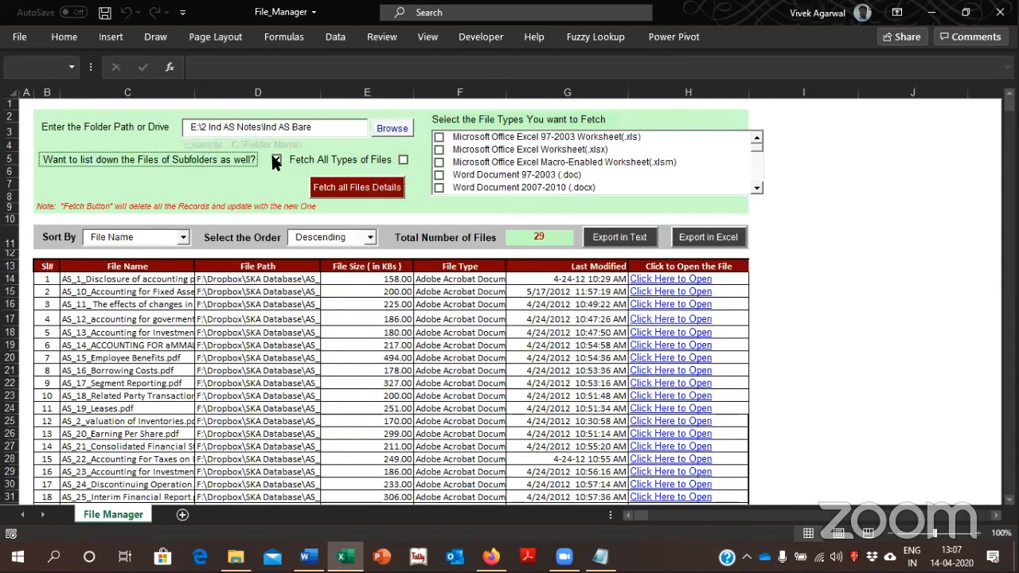
pyautogui.click(376, 187)
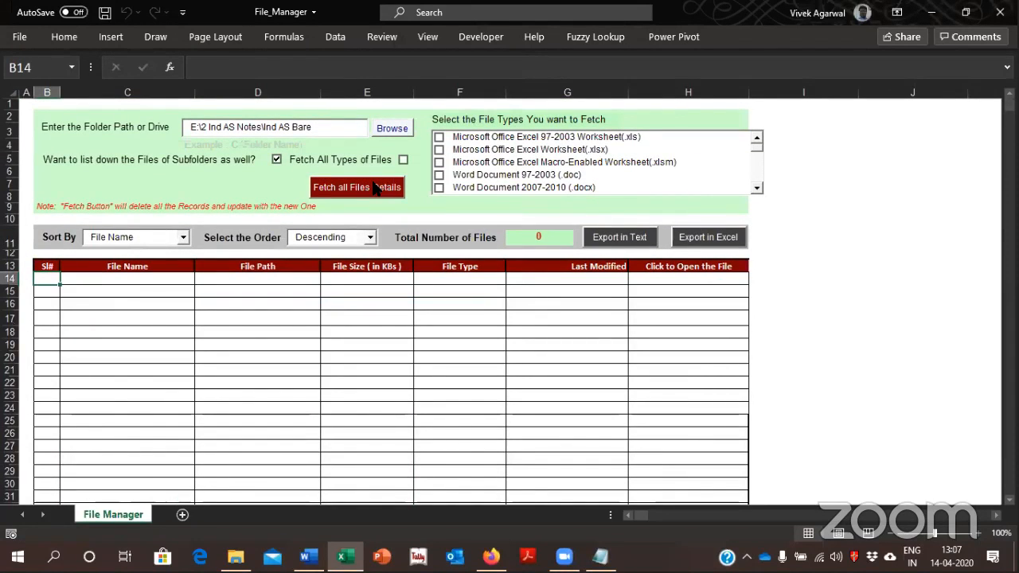
pyautogui.click(497, 319)
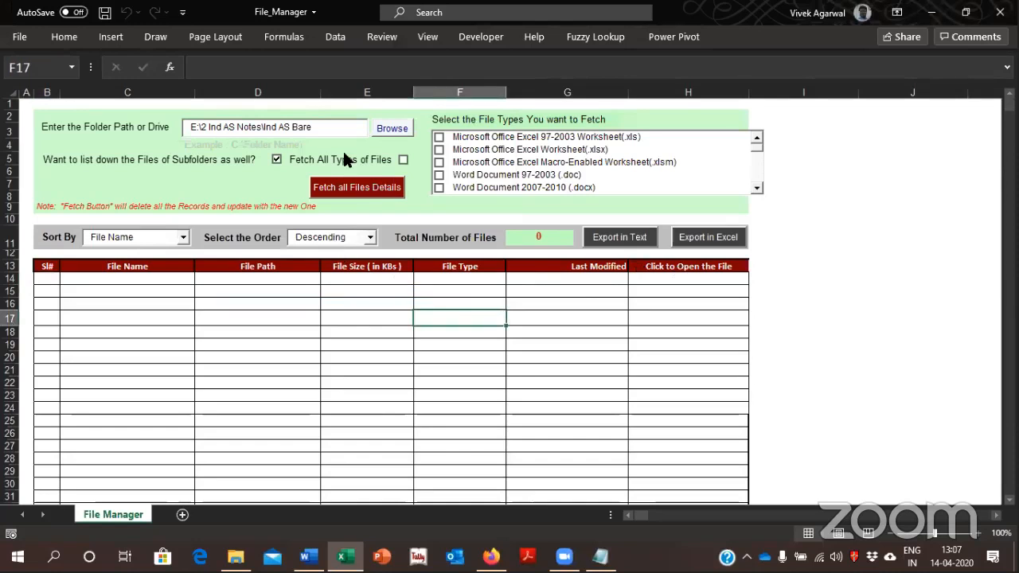
# Turn off subfolder listing, turn on fetching all types of files, and fetch the file details for Ind AS Bare
pyautogui.click(390, 130)
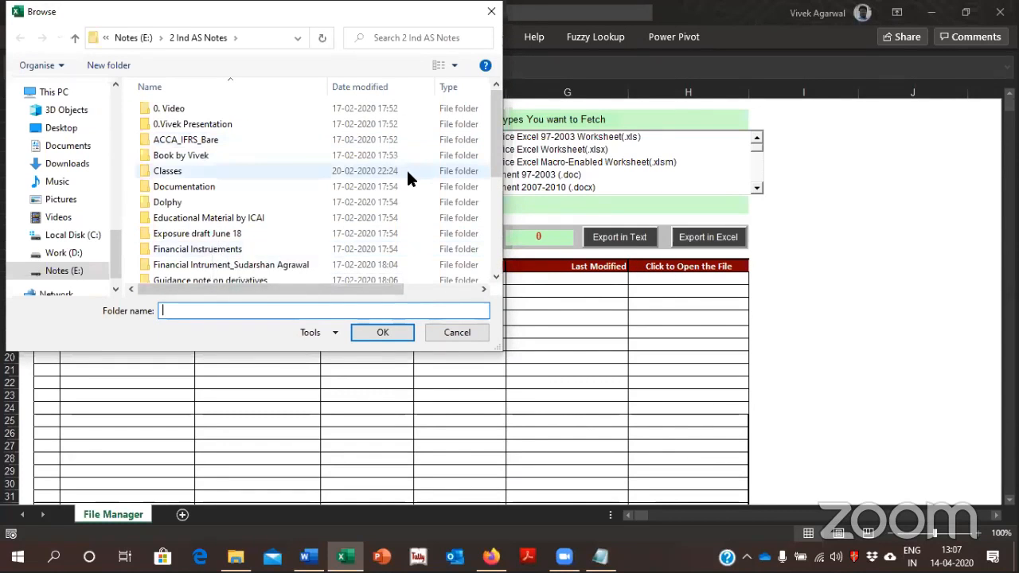
pyautogui.press('Escape')
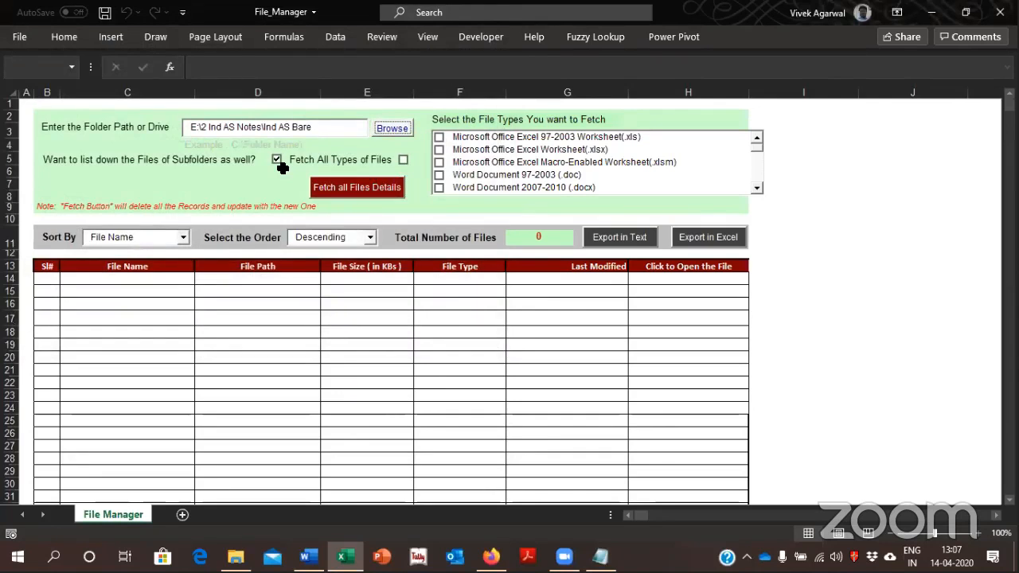
pyautogui.click(276, 160)
pyautogui.click(403, 161)
pyautogui.click(384, 189)
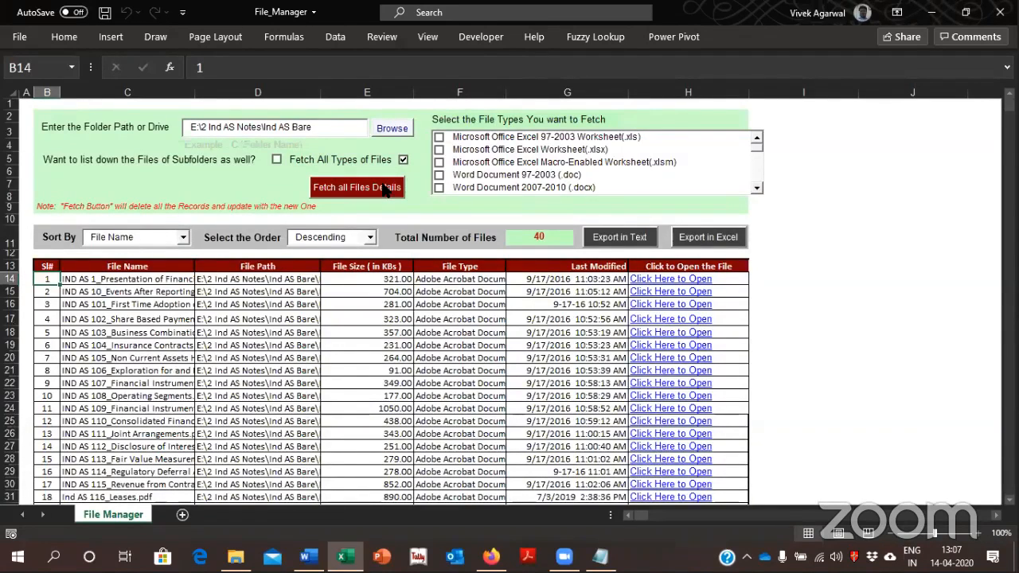
# Examine the file names, paths, sizes and types in the fetched list
pyautogui.press('Right')
pyautogui.press('Down')
pyautogui.press('Down')
pyautogui.press('Down')
pyautogui.press('Down')
pyautogui.press('Down')
pyautogui.press('Right')
pyautogui.press('Right')
pyautogui.press('Right')
pyautogui.press('Up')
pyautogui.press('Up')
pyautogui.press('Up')
pyautogui.press('Up')
pyautogui.press('Up')
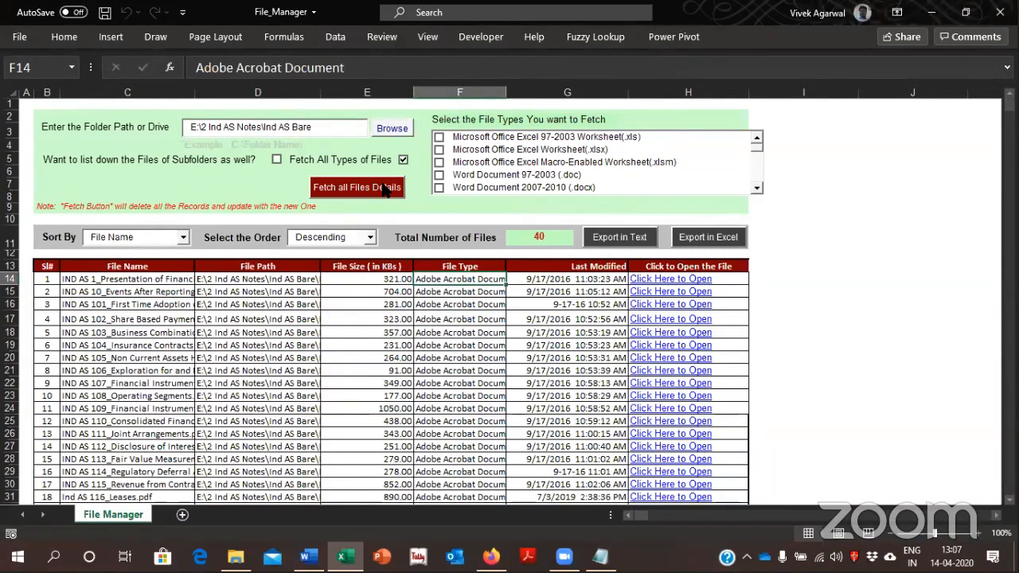
# Export the fetched file list to Excel
pyautogui.click(701, 238)
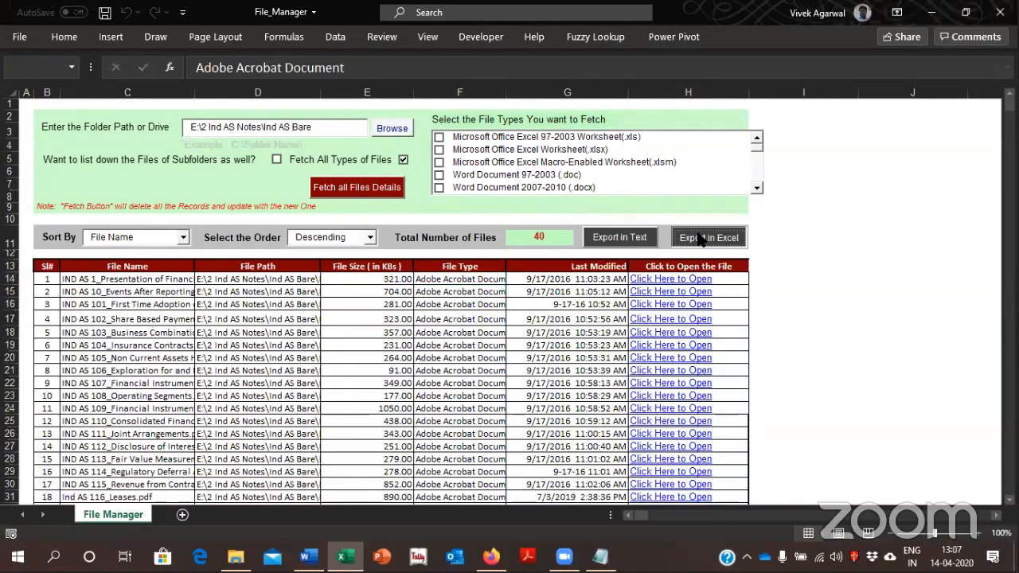
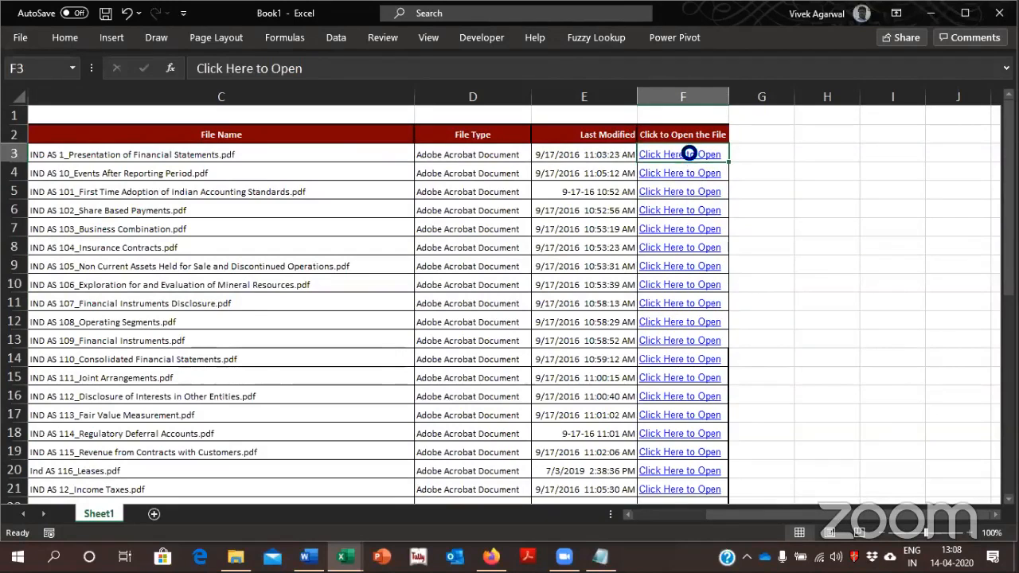
# Open the linked IND AS 1 PDF, return to the exported workbook and close it without saving
pyautogui.click(538, 343)
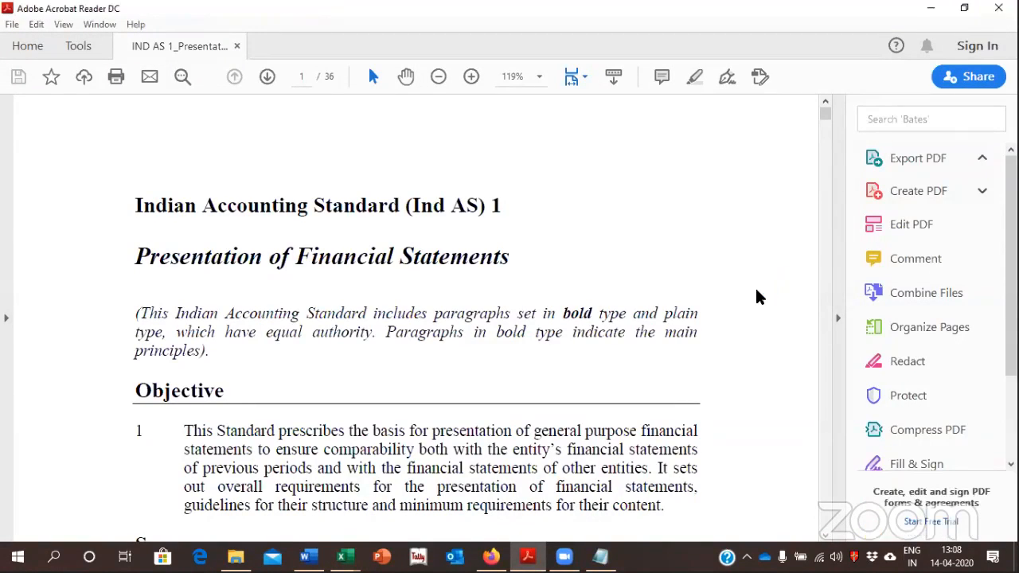
pyautogui.hotkey('alt', 'Tab')
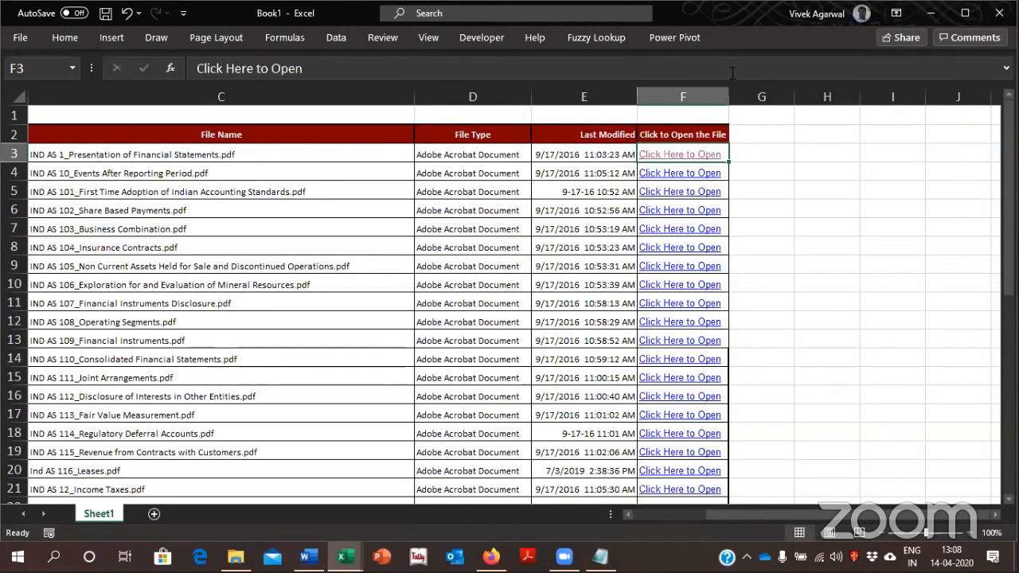
pyautogui.click(999, 13)
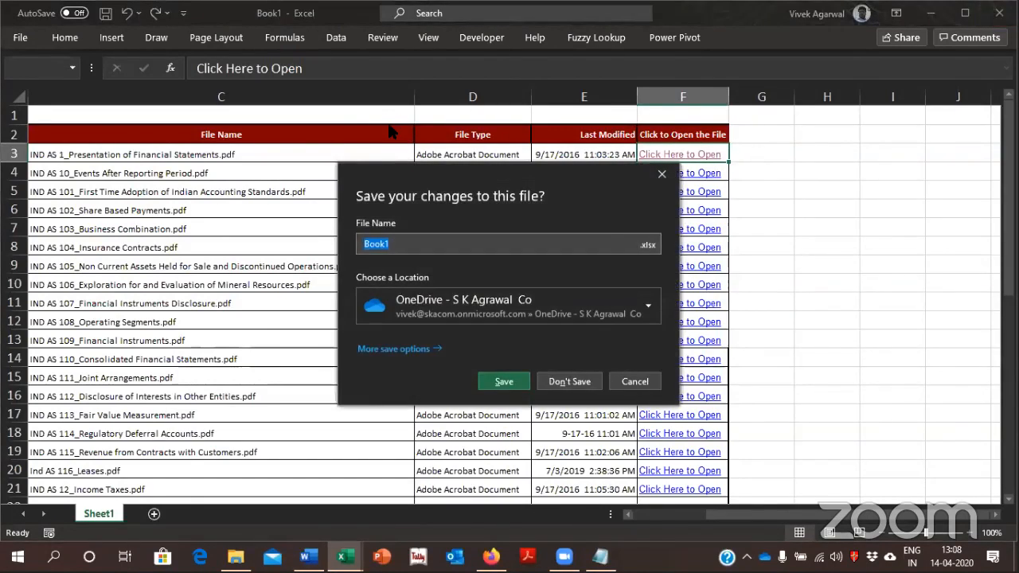
pyautogui.press('n')
# Choose the General subfolder of the presentation folder within 2 Ind AS Notes and fetch all its file details
pyautogui.click(388, 128)
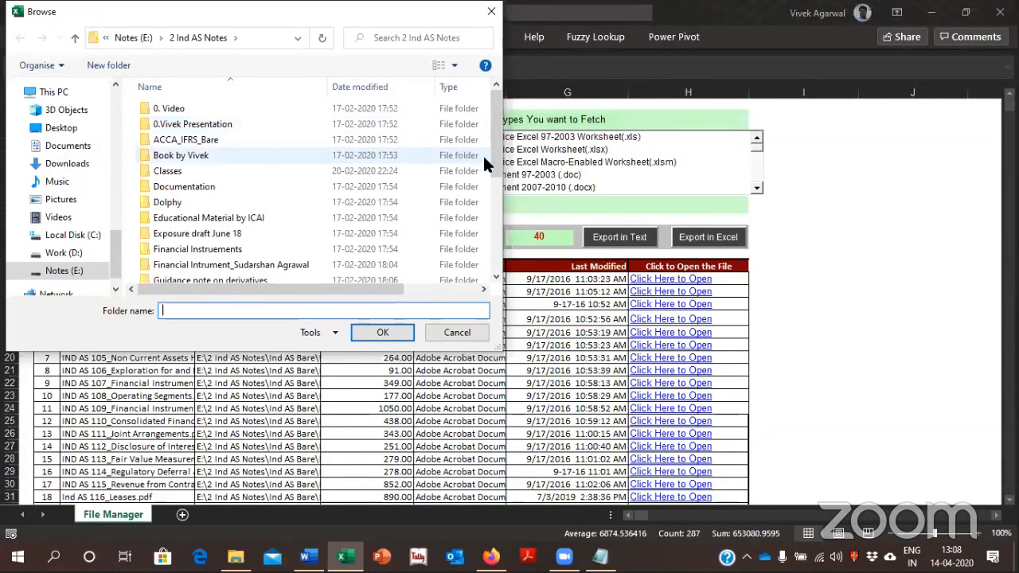
pyautogui.click(190, 219)
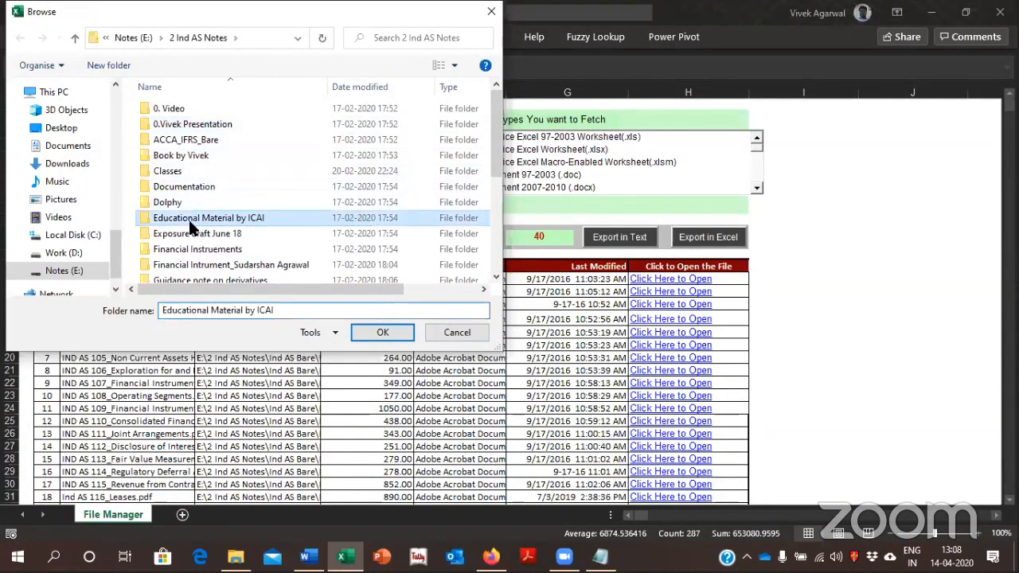
pyautogui.press('Down')
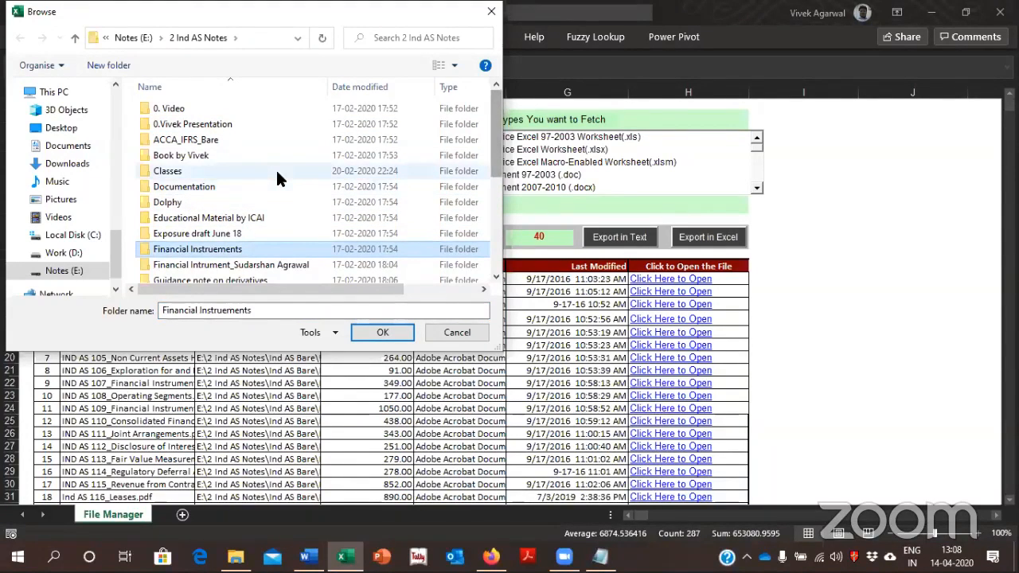
pyautogui.click(239, 124)
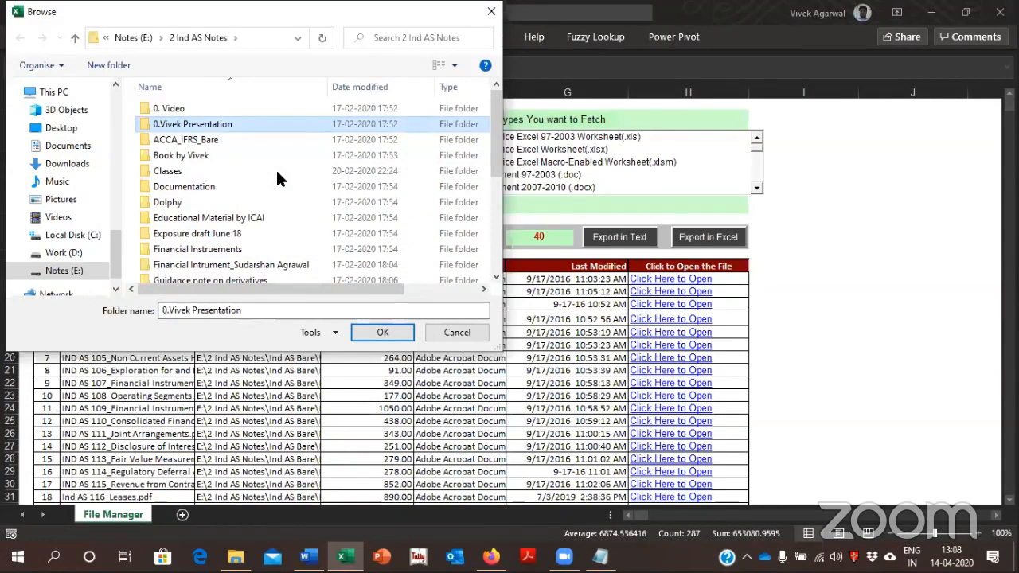
pyautogui.click(381, 330)
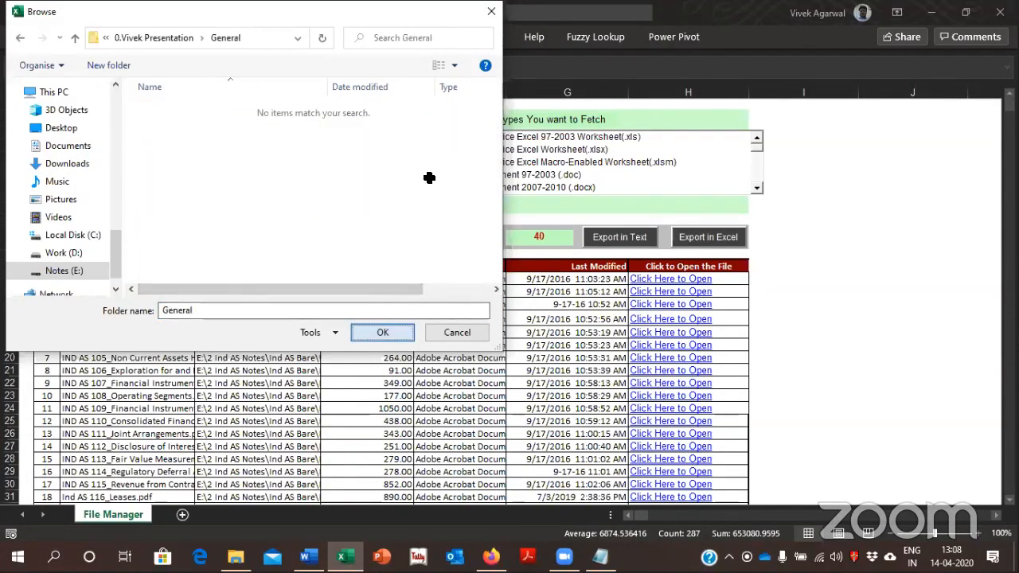
pyautogui.press('Return')
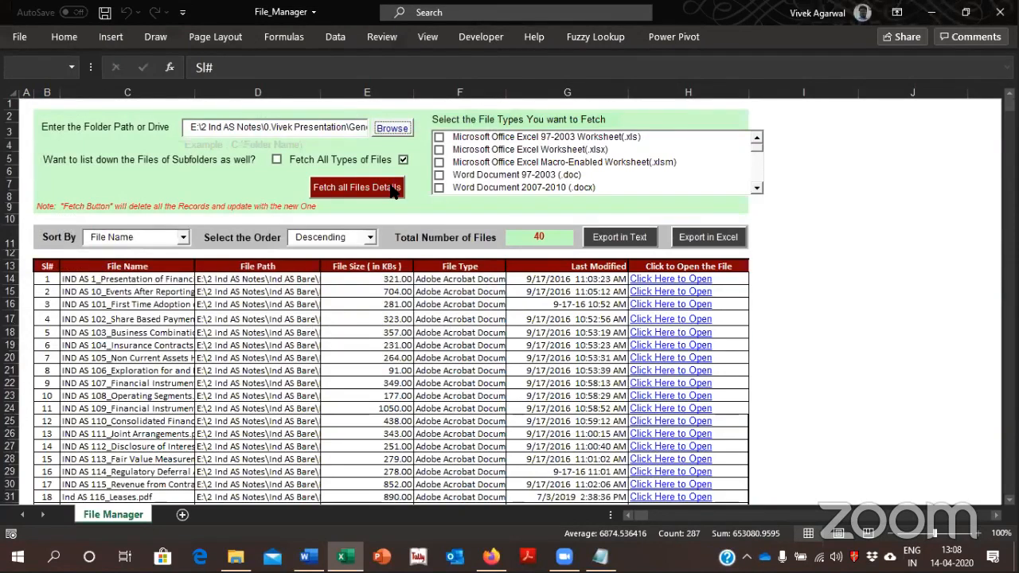
pyautogui.click(392, 189)
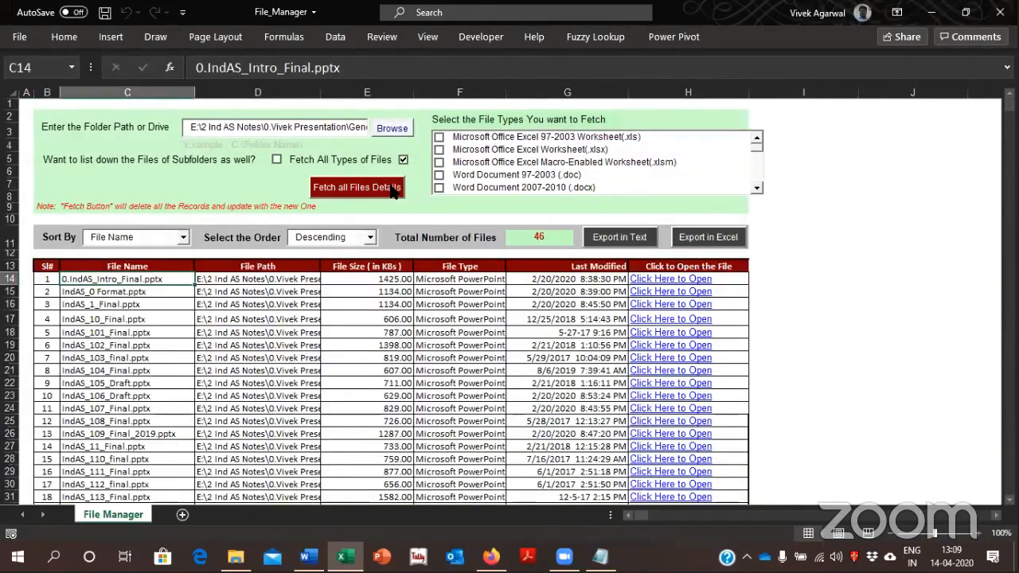
# Examine the file names, paths and sizes in the fetched presentation list
pyautogui.press('Down')
pyautogui.press('Right')
pyautogui.press('Right')
pyautogui.press('Right')
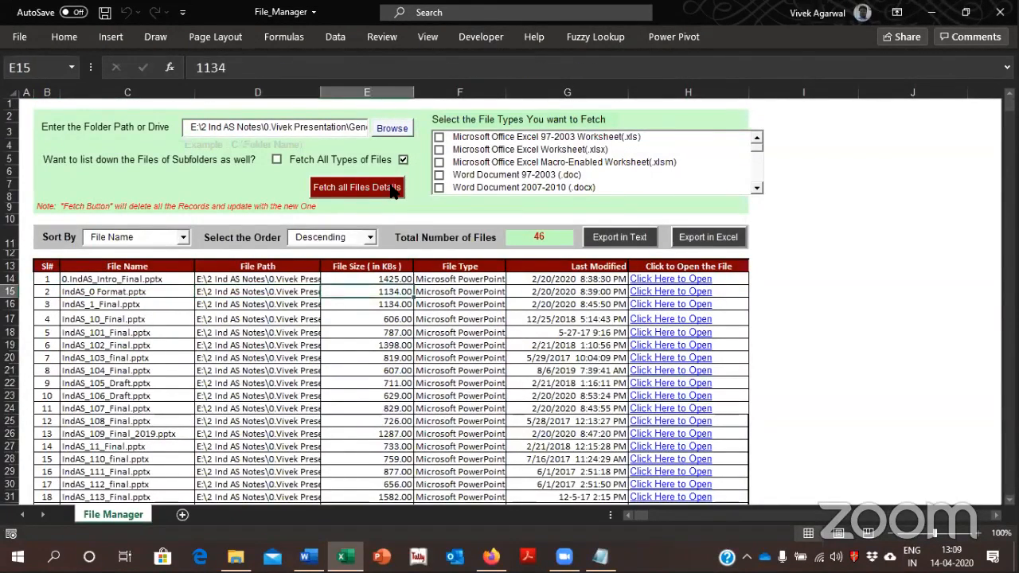
pyautogui.press('Left')
pyautogui.press('Left')
pyautogui.press('Left')
pyautogui.press('Down')
pyautogui.press('Down')
pyautogui.press('Down')
pyautogui.press('Down')
pyautogui.press('Down')
pyautogui.press('Down')
pyautogui.press('Down')
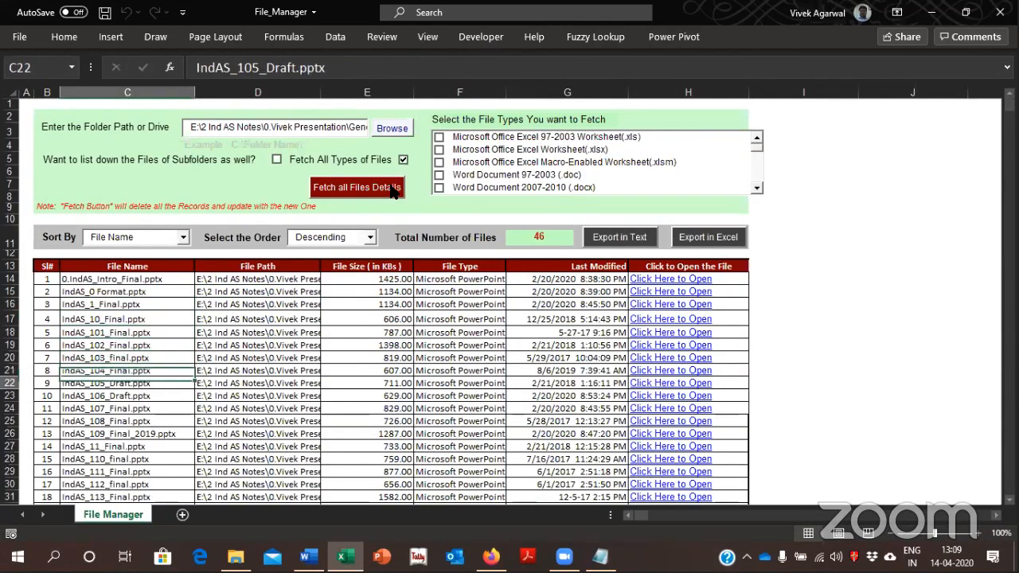
pyautogui.press('Down')
pyautogui.press('Down')
pyautogui.press('Down')
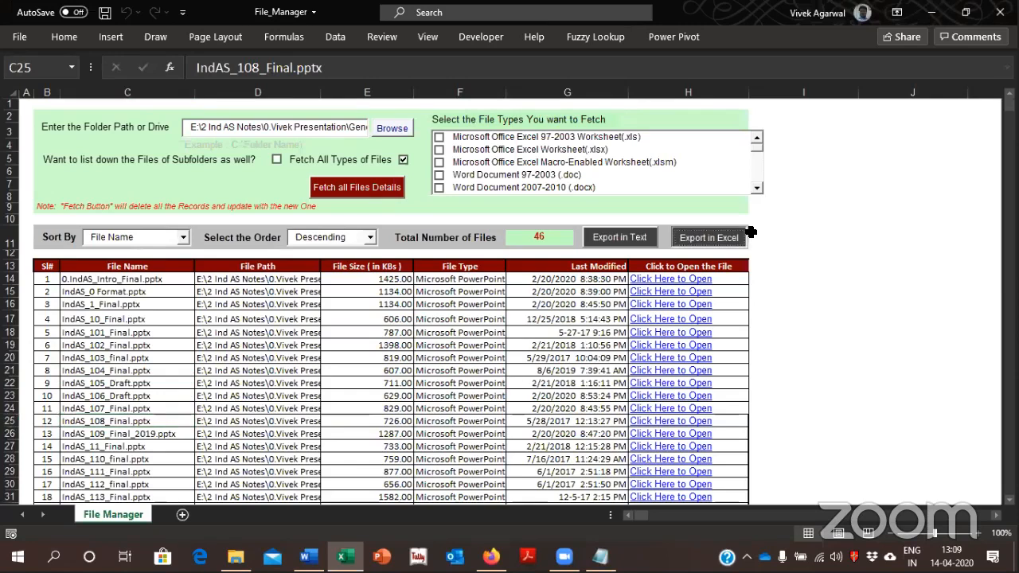
# Export the fetched list to Excel and enter the title "Content for Audit ABC" in cell C1
pyautogui.click(732, 238)
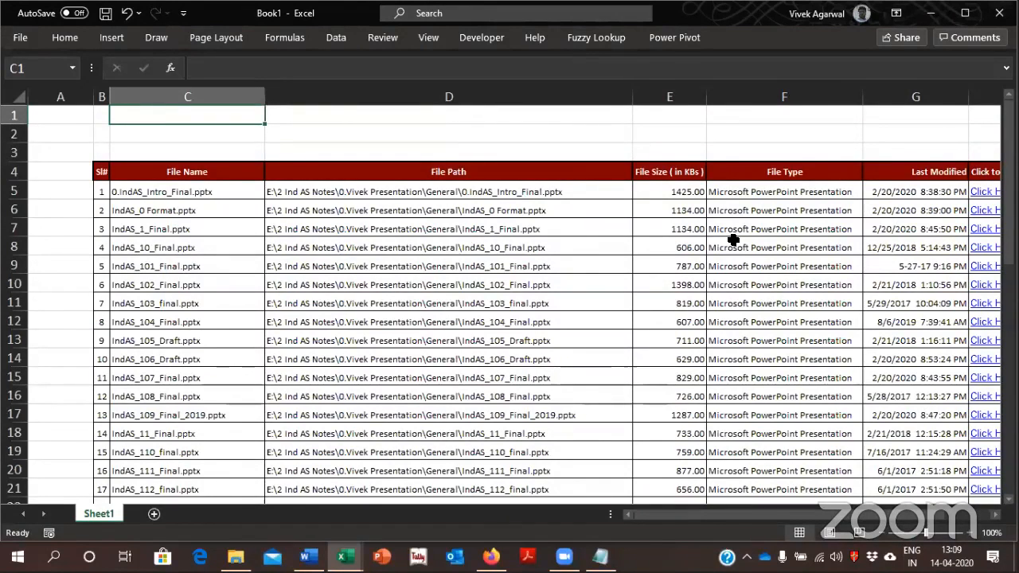
pyautogui.write('Content f')
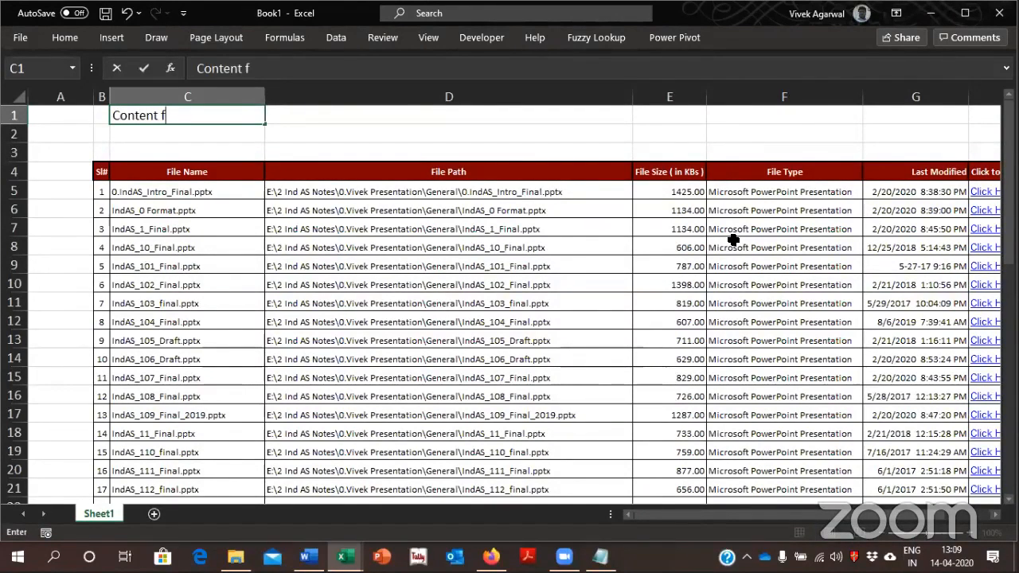
pyautogui.write('or Audit ABC')
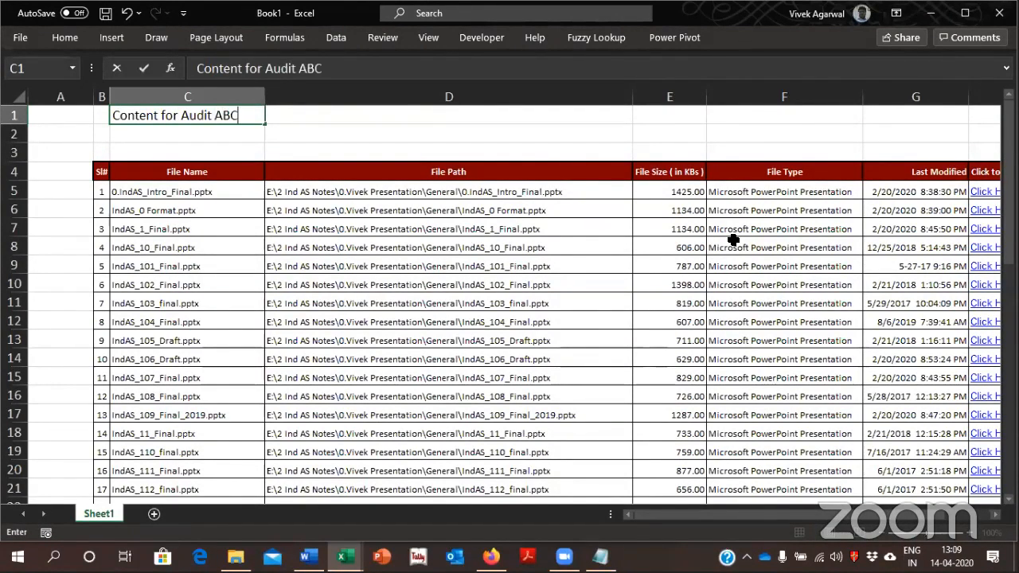
pyautogui.press('Return')
pyautogui.press('Return')
pyautogui.press('Return')
pyautogui.press('Return')
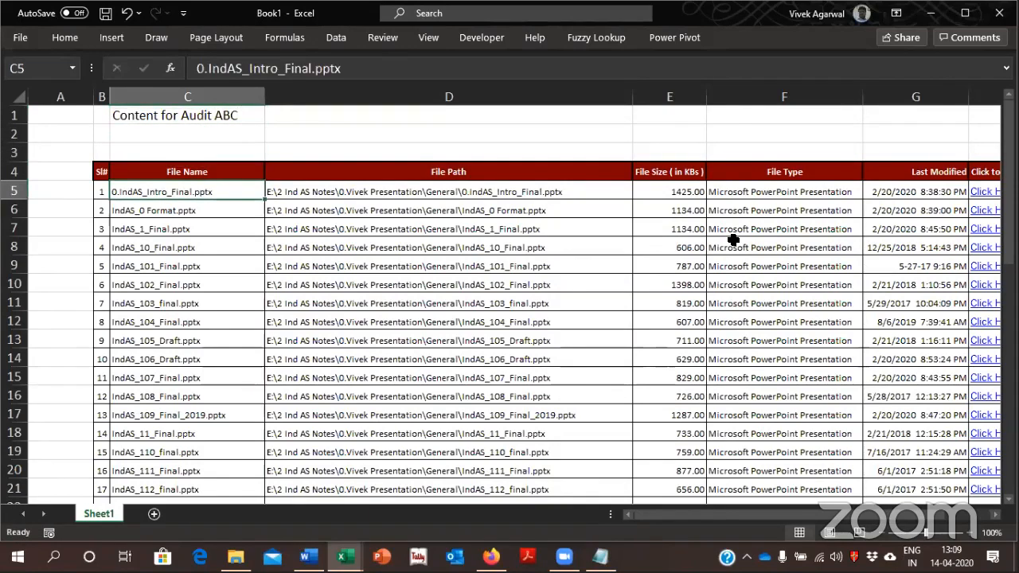
# Remove every .pptx extension from the entries in the File Name column by replacing it with nothing
pyautogui.hotkey('ctrl', 'shift', 'Down')
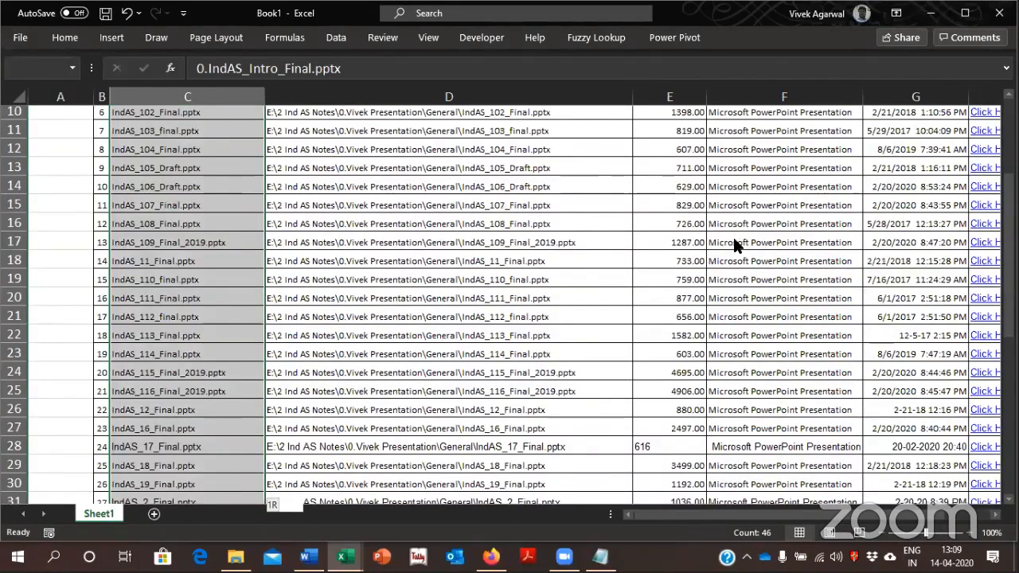
pyautogui.hotkey('ctrl', 'f')
pyautogui.write('.pptx')
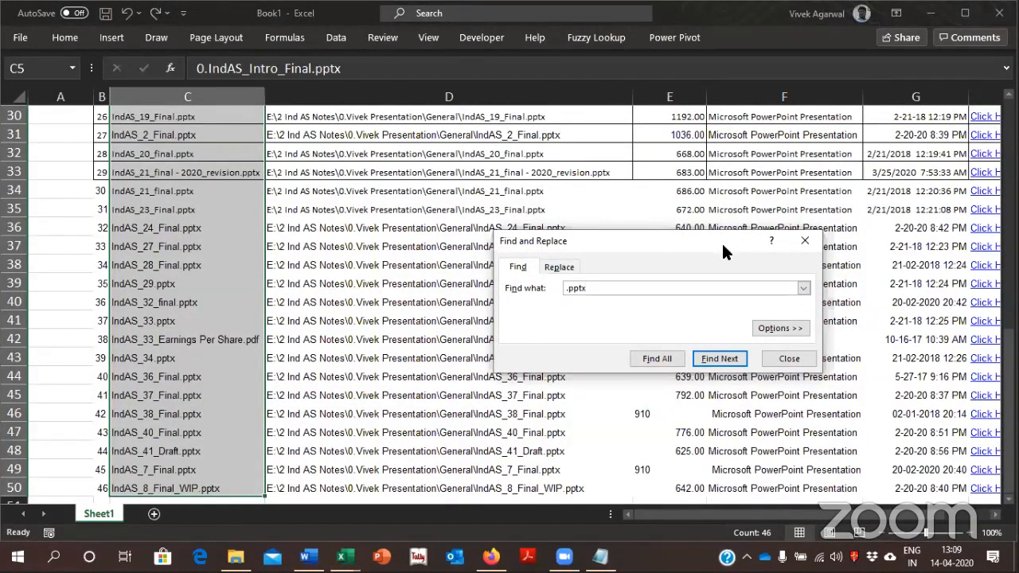
pyautogui.click(562, 267)
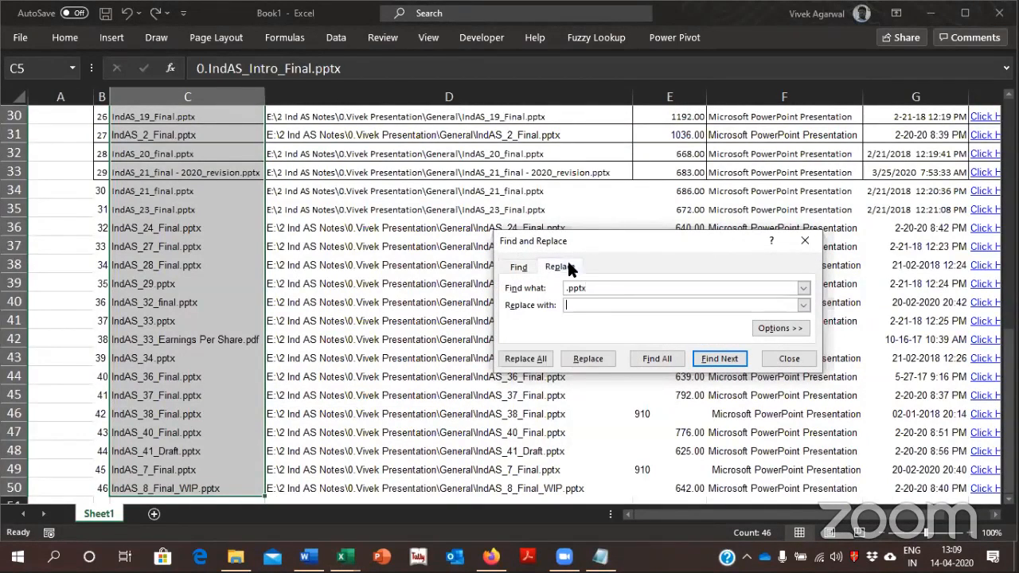
pyautogui.click(529, 358)
pyautogui.press('Return')
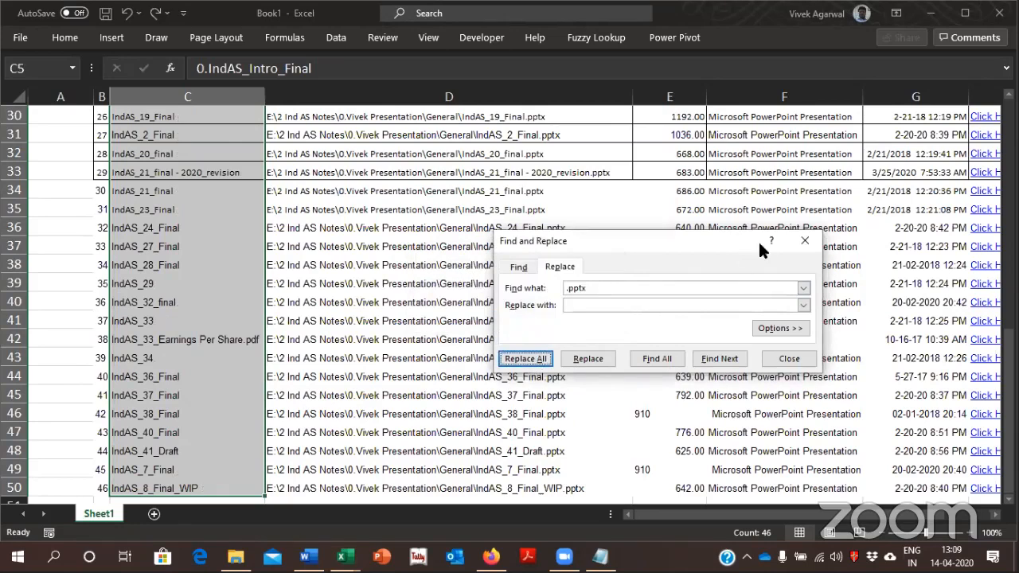
pyautogui.click(805, 241)
pyautogui.click(451, 223)
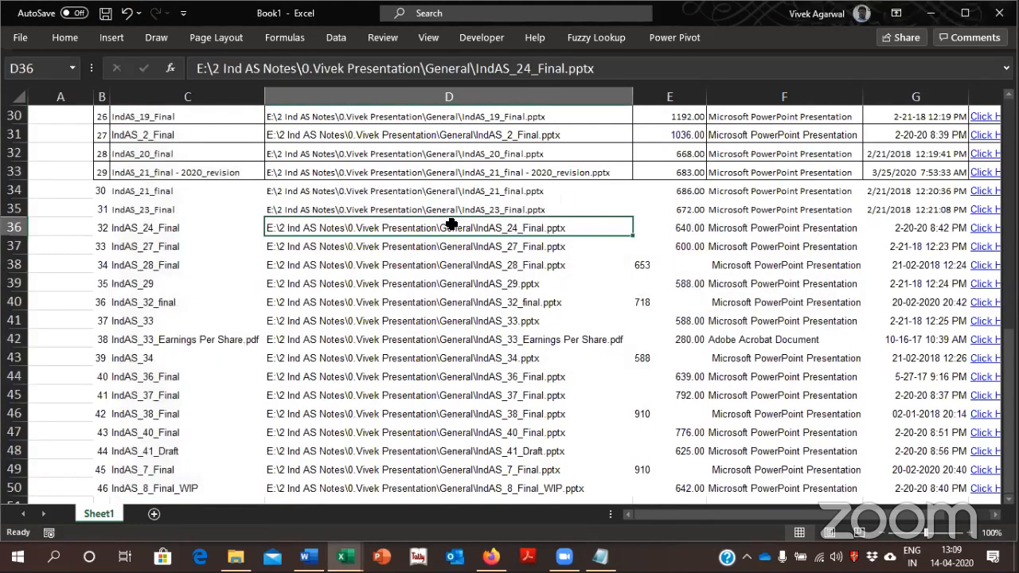
# Select the entire file table from the Sl# header through the last record
pyautogui.hotkey('ctrl', 'Up')
pyautogui.hotkey('ctrl', 'Left')
pyautogui.press('super+space')
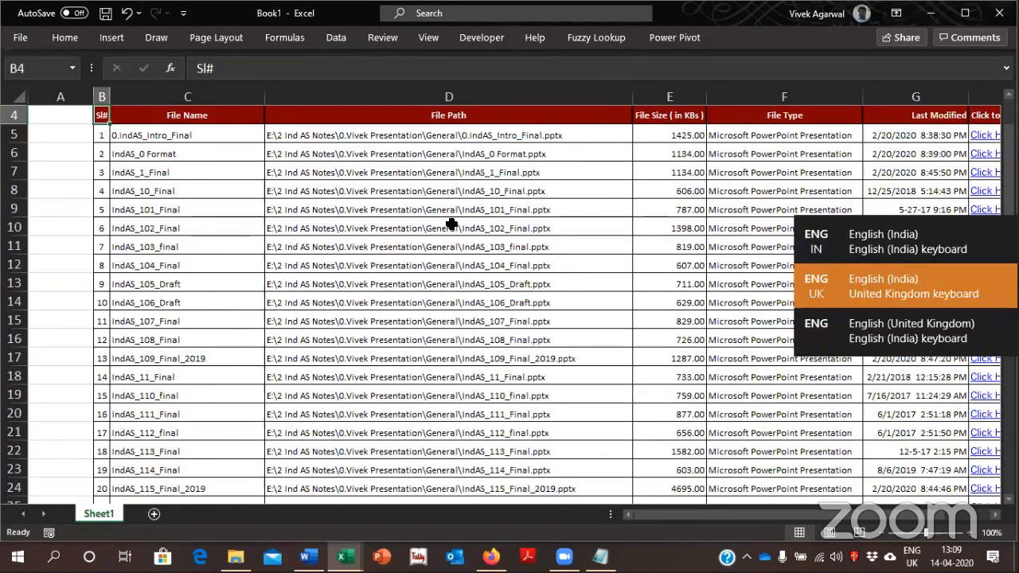
pyautogui.hotkey('ctrl', 'shift', 'End')
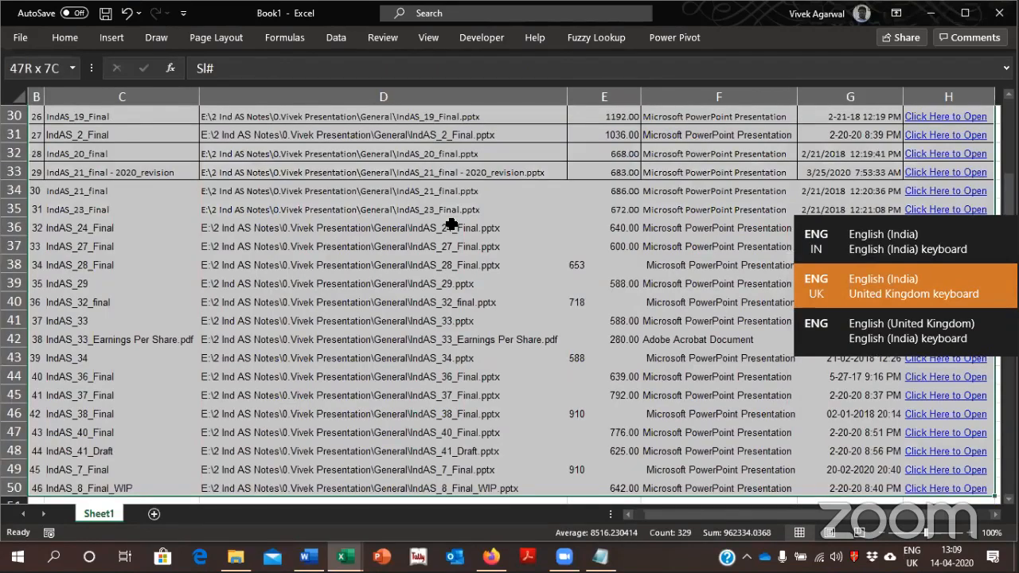
pyautogui.press('alt')
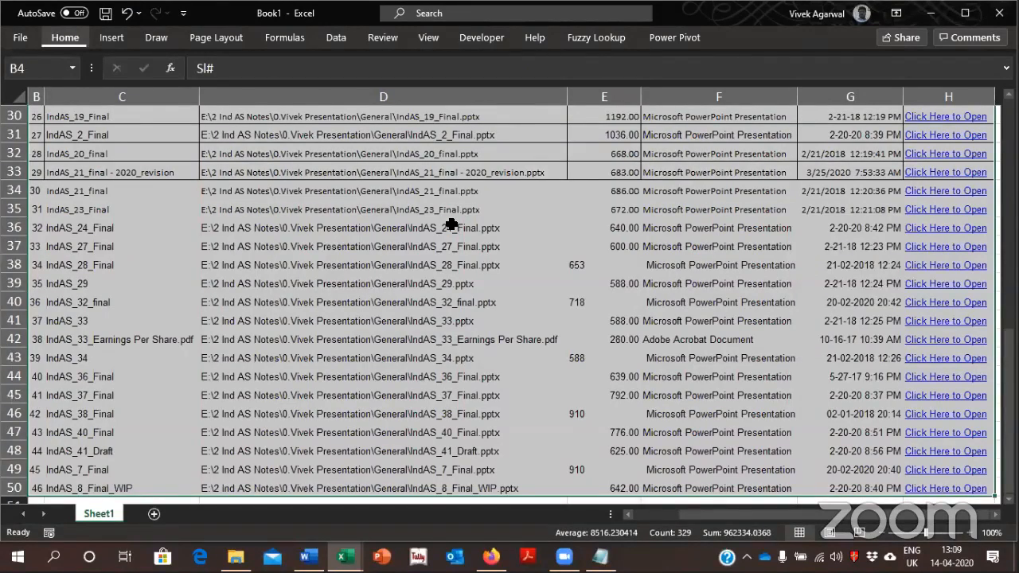
# Delete the File Path column from the exported table
pyautogui.hotkey('ctrl', 'BackSpace')
pyautogui.press('Right')
pyautogui.press('Right')
pyautogui.press('Right')
pyautogui.press('Left')
pyautogui.hotkey('ctrl', 'space')
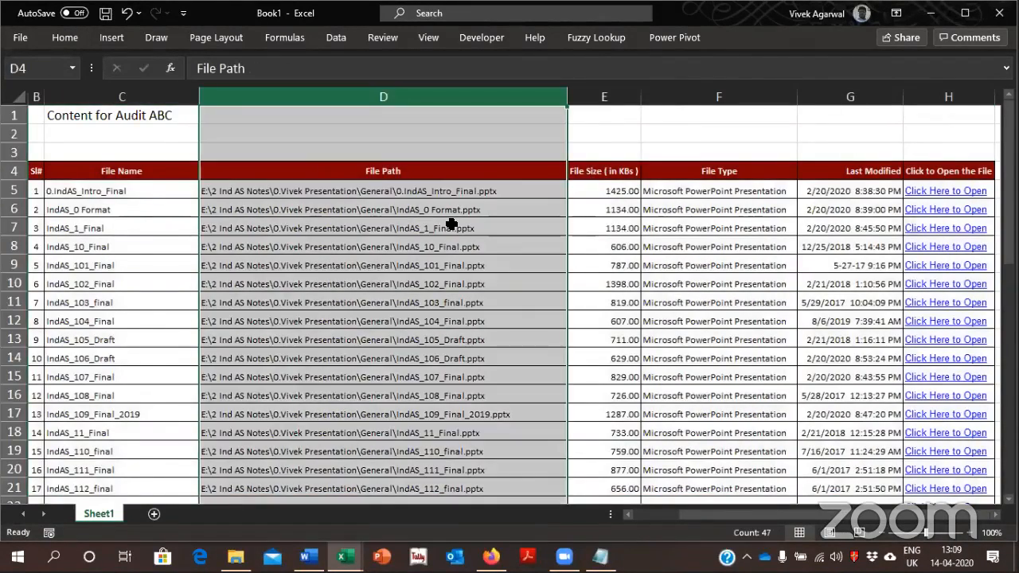
pyautogui.hotkey('ctrl', '-')
# Examine the file names, sizes, types and last modified dates in the shortened table
pyautogui.press('Right')
pyautogui.press('Down')
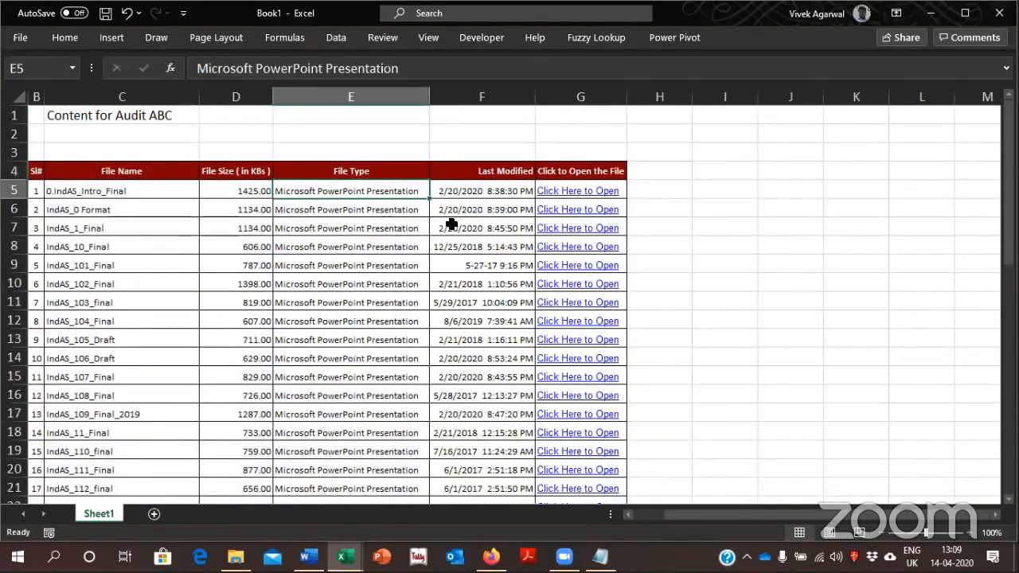
pyautogui.press('Left')
pyautogui.press('Left')
pyautogui.press('Right')
pyautogui.press('Right')
pyautogui.press('Right')
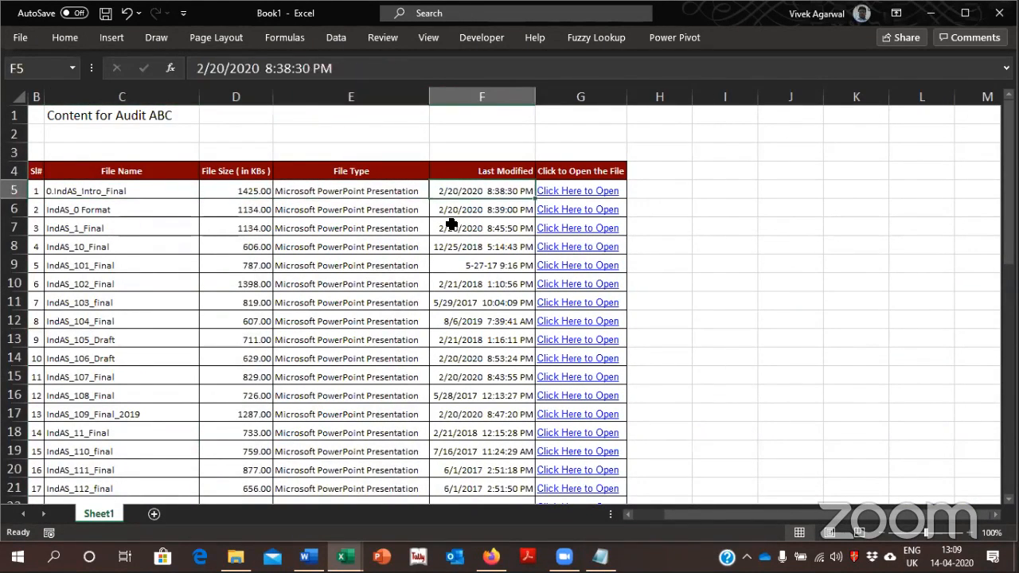
pyautogui.press('Down')
pyautogui.press('Down')
pyautogui.press('Down')
pyautogui.press('Down')
pyautogui.press('Down')
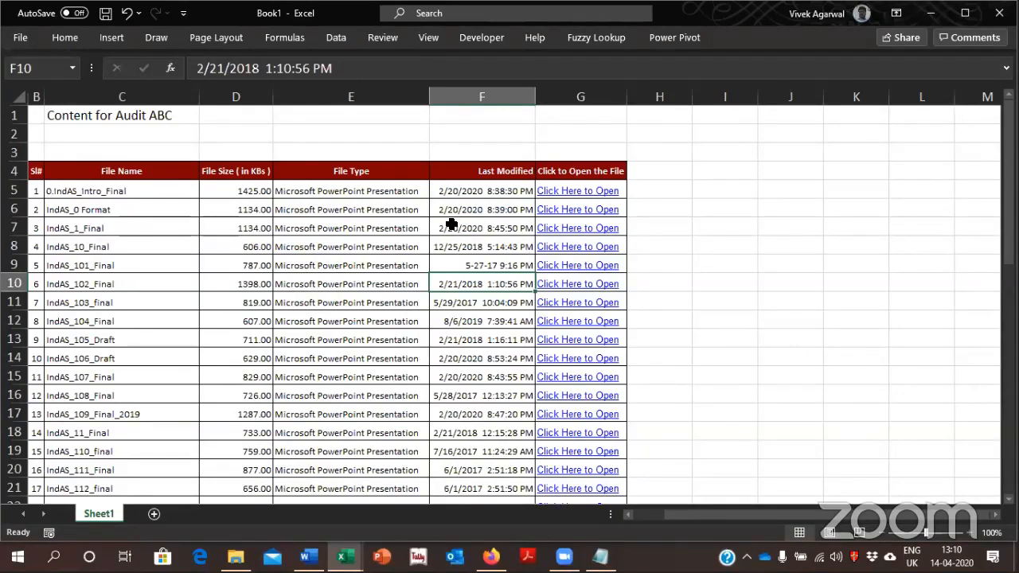
# Insert a blank column between File Name and File Size
pyautogui.press('Left')
pyautogui.press('Left')
pyautogui.hotkey('ctrl', 'space')
pyautogui.hotkey('ctrl', 'shift', '+')
# Enter 0 in D6 and 1 in D7, and Flash Fill the column with the standard numbers from the file names
pyautogui.press('Down')
pyautogui.press('Up')
pyautogui.press('Up')
pyautogui.press('Up')
pyautogui.press('Up')
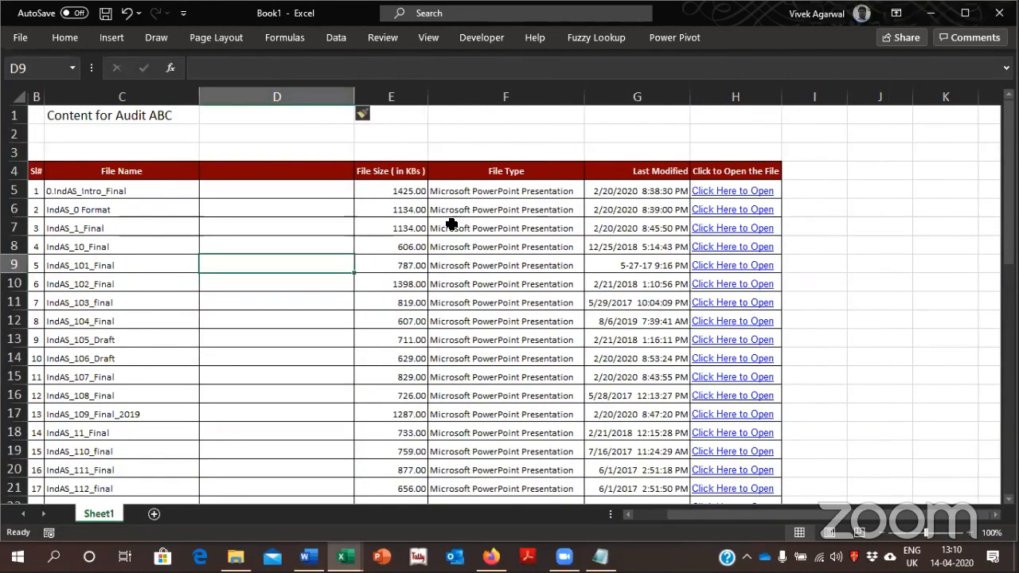
pyautogui.press('Up')
pyautogui.press('Up')
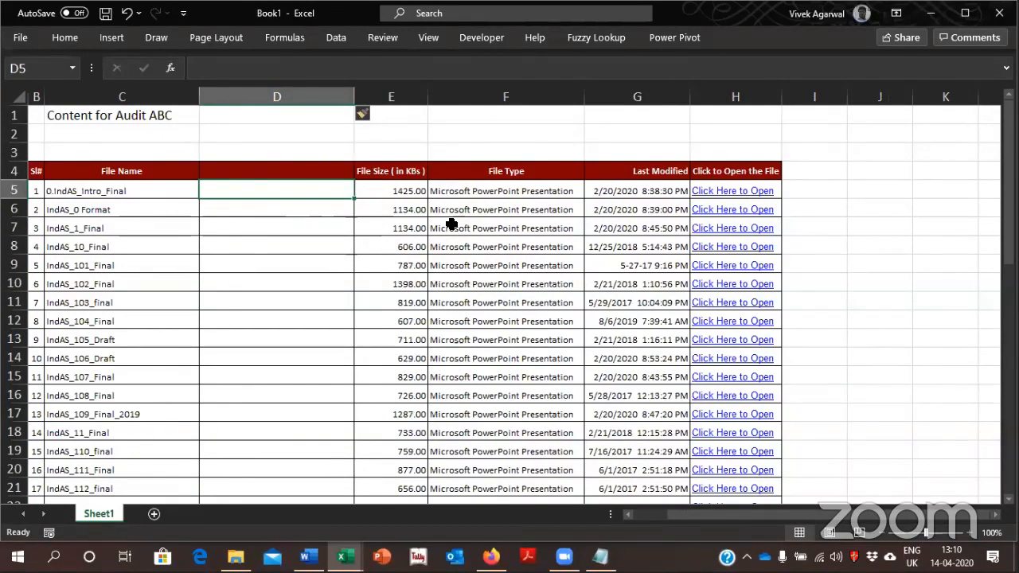
pyautogui.press('Down')
pyautogui.write('0')
pyautogui.press('Return')
pyautogui.write('1')
pyautogui.press('Return')
pyautogui.hotkey('ctrl', 'e')
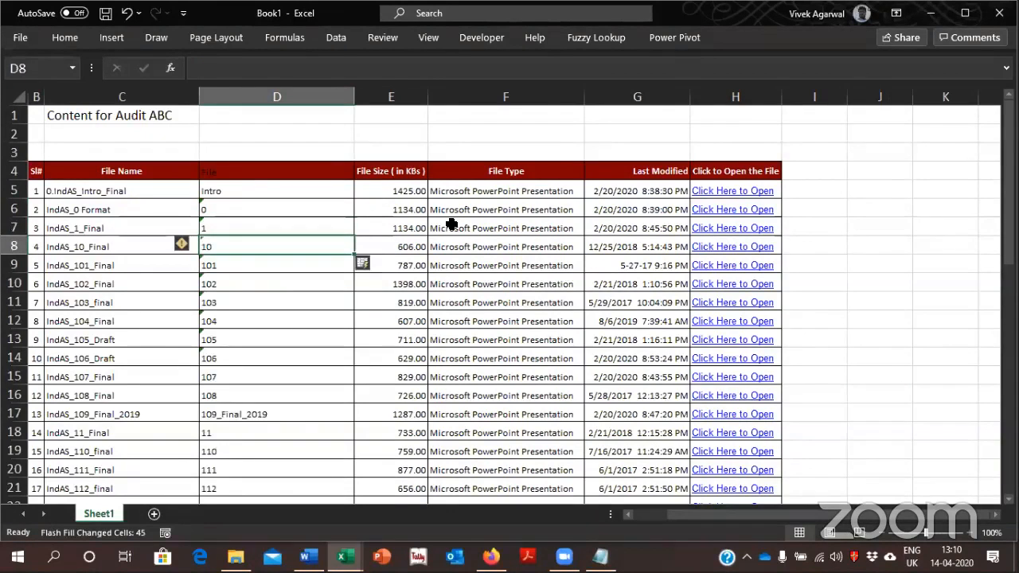
# Trim the standard number in D17 to 109 by removing the _Final_2019 suffix
pyautogui.press('Up')
pyautogui.press('Down')
pyautogui.press('Down')
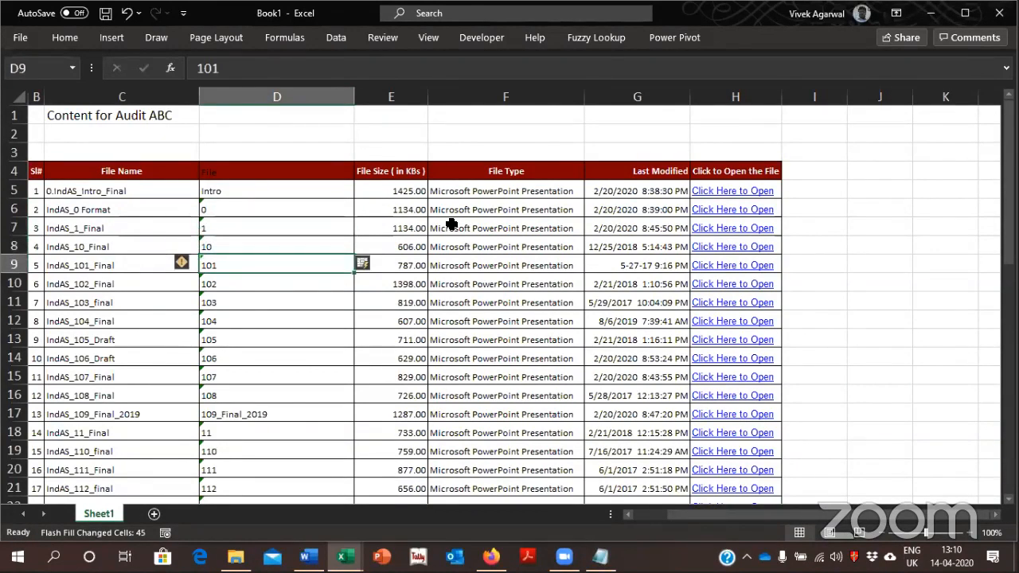
pyautogui.press('Down')
pyautogui.press('Down')
pyautogui.press('Down')
pyautogui.press('Down')
pyautogui.press('Down')
pyautogui.press('Down')
pyautogui.press('Down')
pyautogui.press('Down')
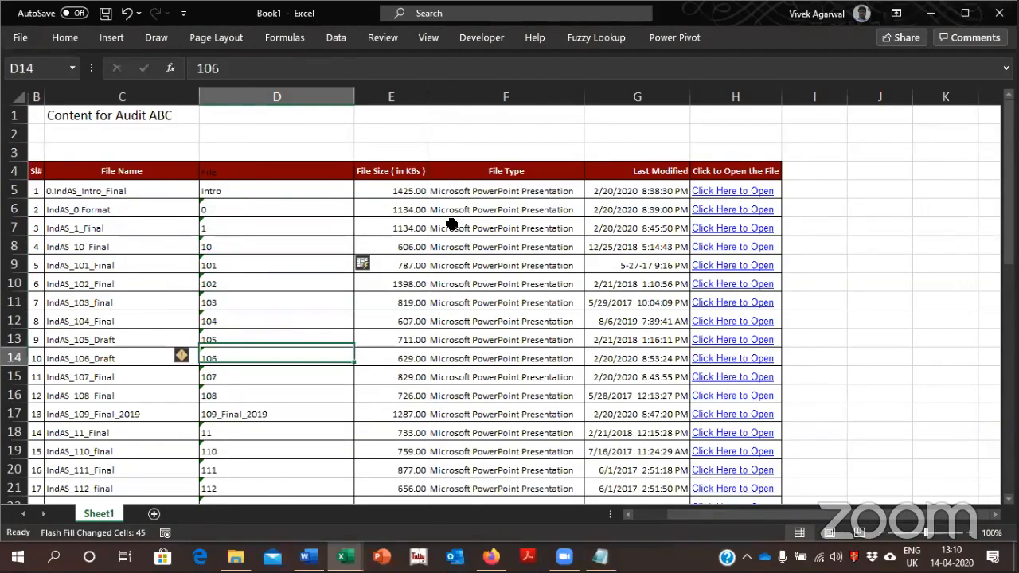
pyautogui.press('F2')
pyautogui.press('BackSpace')
pyautogui.press('BackSpace')
pyautogui.press('BackSpace')
pyautogui.press('BackSpace')
pyautogui.press('BackSpace')
pyautogui.press('BackSpace')
pyautogui.press('BackSpace')
pyautogui.press('BackSpace')
pyautogui.press('BackSpace')
pyautogui.press('BackSpace')
pyautogui.press('BackSpace')
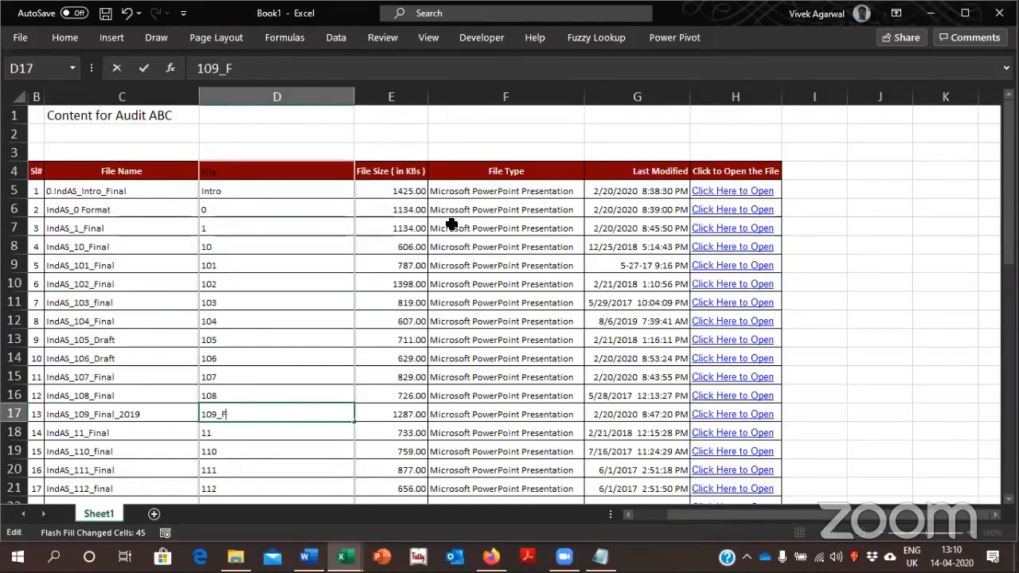
pyautogui.press('Return')
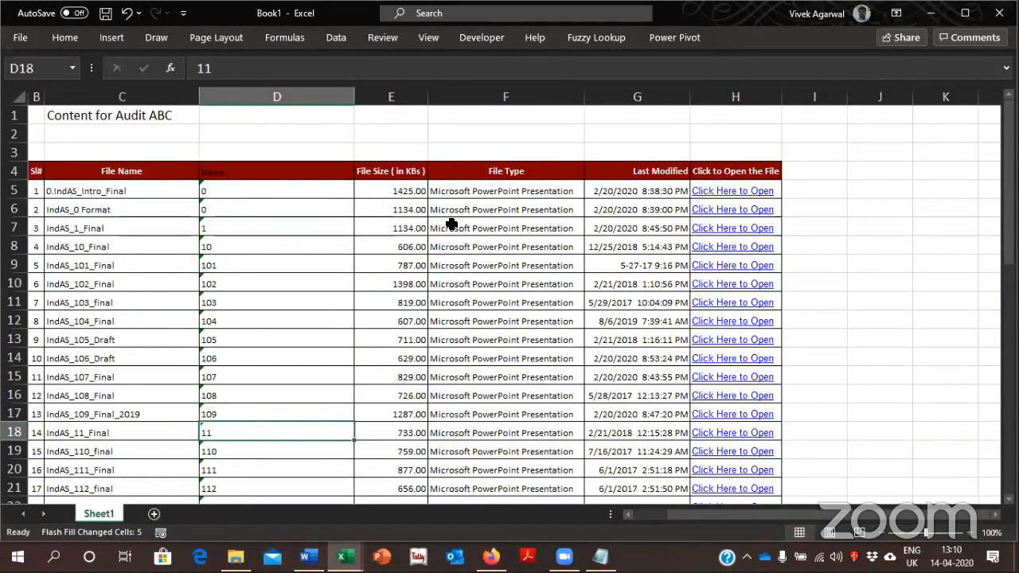
# Convert the text-stored standard numbers in column D into real numbers
pyautogui.hotkey('ctrl', 'Down')
pyautogui.hotkey('ctrl', 'Up')
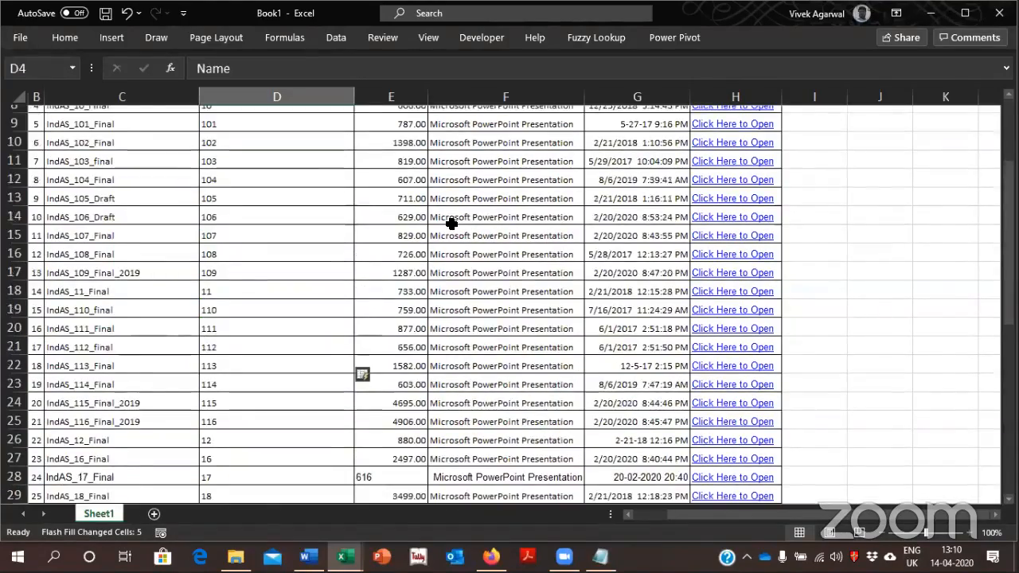
pyautogui.hotkey('ctrl', 'Left')
pyautogui.hotkey('ctrl', 'shift', 'Right')
pyautogui.hotkey('ctrl', 'shift', 'Down')
pyautogui.hotkey('ctrl', 'BackSpace')
pyautogui.click(335, 183)
pyautogui.hotkey('ctrl', 'shift', 'Down')
pyautogui.hotkey('ctrl', 'BackSpace')
pyautogui.hotkey('alt', 'h')
pyautogui.press('n')
pyautogui.press('Return')
# Sort the whole file table in ascending order by the standard numbers in column D
pyautogui.click(331, 173)
pyautogui.hotkey('ctrl', 'a')
pyautogui.hotkey('alt', 'd')
pyautogui.press('s')
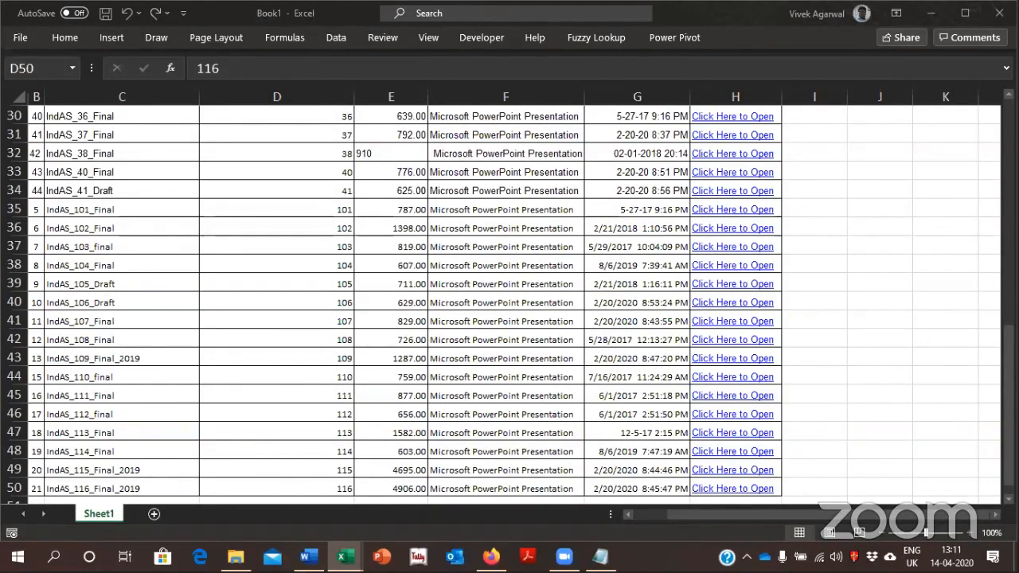
# Close Book1 without saving, close File_Manager, and return to the Macros Codes folder in File Explorer
pyautogui.click(999, 13)
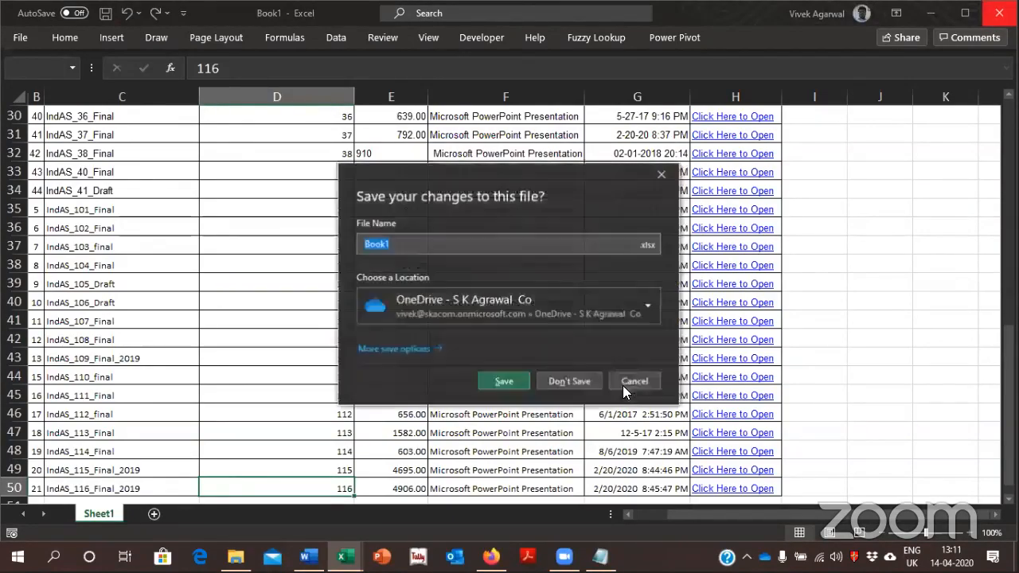
pyautogui.click(575, 384)
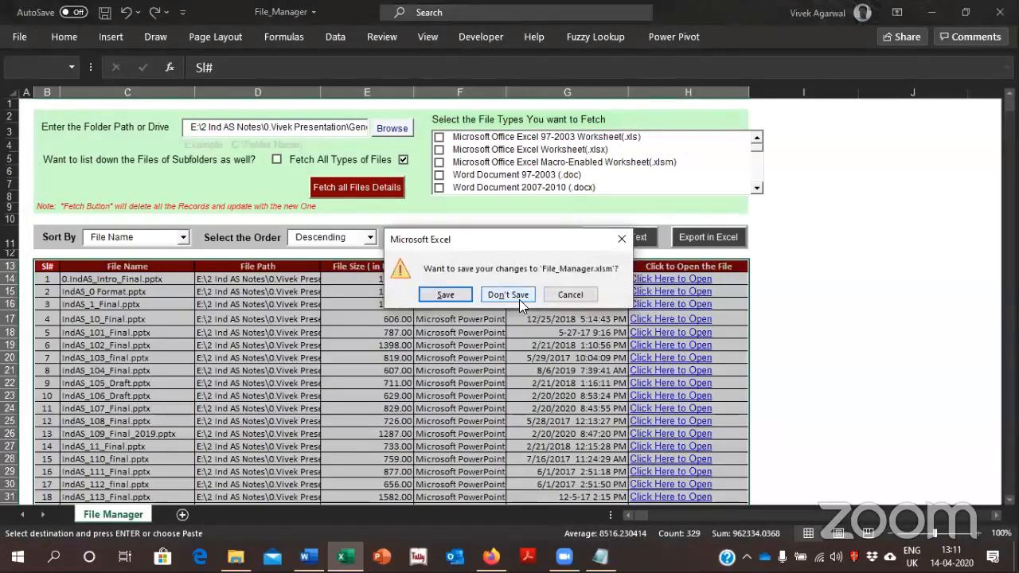
pyautogui.click(519, 300)
pyautogui.click(504, 330)
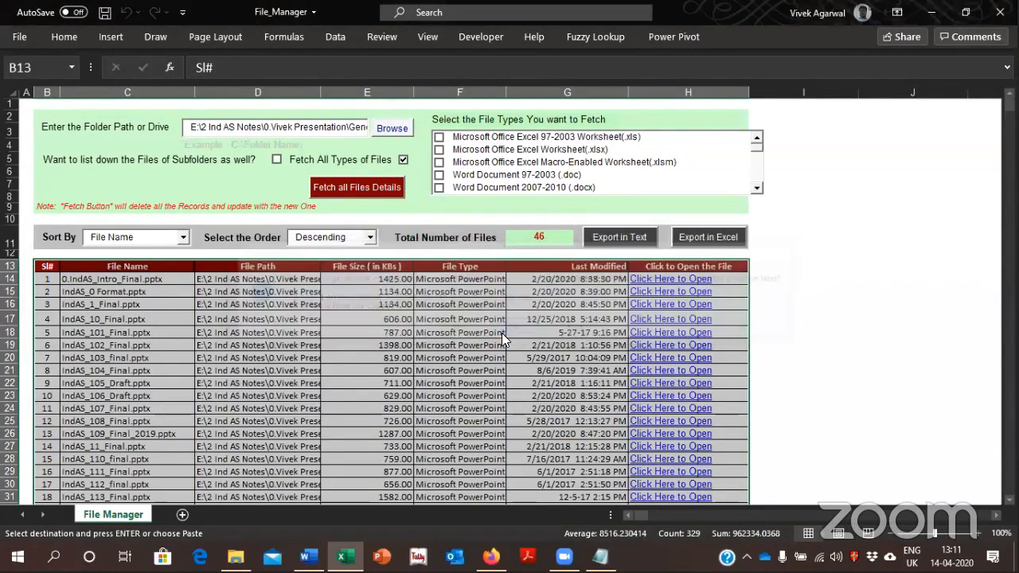
pyautogui.press('BackSpace')
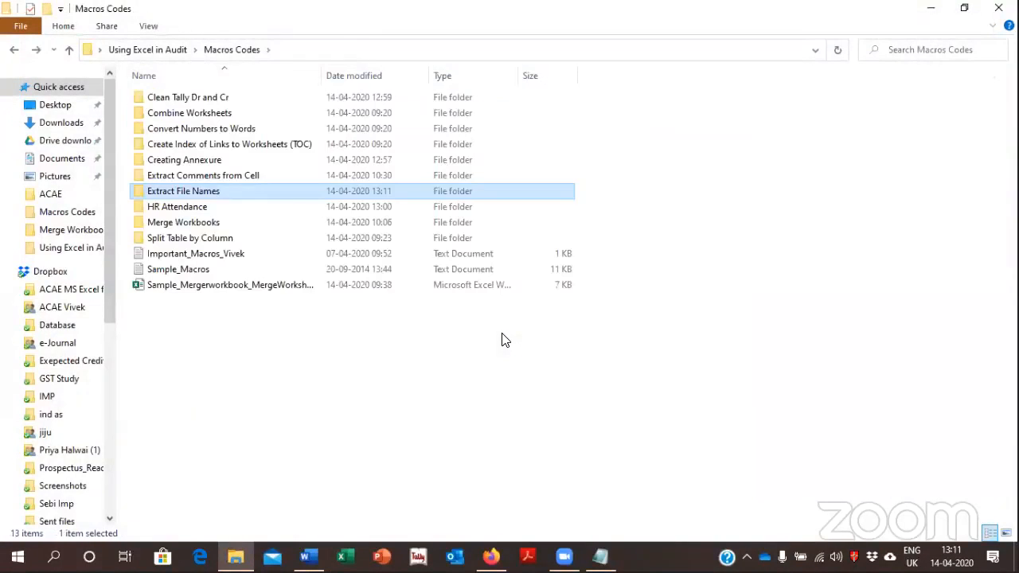
# Open the workbook 123 from the Convert Numbers to Words folder
pyautogui.press('Up')
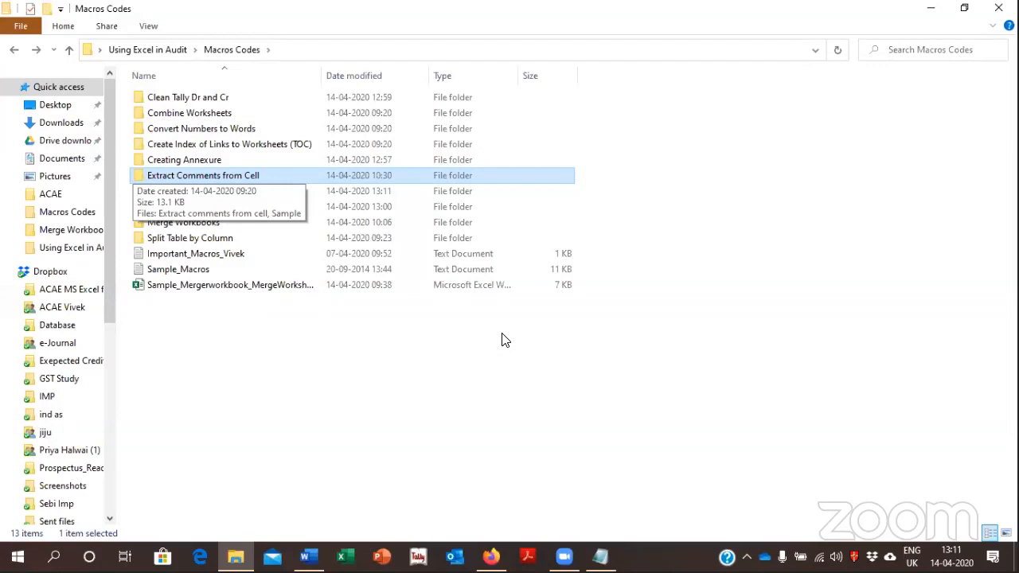
pyautogui.hotkey('alt', 'Tab')
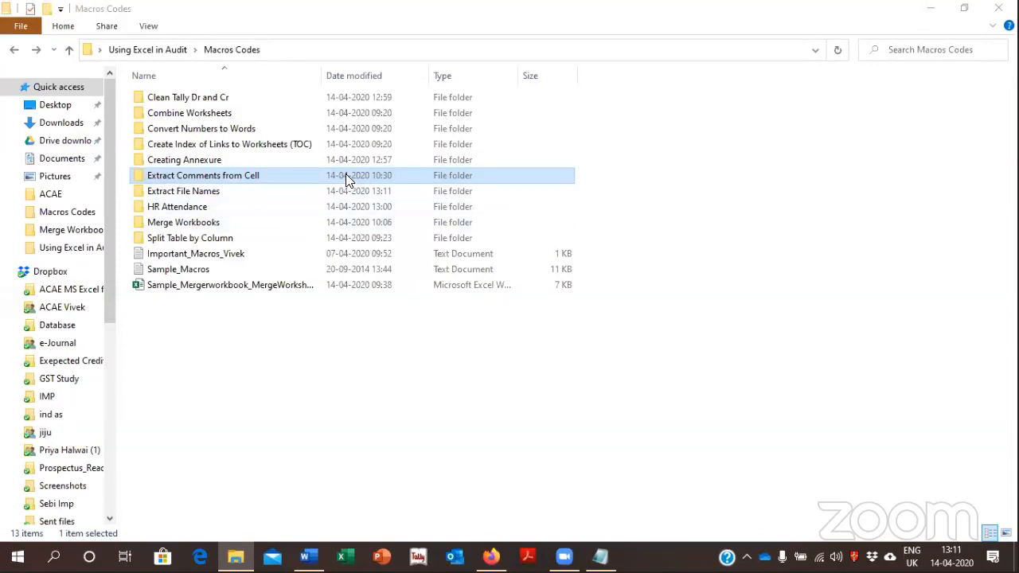
pyautogui.click(278, 129)
pyautogui.press('Return')
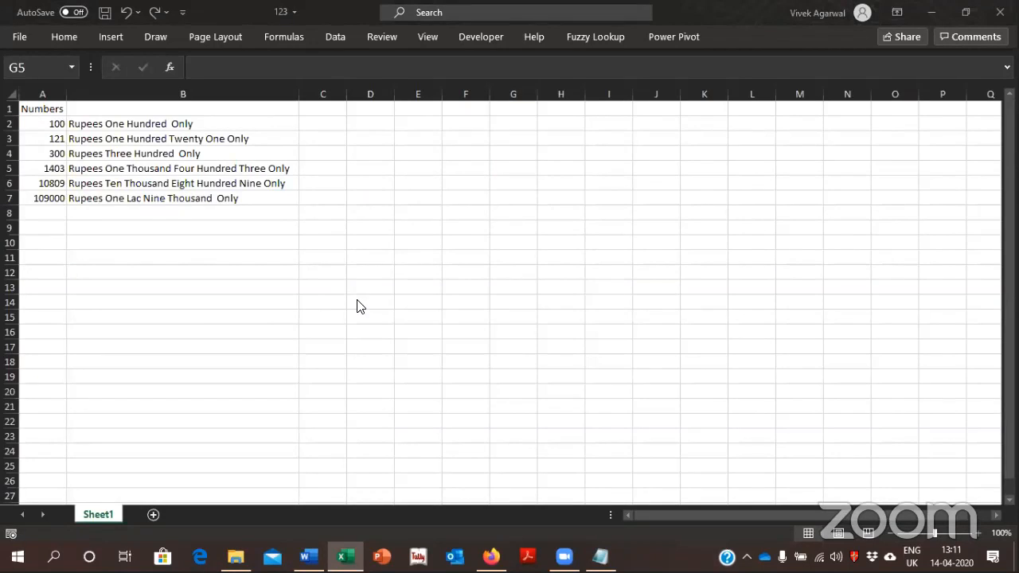
# Clear the NumToWords formulas from B2:B7
pyautogui.click(230, 125)
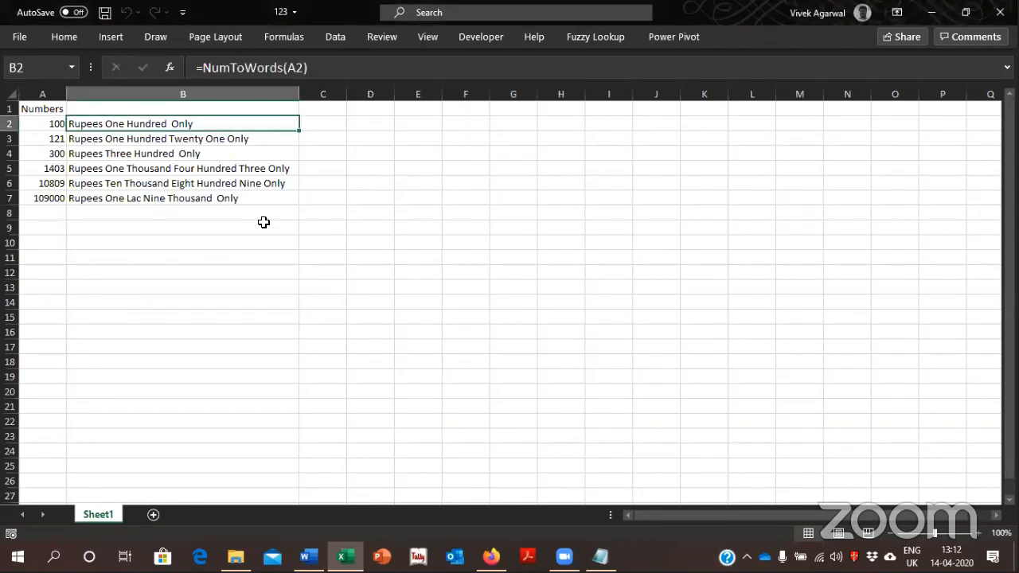
pyautogui.hotkey('shift', 'Down')
pyautogui.hotkey('shift', 'Down')
pyautogui.hotkey('shift', 'Down')
pyautogui.hotkey('shift', 'Down')
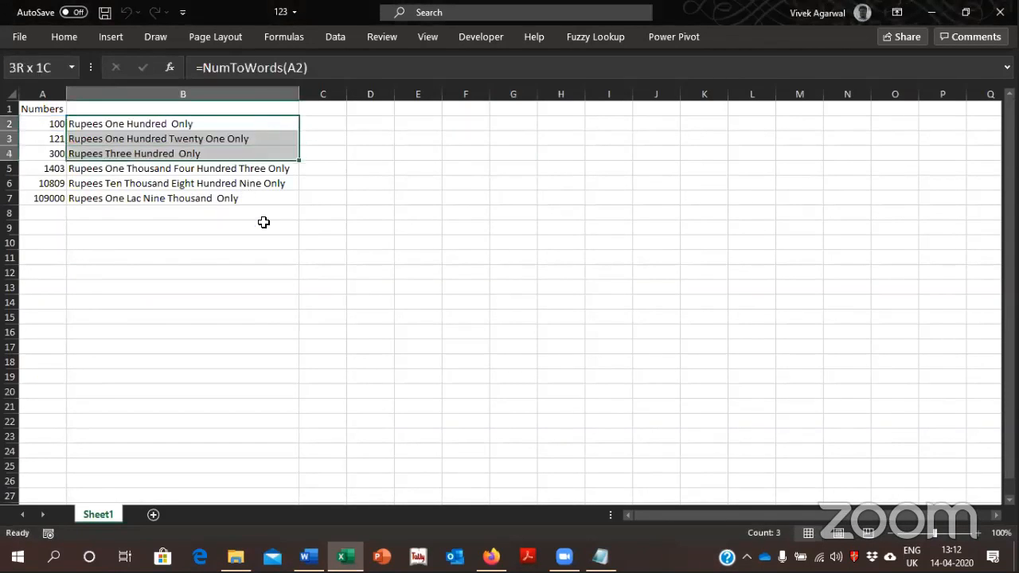
pyautogui.hotkey('shift', 'Down')
pyautogui.press('Delete')
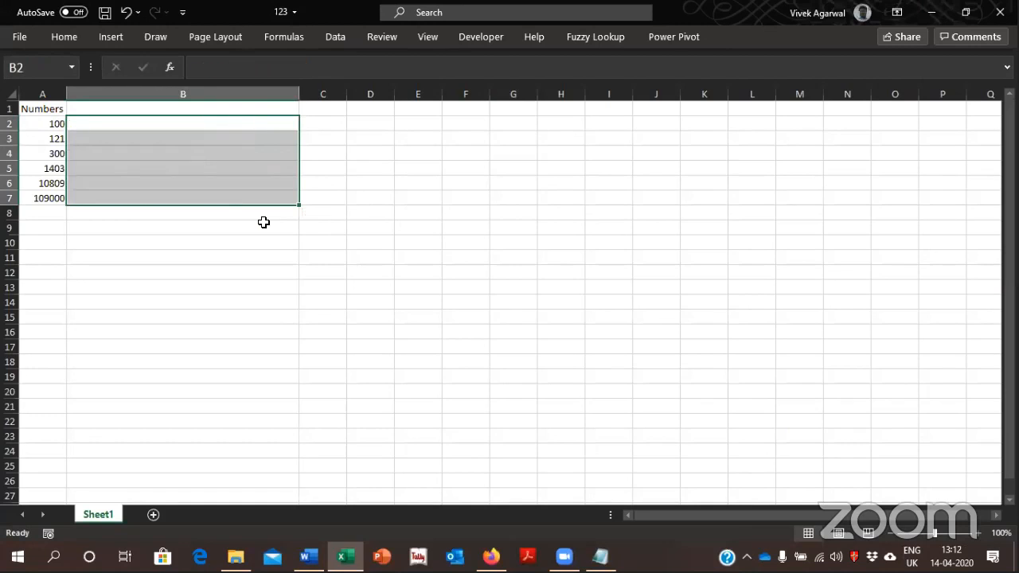
pyautogui.press('Up')
pyautogui.press('Down')
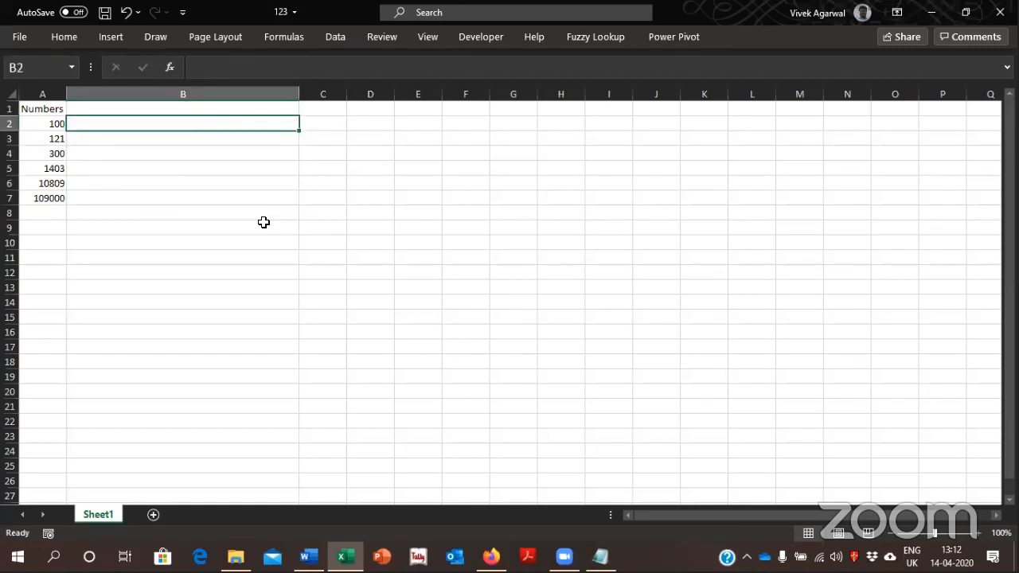
# Open the From Microsoft text file in Notepad and copy its entire SpellNumber code
pyautogui.hotkey('alt', 'Tab')
pyautogui.press('Down')
pyautogui.press('Down')
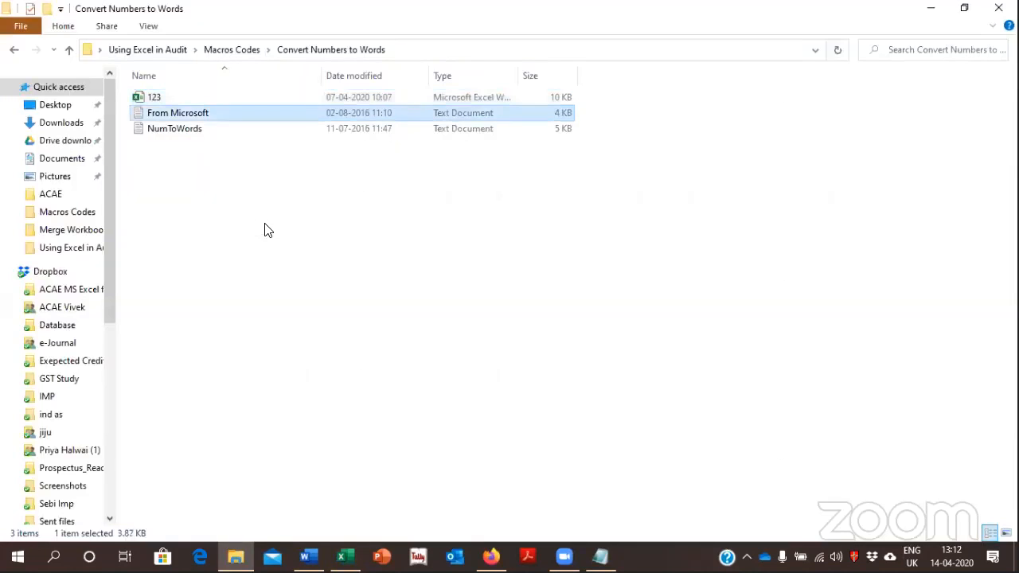
pyautogui.press('Up')
pyautogui.press('Return')
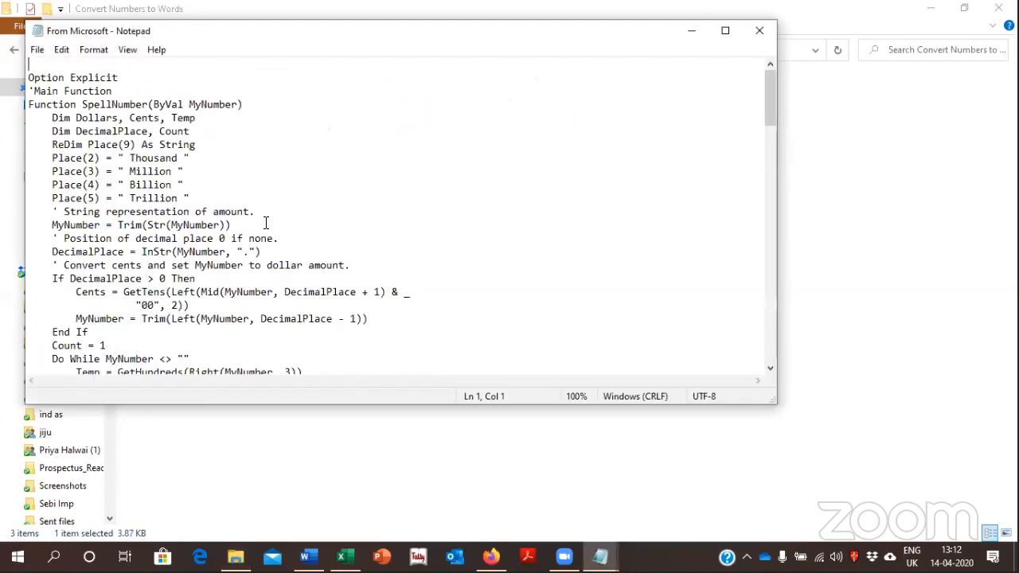
pyautogui.hotkey('ctrl', 'a')
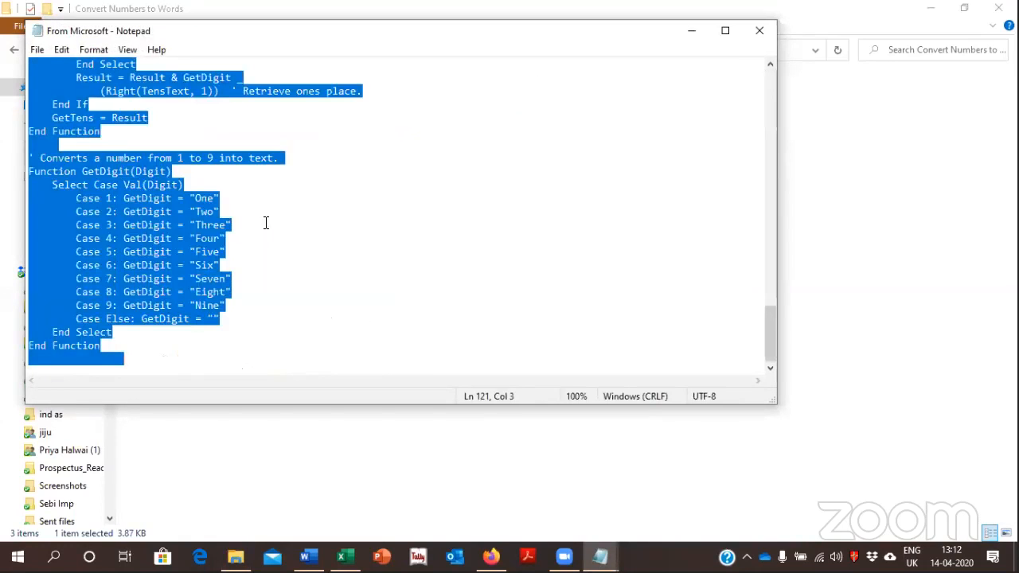
pyautogui.hotkey('alt', 'Tab')
pyautogui.hotkey('alt', 'Tab')
pyautogui.press('Tab')
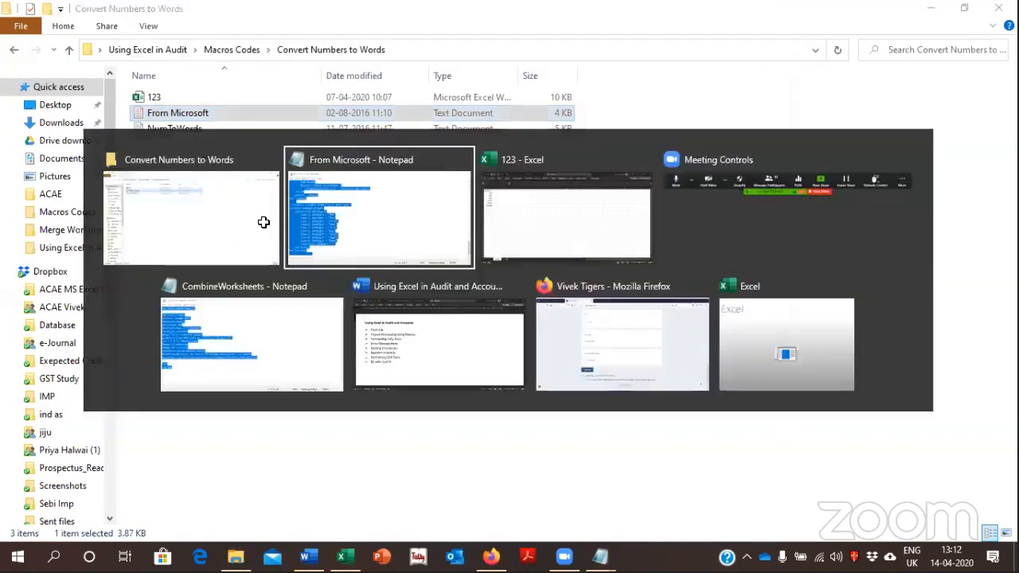
# Create a macro named a in workbook 123 and replace its empty procedure with the copied SpellNumber code
pyautogui.press('Left')
pyautogui.press('Down')
pyautogui.press('Down')
pyautogui.press('Down')
pyautogui.press('Down')
pyautogui.press('Down')
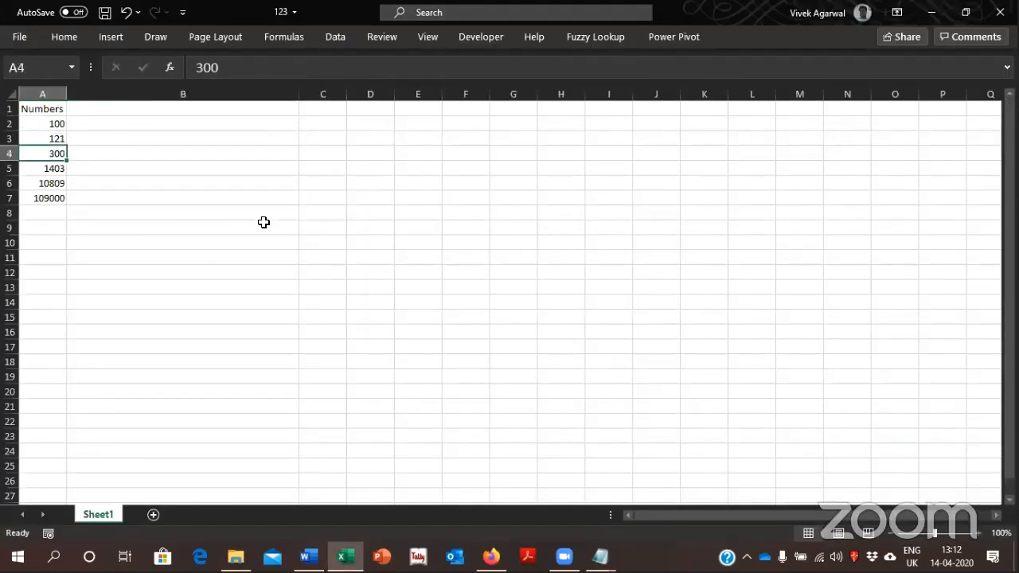
pyautogui.press('Right')
pyautogui.press('Up')
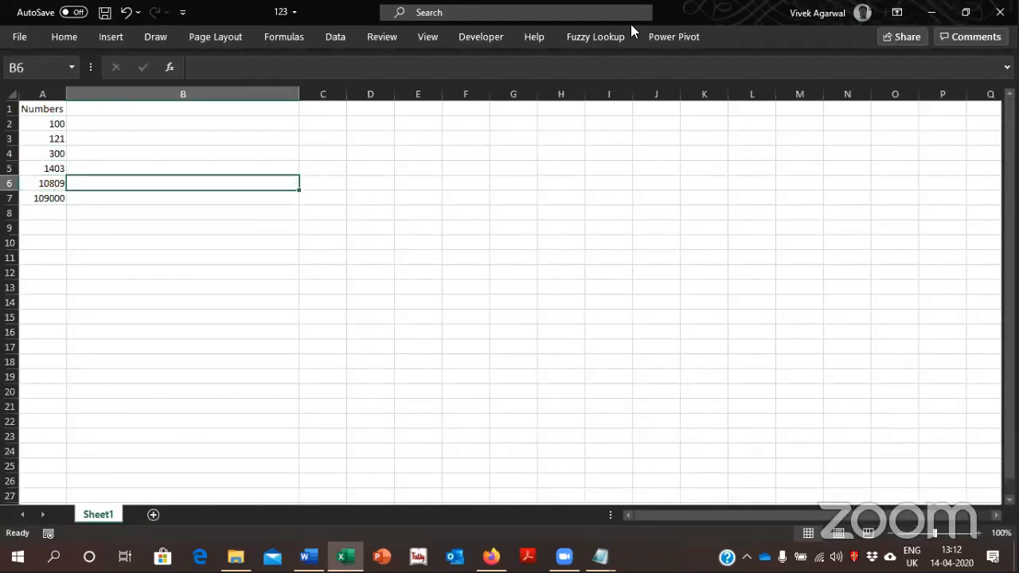
pyautogui.click(478, 35)
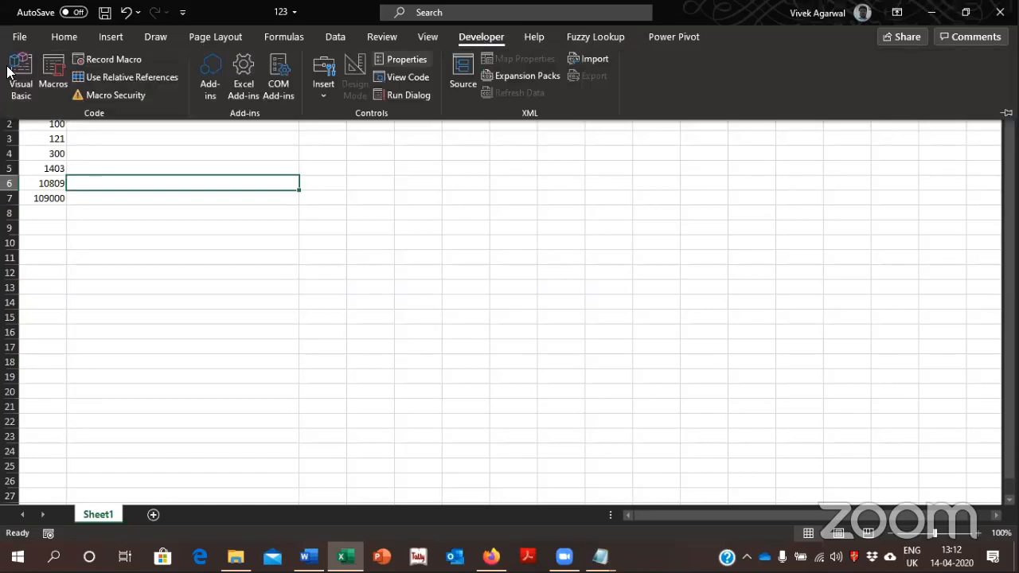
pyautogui.click(54, 72)
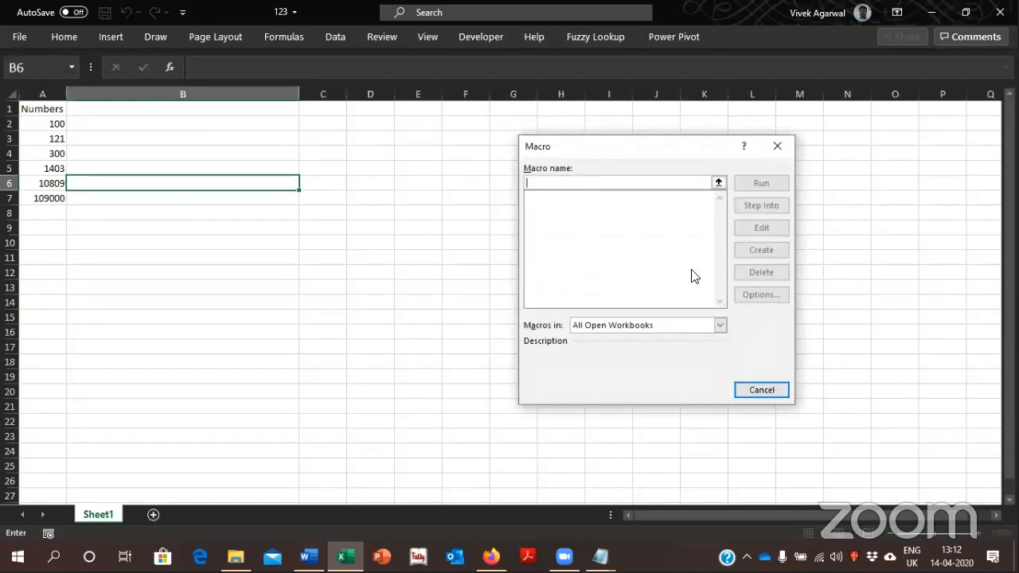
pyautogui.write('a')
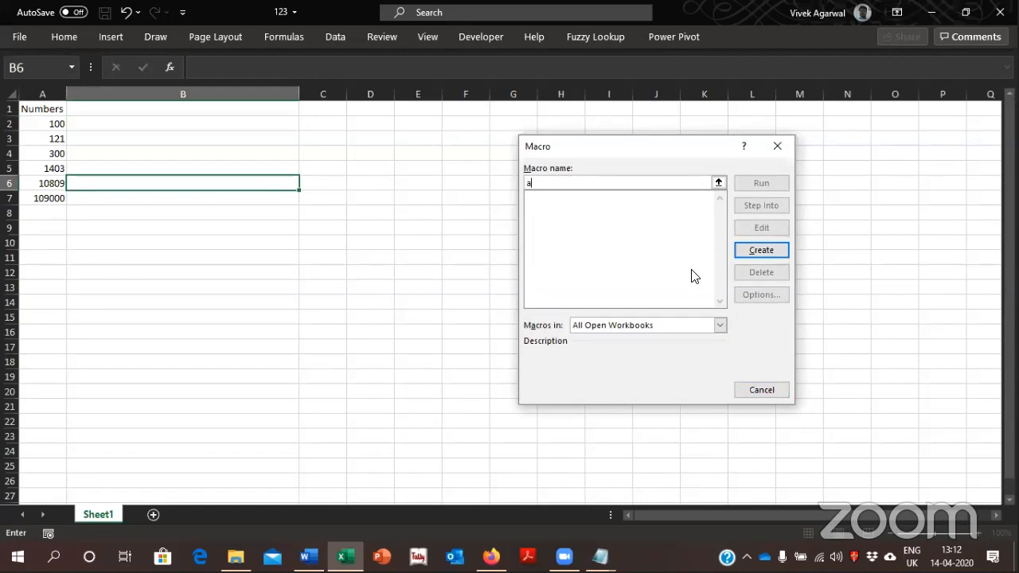
pyautogui.press('Return')
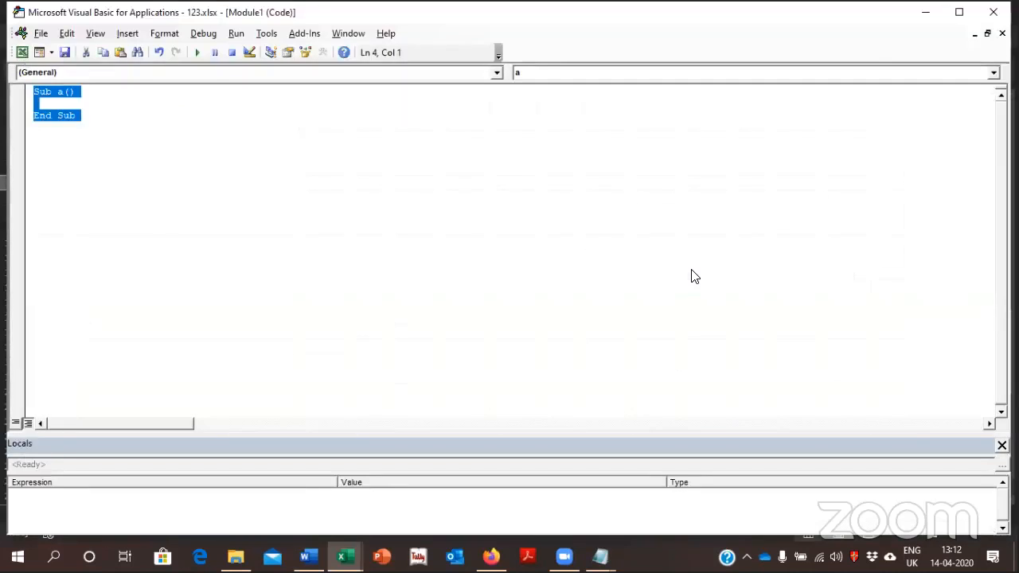
pyautogui.hotkey('ctrl', 'v')
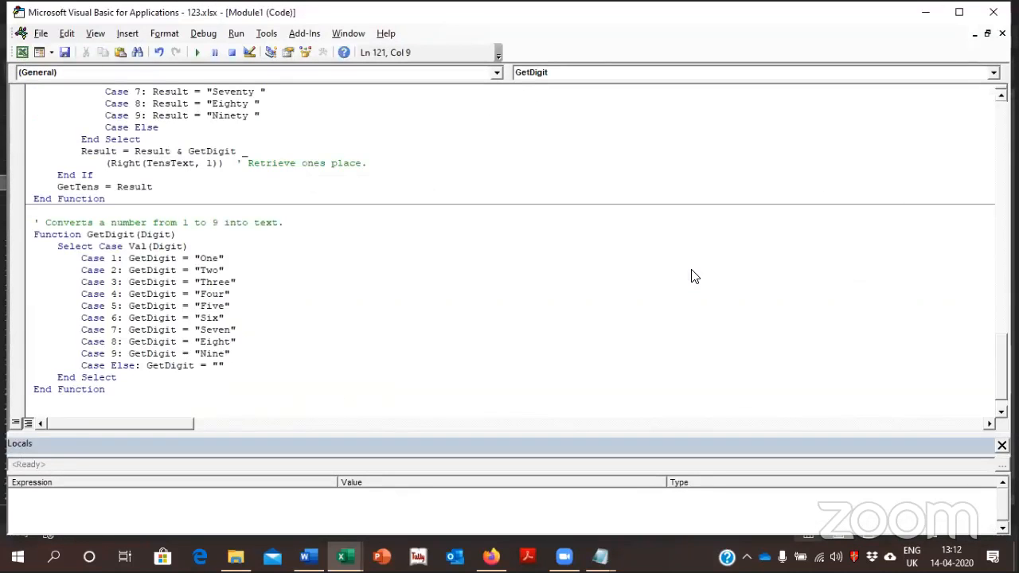
# Examine the pasted VBA code up to the Function SpellNumber declaration, and return to the worksheet
pyautogui.press('Up')
pyautogui.press('Up')
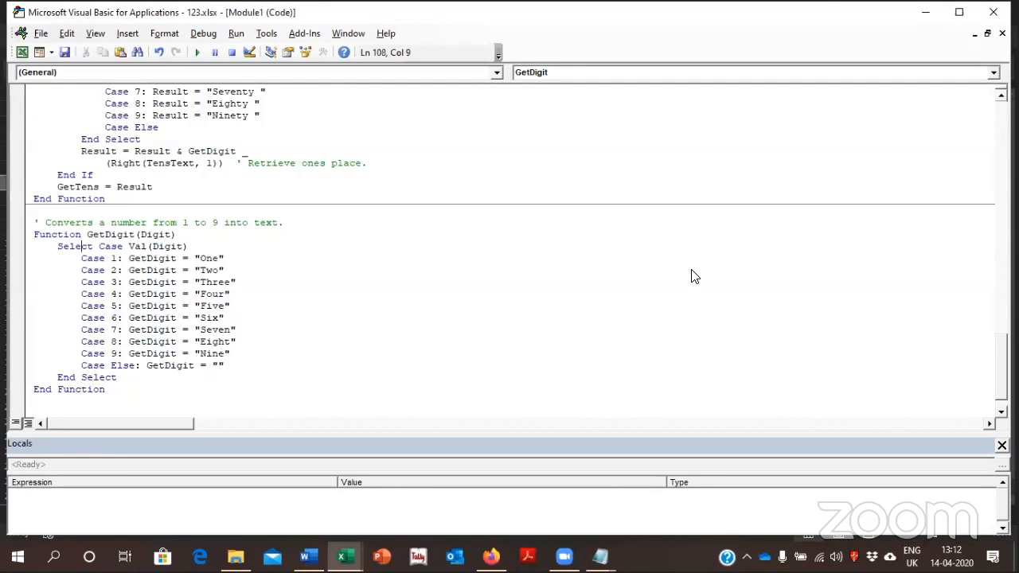
pyautogui.press('Up')
pyautogui.press('Up')
pyautogui.press('Up')
pyautogui.press('Up')
pyautogui.press('Up')
pyautogui.press('Up')
pyautogui.press('Up')
pyautogui.press('Up')
pyautogui.press('Up')
pyautogui.press('Up')
pyautogui.press('Up')
pyautogui.press('Up')
pyautogui.press('Up')
pyautogui.press('Up')
pyautogui.press('Up')
pyautogui.press('Up')
pyautogui.press('Up')
pyautogui.press('Up')
pyautogui.press('Up')
pyautogui.press('Up')
pyautogui.press('Up')
pyautogui.press('Up')
pyautogui.press('Up')
pyautogui.press('Up')
pyautogui.press('Up')
pyautogui.press('Up')
pyautogui.press('Up')
pyautogui.press('Up')
pyautogui.press('Up')
pyautogui.press('Up')
pyautogui.press('Up')
pyautogui.press('Up')
pyautogui.press('Up')
pyautogui.press('Up')
pyautogui.press('Up')
pyautogui.press('Up')
pyautogui.press('Up')
pyautogui.press('Up')
pyautogui.press('Up')
pyautogui.press('Up')
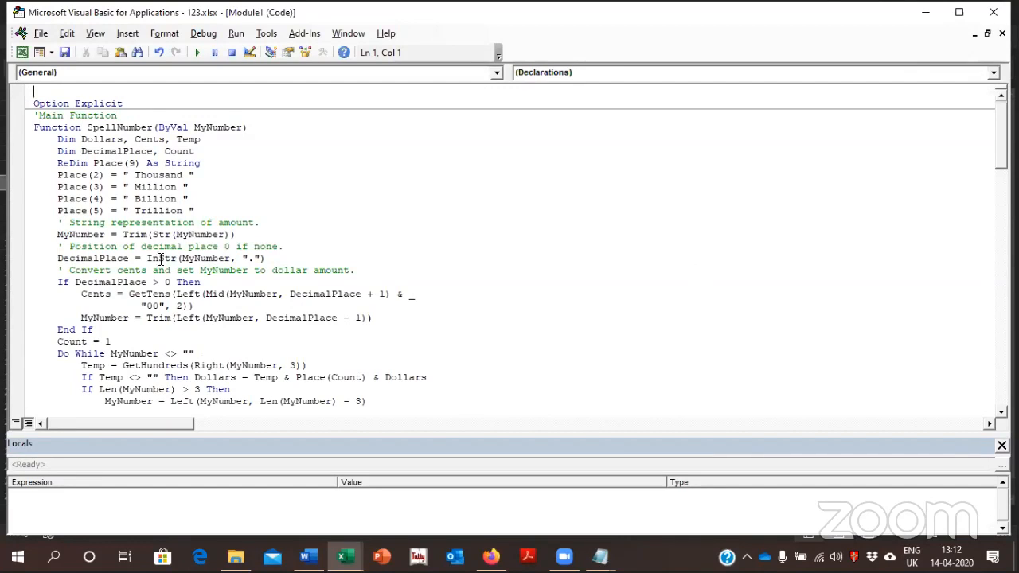
pyautogui.moveTo(82, 132); pyautogui.dragTo(34, 133)
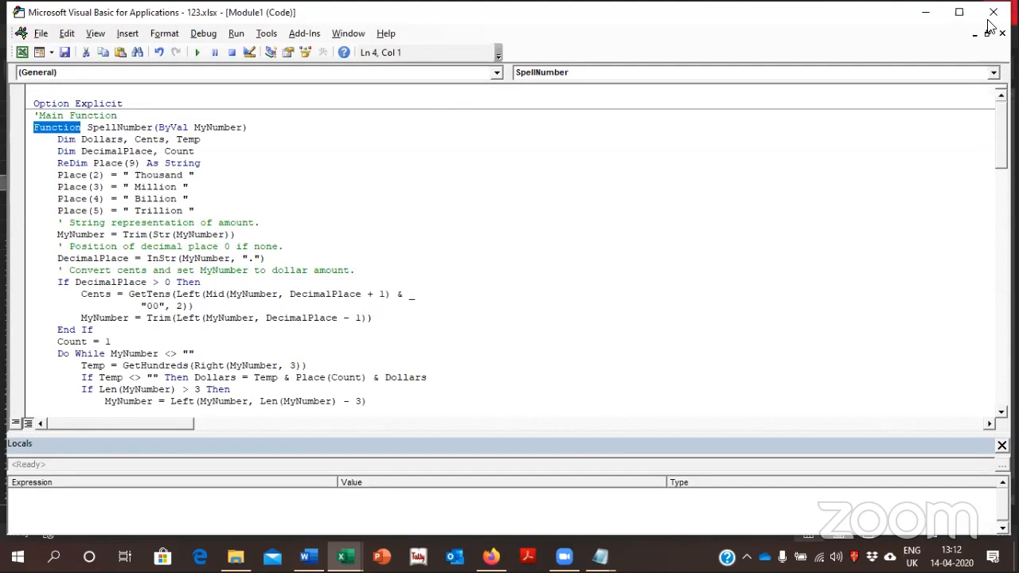
pyautogui.hotkey('alt', 'F11')
# Enter =SpellNumber(A2) in B2 to spell out the first number in words
pyautogui.press('Up')
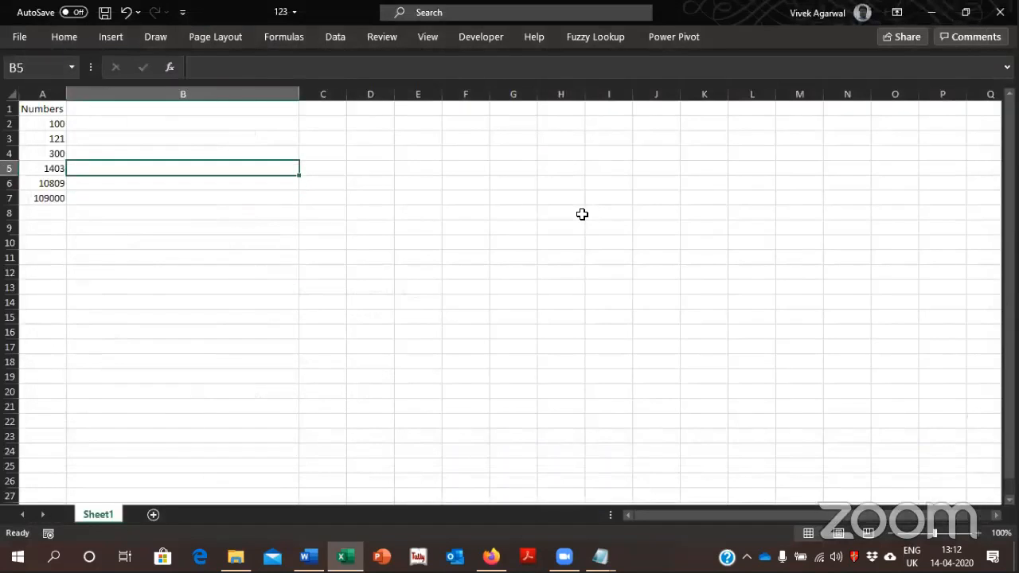
pyautogui.press('Up')
pyautogui.press('Up')
pyautogui.press('Up')
pyautogui.write('=spe')
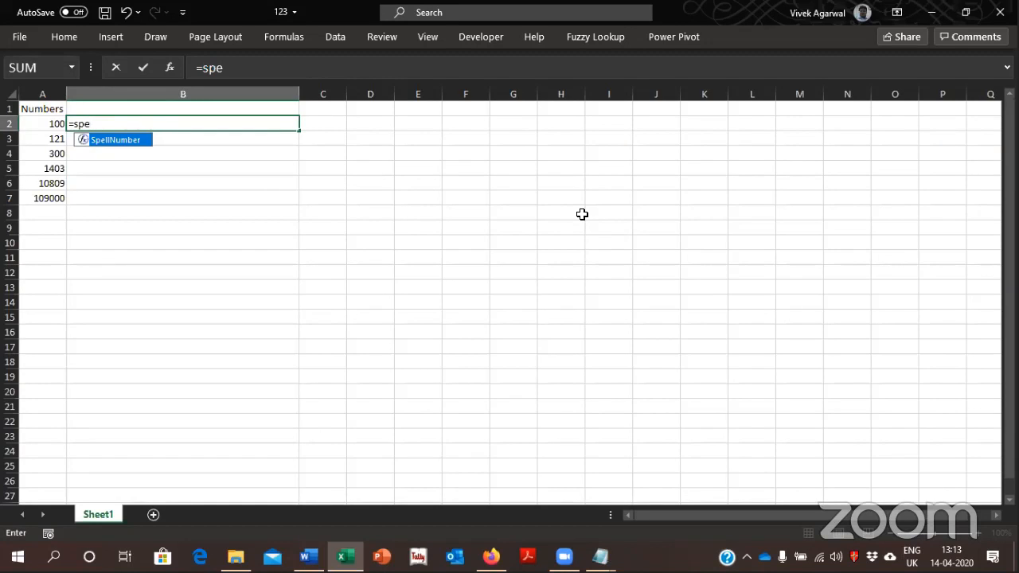
pyautogui.press('Tab')
pyautogui.press('Left')
pyautogui.press('Return')
# Copy the SpellNumber formula from B2 down through B7 for the remaining numbers
pyautogui.press('Up')
pyautogui.hotkey('ctrl', 'c')
pyautogui.press('Left')
pyautogui.hotkey('ctrl', 'Down')
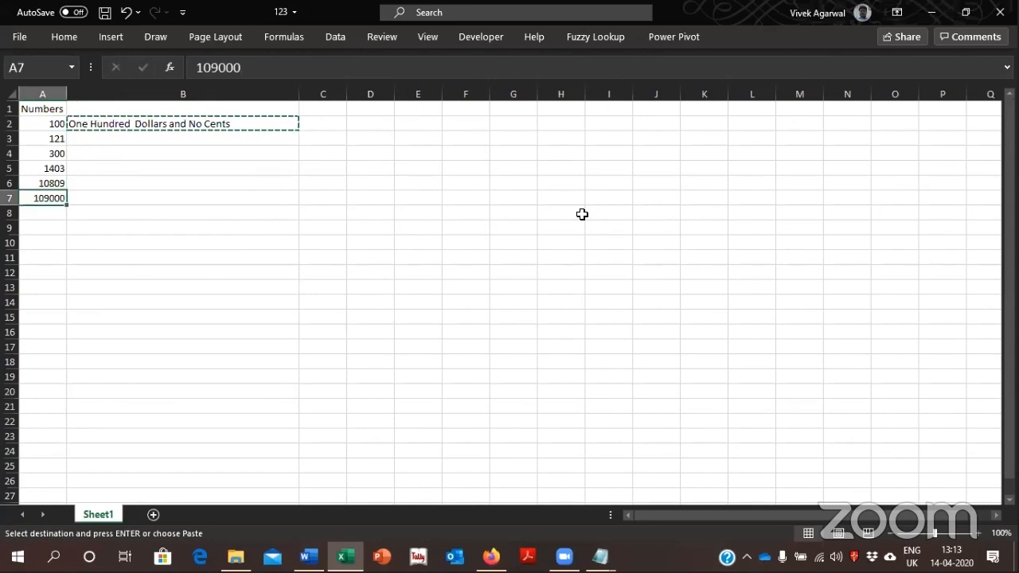
pyautogui.press('Right')
pyautogui.press('Return')
pyautogui.hotkey('ctrl', 'c')
pyautogui.hotkey('ctrl', 'shift', 'Up')
pyautogui.press('Return')
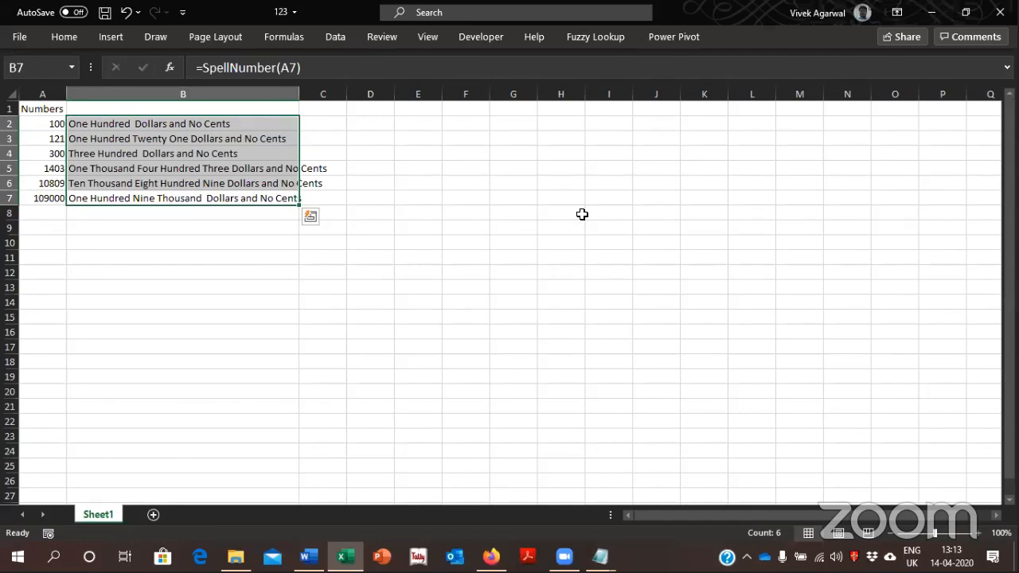
# Clear the SpellNumber formulas from B2:B7 and copy all the code in the NumToWords text file, returning to workbook 123
pyautogui.press('Delete')
pyautogui.hotkey('alt', 'Tab')
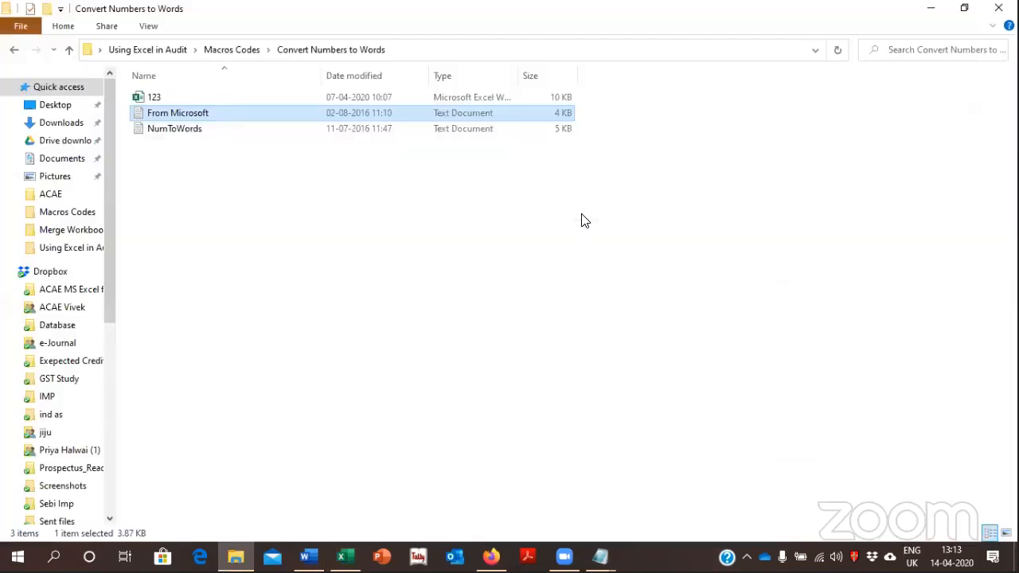
pyautogui.press('Down')
pyautogui.press('Return')
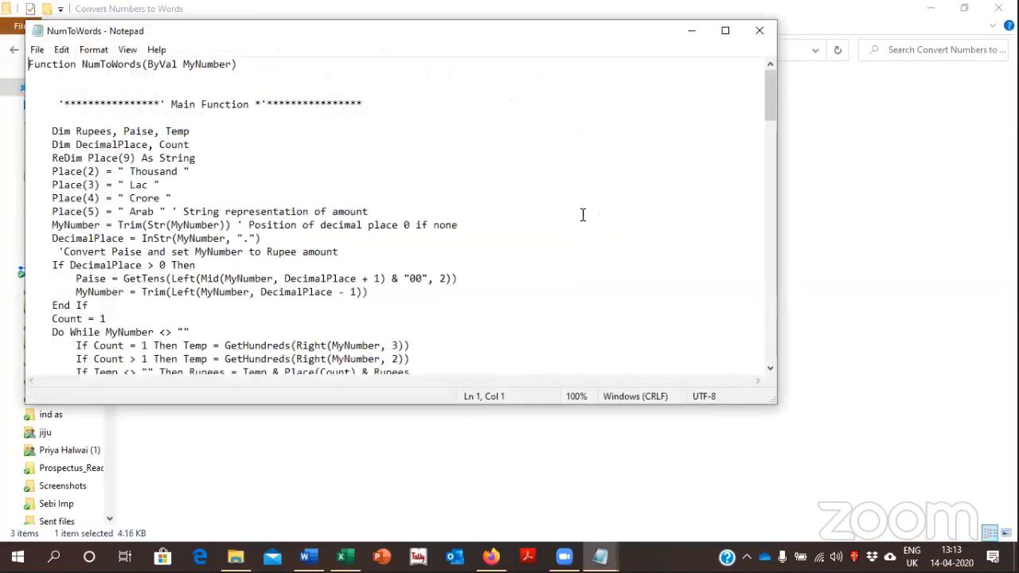
pyautogui.hotkey('ctrl', 'a')
pyautogui.hotkey('alt', 'Tab')
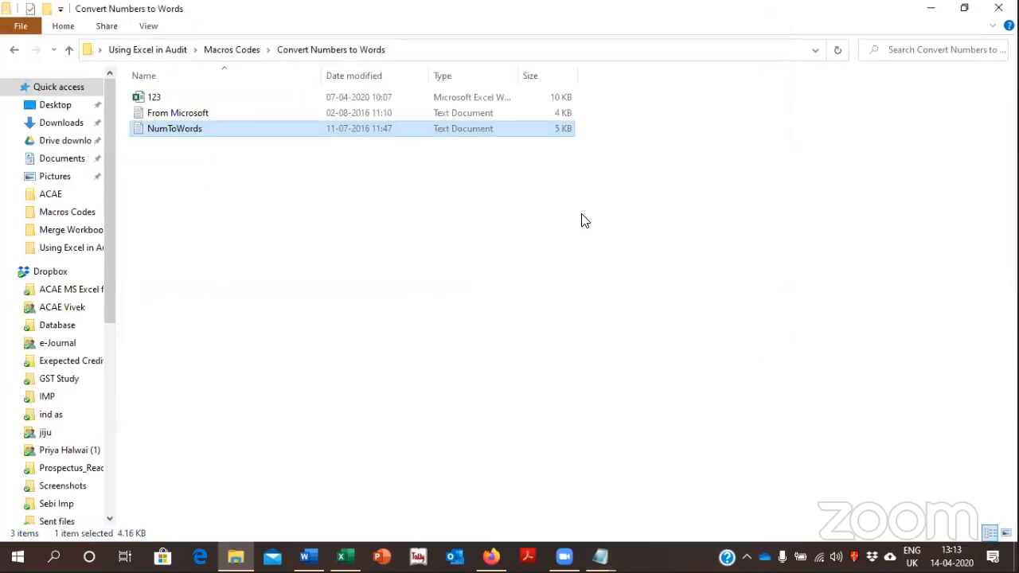
pyautogui.hotkey('alt', 'Tab')
pyautogui.press('Tab')
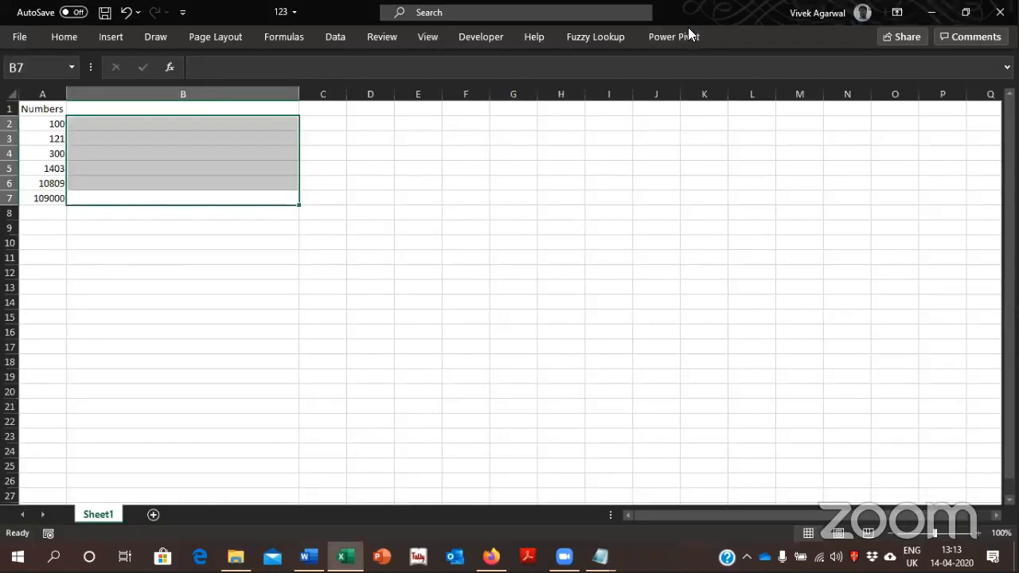
# Create a macro named a, replace its module code with the copied NumToWords code, and close the code editor
pyautogui.click(477, 38)
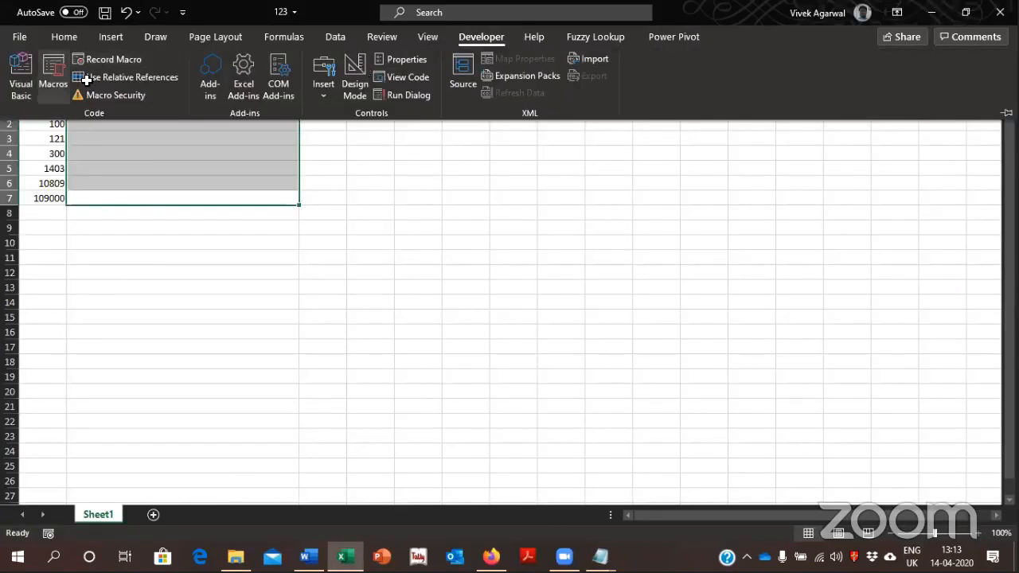
pyautogui.click(62, 74)
pyautogui.write('a')
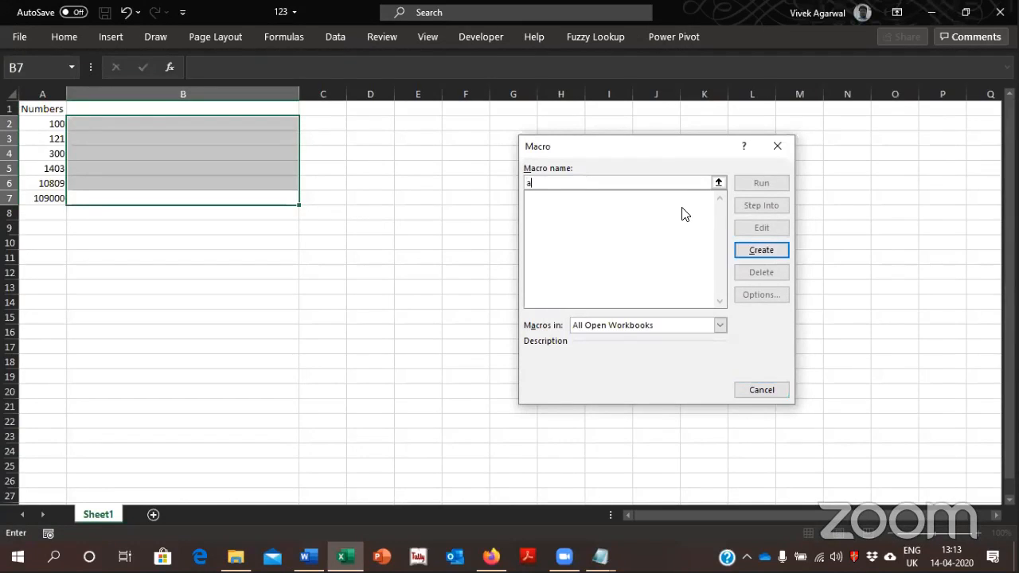
pyautogui.click(768, 246)
pyautogui.hotkey('ctrl', 'a')
pyautogui.hotkey('ctrl', 'v')
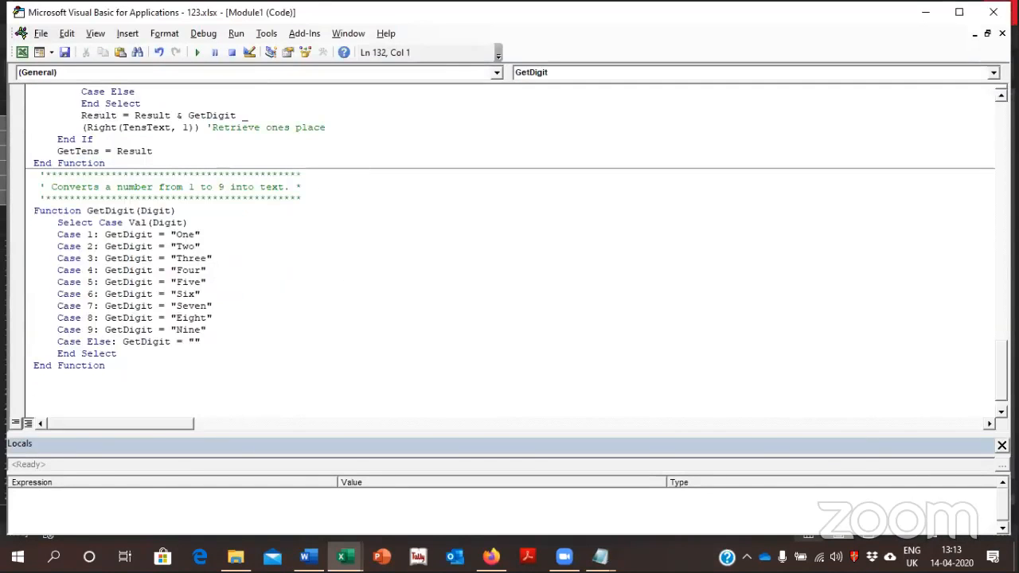
pyautogui.click(1002, 33)
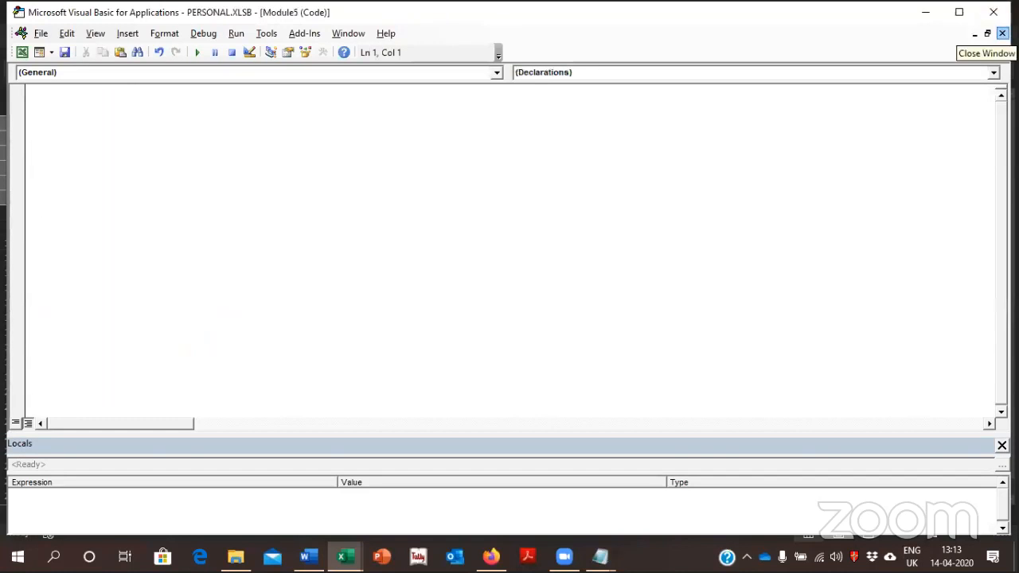
pyautogui.click(994, 12)
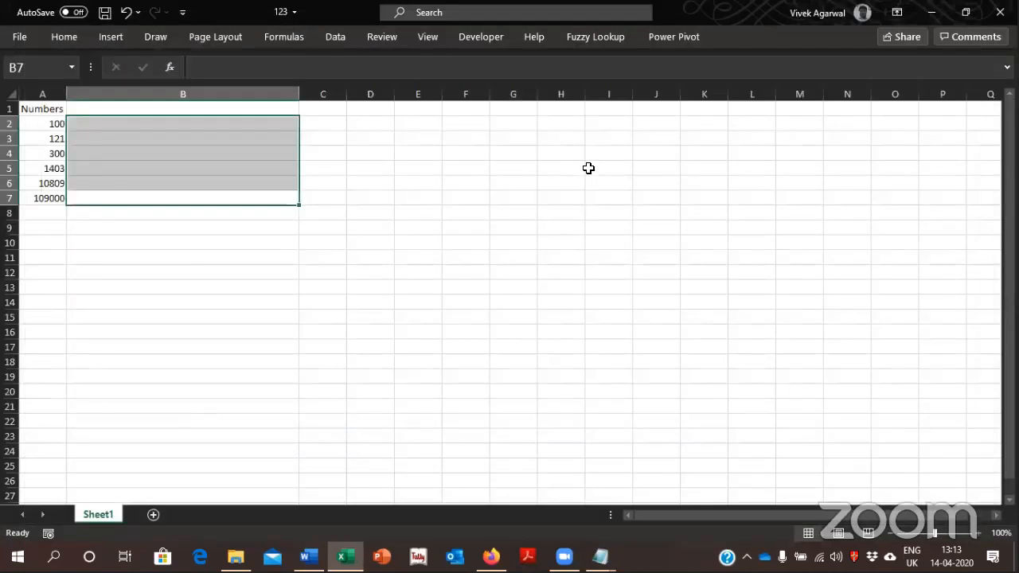
pyautogui.press('Up')
pyautogui.press('Up')
pyautogui.press('Up')
pyautogui.press('Up')
pyautogui.press('Up')
pyautogui.press('Up')
pyautogui.press('Down')
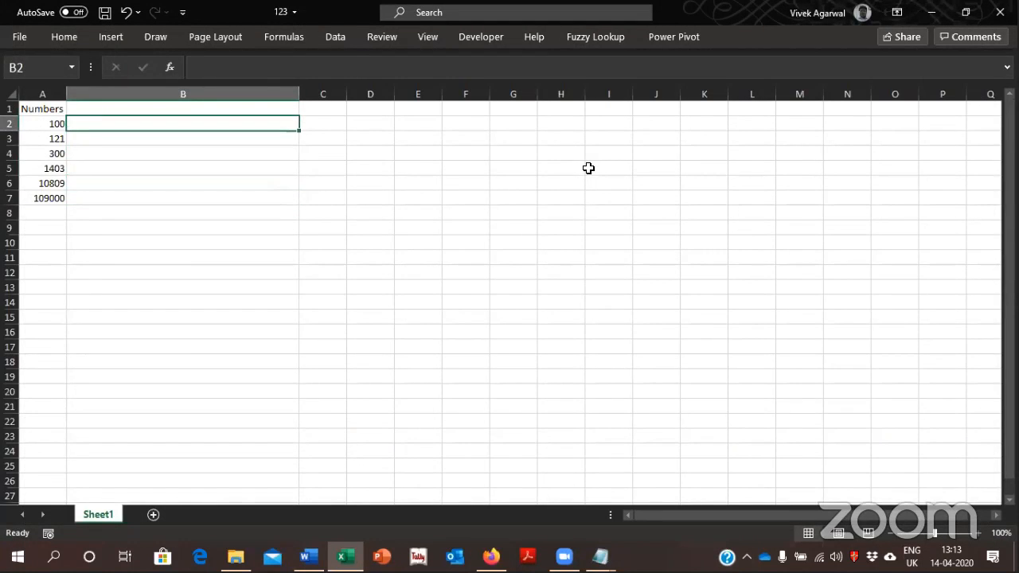
pyautogui.write('=se')
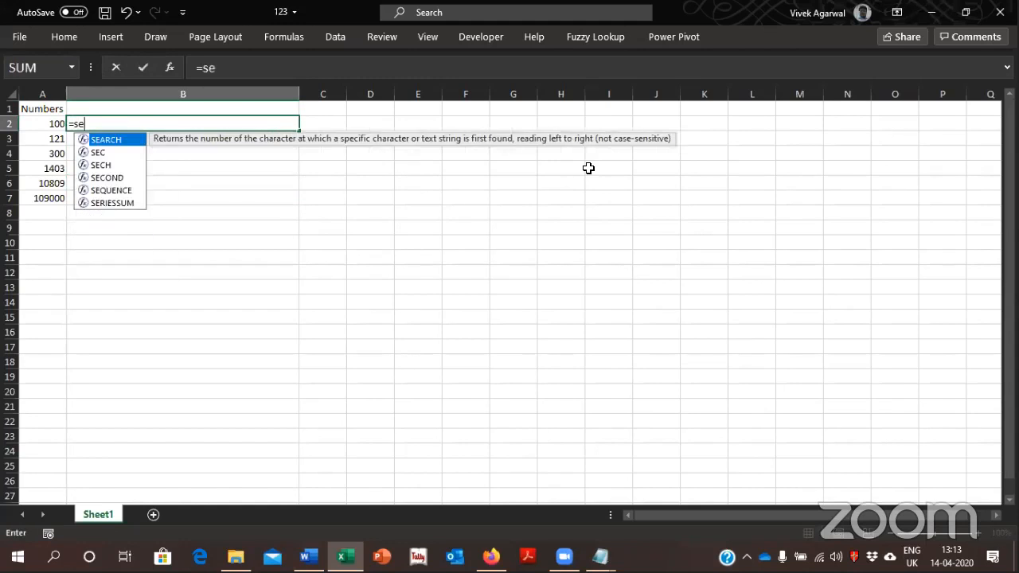
pyautogui.press('BackSpace')
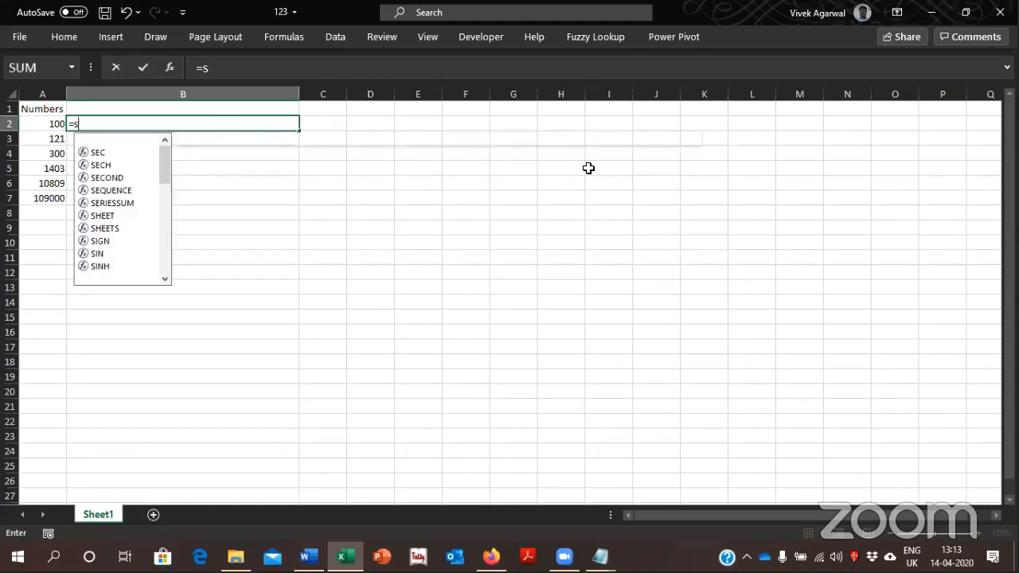
pyautogui.press('Escape')
# Check the function name at the start of the NumToWords text file, and return to workbook 123
pyautogui.hotkey('alt', 'Tab')
pyautogui.hotkey('alt', 'Tab')
pyautogui.hotkey('alt', 'Tab')
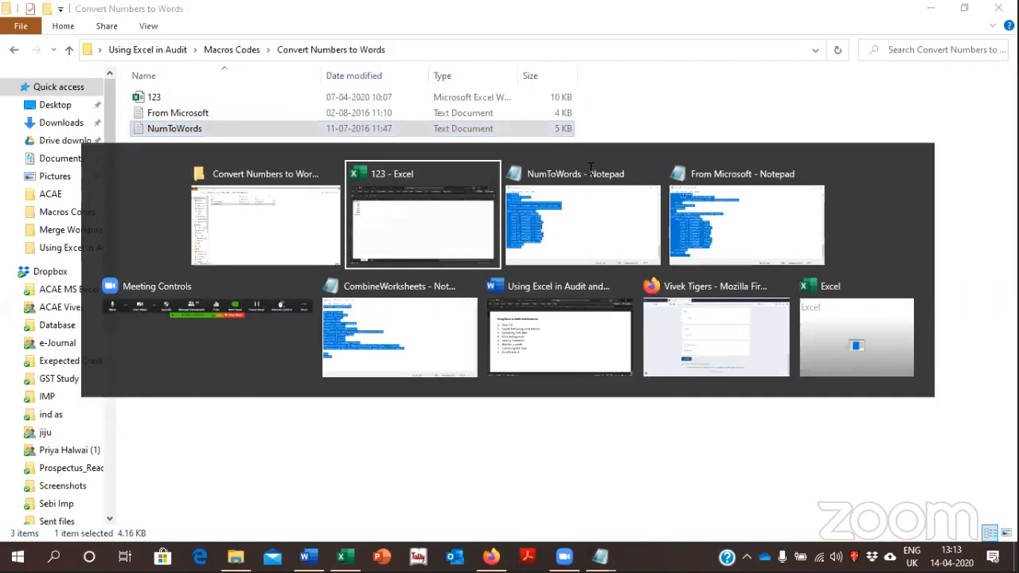
pyautogui.hotkey('ctrl', 'Home')
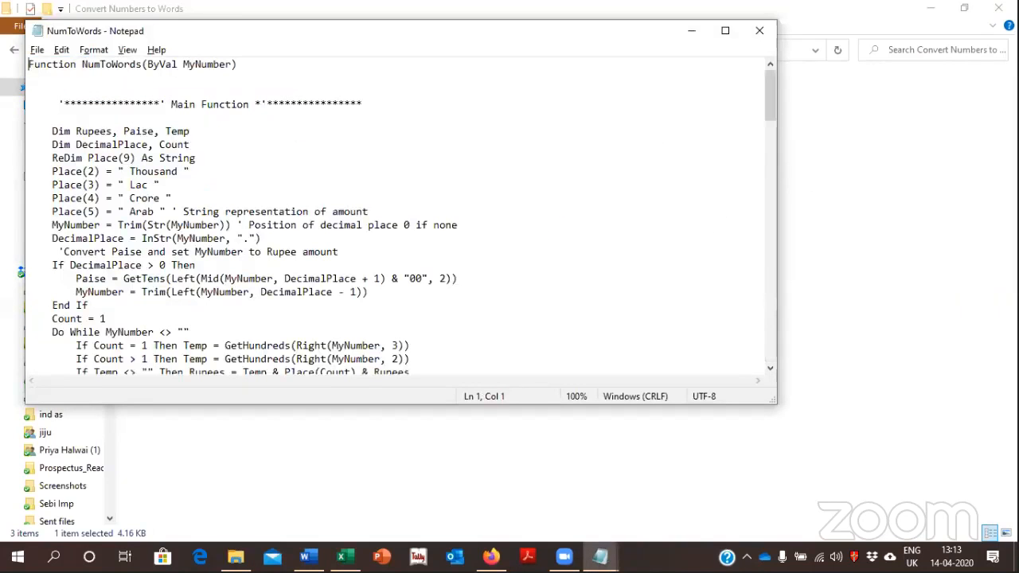
pyautogui.click(759, 30)
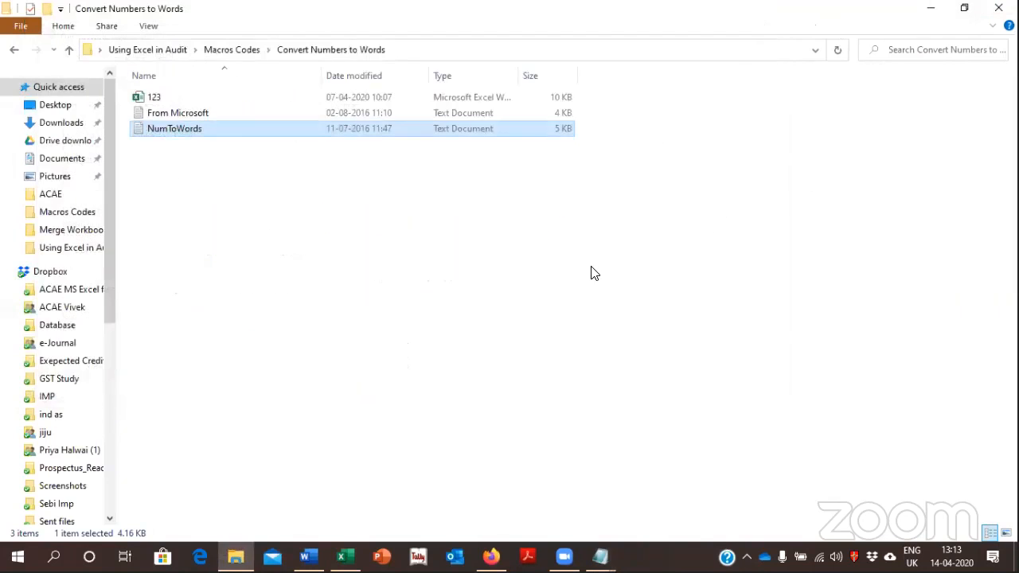
pyautogui.press('Return')
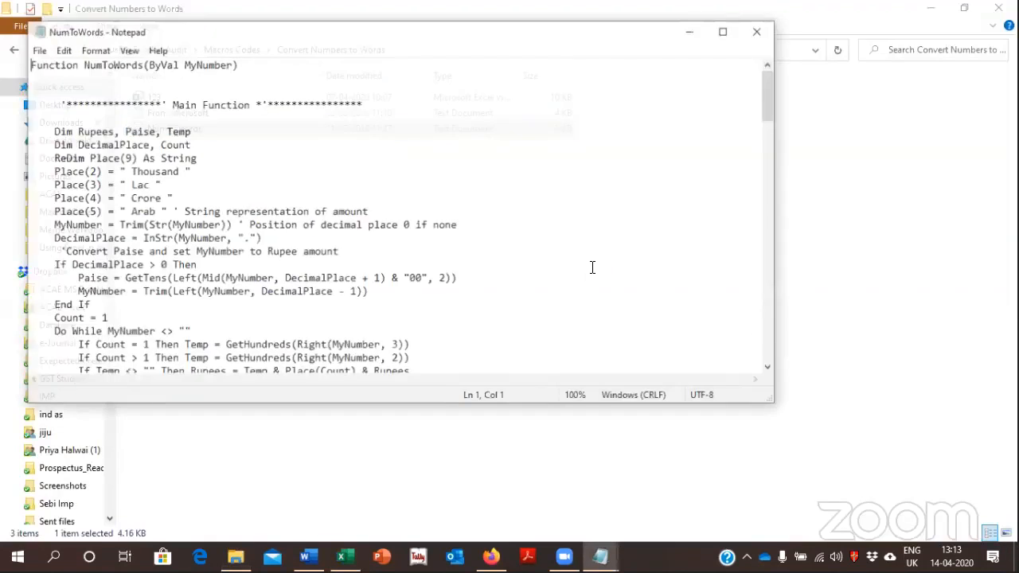
pyautogui.click(762, 26)
pyautogui.hotkey('alt', 'Tab')
pyautogui.write('=num')
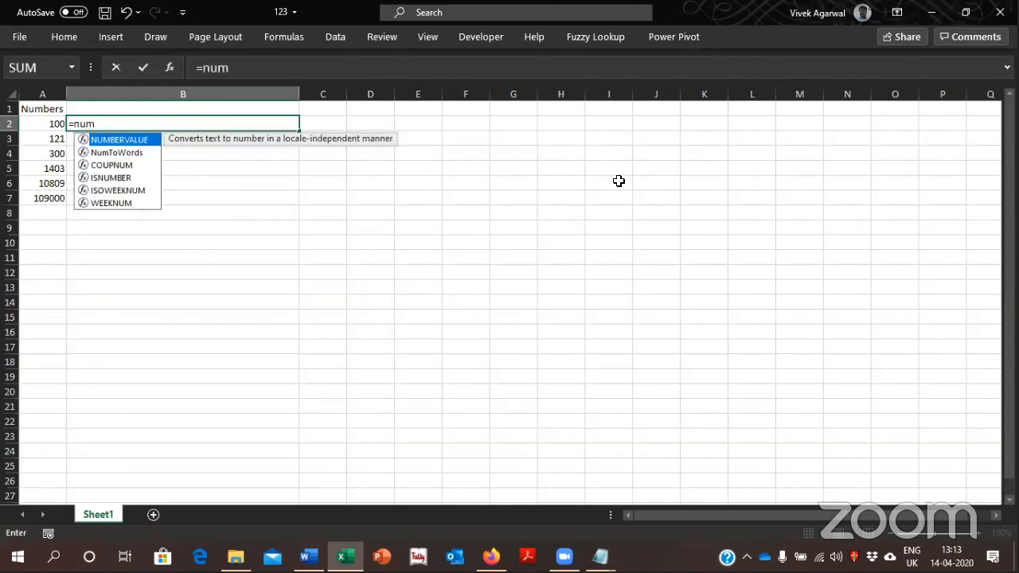
pyautogui.press('Escape')
pyautogui.press('Return')
pyautogui.press('Up')
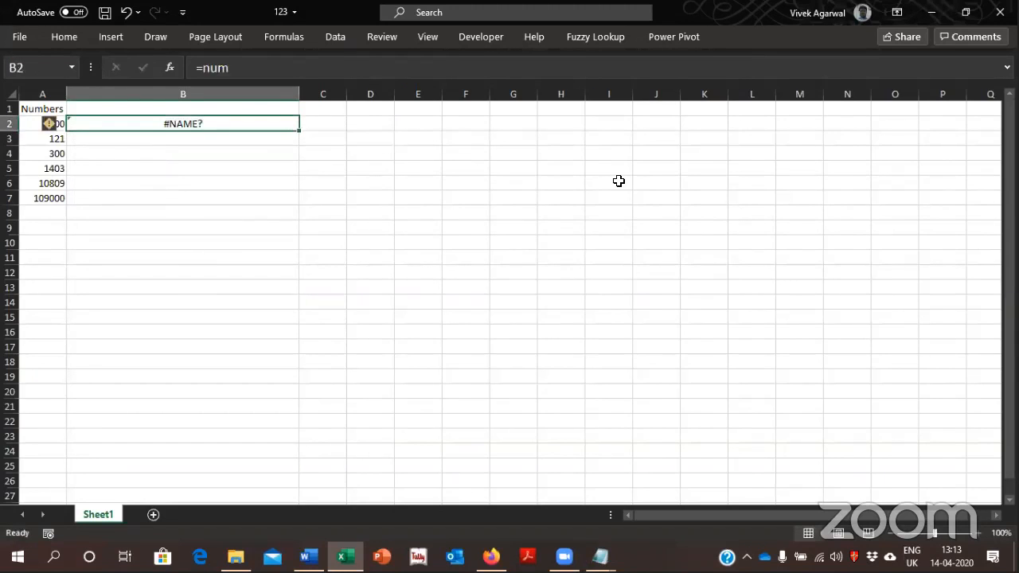
# Enter =NumToWords(A2) in B2 to spell out the first number in rupees
pyautogui.write('=num')
pyautogui.press('Down')
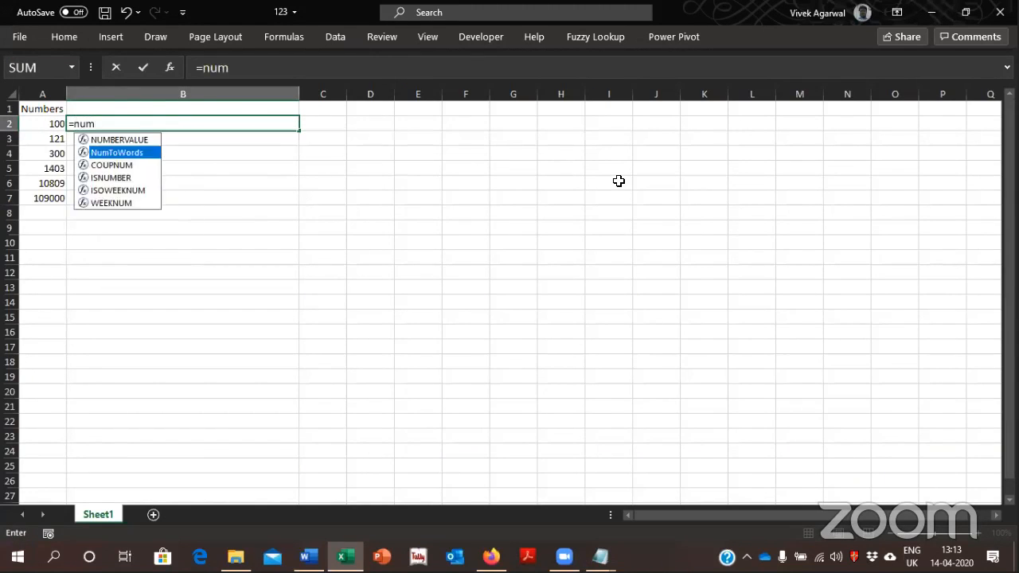
pyautogui.press('Tab')
pyautogui.press('Left')
pyautogui.hotkey('ctrl', 'Return')
# Copy the NumToWords formula from B2 down through B7 for the remaining numbers
pyautogui.hotkey('ctrl', 'c')
pyautogui.press('Left')
pyautogui.hotkey('ctrl', 'Down')
pyautogui.press('Right')
pyautogui.press('Return')
pyautogui.hotkey('ctrl', 'c')
pyautogui.hotkey('ctrl', 'shift', 'Up')
pyautogui.hotkey('ctrl', 'v')
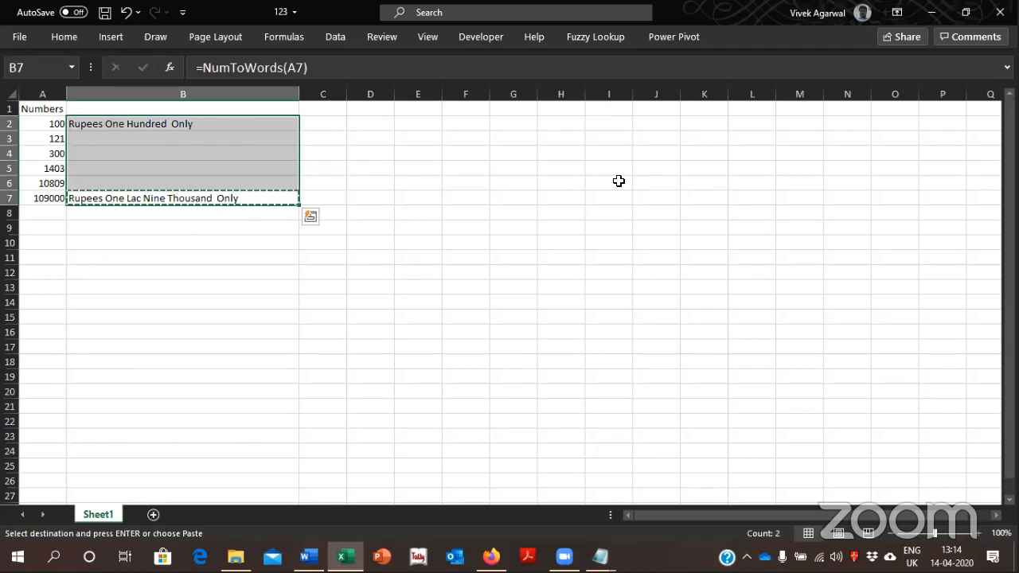
pyautogui.press('Escape')
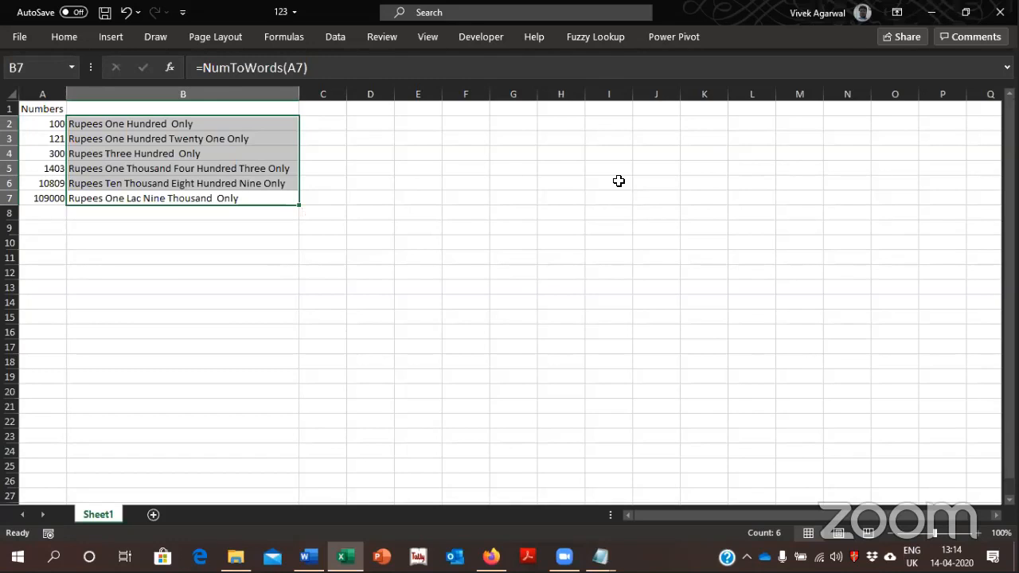
# Close workbook 123 without saving and go up to the Macros Codes folder to look over its subfolders
pyautogui.click(998, 13)
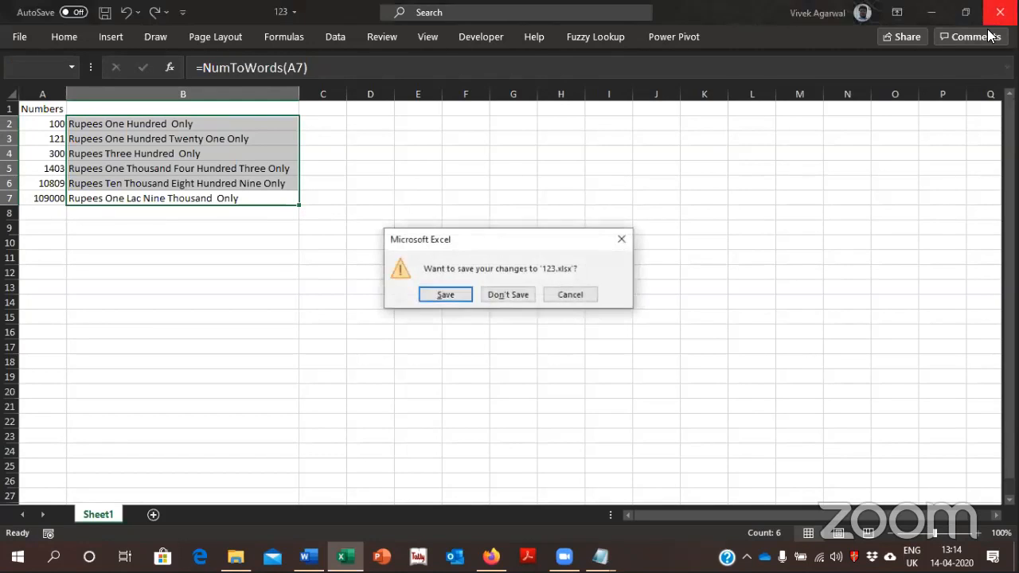
pyautogui.click(504, 299)
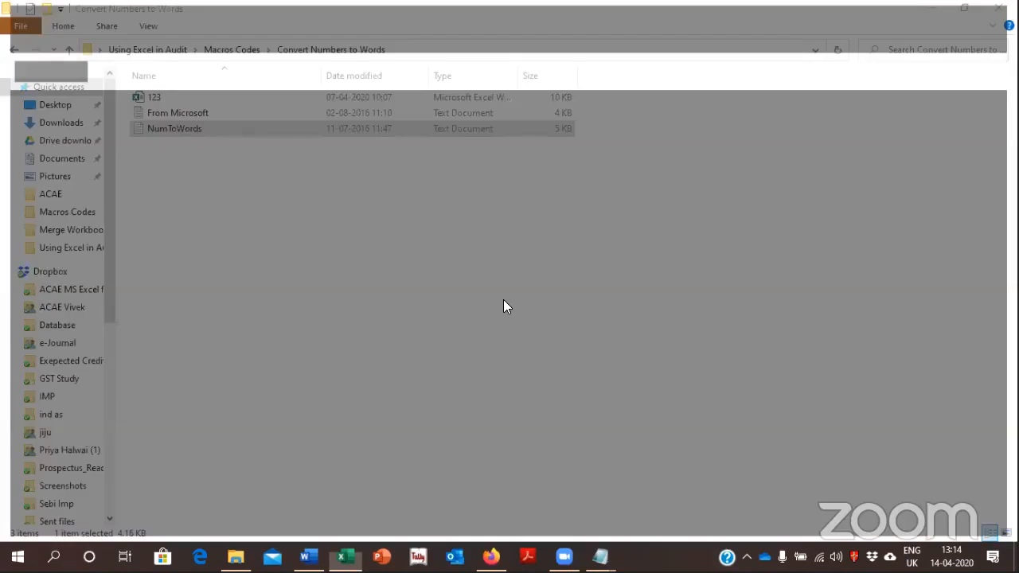
pyautogui.hotkey('alt', 'Up')
pyautogui.press('Down')
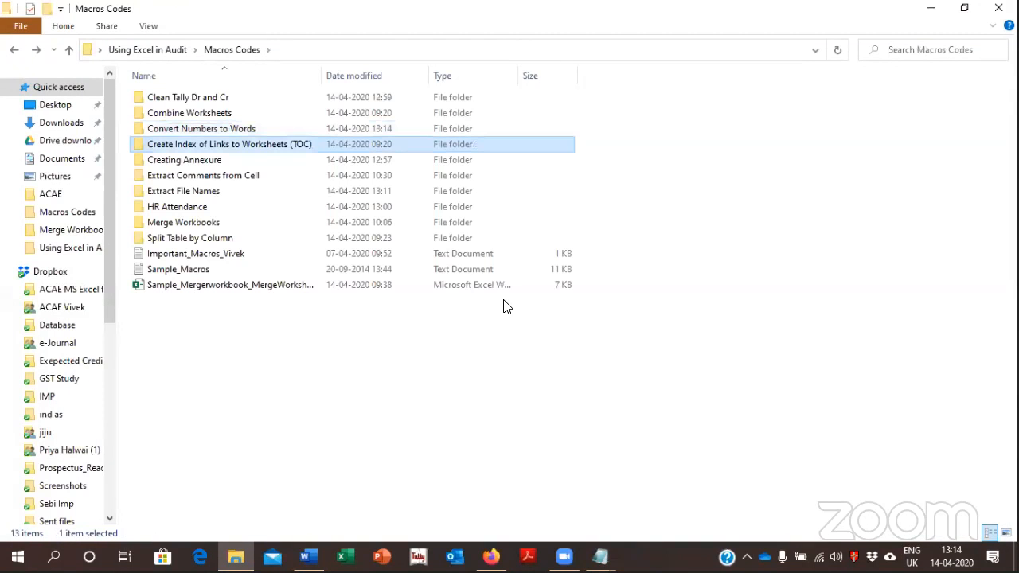
pyautogui.press('Down')
pyautogui.press('Down')
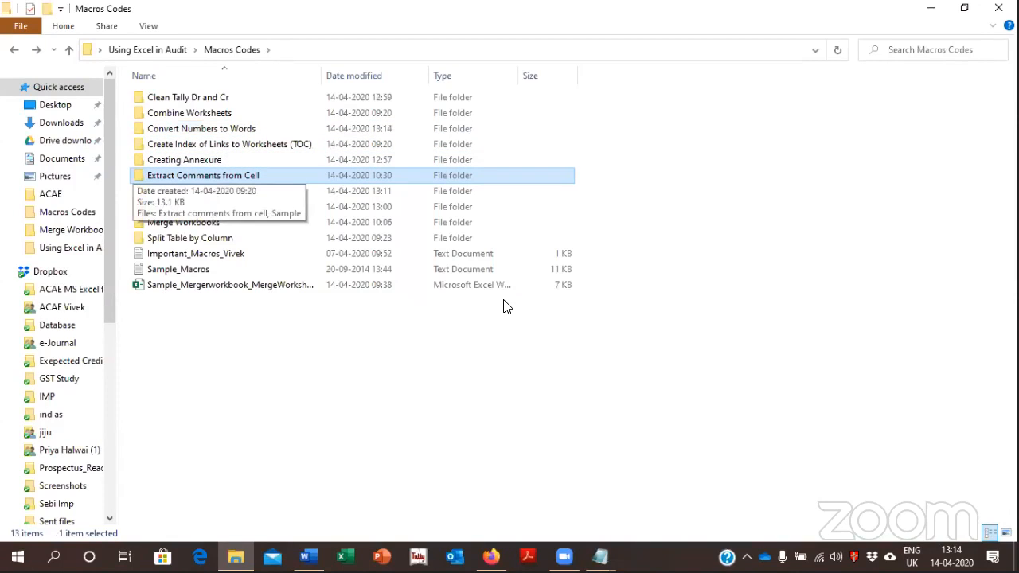
pyautogui.press('Up')
pyautogui.press('Down')
pyautogui.press('Down')
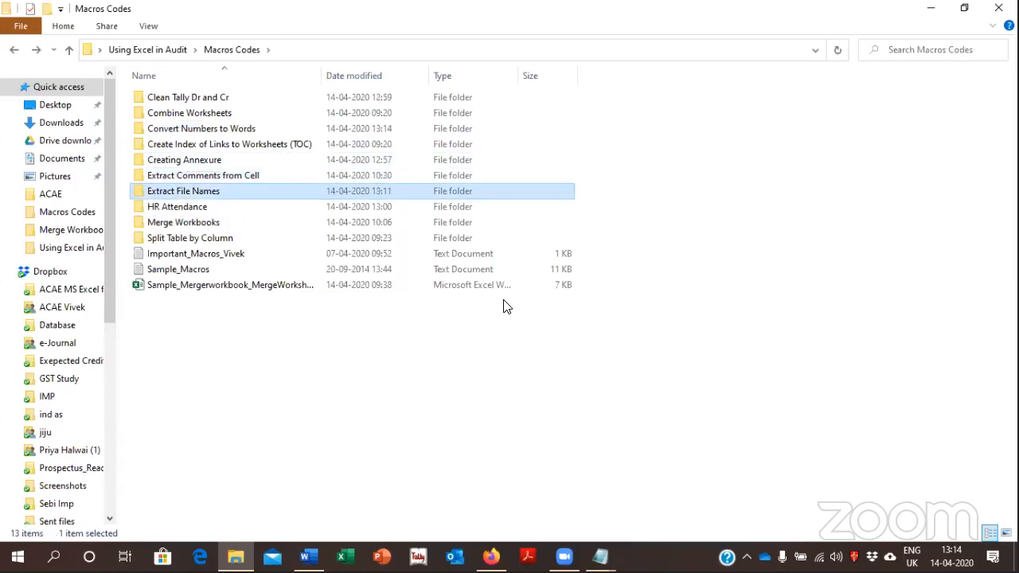
pyautogui.press('Down')
pyautogui.press('Up')
# Open the workbook 4. B.S SUMIF_Tally from the Using Excel in Audit folder without updating its external links
pyautogui.press('BackSpace')
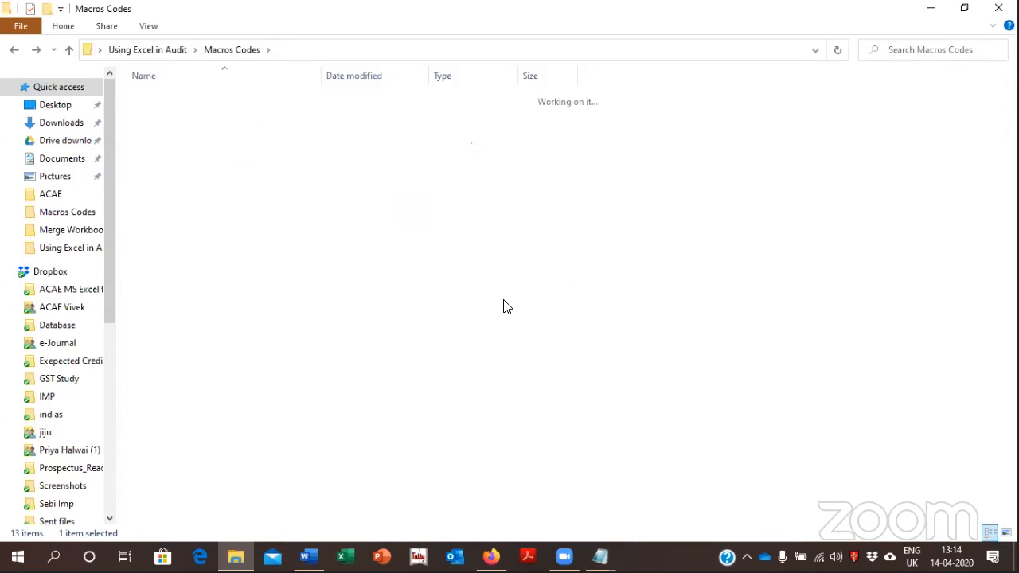
pyautogui.press('Down')
pyautogui.press('Down')
pyautogui.press('Down')
pyautogui.press('Down')
pyautogui.press('Down')
pyautogui.press('Down')
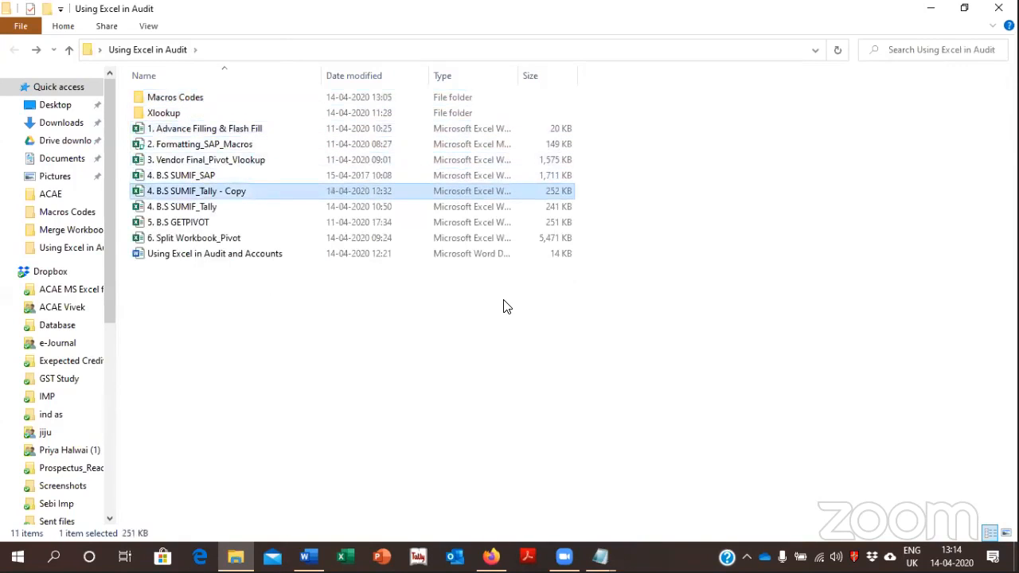
pyautogui.press('Down')
pyautogui.press('Return')
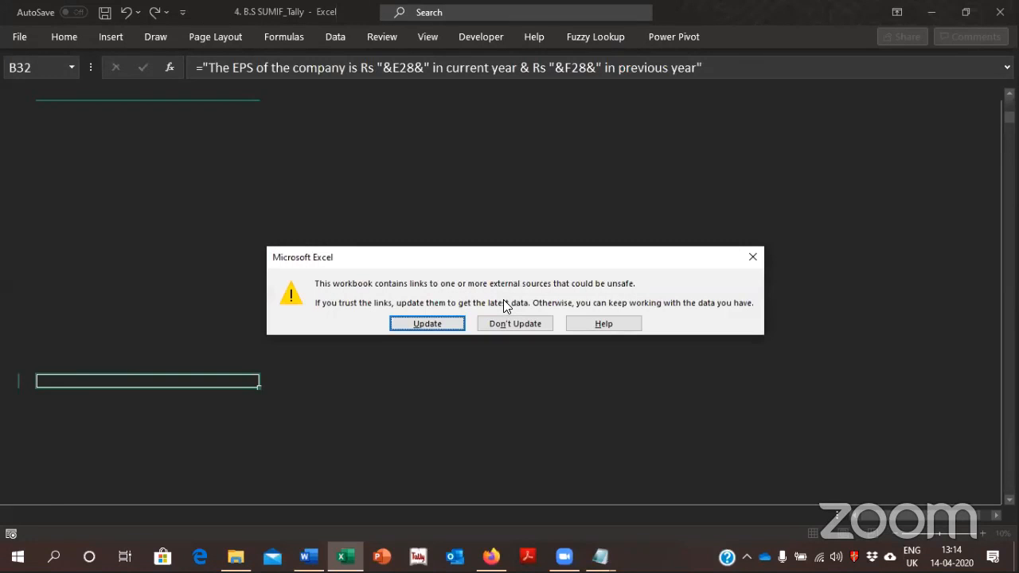
pyautogui.click(504, 314)
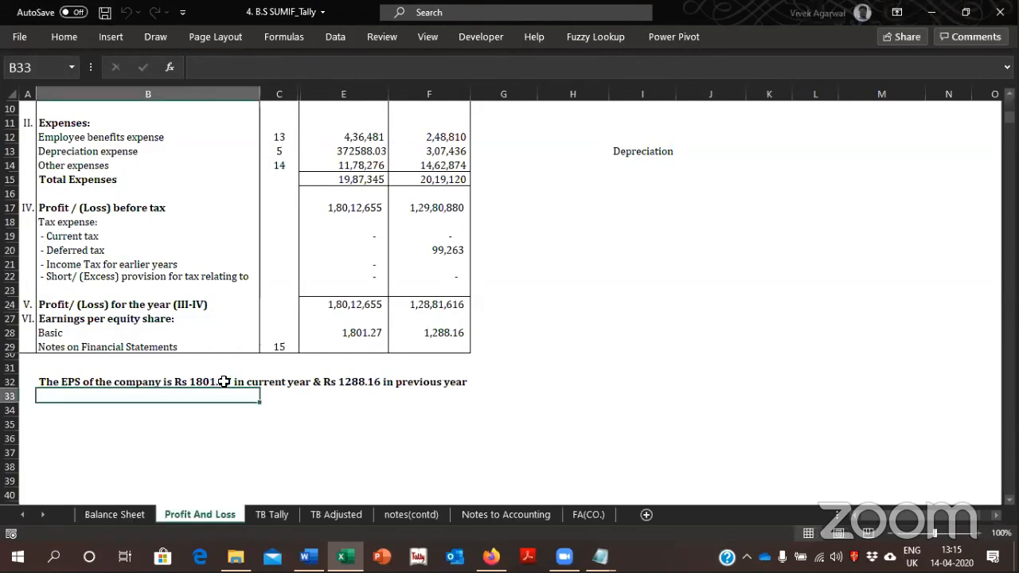
# Examine the EPS sentence formula in B32 of the Profit And Loss sheet and the basic EPS formula in E28
pyautogui.click(223, 381)
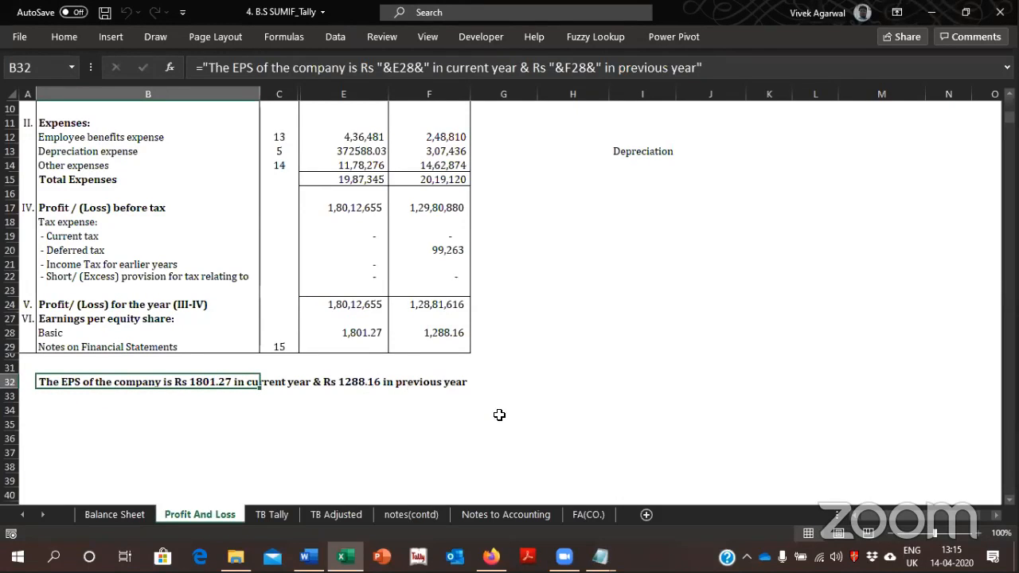
pyautogui.press('F2')
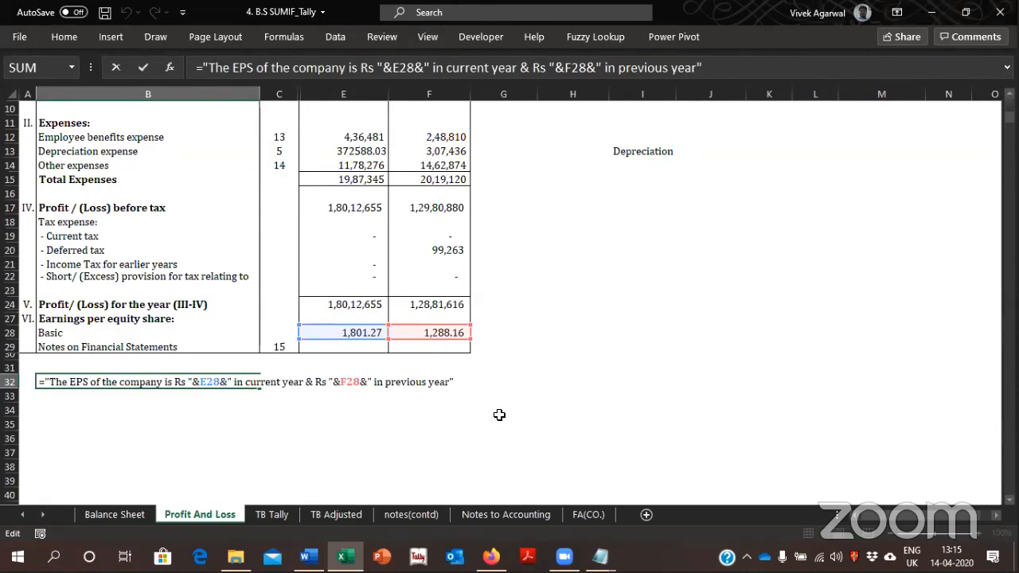
pyautogui.hotkey('ctrl', 'Return')
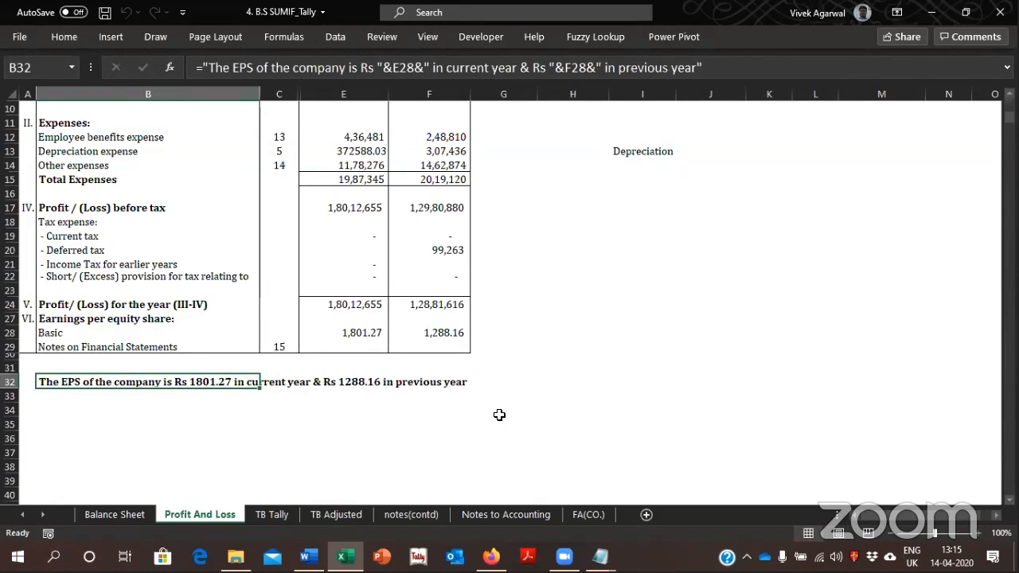
pyautogui.press('Down')
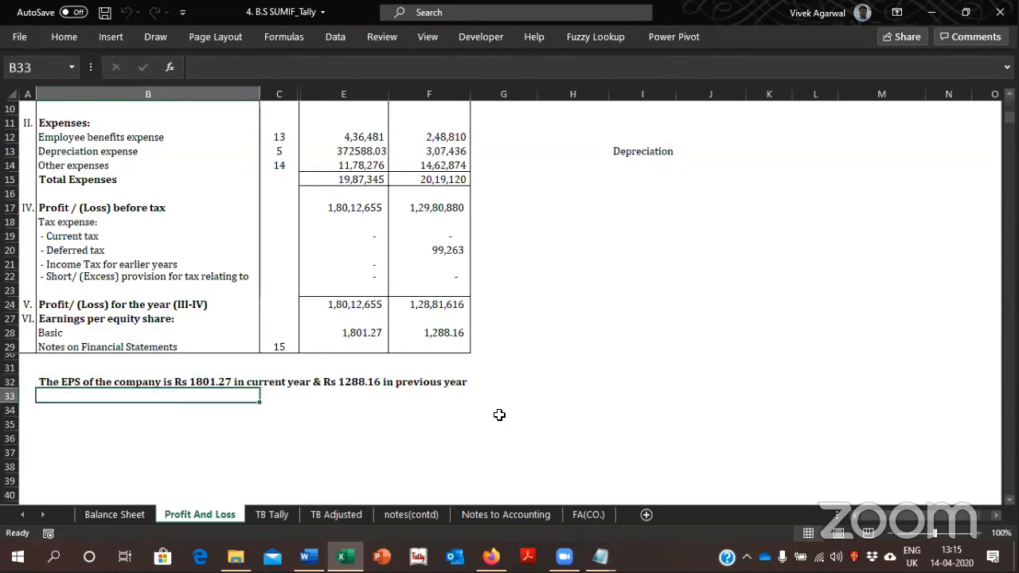
pyautogui.click(370, 331)
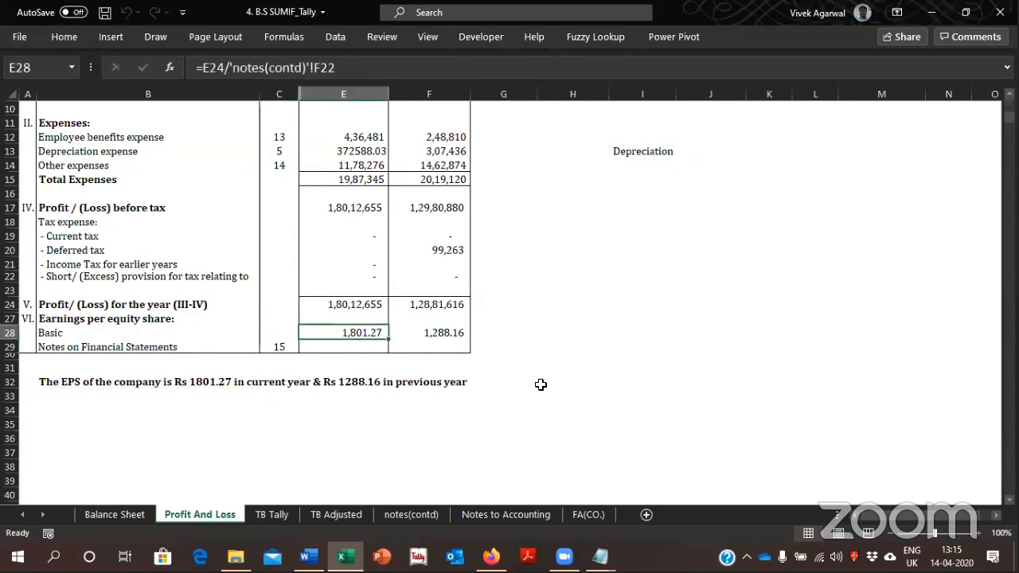
# Overwrite the current-year basic EPS in E28 with 100, check the EPS sentence in row 32, and undo the change
pyautogui.write('100')
pyautogui.press('Return')
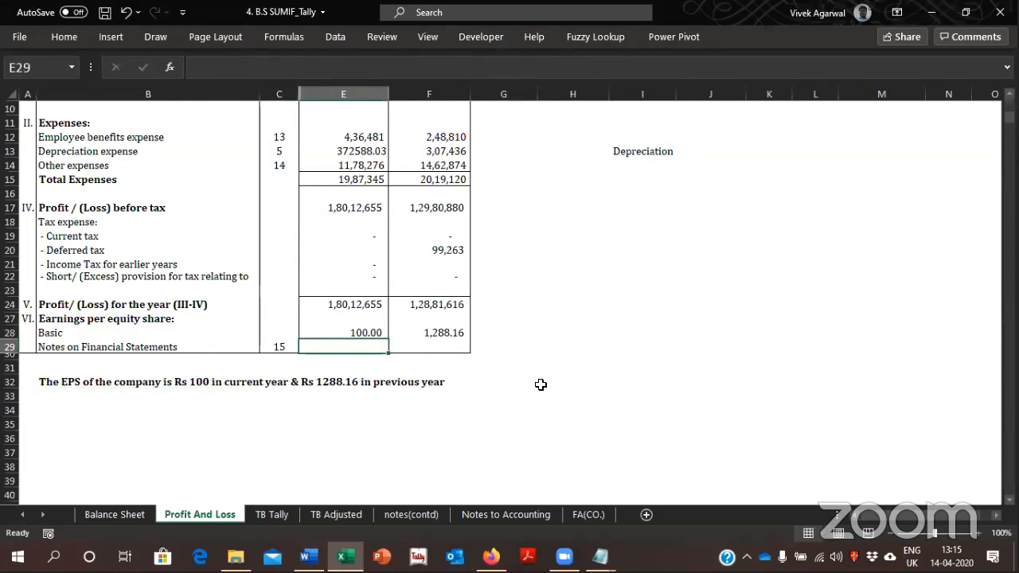
pyautogui.press('Down')
pyautogui.press('Down')
pyautogui.press('Down')
pyautogui.press('Left')
pyautogui.press('Left')
pyautogui.press('Left')
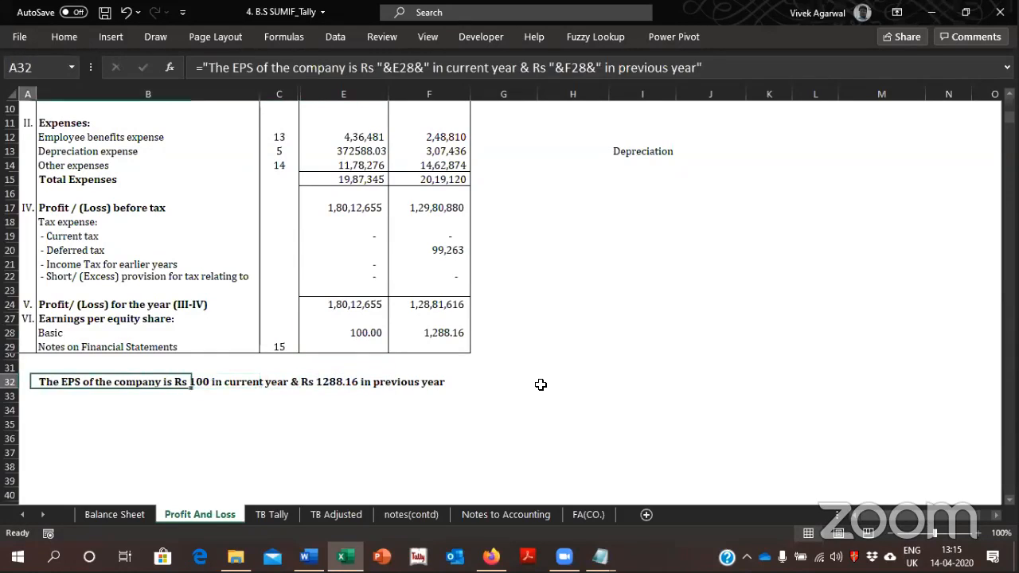
pyautogui.press('Right')
pyautogui.press('Right')
pyautogui.press('Right')
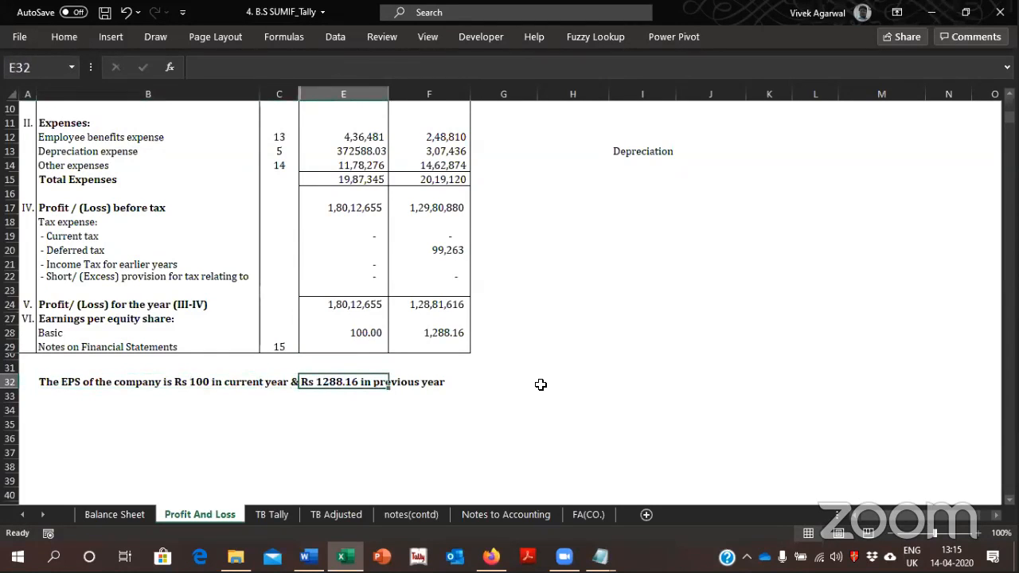
pyautogui.hotkey('ctrl', 'z')
# Start a formula in B34 below the EPS sentence and switch the keyboard input language to English (India)
pyautogui.press('Down')
pyautogui.press('Down')
pyautogui.press('Down')
pyautogui.press('Down')
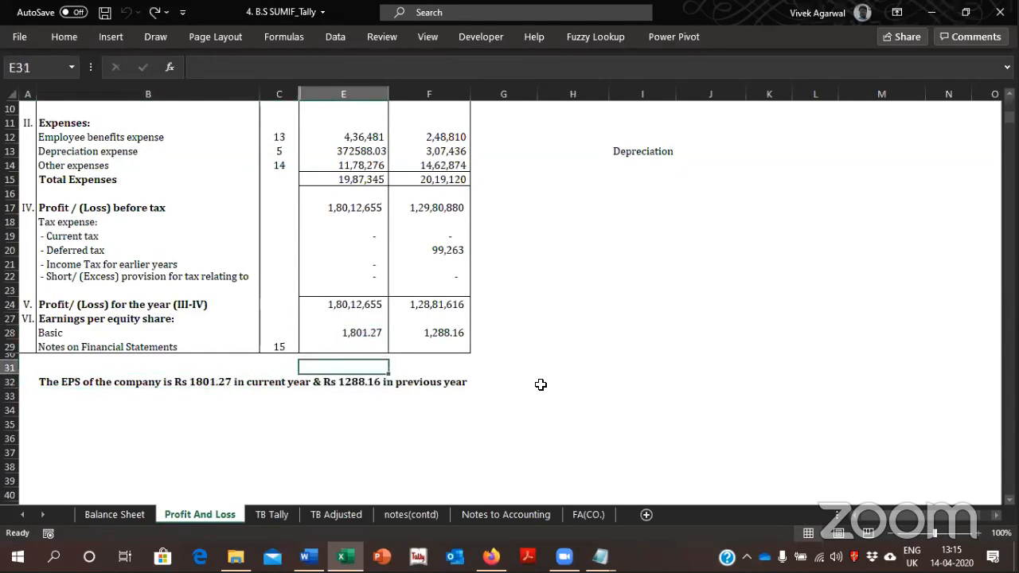
pyautogui.press('Left')
pyautogui.press('Left')
pyautogui.press('Left')
pyautogui.press('Right')
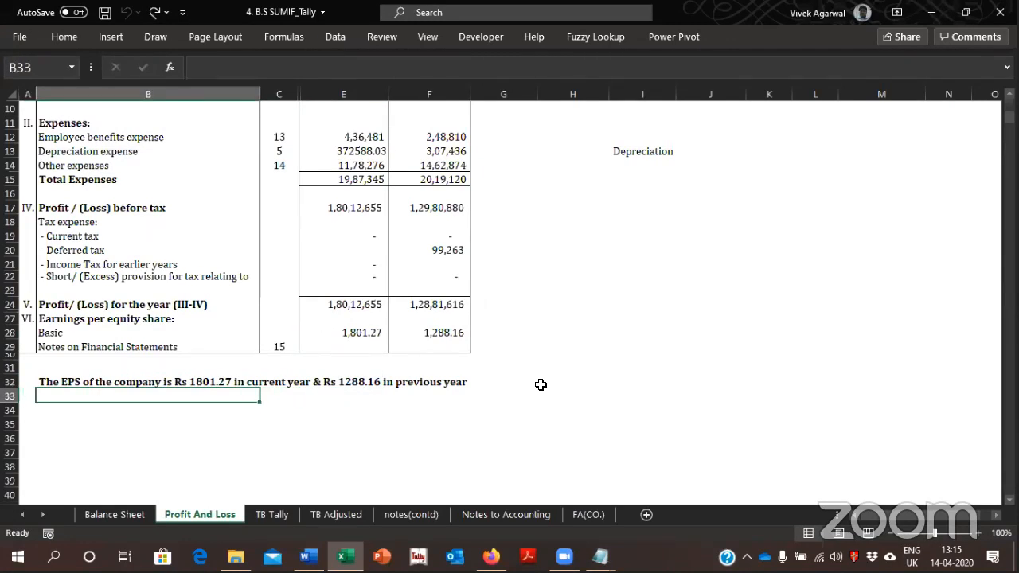
pyautogui.press('Down')
pyautogui.write('=')
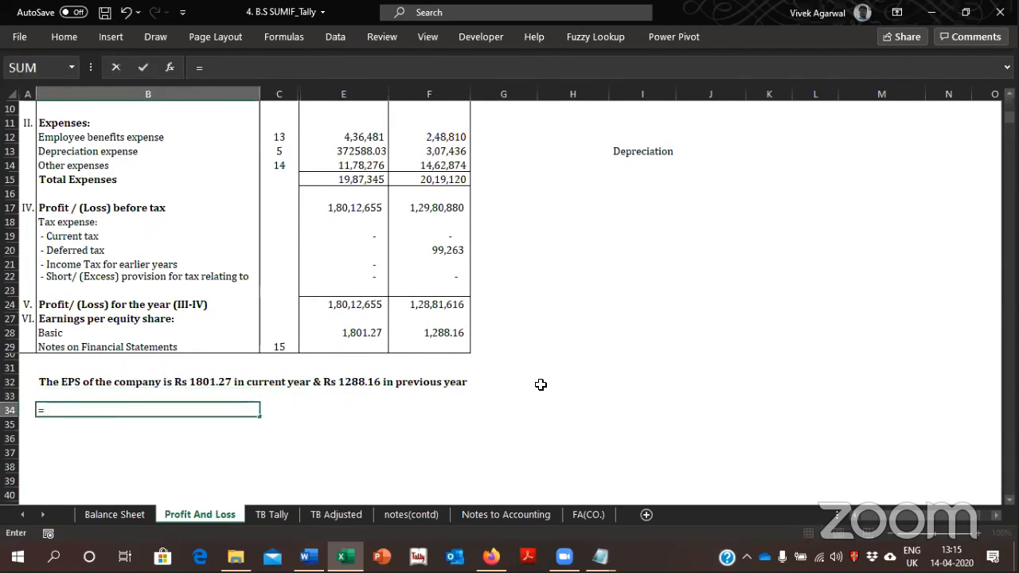
pyautogui.write('@')
pyautogui.press('BackSpace')
pyautogui.click(911, 555)
pyautogui.click(885, 394)
# Build the first part of the B34 formula by joining the text "My EPS is Rs " with cell E28
pyautogui.write('"My')
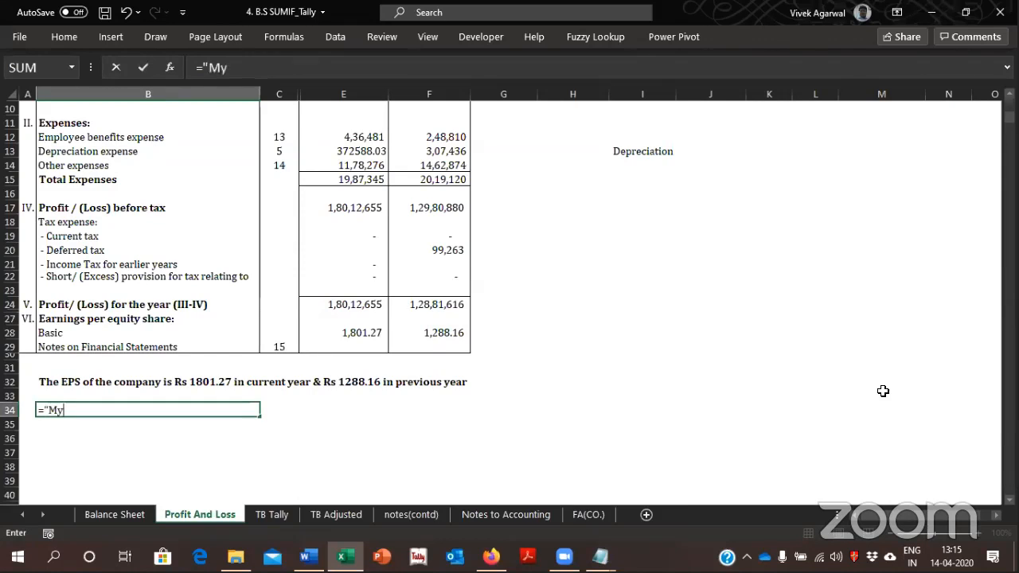
pyautogui.write(' EPS is Rs"')
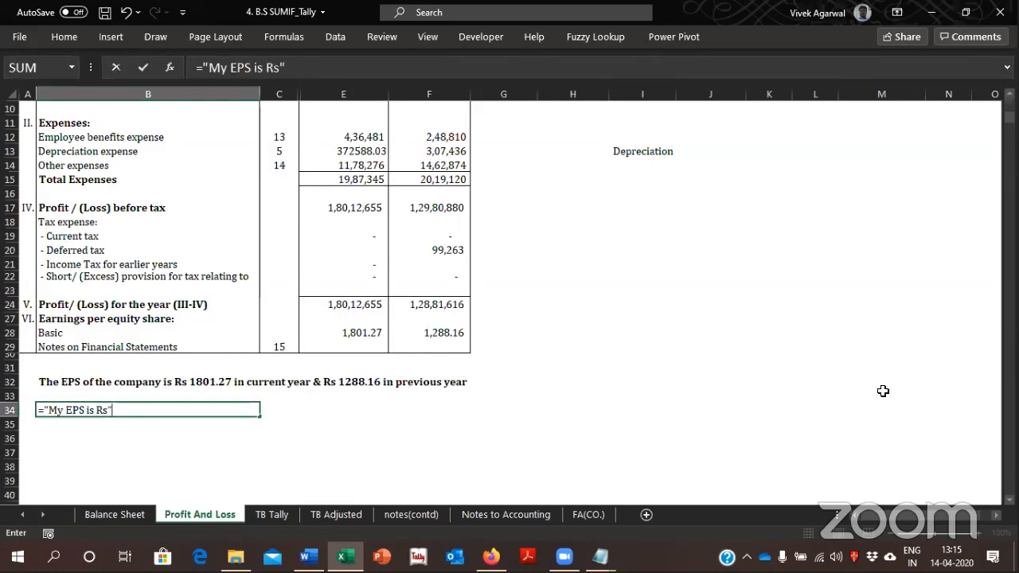
pyautogui.press('F2')
pyautogui.press('Left')
pyautogui.press('Right')
pyautogui.write('&')
pyautogui.click(344, 335)
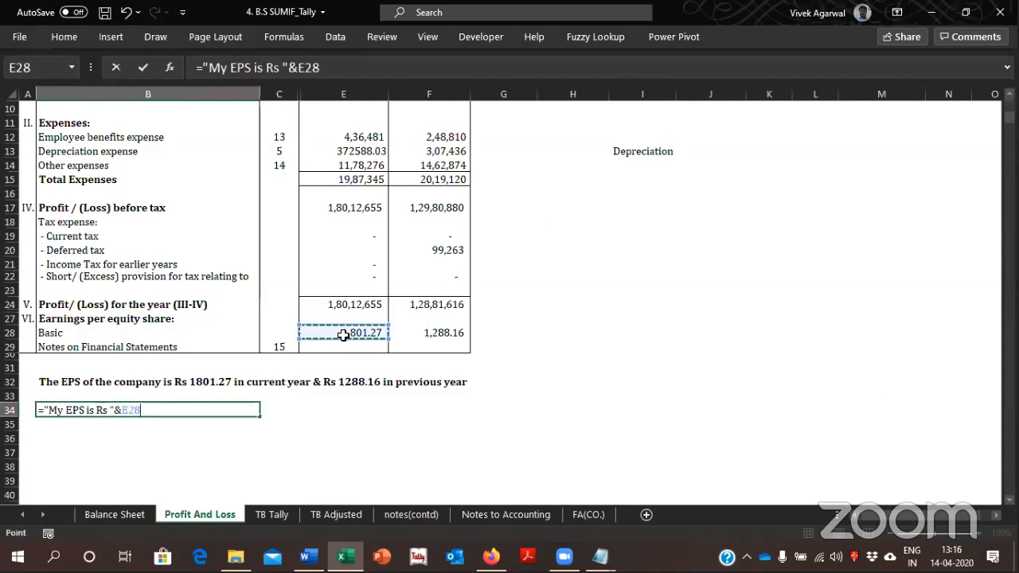
# Append the text " for the current year" after E28 with an ampersand and complete the B34 formula
pyautogui.write('&')
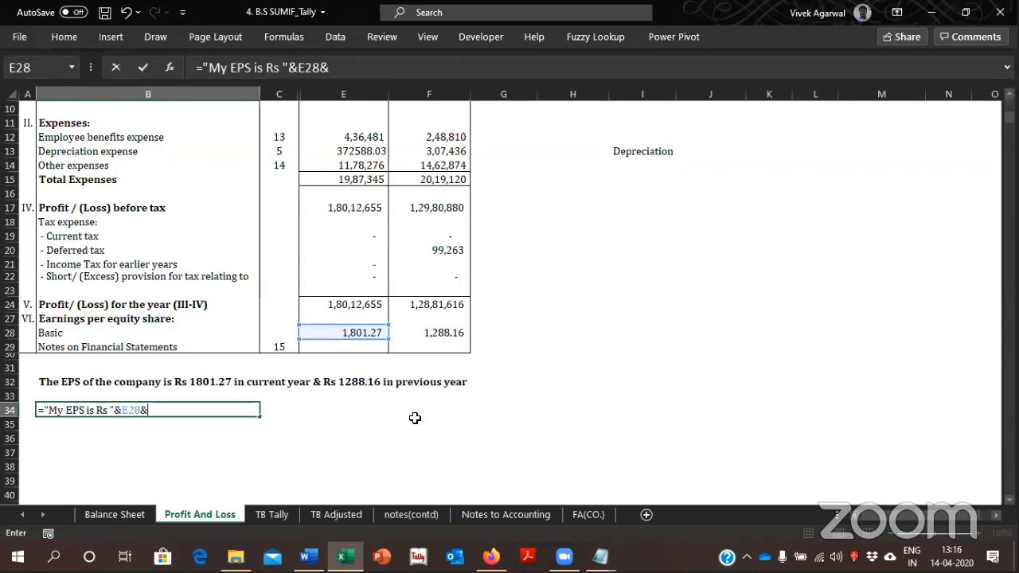
pyautogui.write(',')
pyautogui.press('BackSpace')
pyautogui.write('" for the curr')
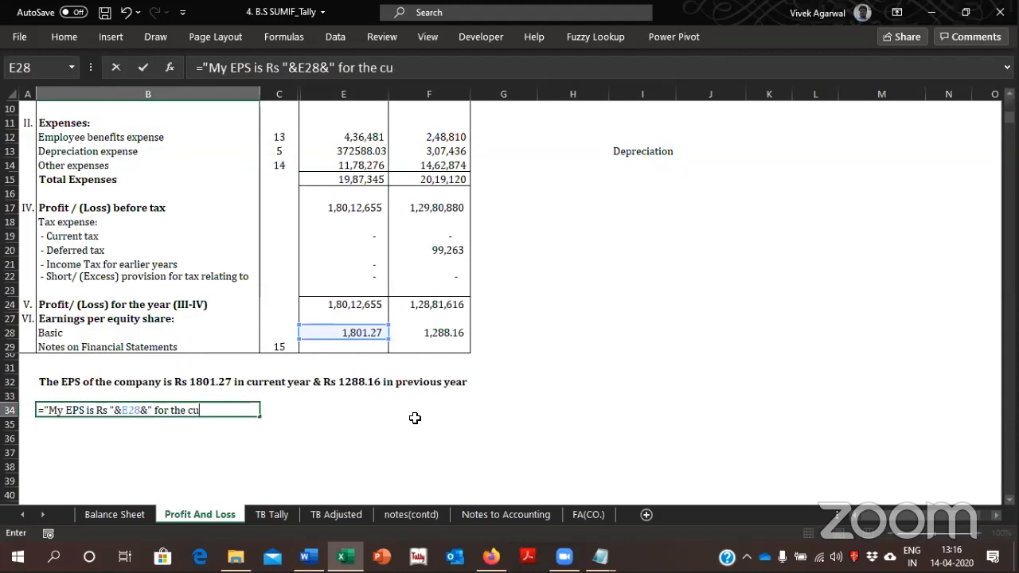
pyautogui.press('BackSpace')
pyautogui.press('BackSpace')
pyautogui.write('rrent year')
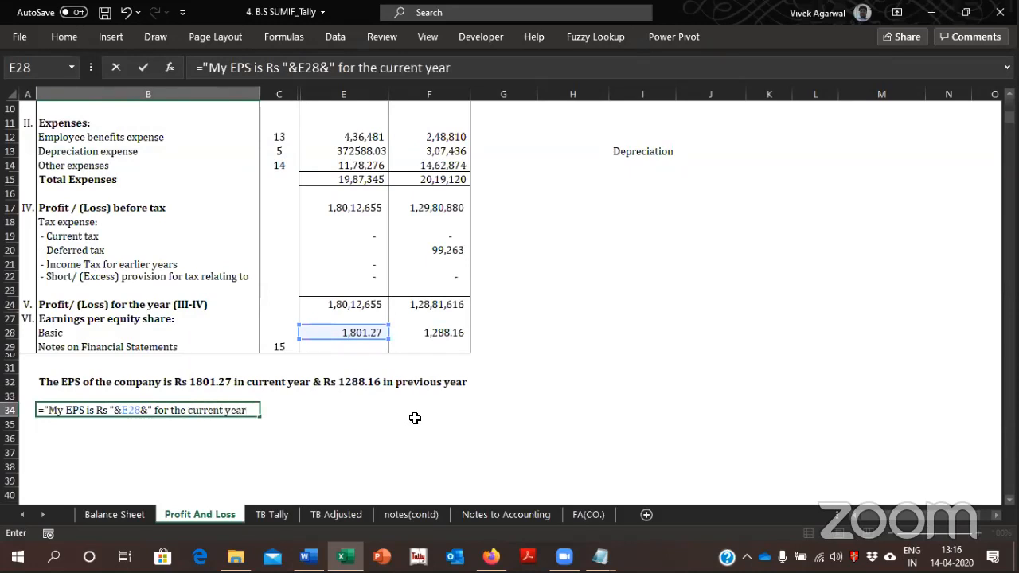
pyautogui.press('Return')
pyautogui.press('Up')
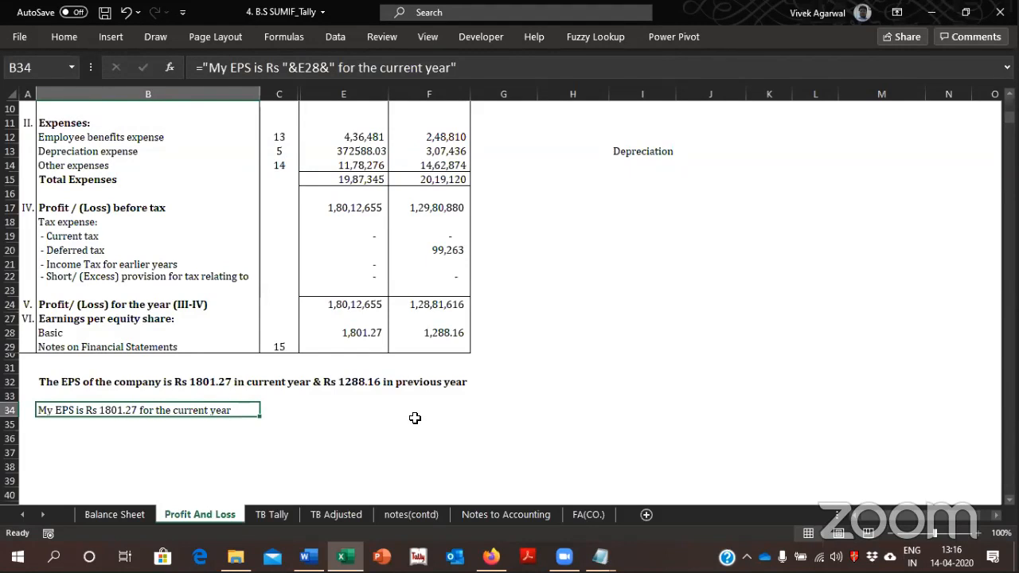
# Close the workbook 4. B.S SUMIF_Tally without saving the changes
pyautogui.click(1000, 12)
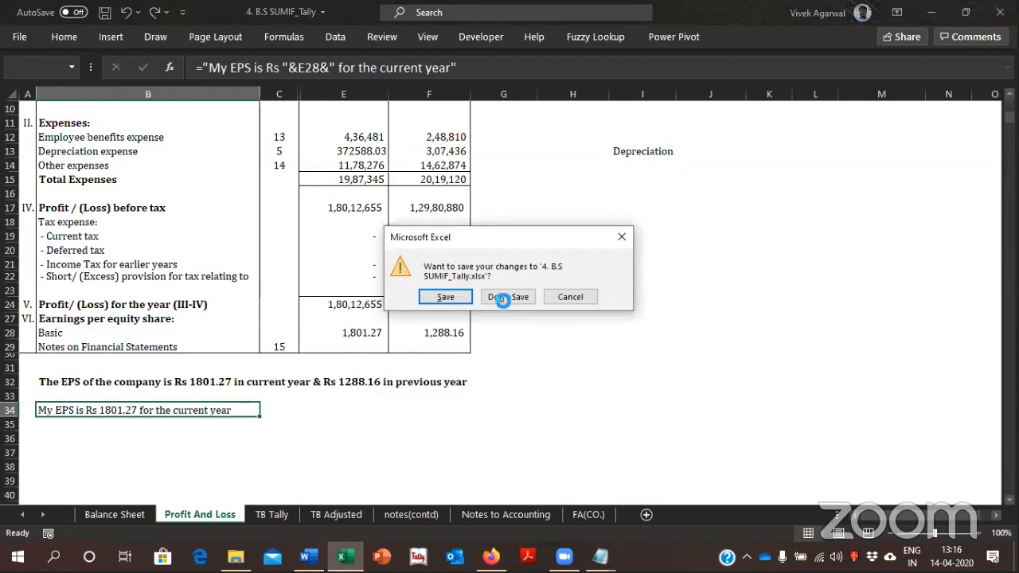
pyautogui.click(502, 299)
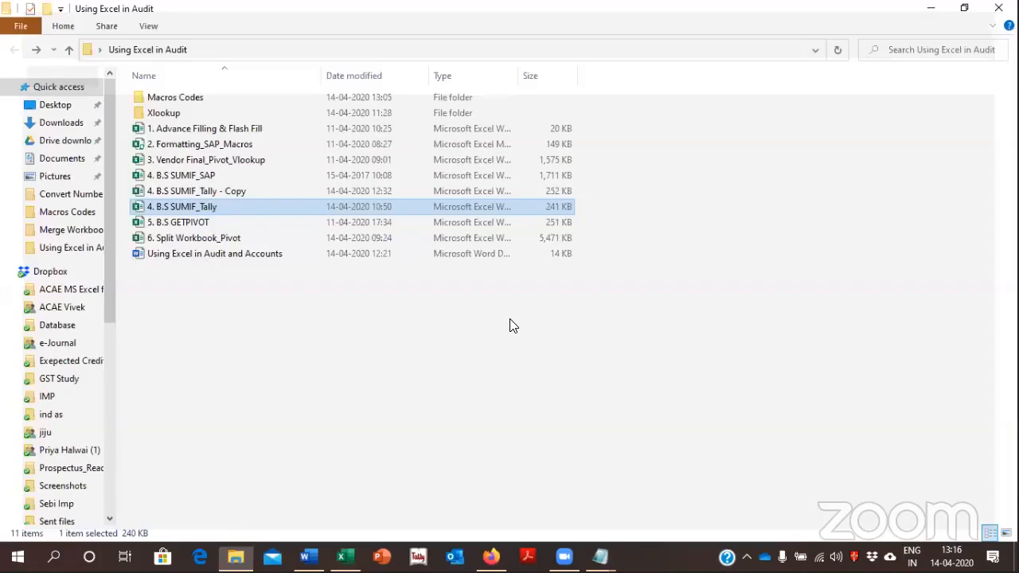